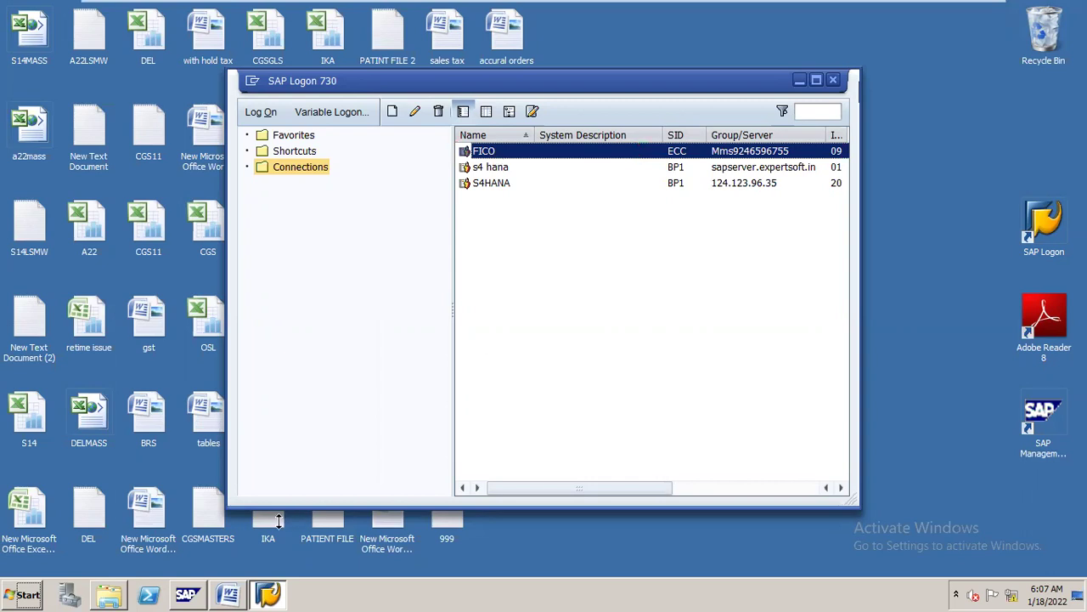
# - Minimize the SAP management console, Word and SAP Logon windows to reveal the desktop
pyautogui.click(228, 582)
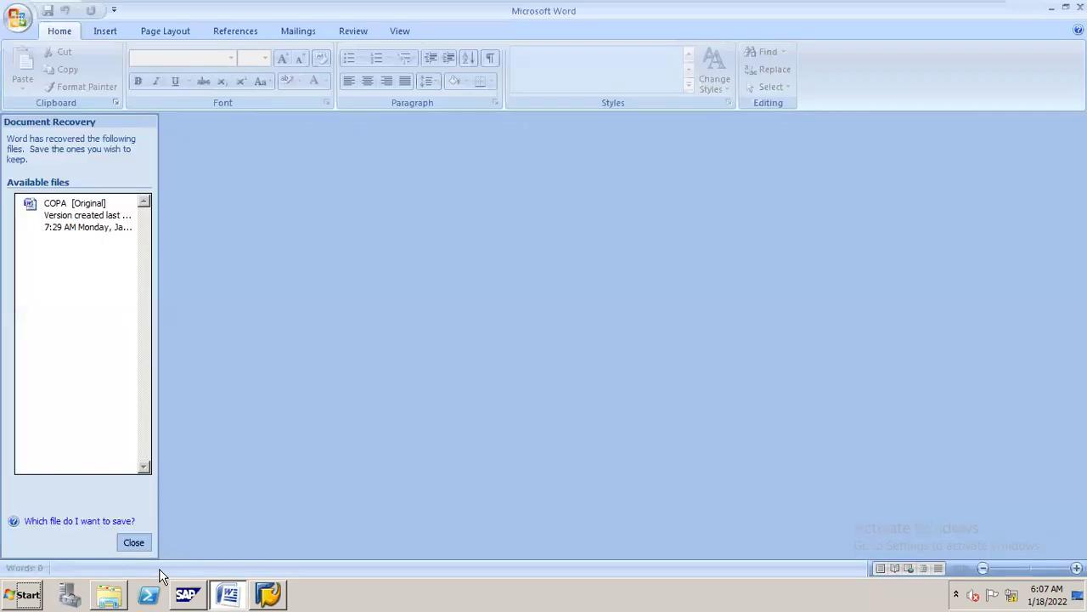
pyautogui.click(188, 578)
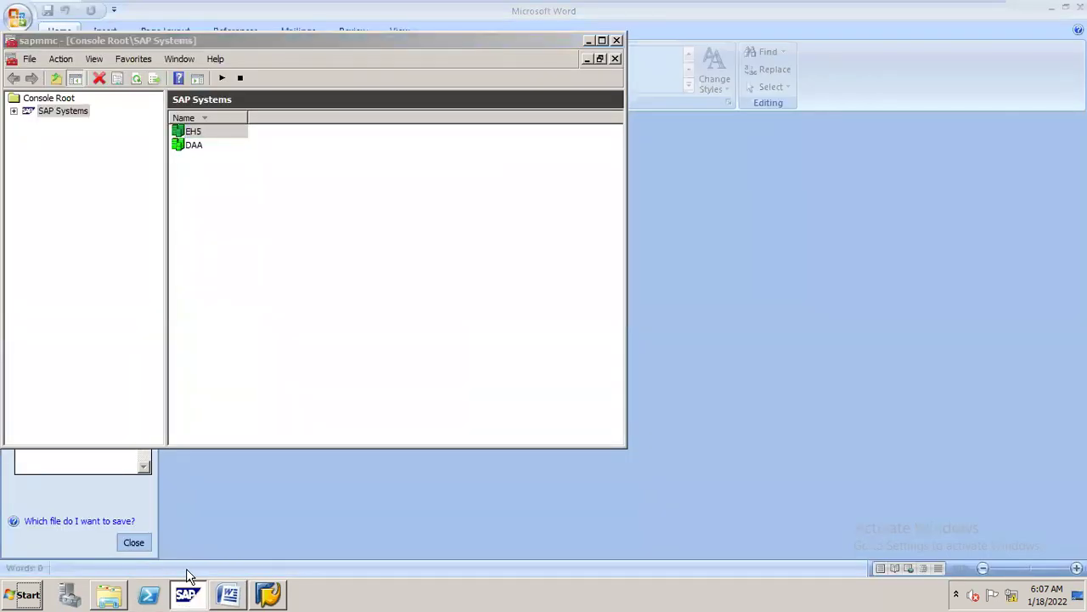
pyautogui.click(188, 578)
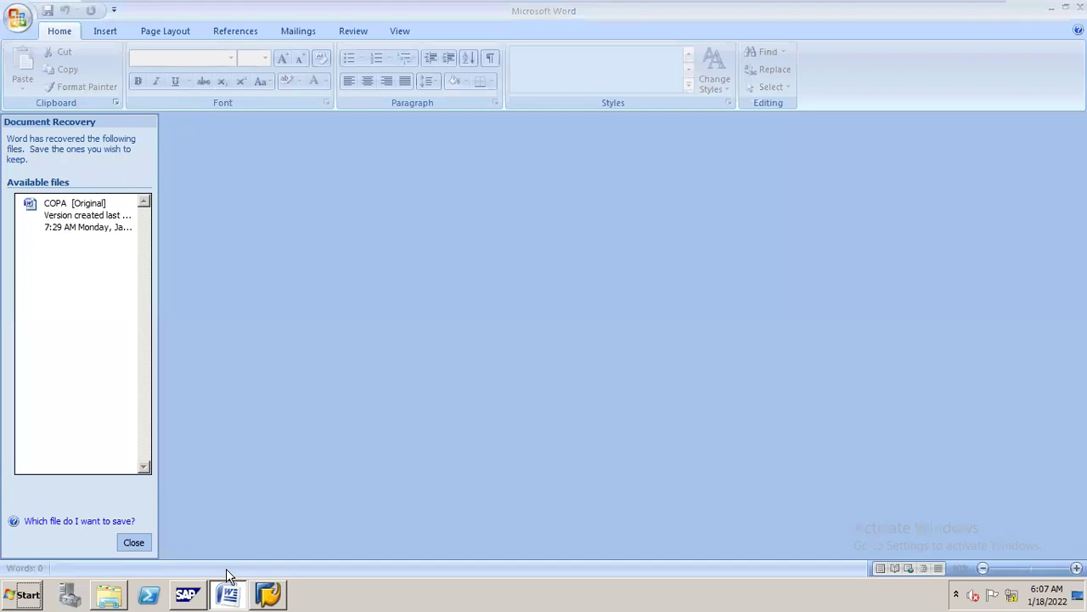
pyautogui.click(227, 579)
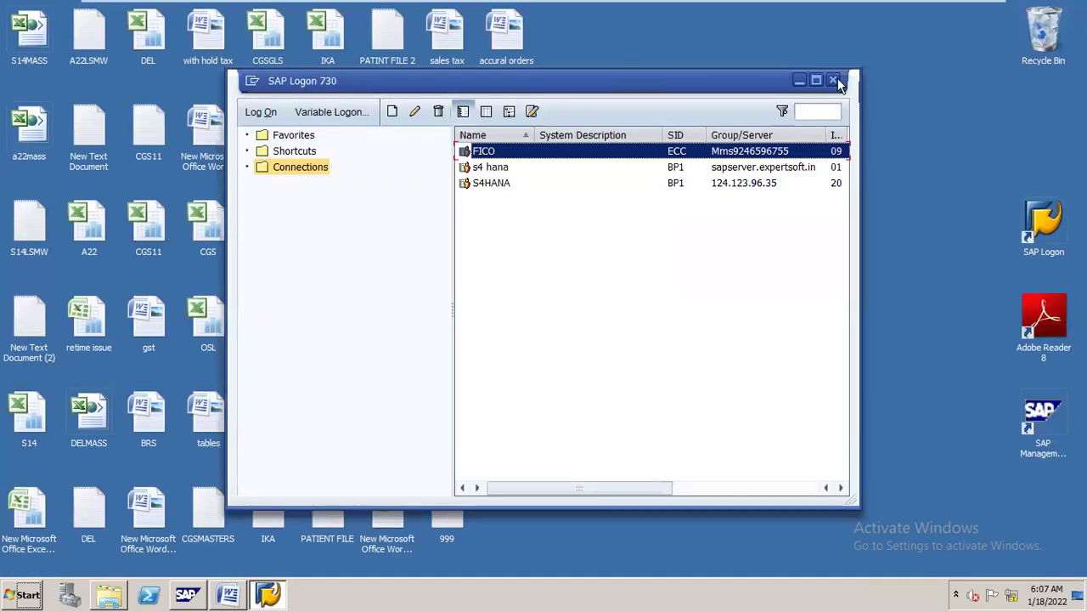
pyautogui.click(799, 81)
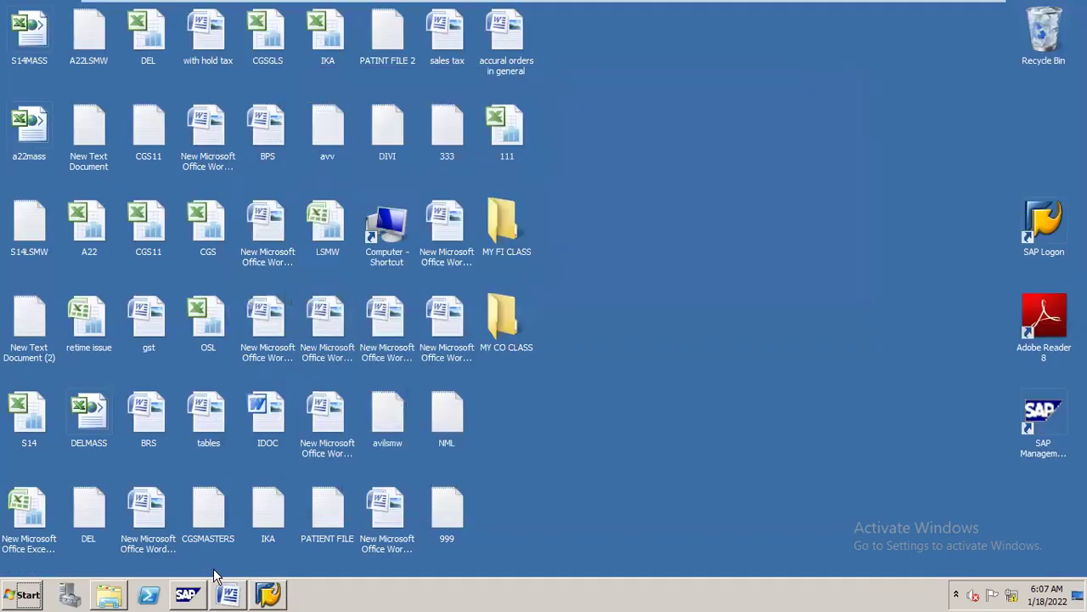
pyautogui.click(227, 586)
# - Go into the MY CO CLASS folder and launch the ROUGH COST ELEMENT workbook in Excel
pyautogui.doubleClick(499, 324)
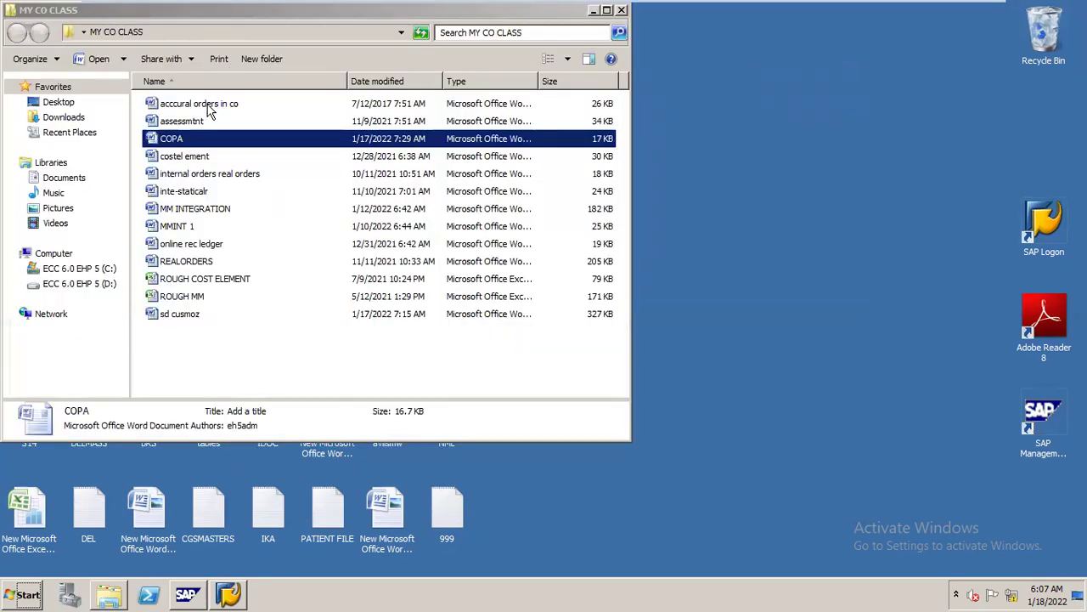
pyautogui.click(208, 283)
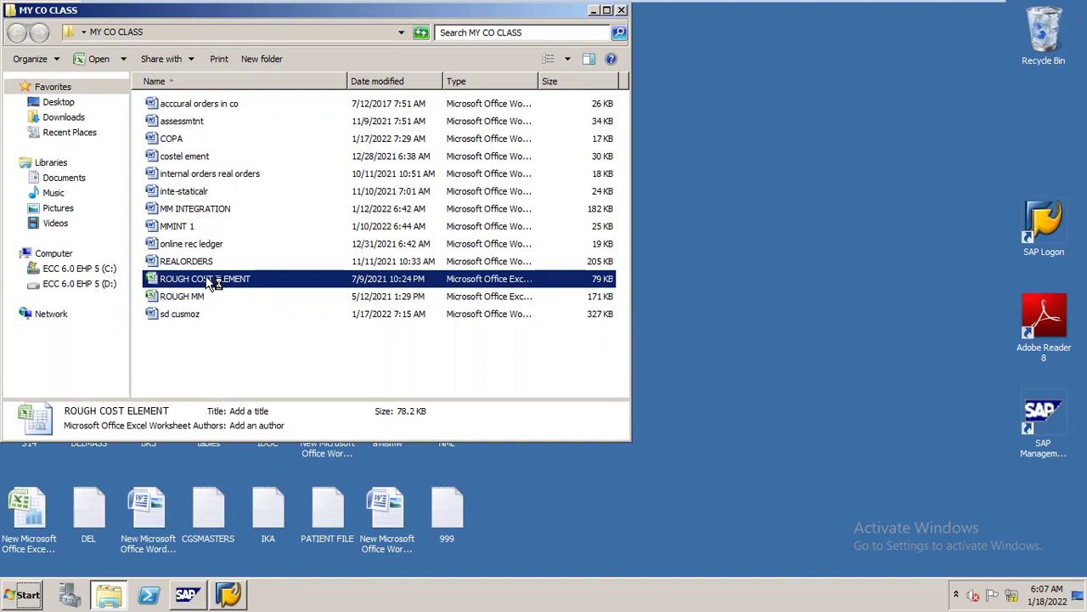
pyautogui.doubleClick(209, 281)
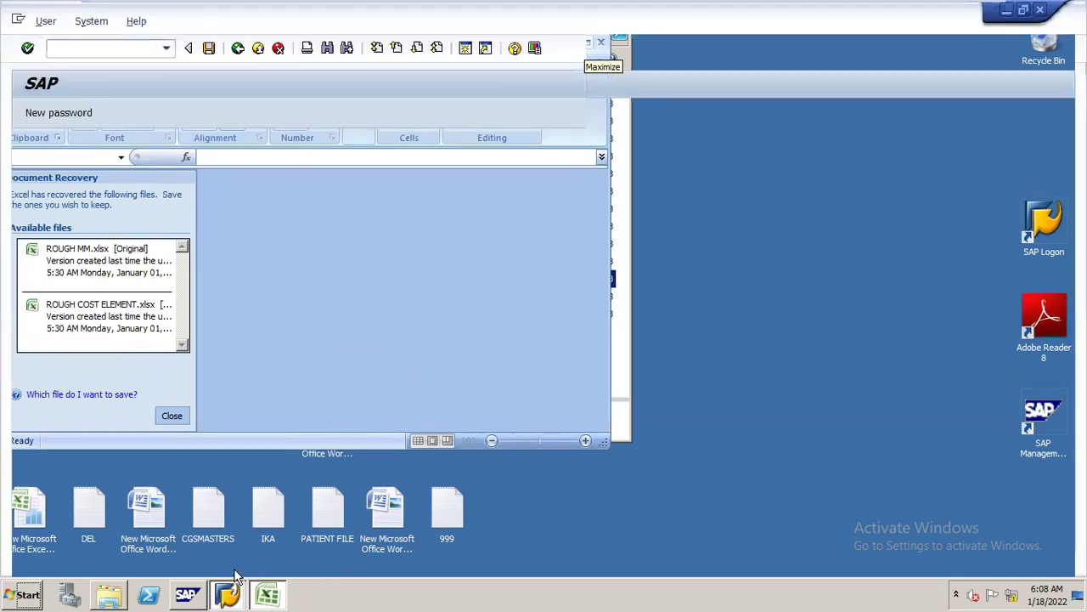
# - Log on to SAP client 800 with the autocompleted user ID and the account password
pyautogui.click(226, 595)
pyautogui.click(242, 559)
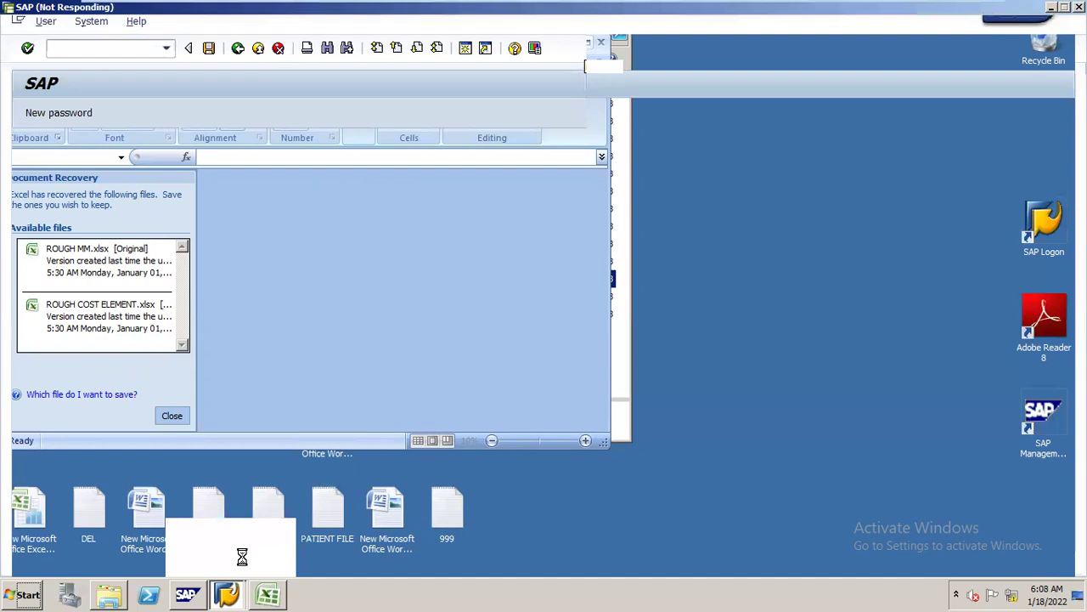
pyautogui.write('sap')
pyautogui.press('Down')
pyautogui.press('Return')
pyautogui.press('Tab')
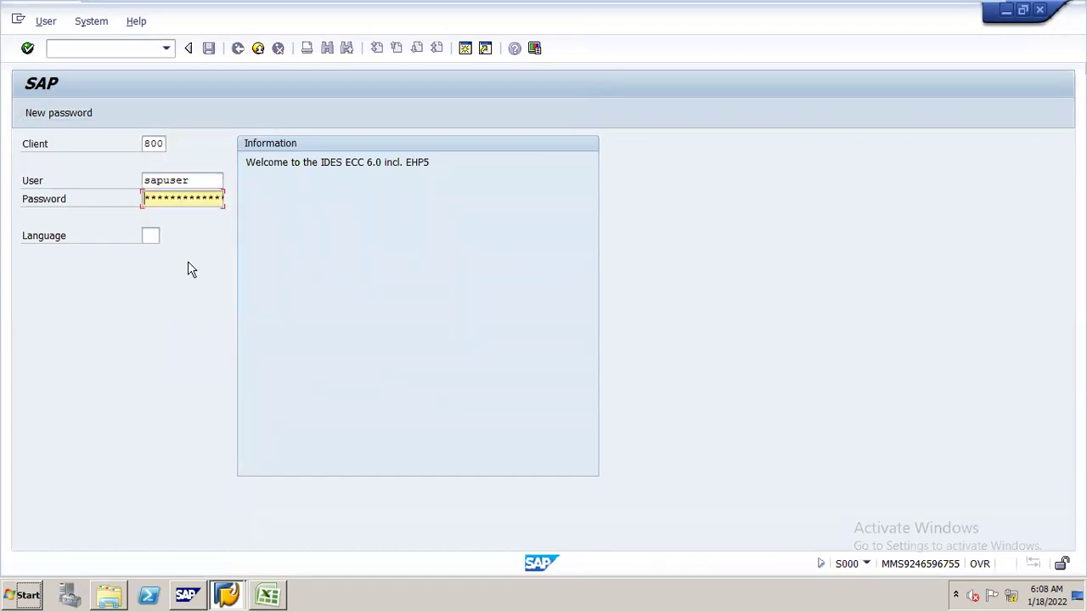
pyautogui.press('Right')
pyautogui.press('Right')
pyautogui.press('Right')
pyautogui.press('Right')
pyautogui.press('Right')
pyautogui.press('Right')
pyautogui.press('Right')
pyautogui.press('Right')
pyautogui.press('Return')
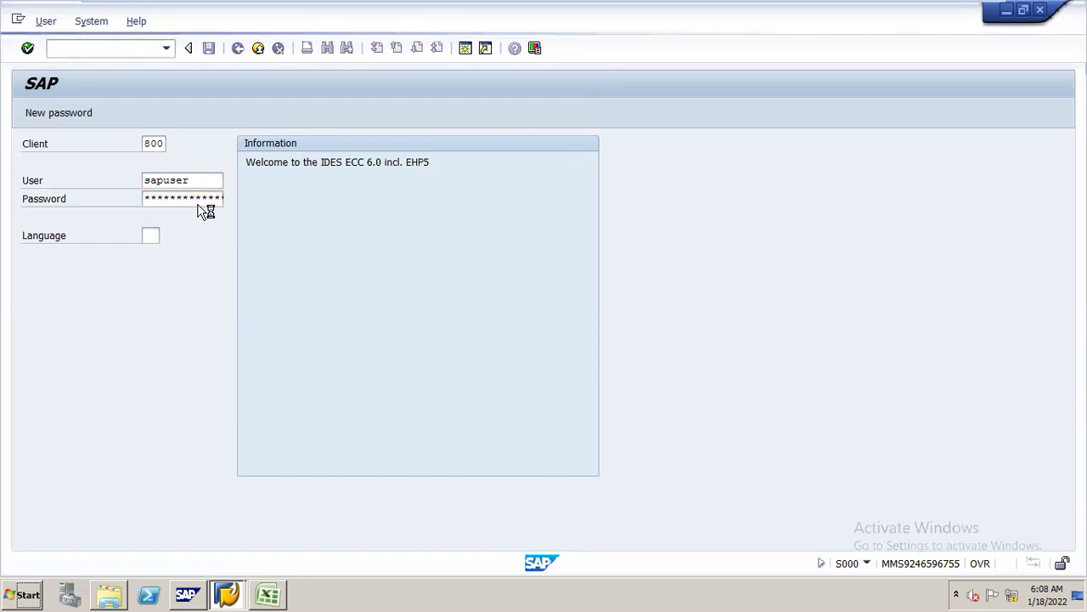
# - Minimize the full-screen VM, then restore the ECC 6.0 EHP 5 VM window from the taskbar
pyautogui.moveTo(977, 4)
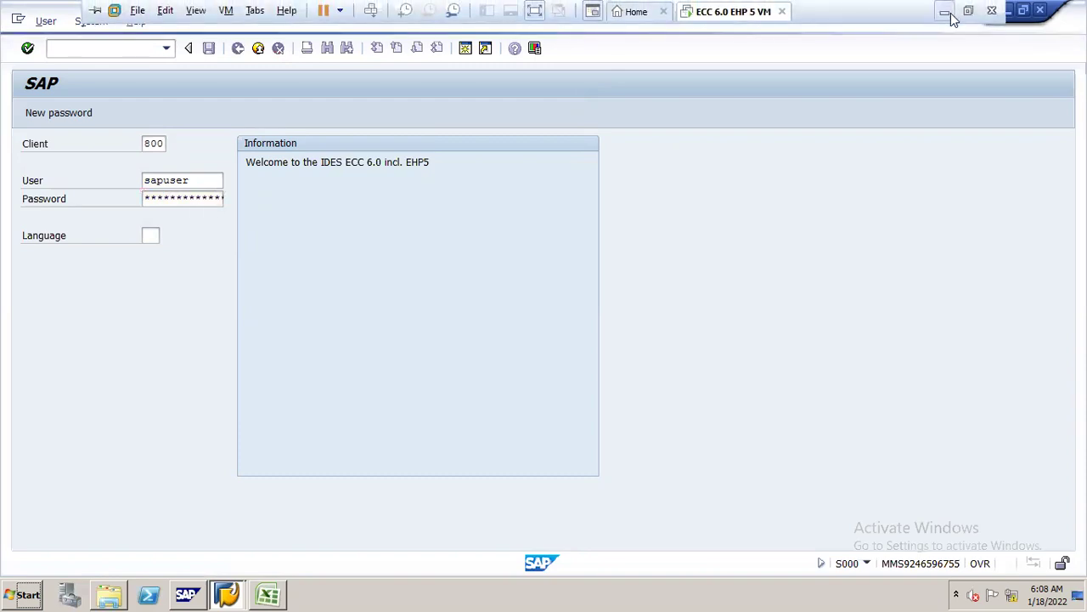
pyautogui.click(947, 12)
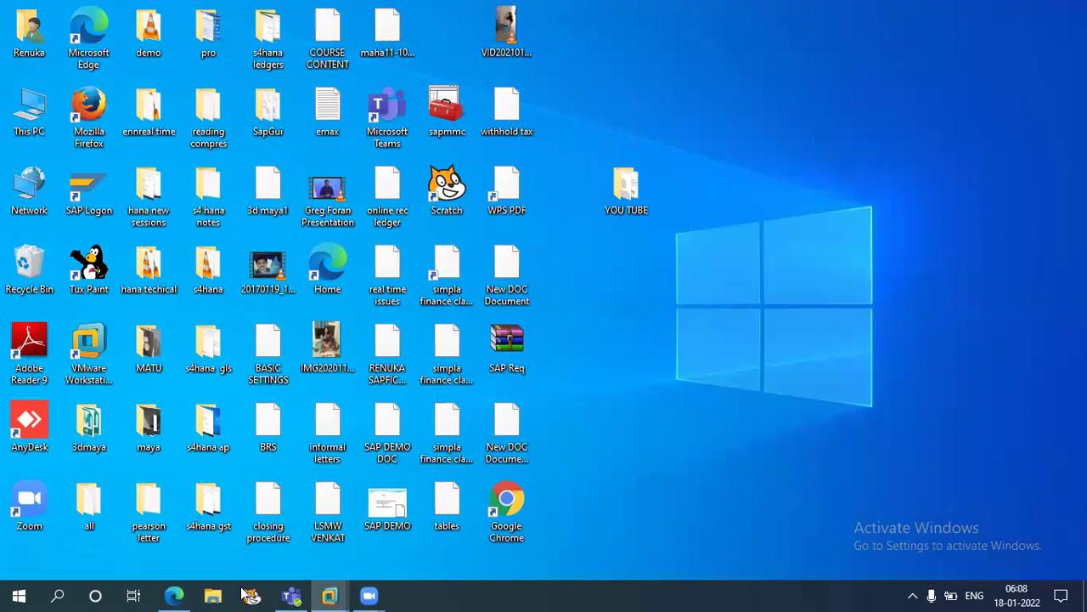
pyautogui.moveTo(333, 593)
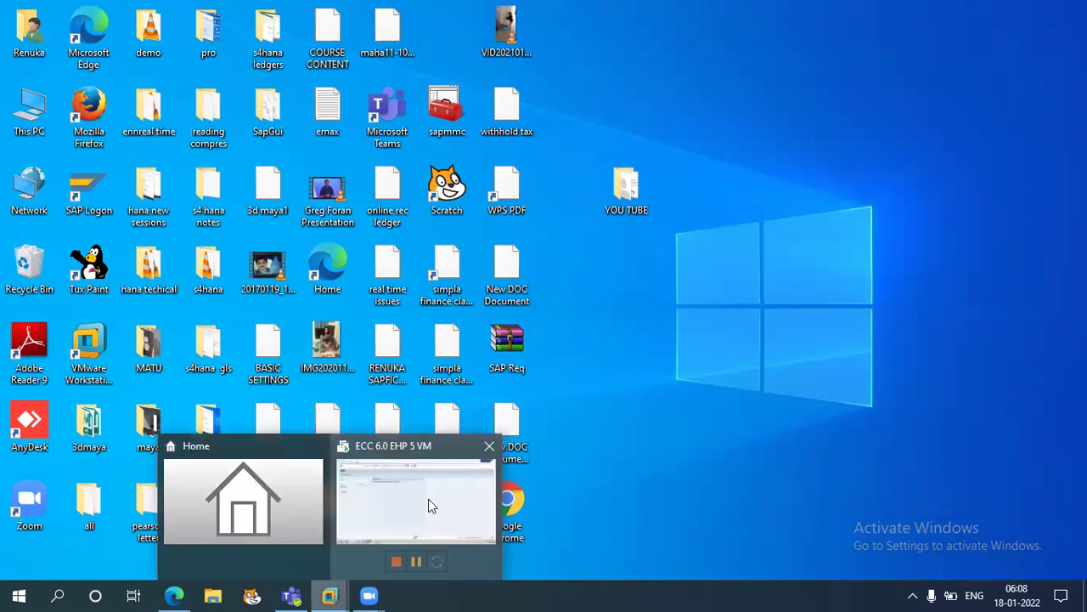
pyautogui.click(430, 505)
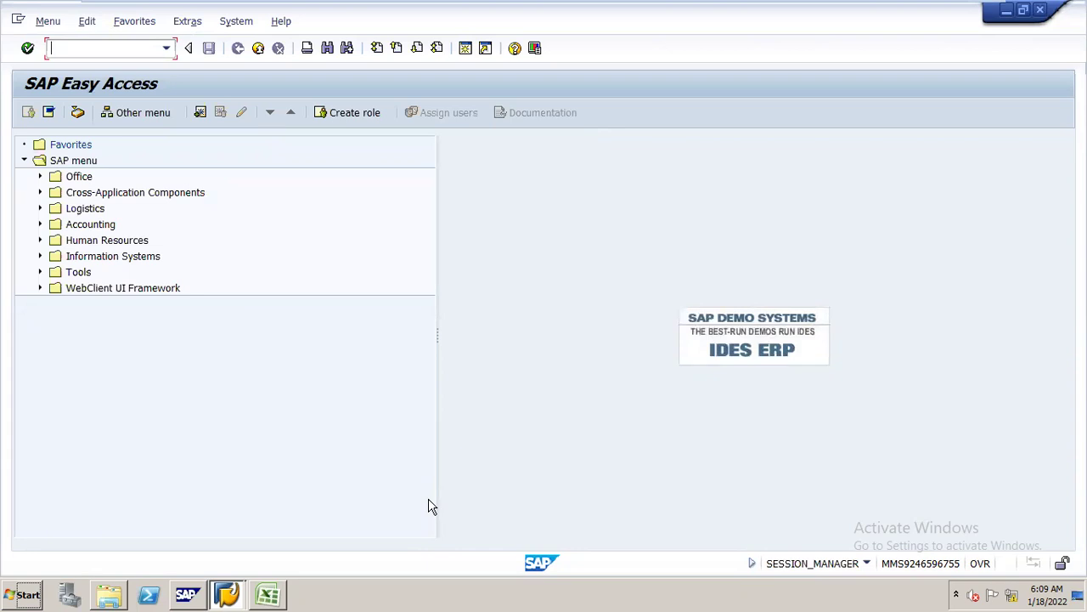
# - Run transaction SPRO and open the SAP Reference IMG
pyautogui.write('spro')
pyautogui.press('Return')
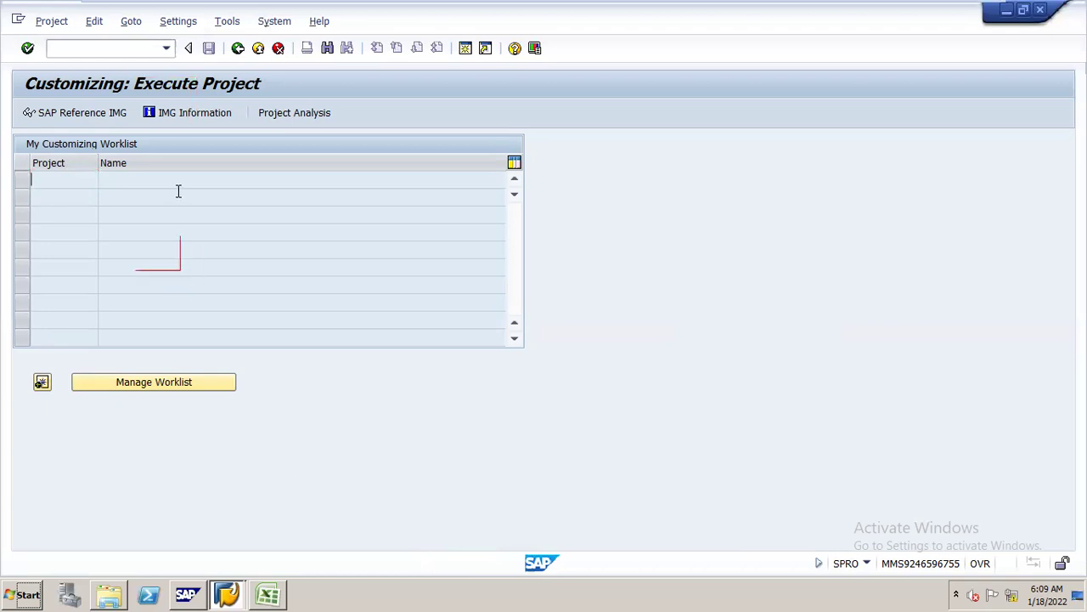
pyautogui.click(124, 106)
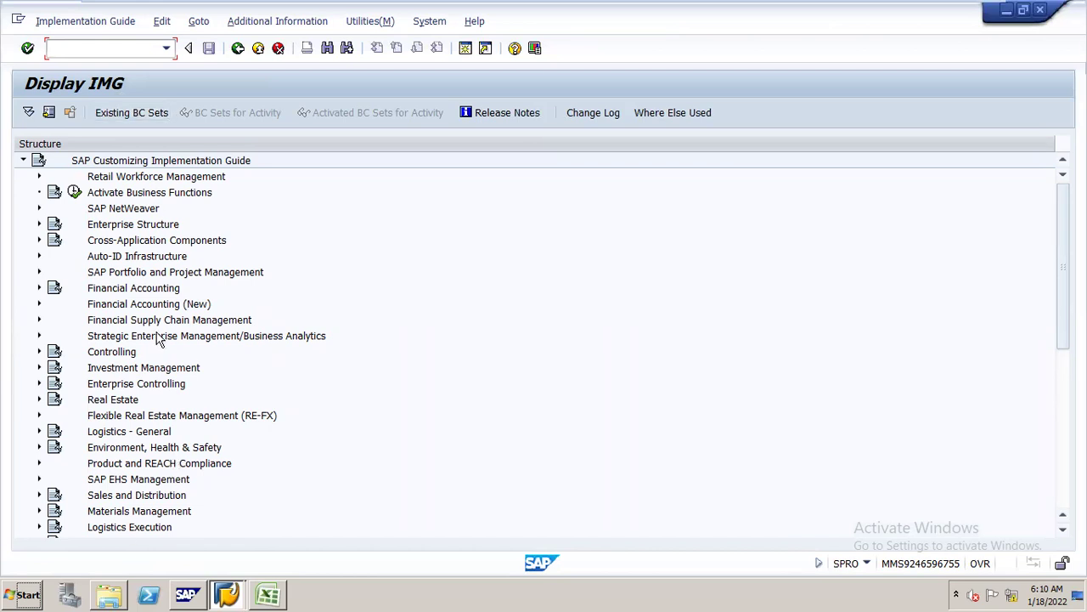
# - Maximize the ROUGH COST ELEMENT workbook and close the Document Recovery pane
pyautogui.click(270, 582)
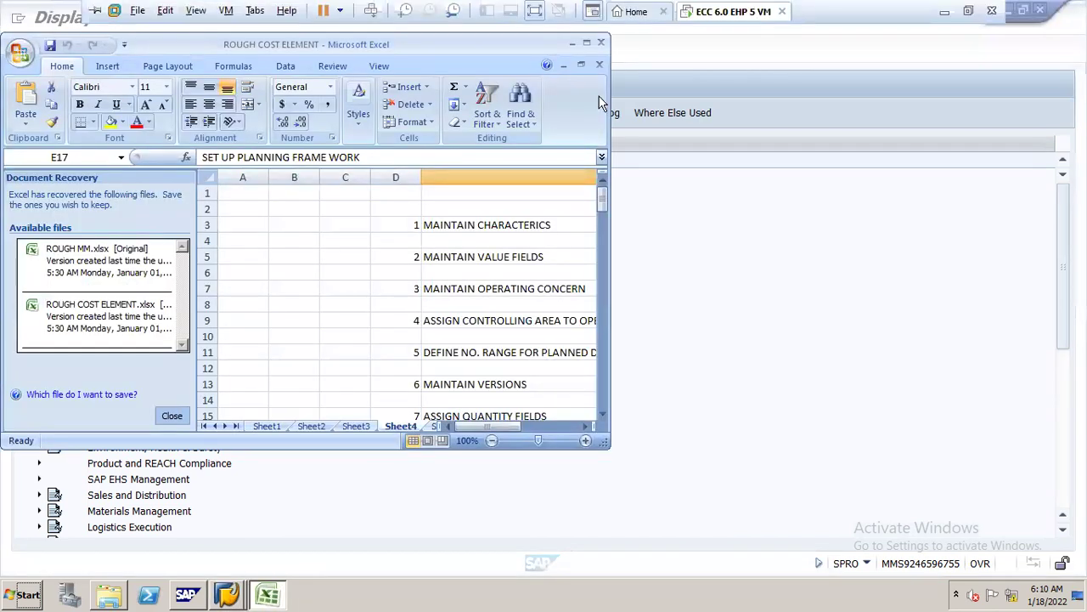
pyautogui.click(587, 44)
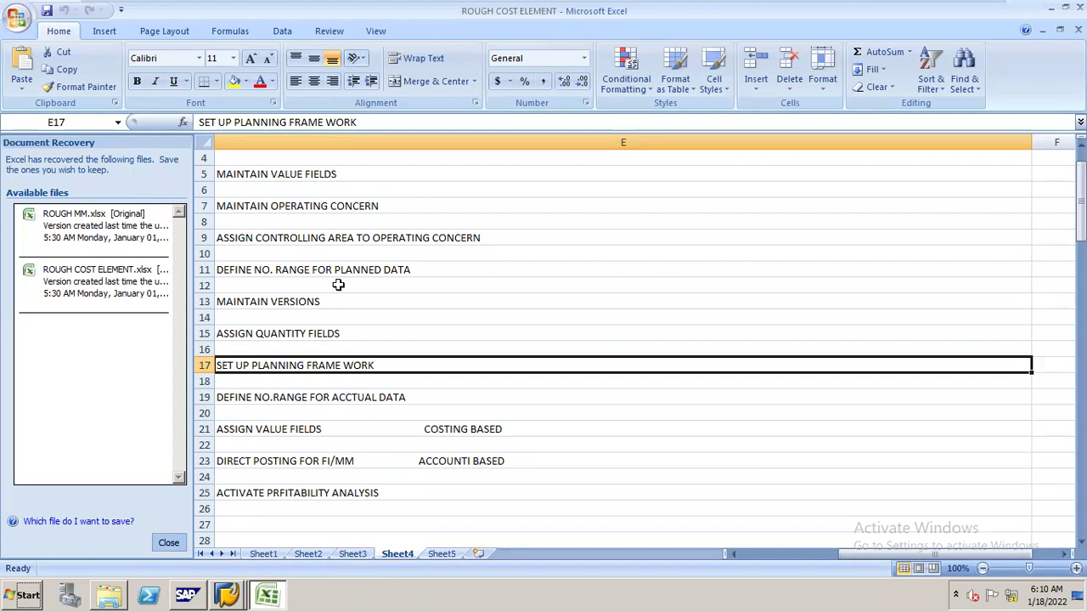
pyautogui.click(166, 541)
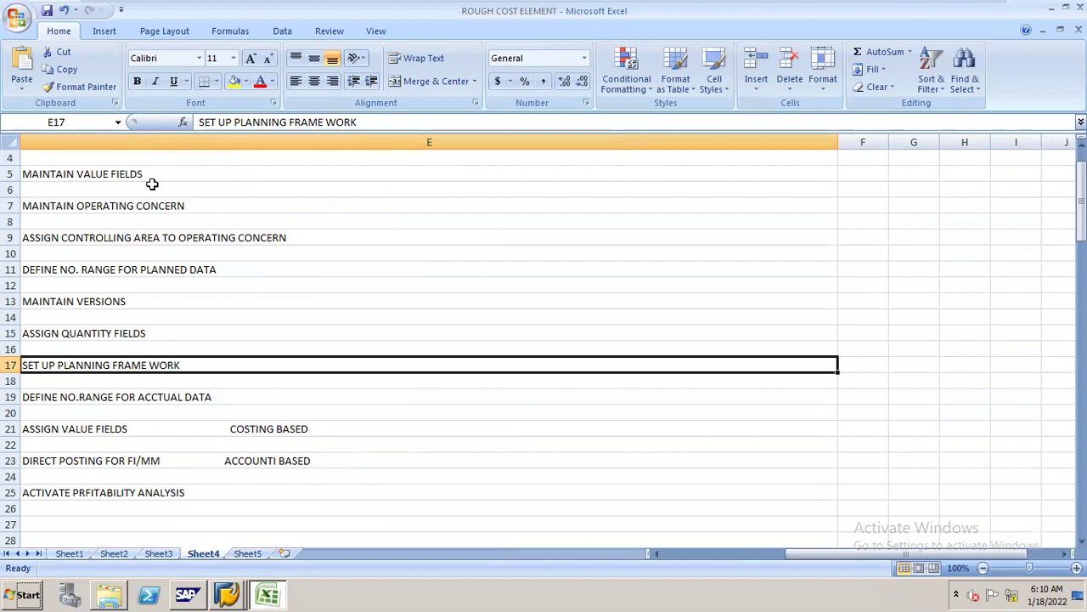
# - Check the MAINTAIN OPERATING CONCERN step in E7, then select Controlling in the IMG tree
pyautogui.click(161, 210)
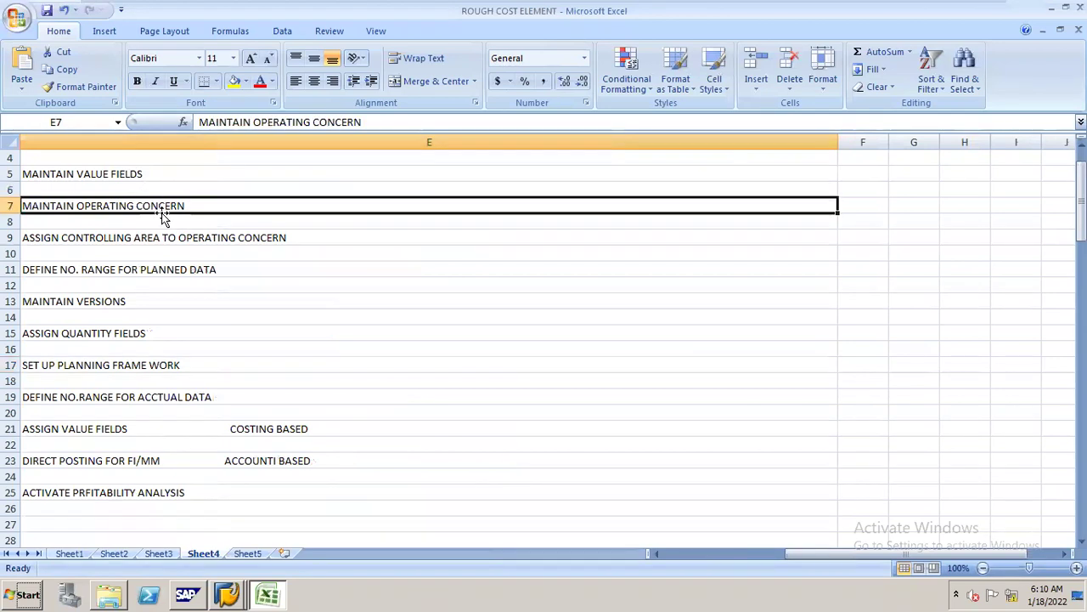
pyautogui.hotkey('alt', 'Tab')
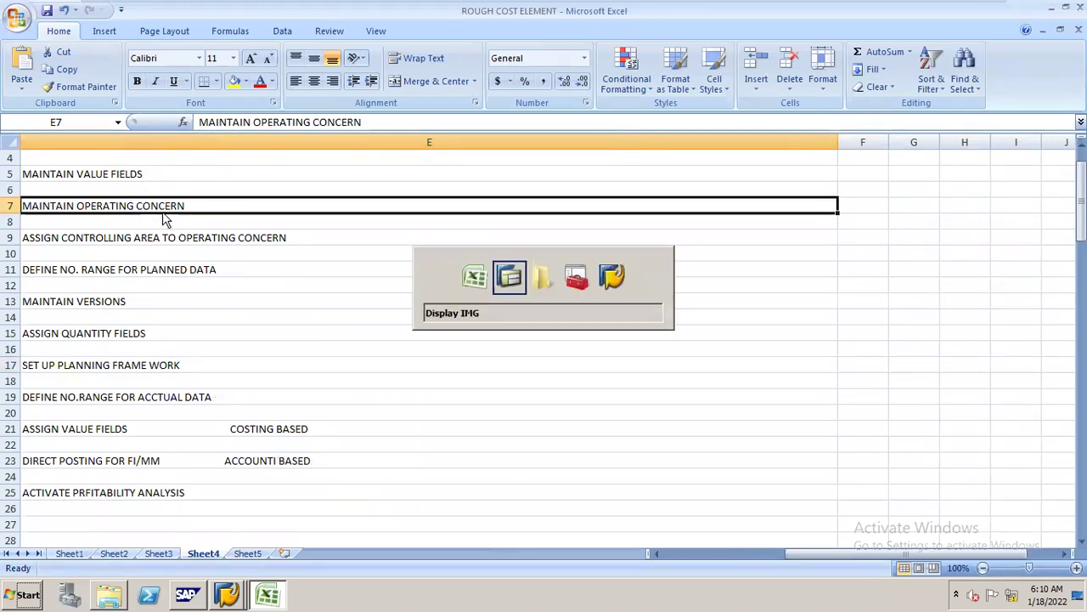
pyautogui.click(129, 354)
# - Expand Controlling and then Profitability Analysis in the IMG tree
pyautogui.doubleClick(130, 357)
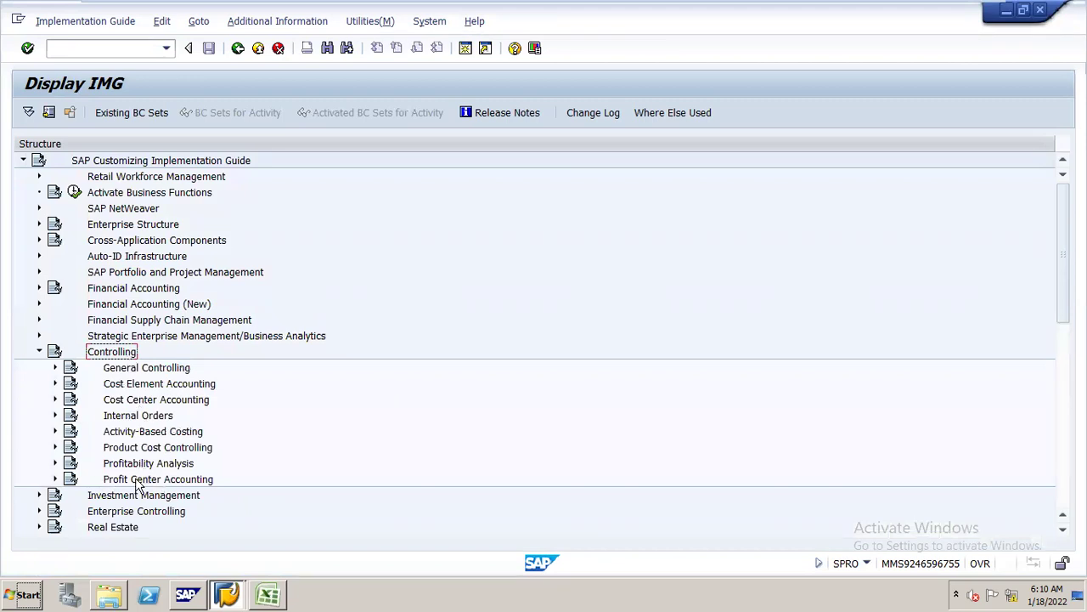
pyautogui.click(160, 466)
pyautogui.doubleClick(160, 465)
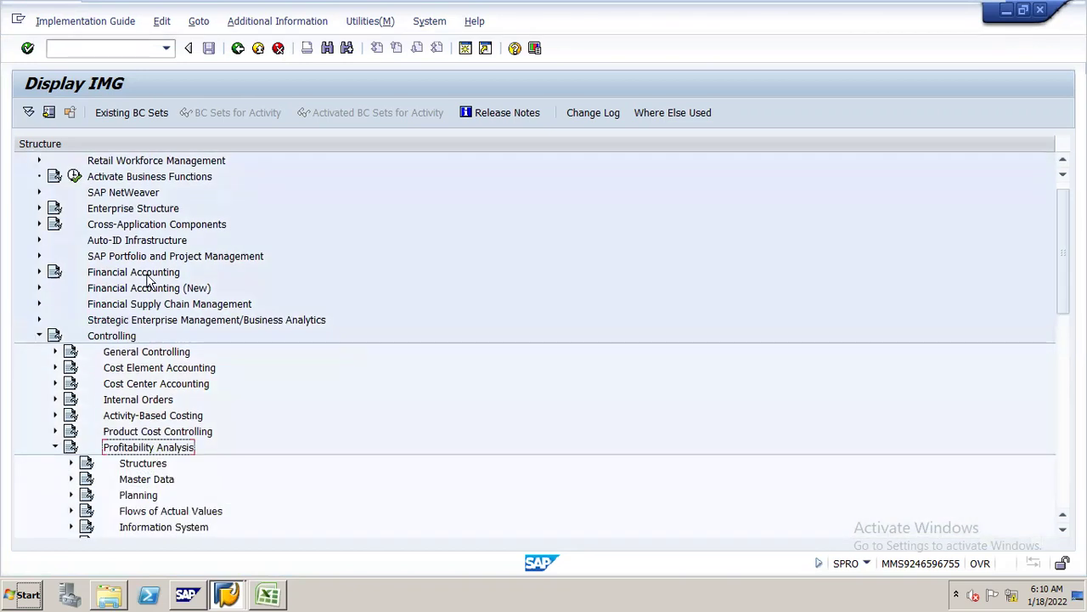
pyautogui.scroll(1, 160, 210)
# - Expand Enterprise Structure > Assignment > Controlling to list the controlling-area assignment activities
pyautogui.click(151, 228)
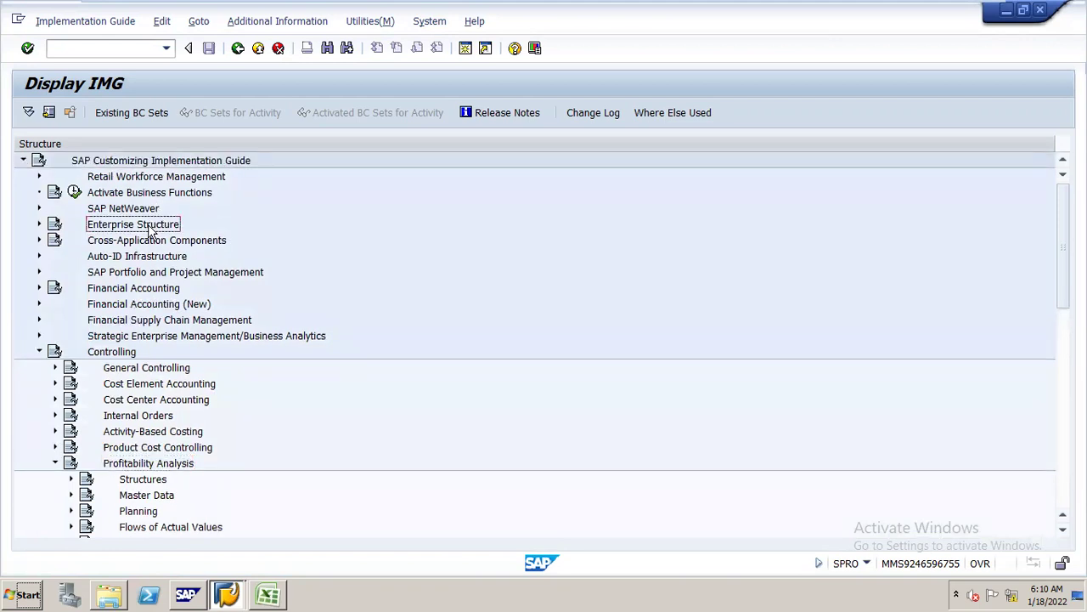
pyautogui.doubleClick(150, 228)
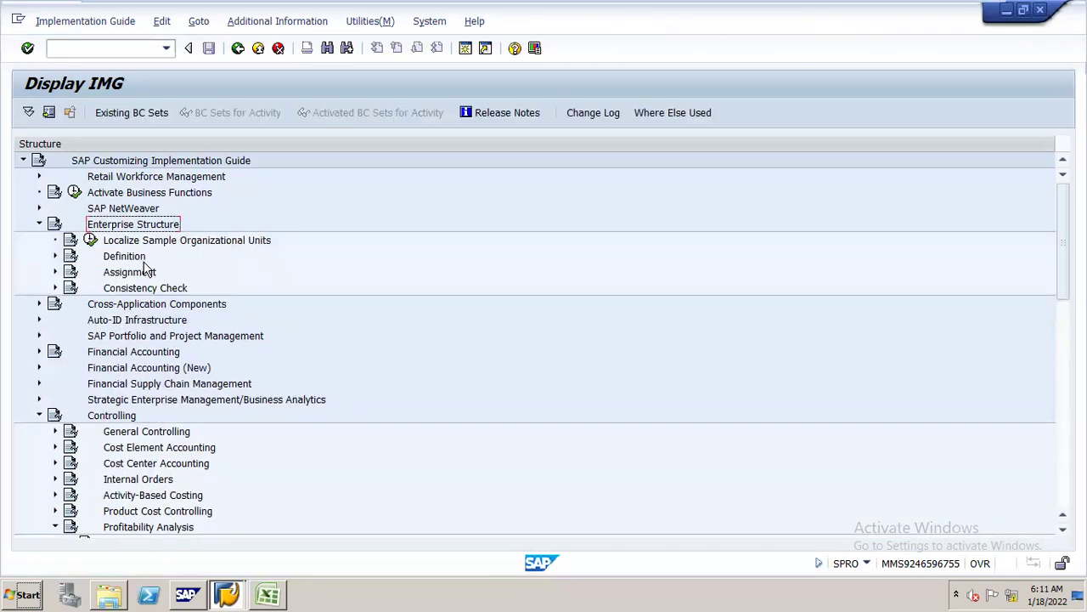
pyautogui.click(135, 273)
pyautogui.doubleClick(136, 273)
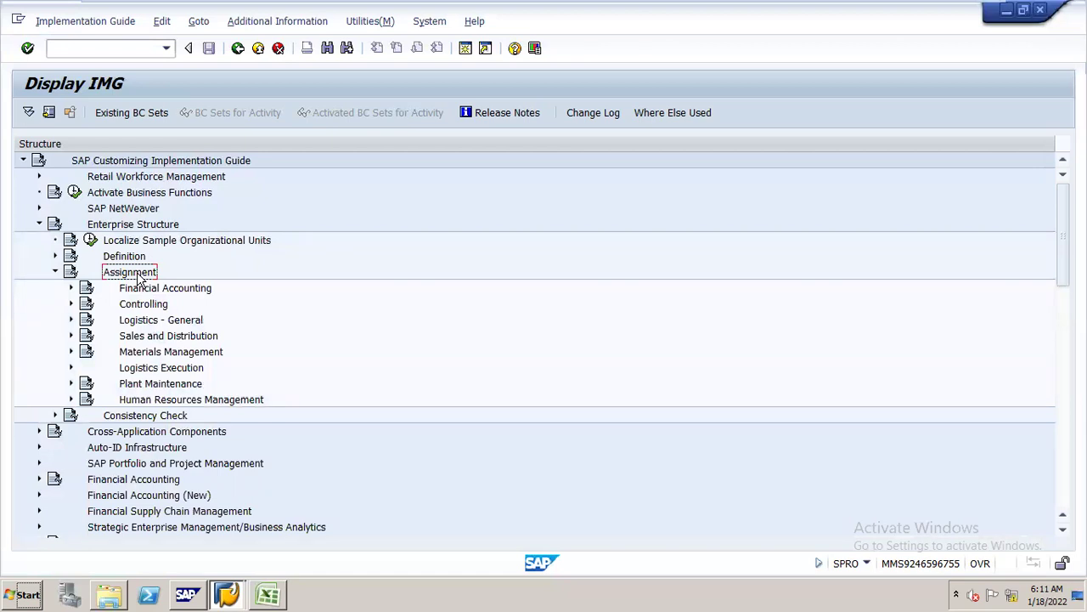
pyautogui.click(155, 311)
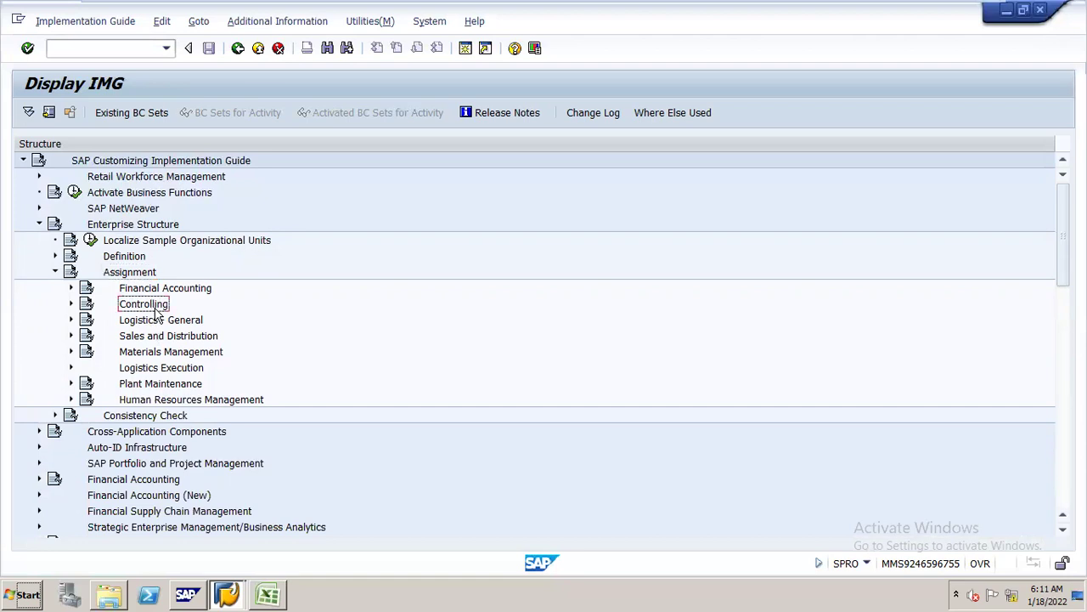
pyautogui.doubleClick(155, 311)
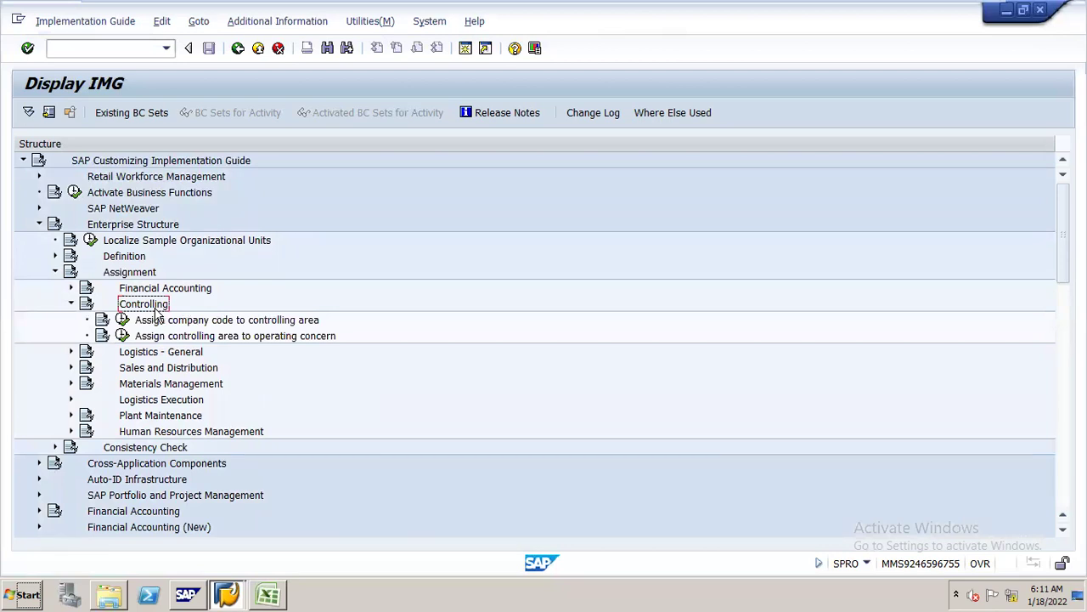
pyautogui.press('Down')
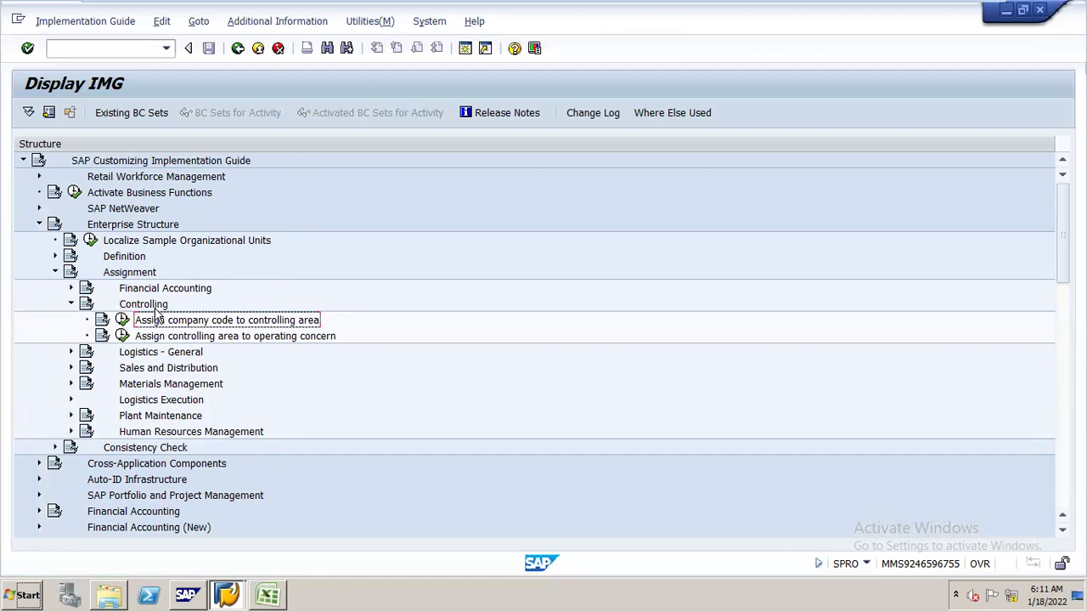
# - Run Assign controlling area to operating concern and position the table at CO area N16
pyautogui.click(123, 336)
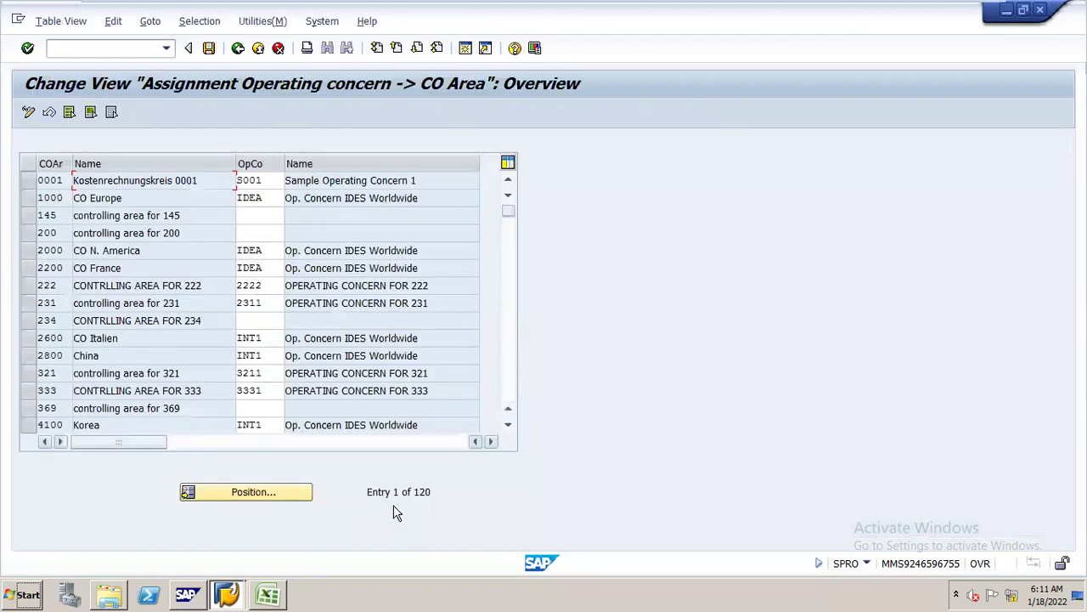
pyautogui.click(288, 494)
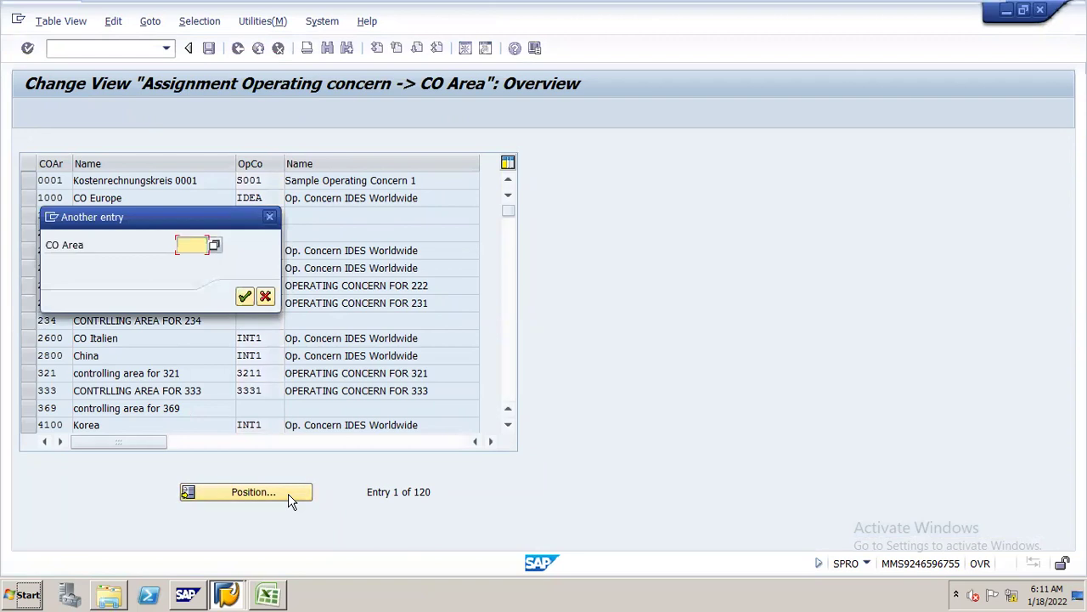
pyautogui.write('N16')
pyautogui.press('Return')
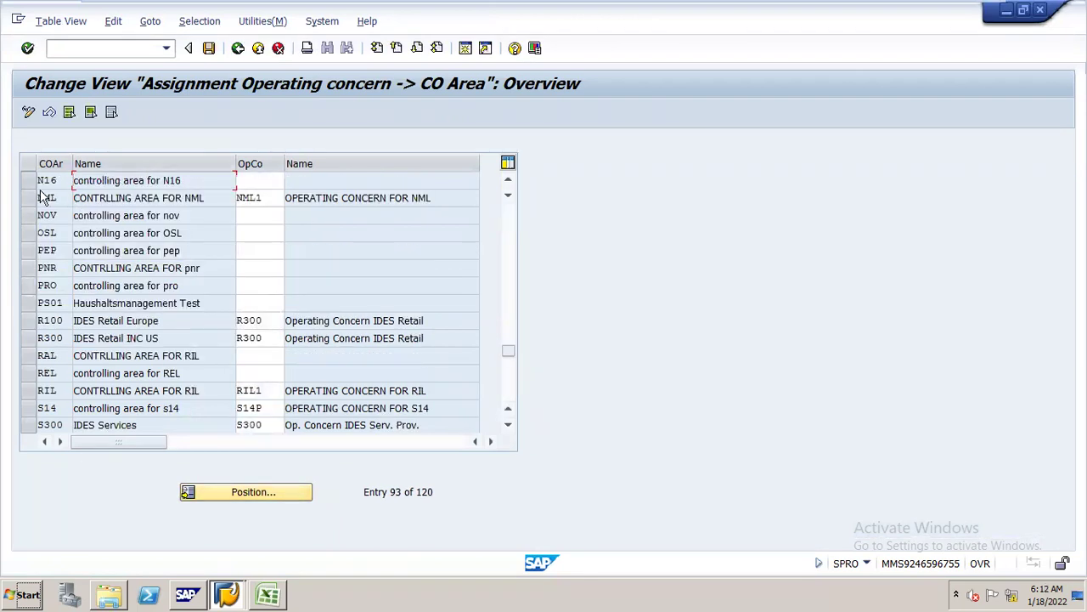
pyautogui.click(263, 180)
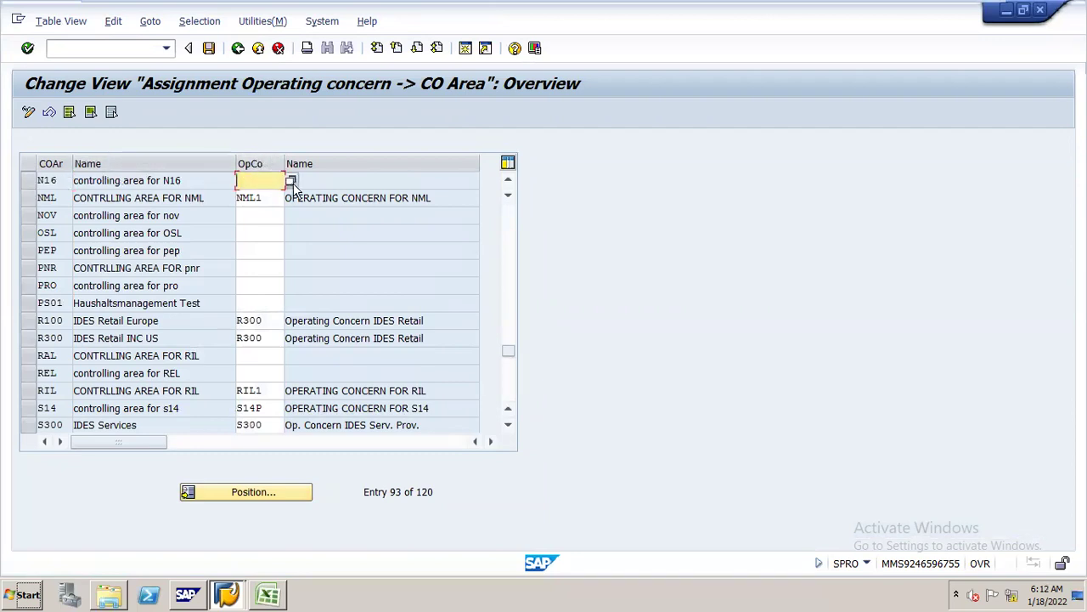
# - Search the operating concern value list for N161 and pick it for N16
pyautogui.click(291, 182)
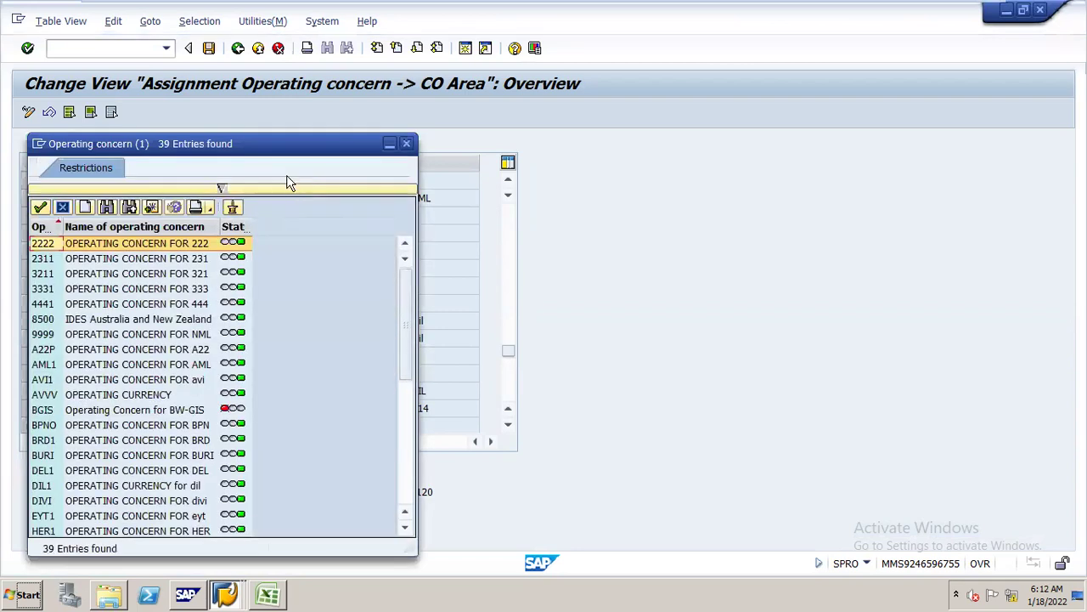
pyautogui.click(107, 211)
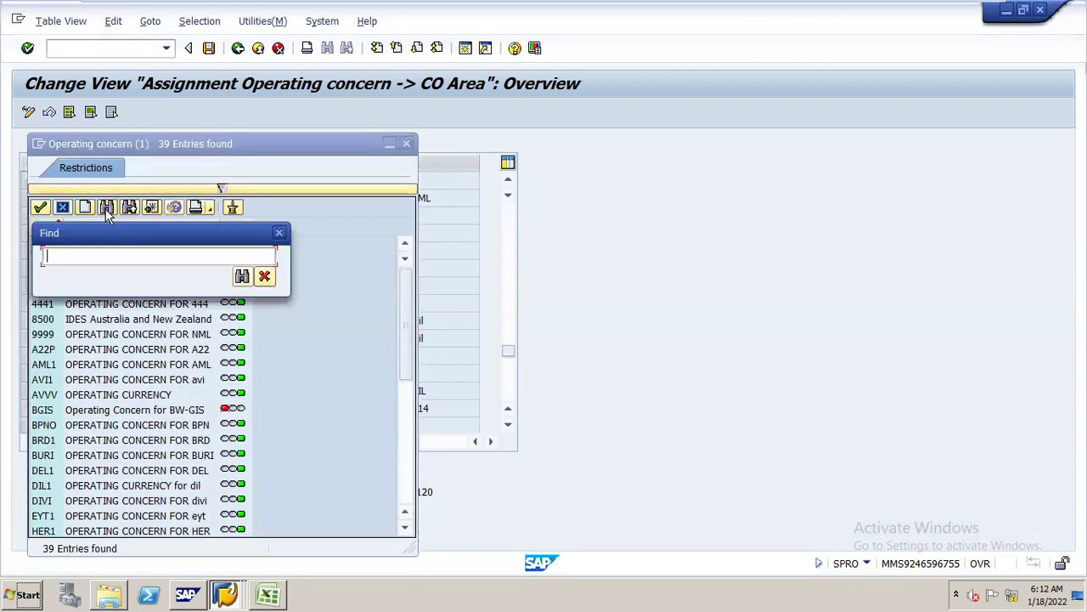
pyautogui.write('n161')
pyautogui.press('Return')
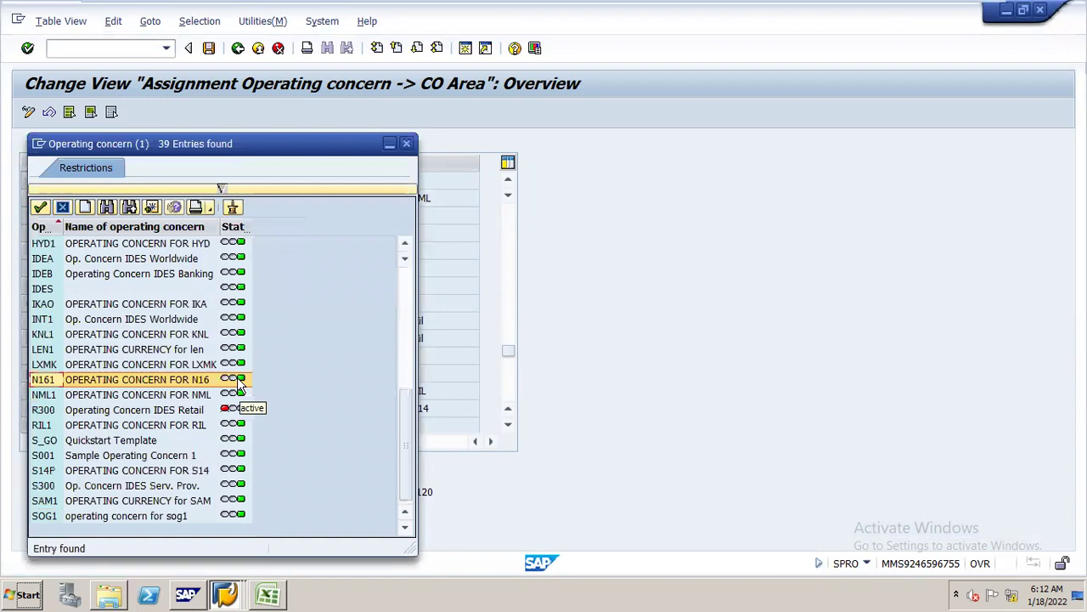
pyautogui.doubleClick(179, 379)
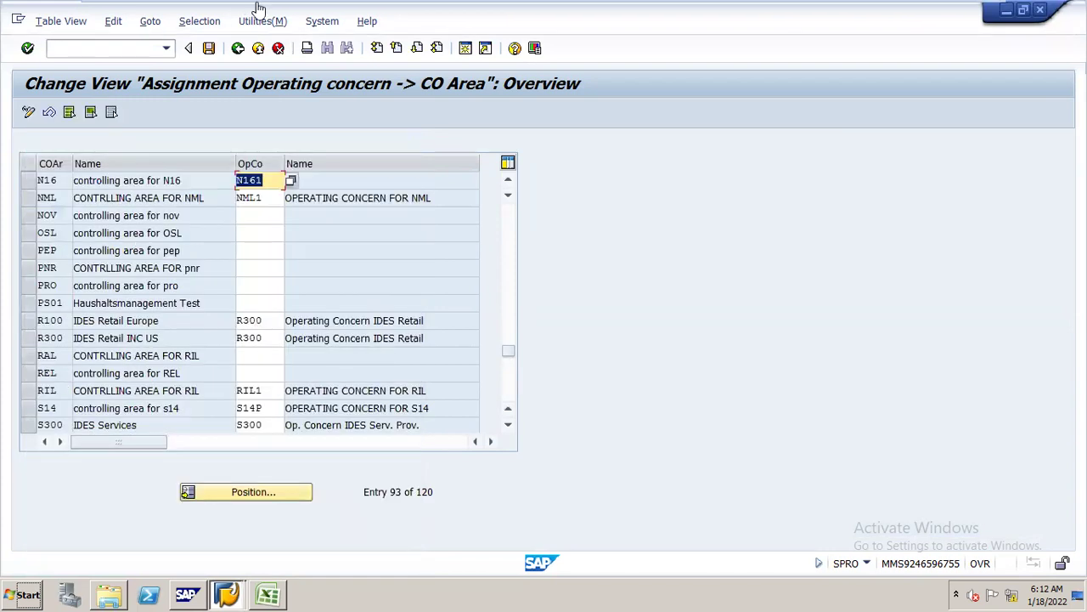
# - Reselect N161 from the searched list as N16's operating concern and save the assignment
pyautogui.click(291, 181)
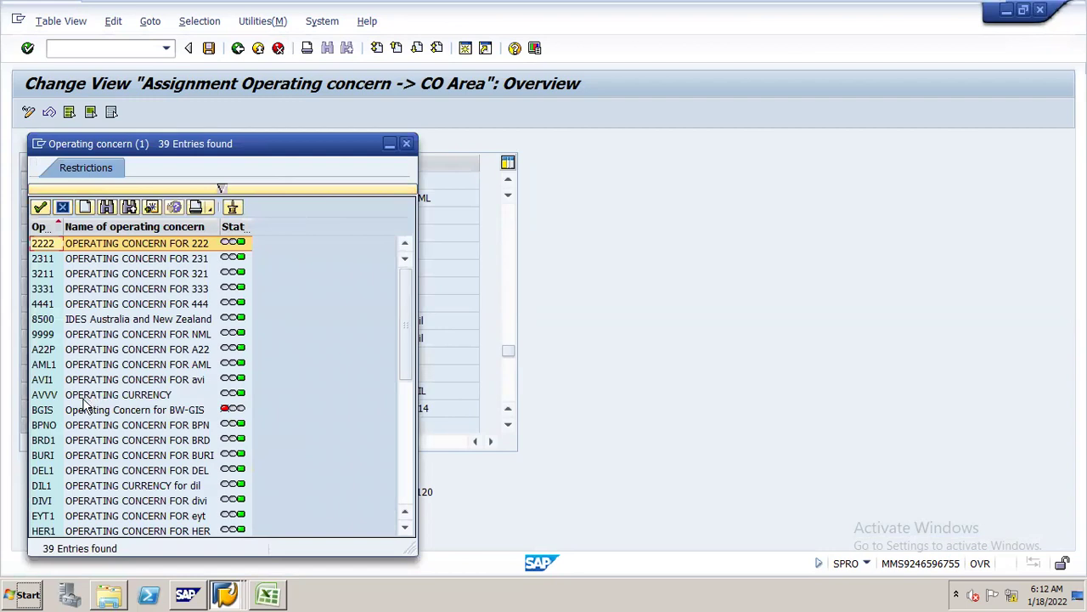
pyautogui.click(188, 411)
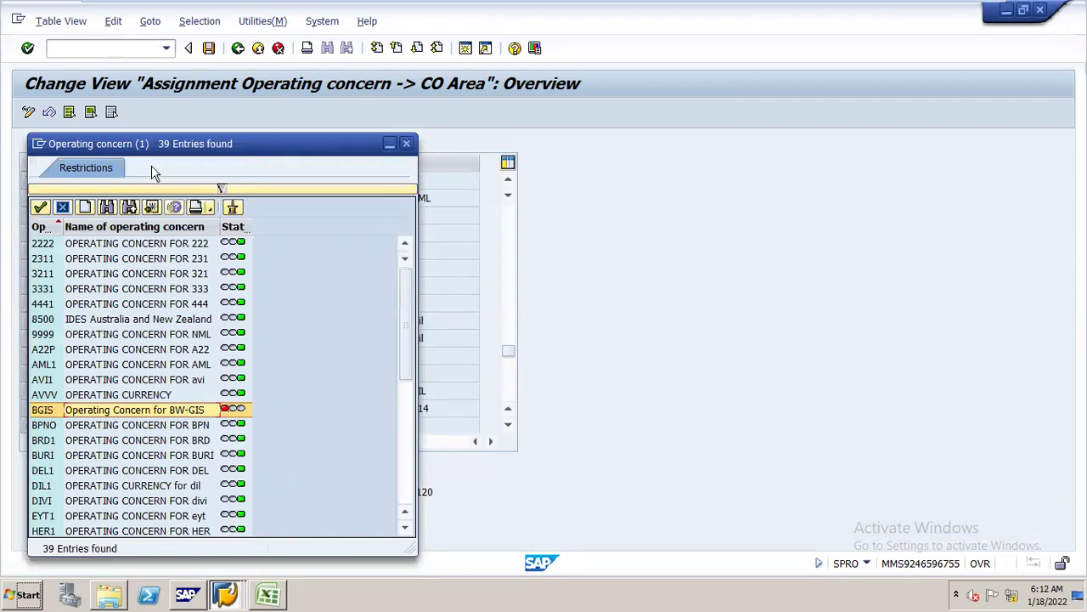
pyautogui.click(106, 208)
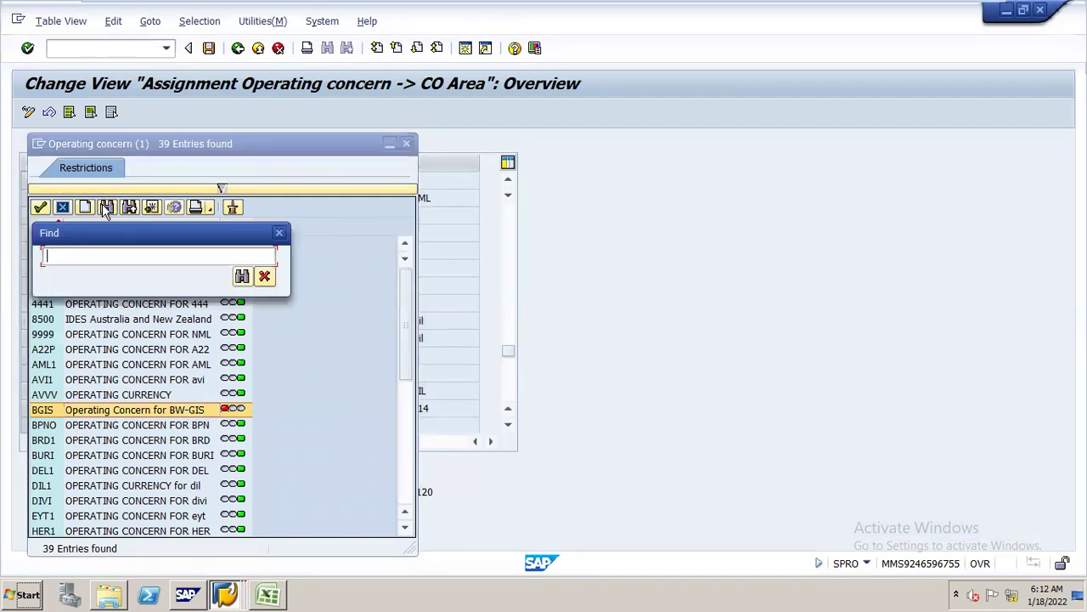
pyautogui.write('n161')
pyautogui.press('Return')
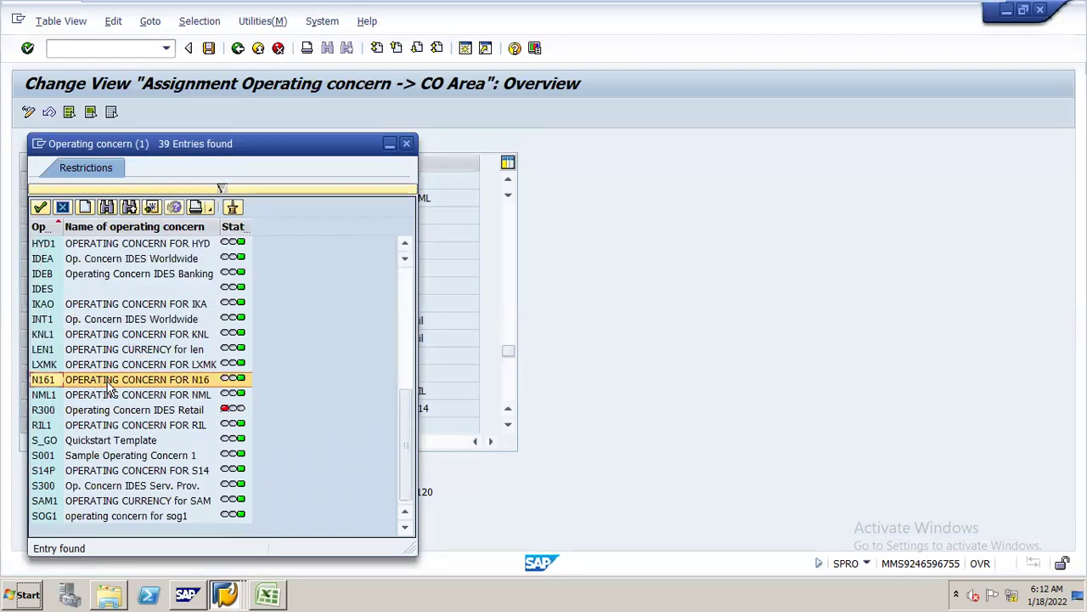
pyautogui.doubleClick(109, 382)
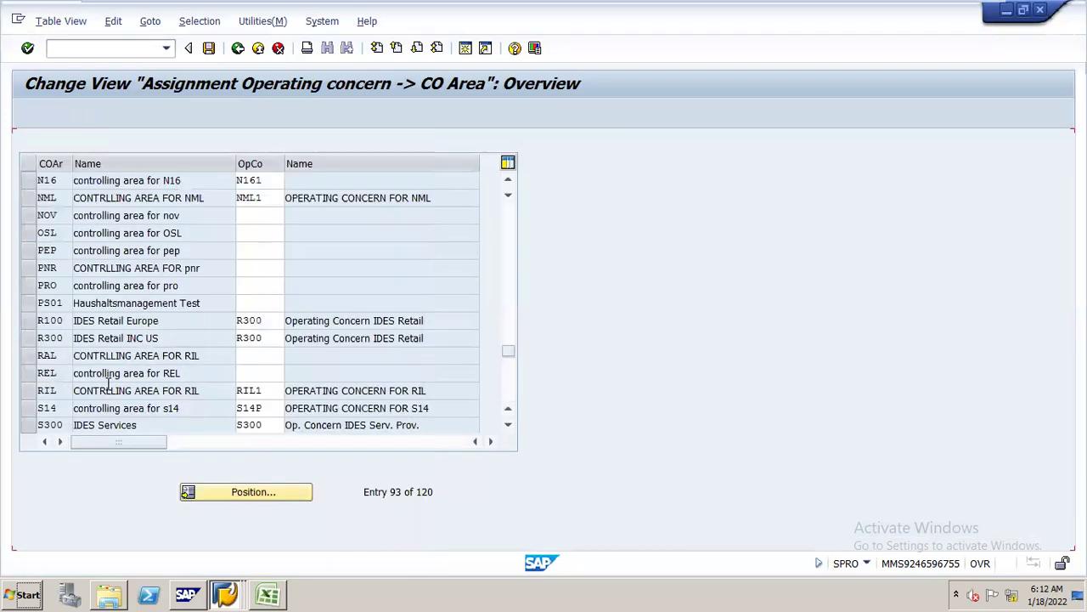
pyautogui.click(210, 50)
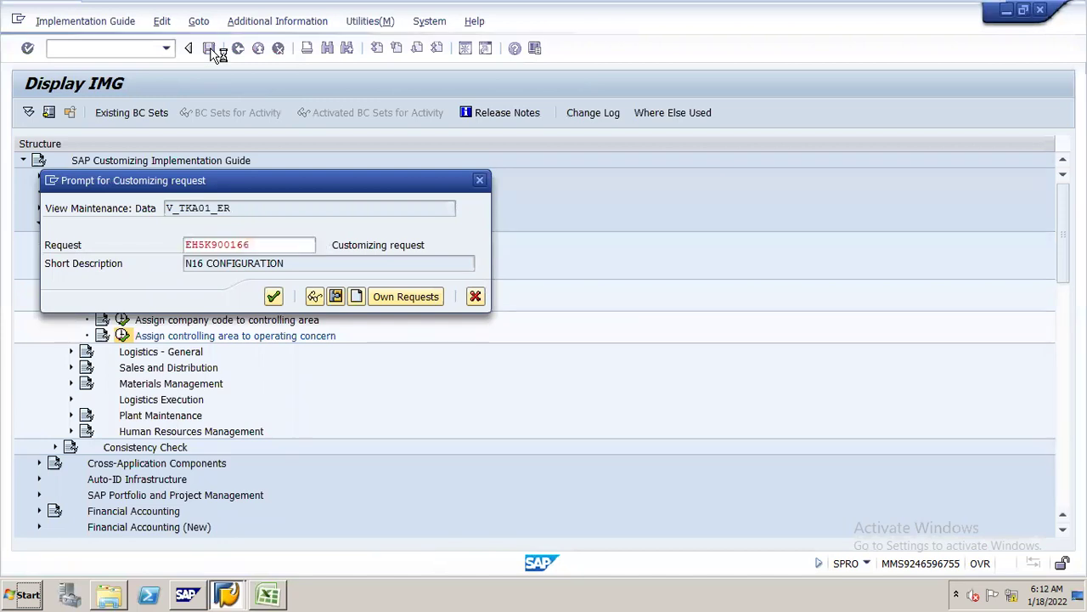
pyautogui.click(269, 591)
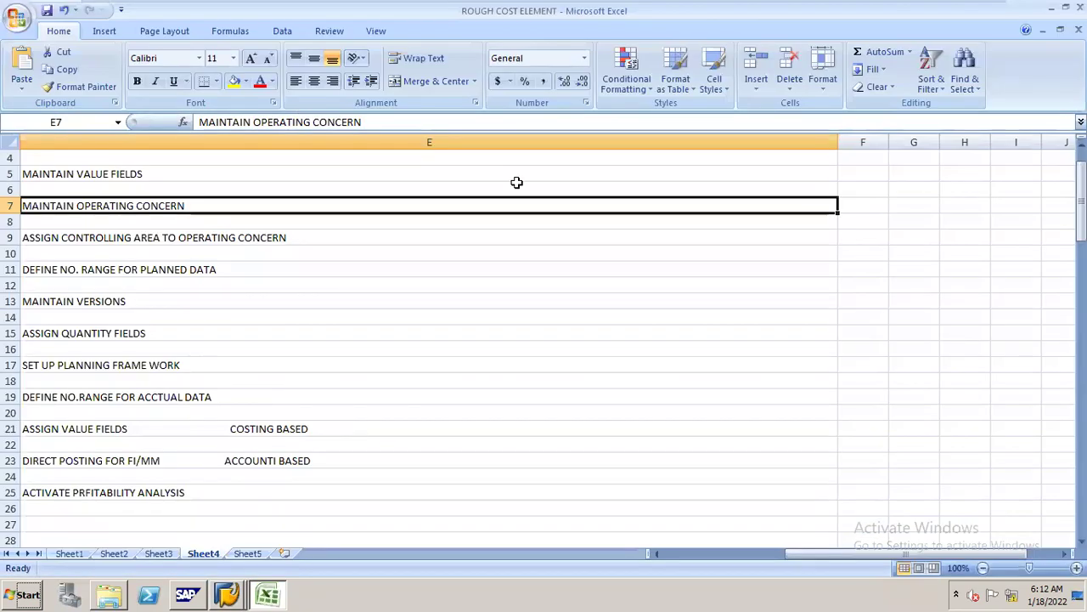
# - Review checklist steps E9 and E11, up to number ranges for planned data, then return to SAP
pyautogui.moveTo(900, 554); pyautogui.dragTo(772, 550)
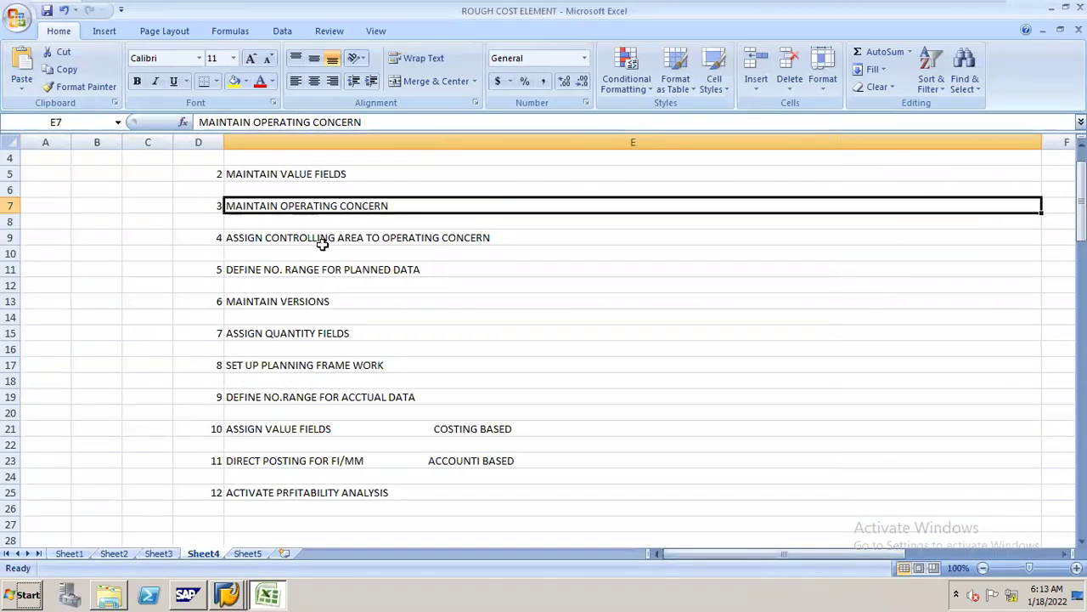
pyautogui.click(283, 234)
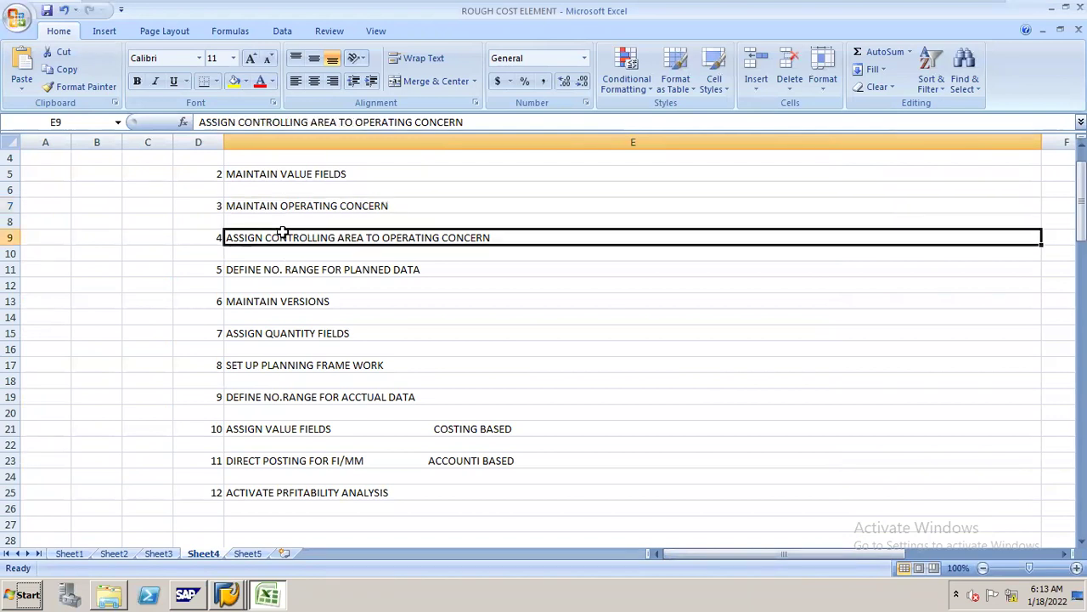
pyautogui.click(283, 274)
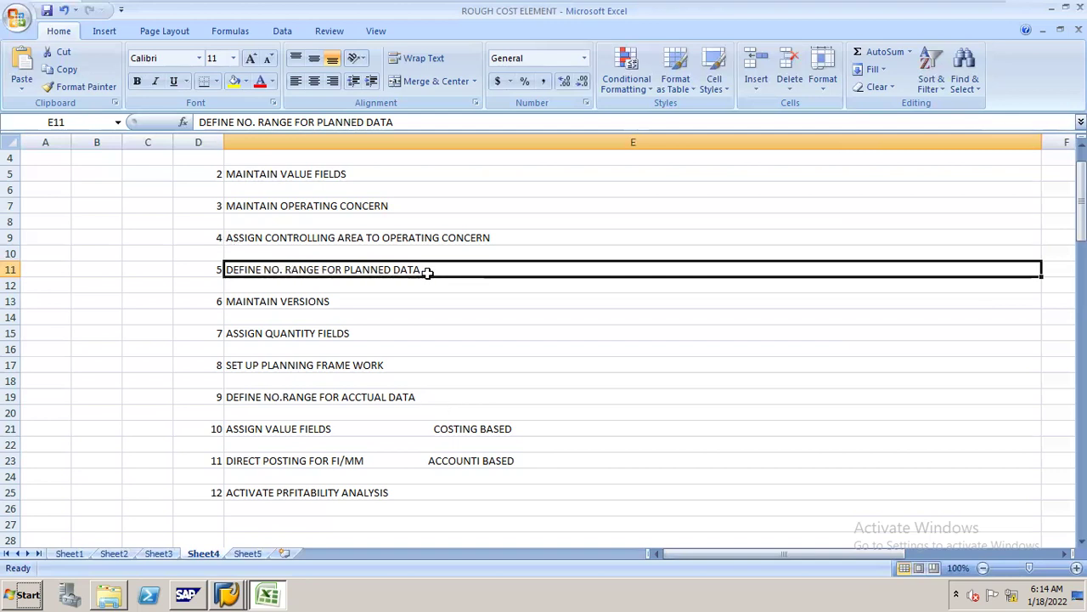
pyautogui.hotkey('alt', 'Tab')
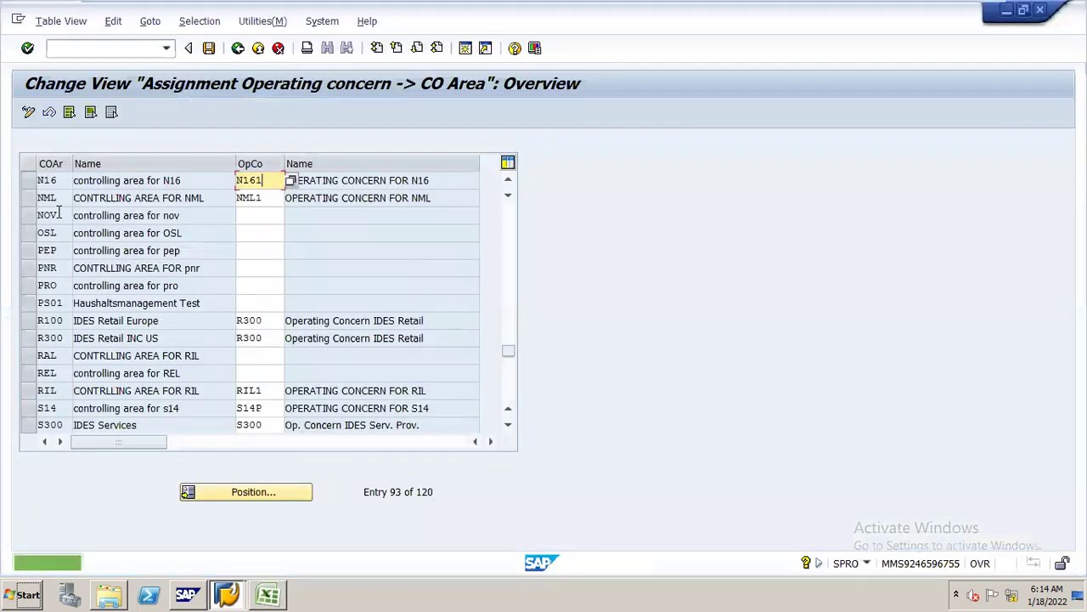
# - Leave the assignment table and collapse the Controlling Assignment branch of the IMG tree
pyautogui.click(238, 48)
pyautogui.click(148, 308)
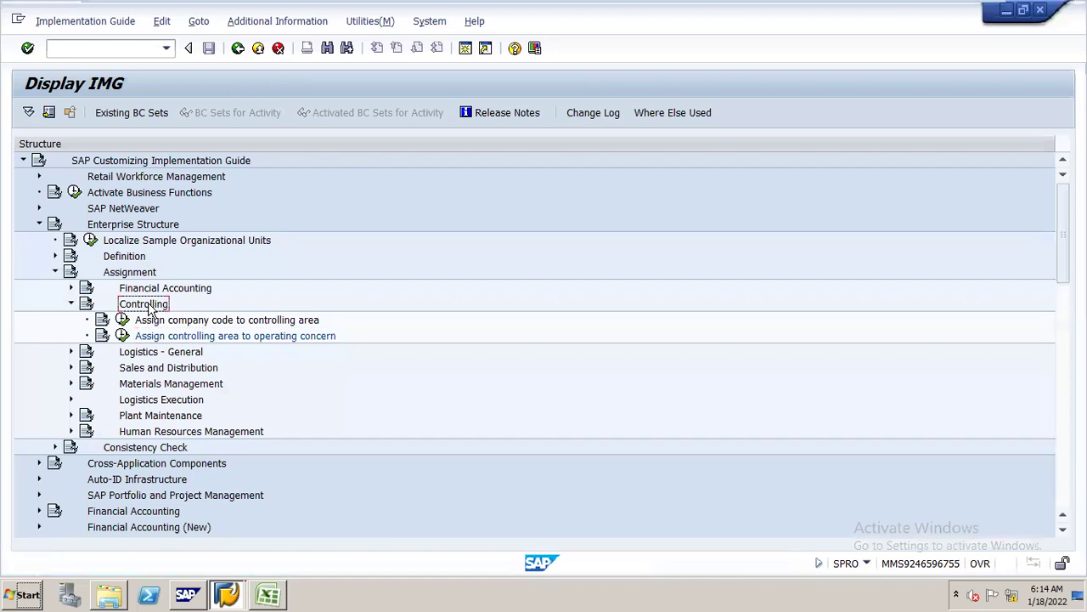
pyautogui.doubleClick(148, 308)
pyautogui.press('Down')
pyautogui.press('Down')
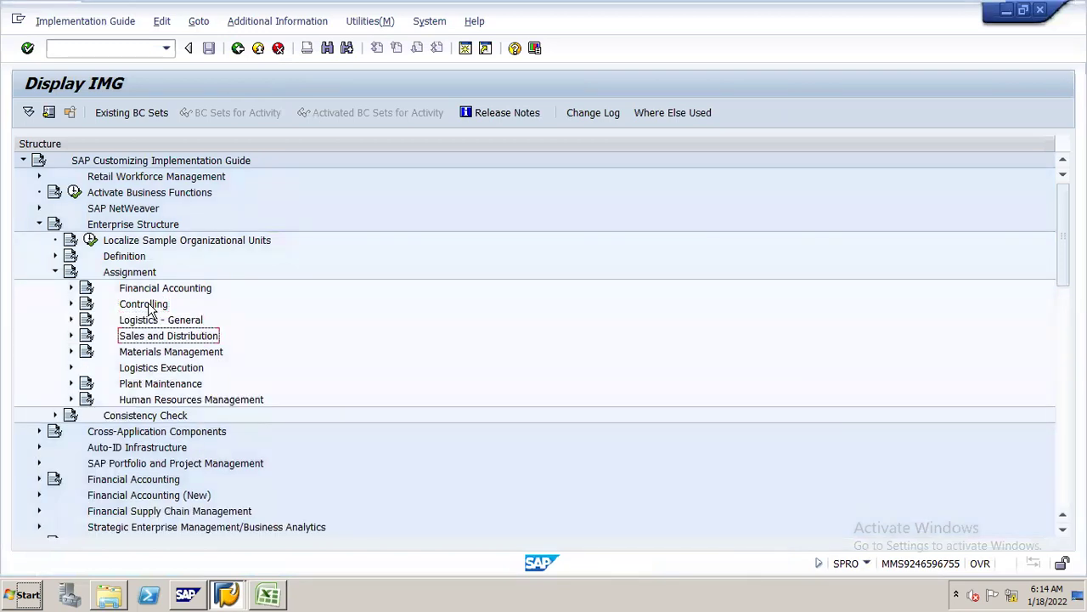
pyautogui.press('Up')
pyautogui.press('Up')
pyautogui.press('Up')
pyautogui.press('Up')
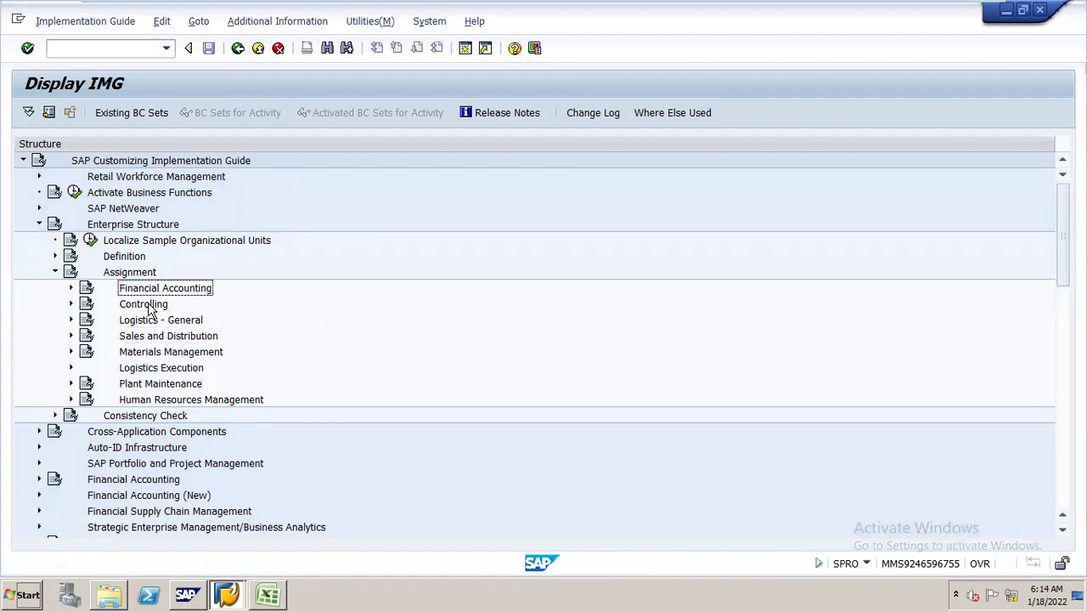
pyautogui.press('Left')
# - Expand Profitability Analysis > Planning > Initial Steps and run Define Number Ranges for Planning Data
pyautogui.press('Down')
pyautogui.press('Down')
pyautogui.press('Down')
pyautogui.press('Down')
pyautogui.press('Down')
pyautogui.press('Down')
pyautogui.press('Down')
pyautogui.press('Down')
pyautogui.press('Down')
pyautogui.press('Down')
pyautogui.press('Down')
pyautogui.press('Down')
pyautogui.press('Down')
pyautogui.press('Down')
pyautogui.press('Down')
pyautogui.press('Down')
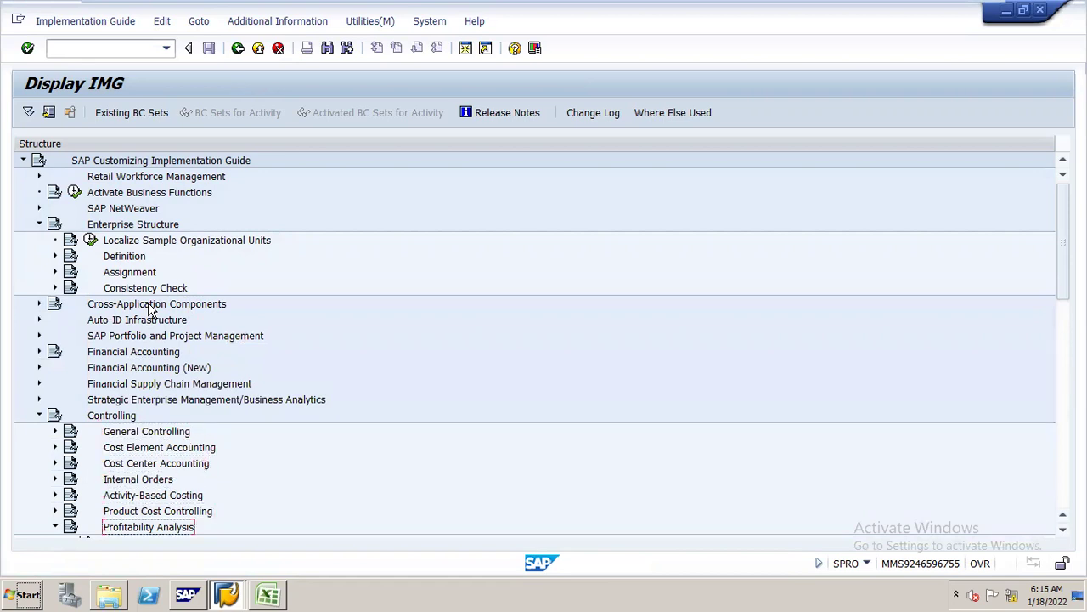
pyautogui.press('Down')
pyautogui.press('Down')
pyautogui.press('Down')
pyautogui.press('Down')
pyautogui.press('Down')
pyautogui.press('Down')
pyautogui.press('Down')
pyautogui.press('Down')
pyautogui.press('Down')
pyautogui.press('Down')
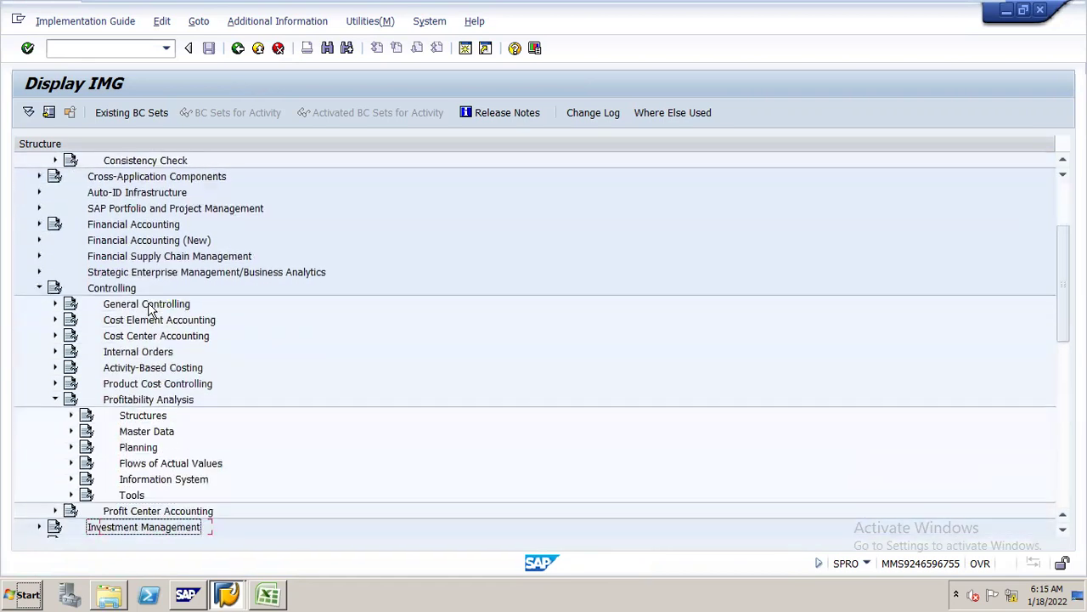
pyautogui.press('Up')
pyautogui.press('Up')
pyautogui.press('Up')
pyautogui.press('Up')
pyautogui.press('Up')
pyautogui.press('Up')
pyautogui.press('Up')
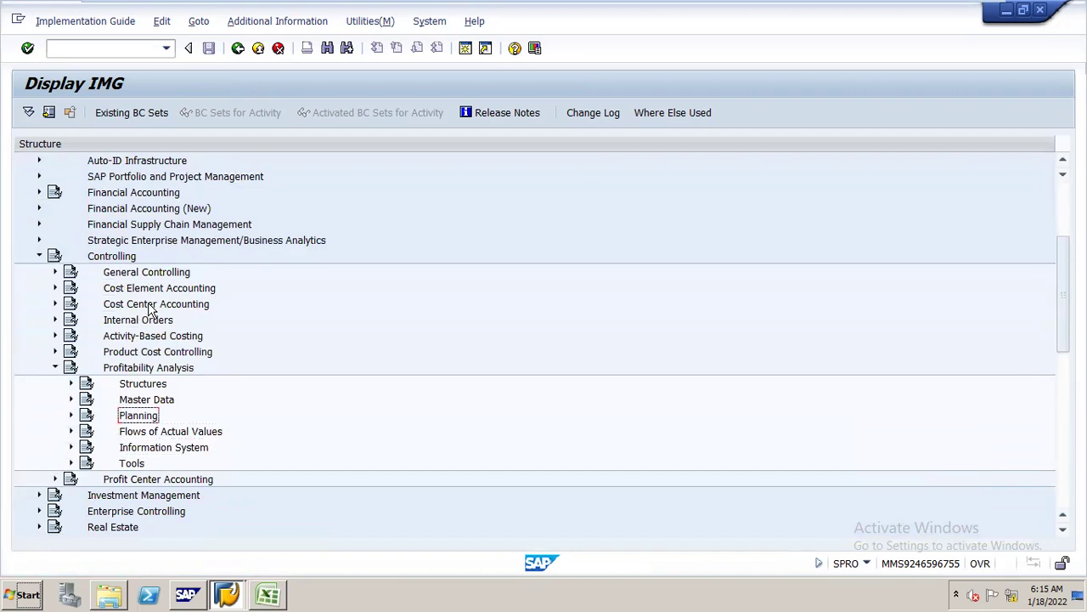
pyautogui.press('Right')
pyautogui.press('Down')
pyautogui.press('Right')
pyautogui.press('Down')
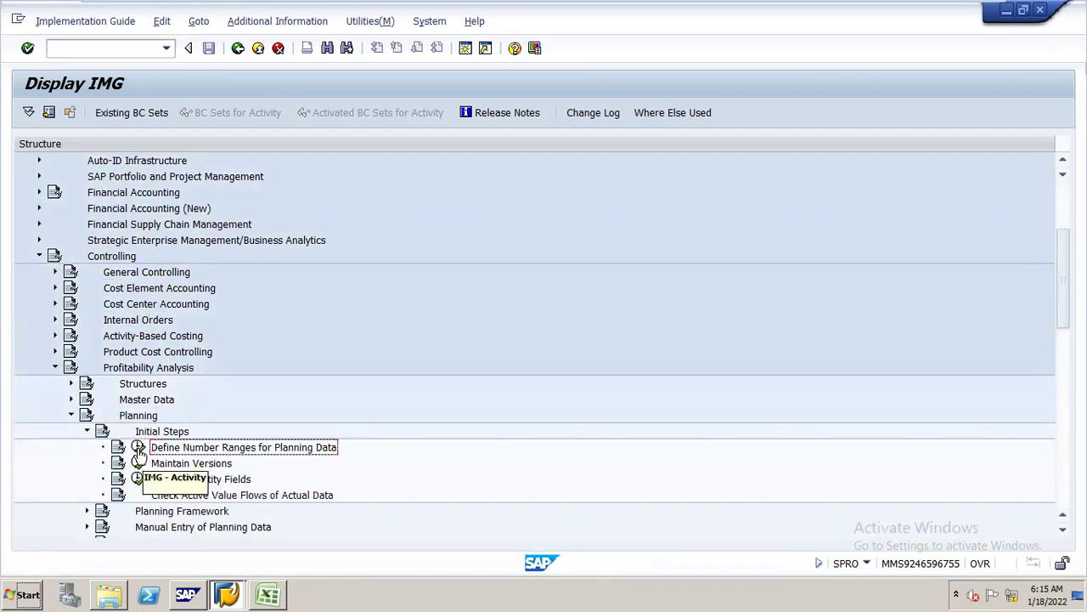
pyautogui.click(138, 448)
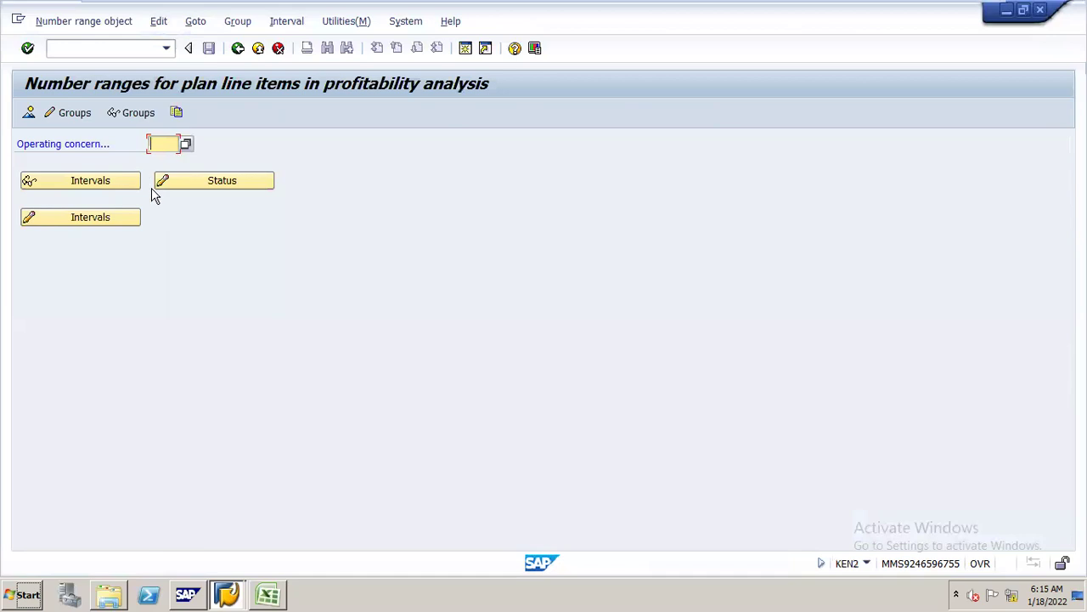
# - Enter operating concern N161 and open interval maintenance for its number range group
pyautogui.write('n161')
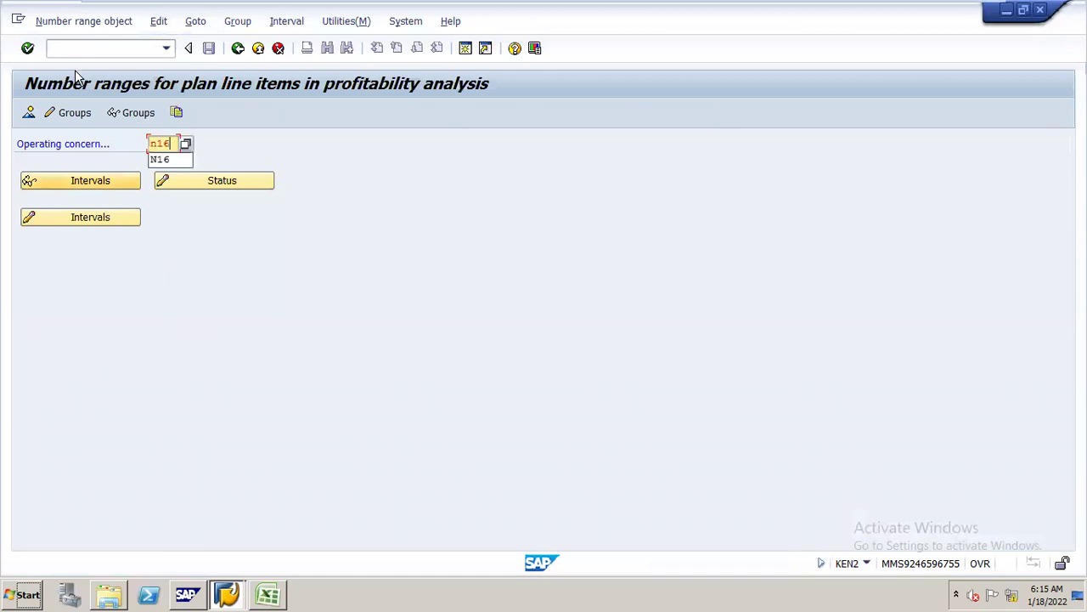
pyautogui.click(95, 119)
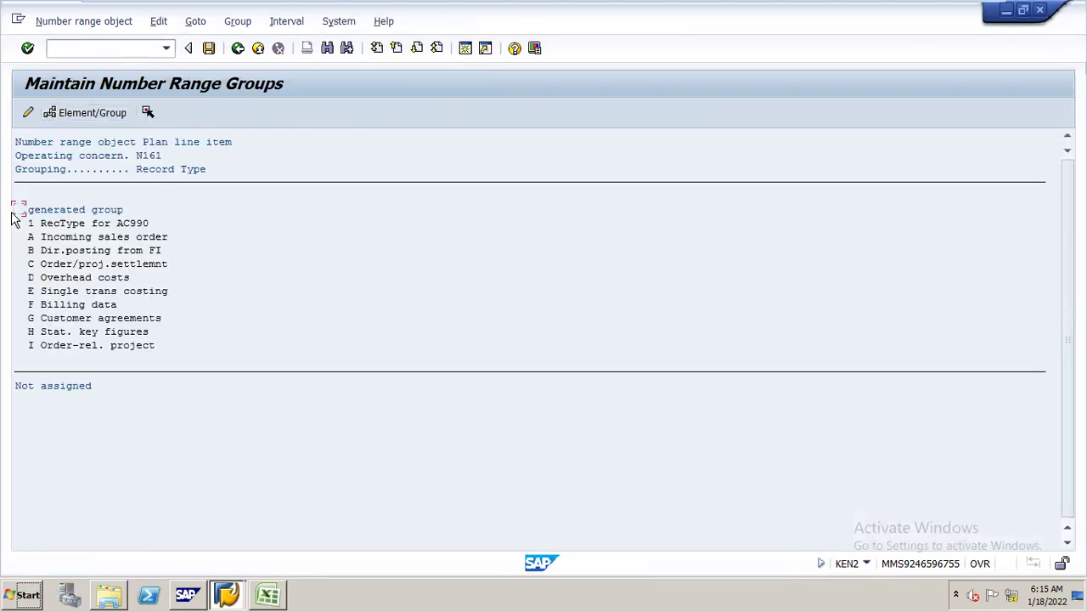
pyautogui.click(18, 210)
pyautogui.click(284, 22)
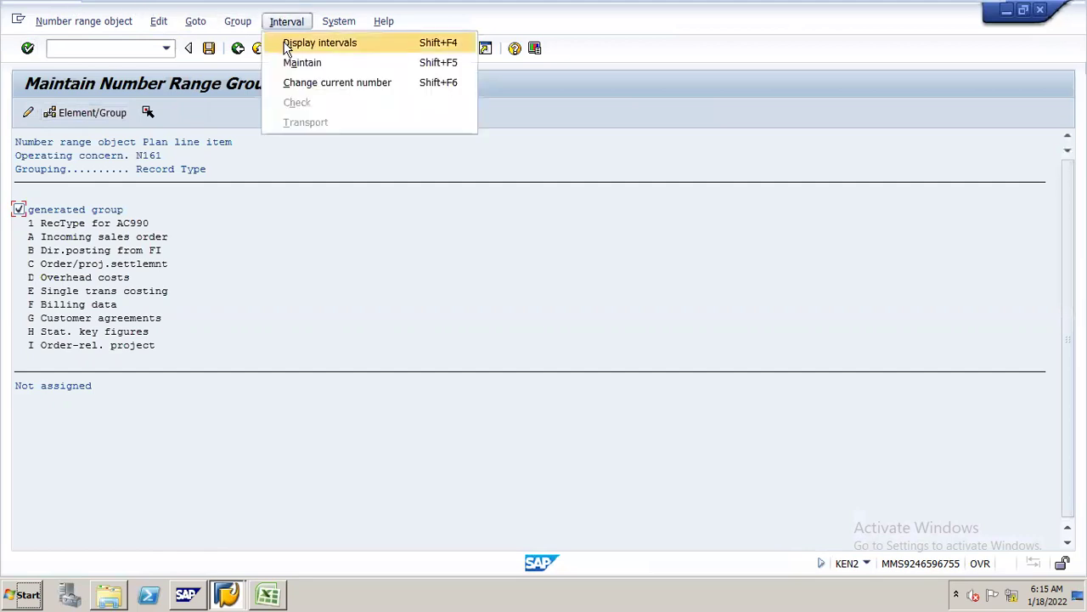
pyautogui.click(287, 68)
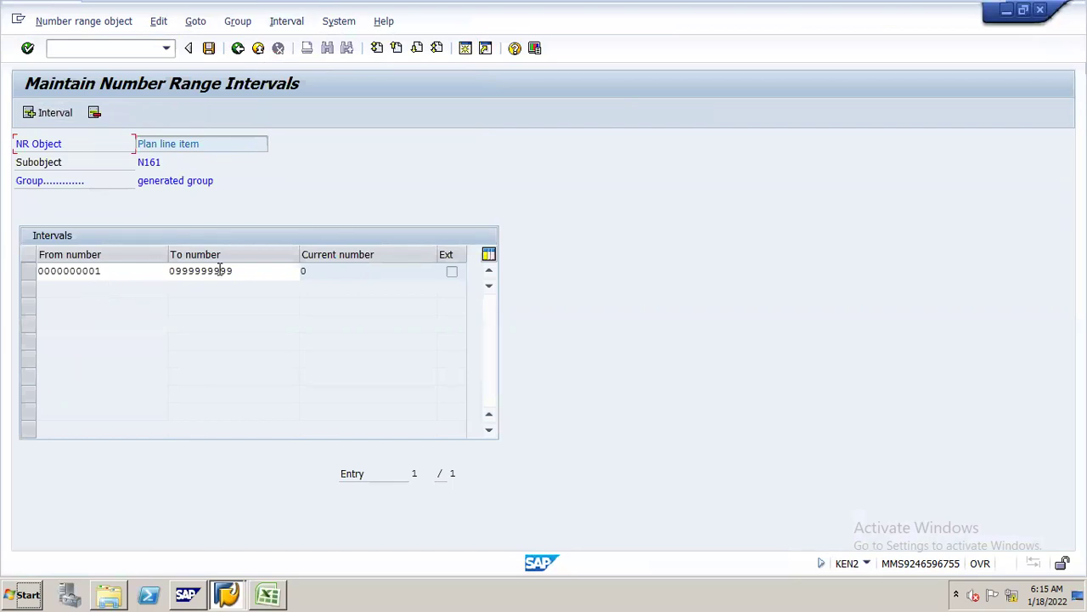
# - Change the interval's upper limit to 100 and save, dismissing the transport notice
pyautogui.moveTo(245, 270); pyautogui.dragTo(155, 270)
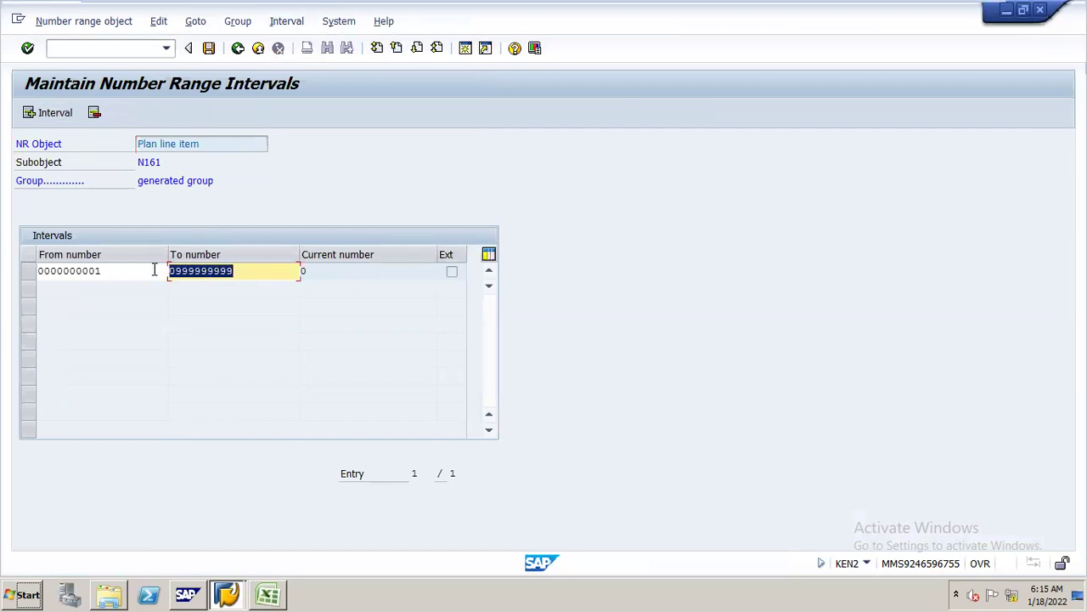
pyautogui.write('100')
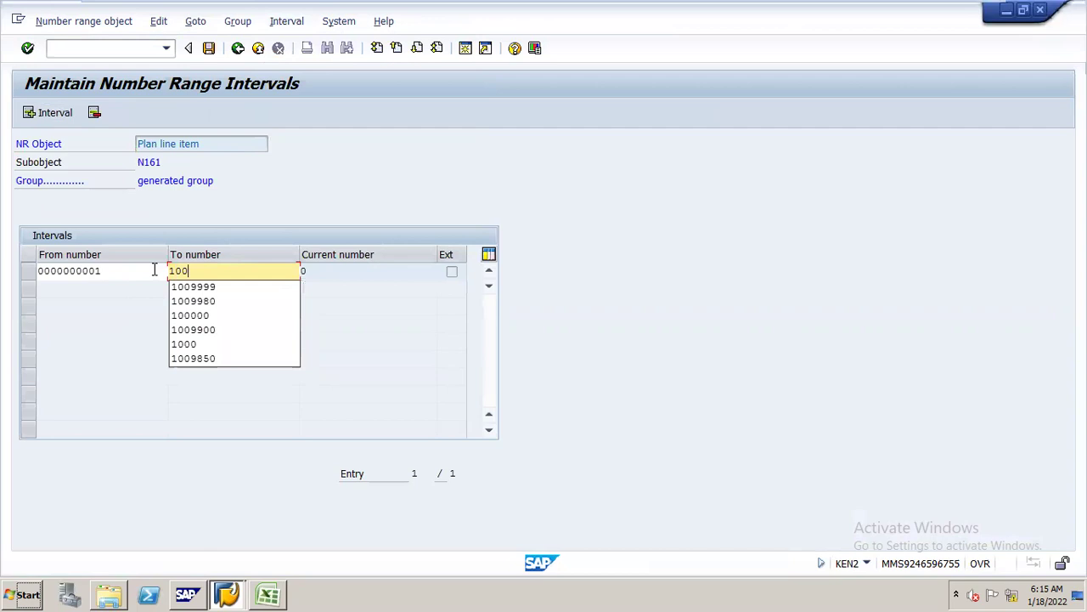
pyautogui.press('Return')
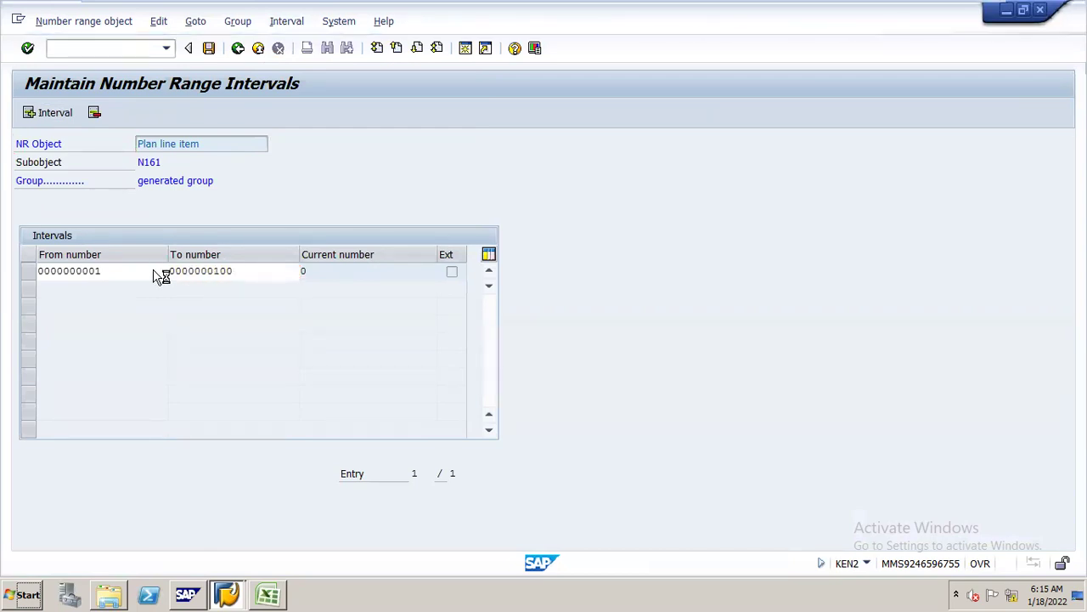
pyautogui.press('Return')
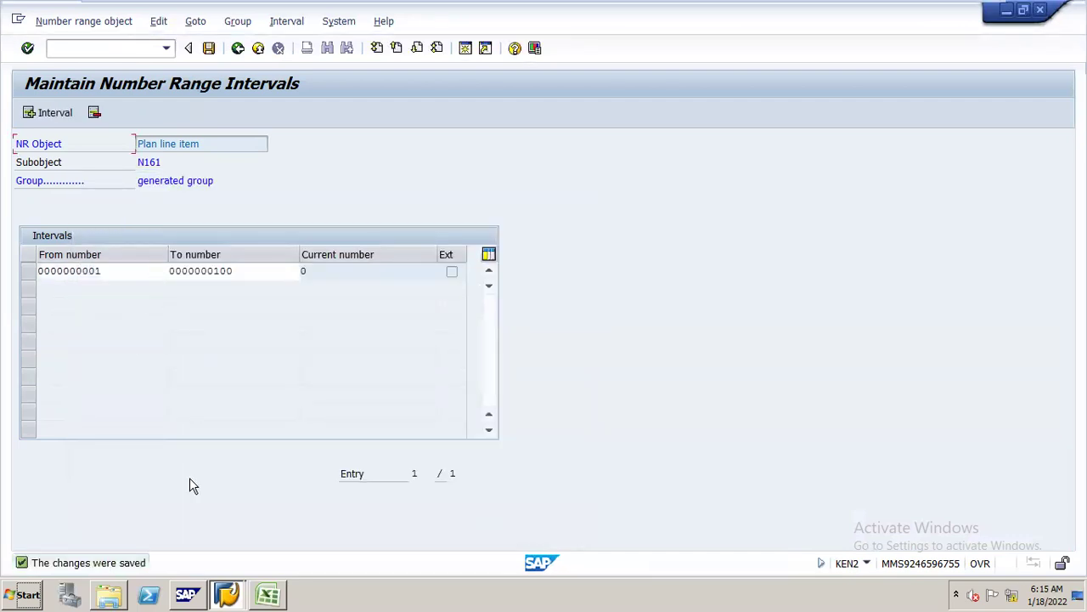
pyautogui.hotkey('alt', 'Tab')
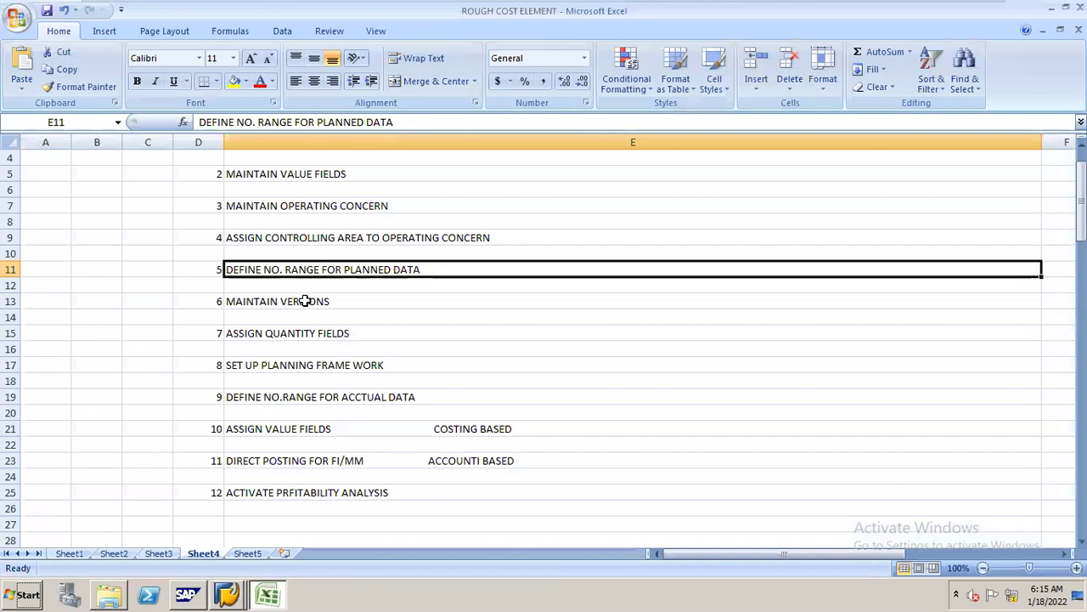
# - Mark MAINTAIN VERSIONS in cell E13 as the next checklist step
pyautogui.click(304, 301)
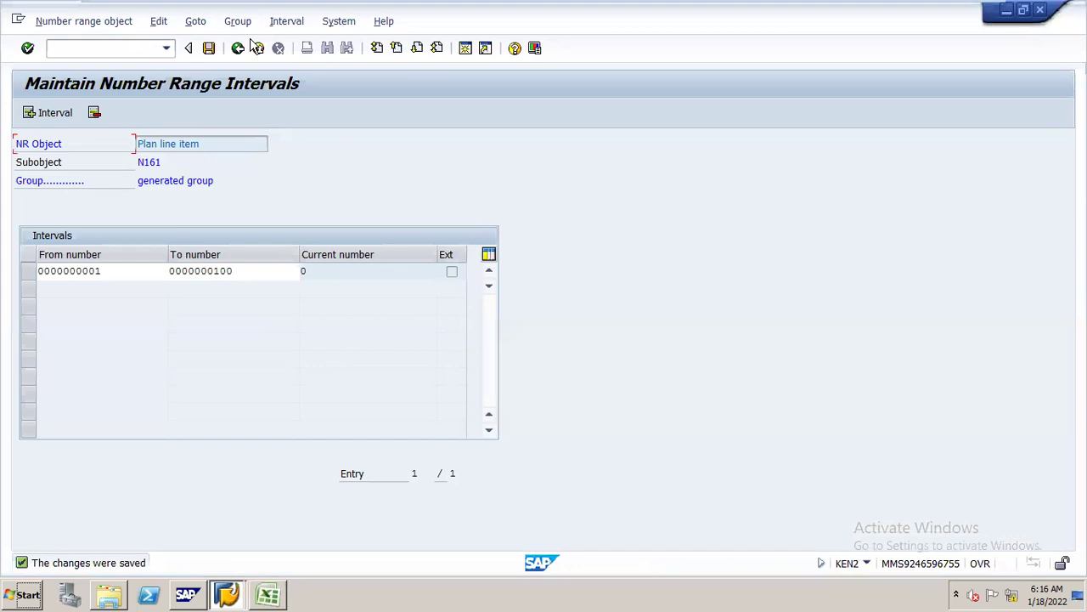
# - Return to the IMG and open Settings in Operating Concern for version 0 Plan/actual version
pyautogui.click(238, 49)
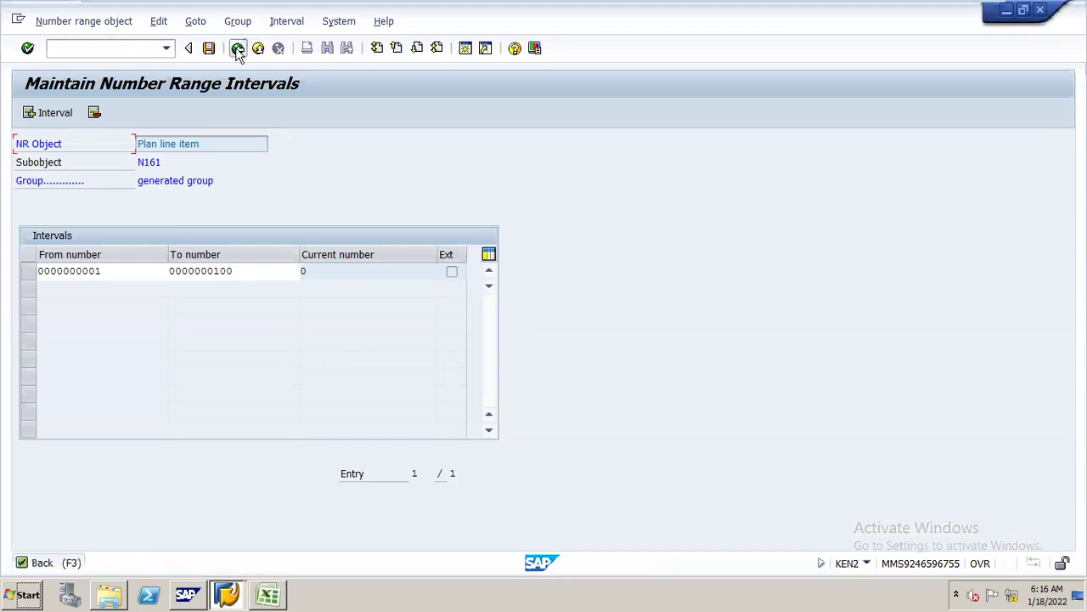
pyautogui.click(238, 48)
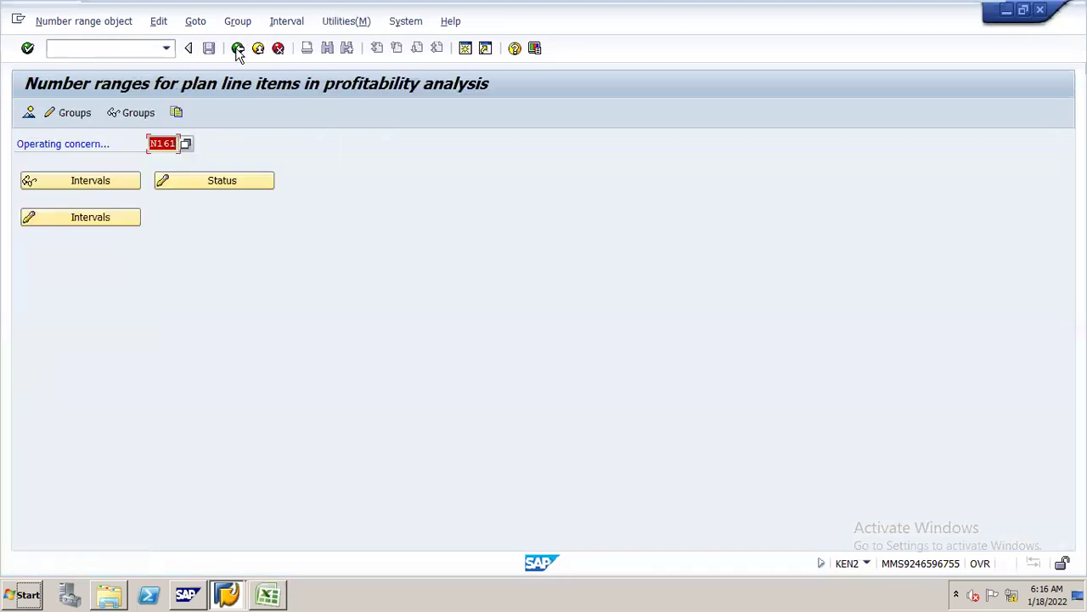
pyautogui.click(238, 49)
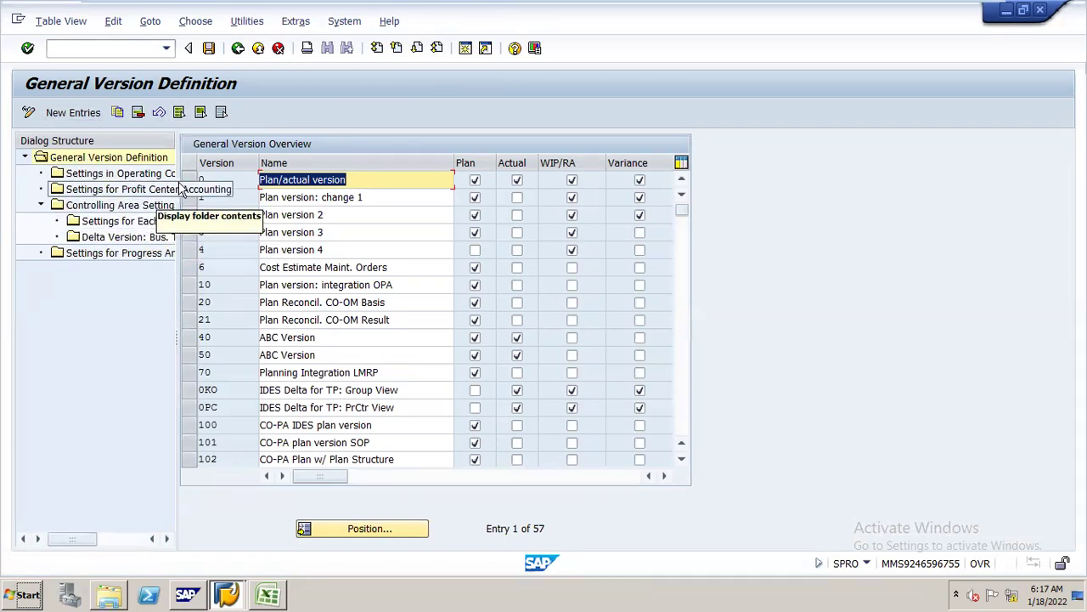
pyautogui.click(190, 182)
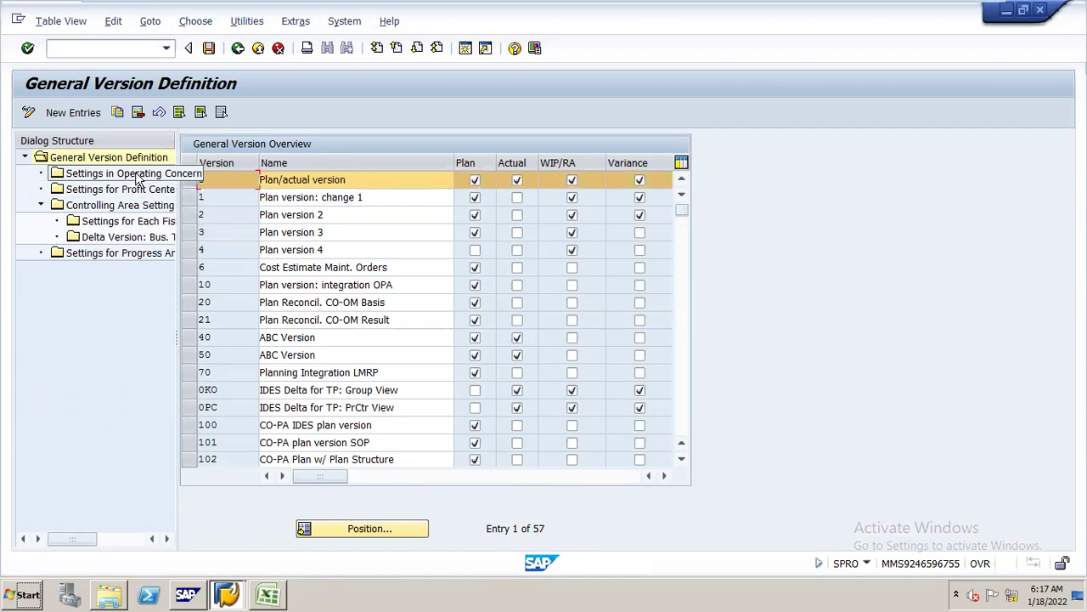
pyautogui.doubleClick(135, 172)
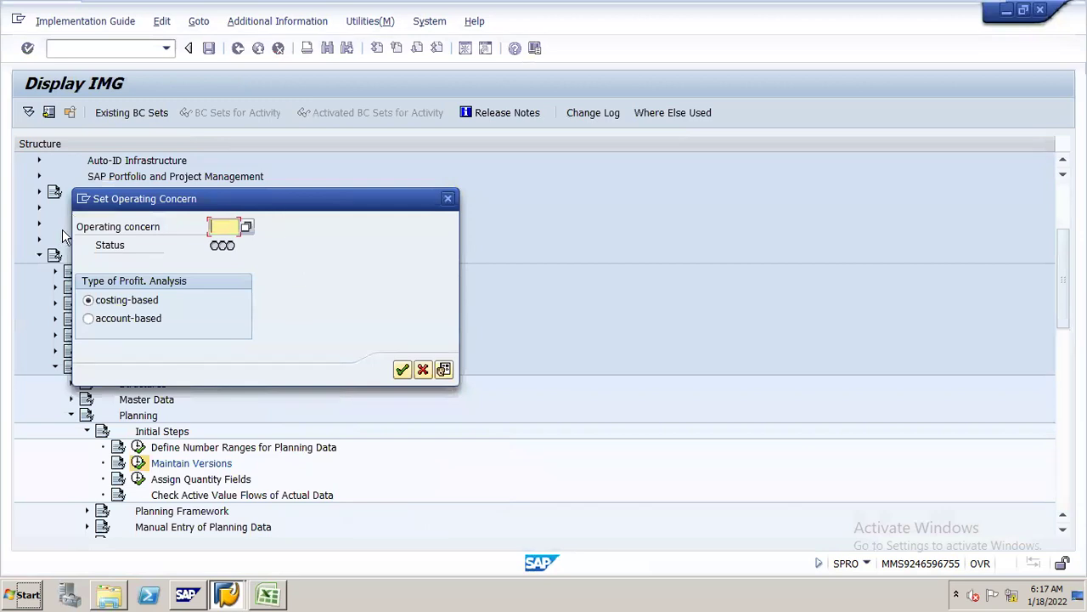
# - Enter operating concern N161, accept transferring version 0, and save under the customizing request
pyautogui.write('n161')
pyautogui.moveTo(206, 201); pyautogui.dragTo(519, 65)
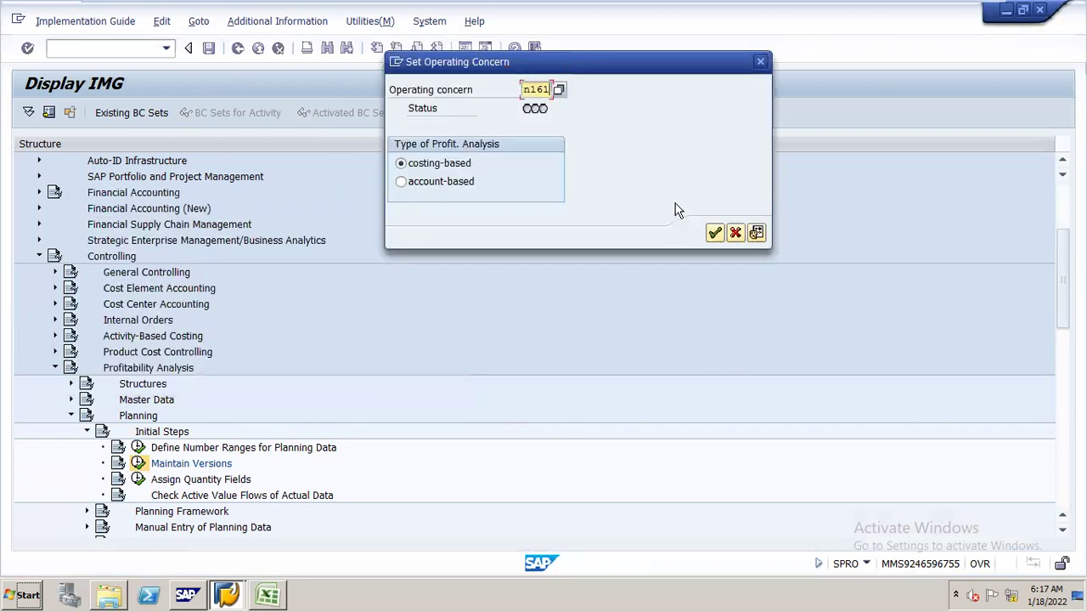
pyautogui.click(714, 232)
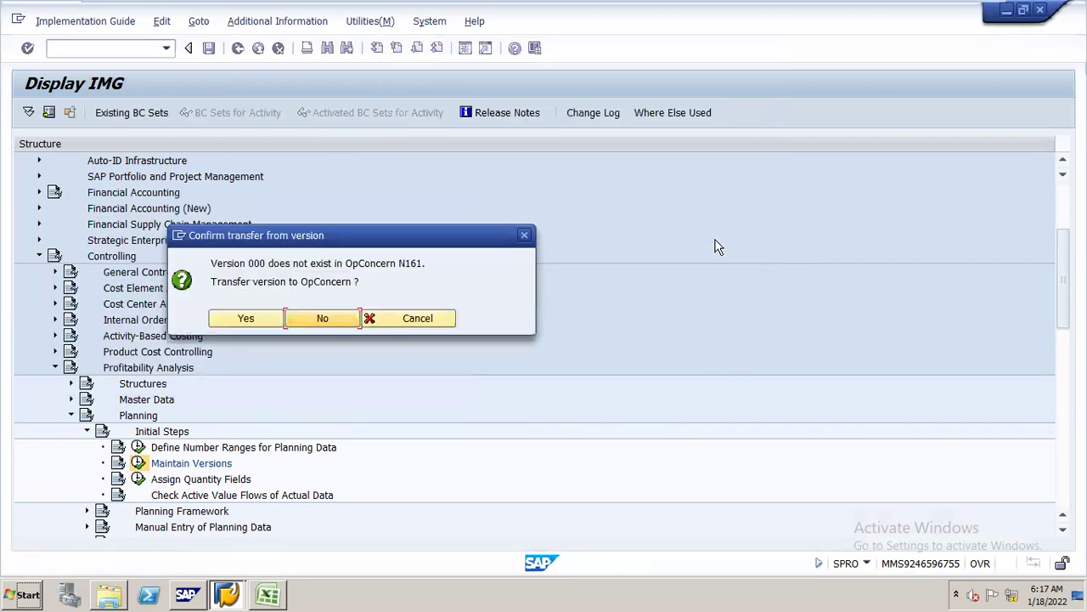
pyautogui.click(244, 323)
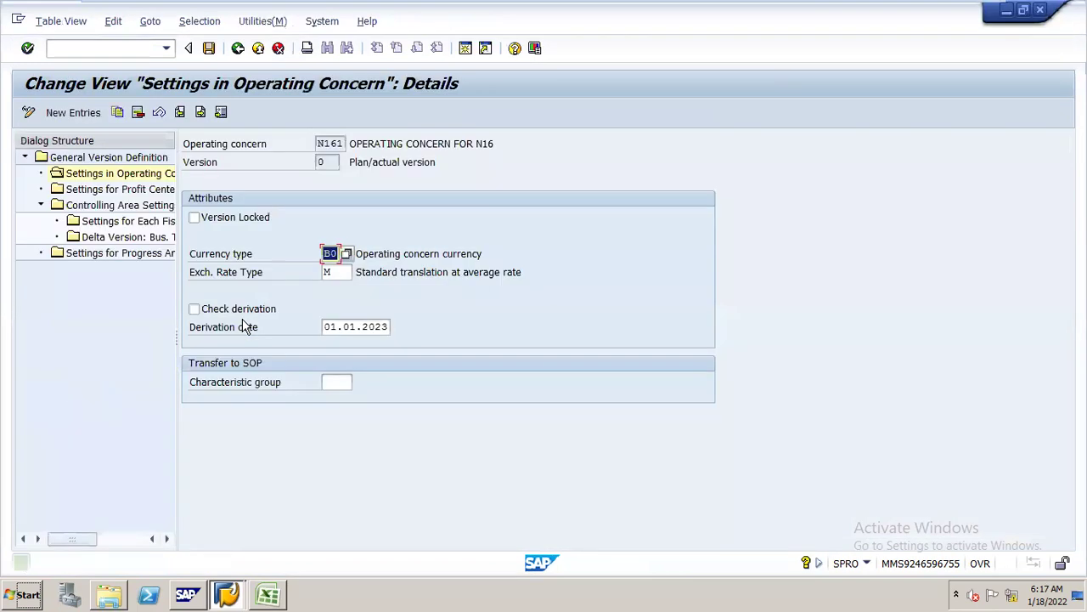
pyautogui.click(209, 49)
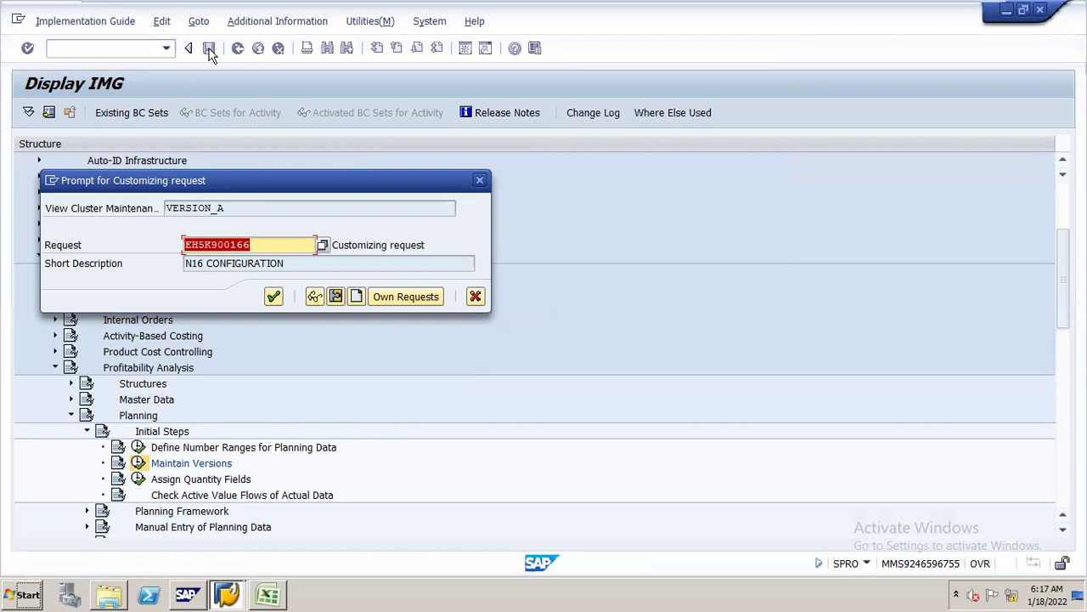
pyautogui.press('Return')
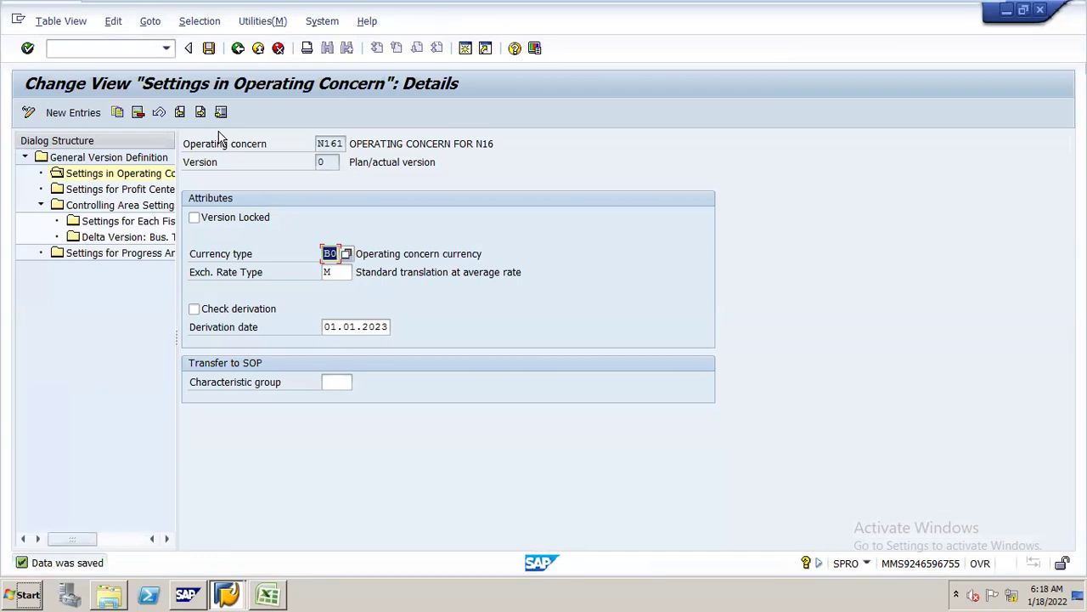
pyautogui.click(270, 580)
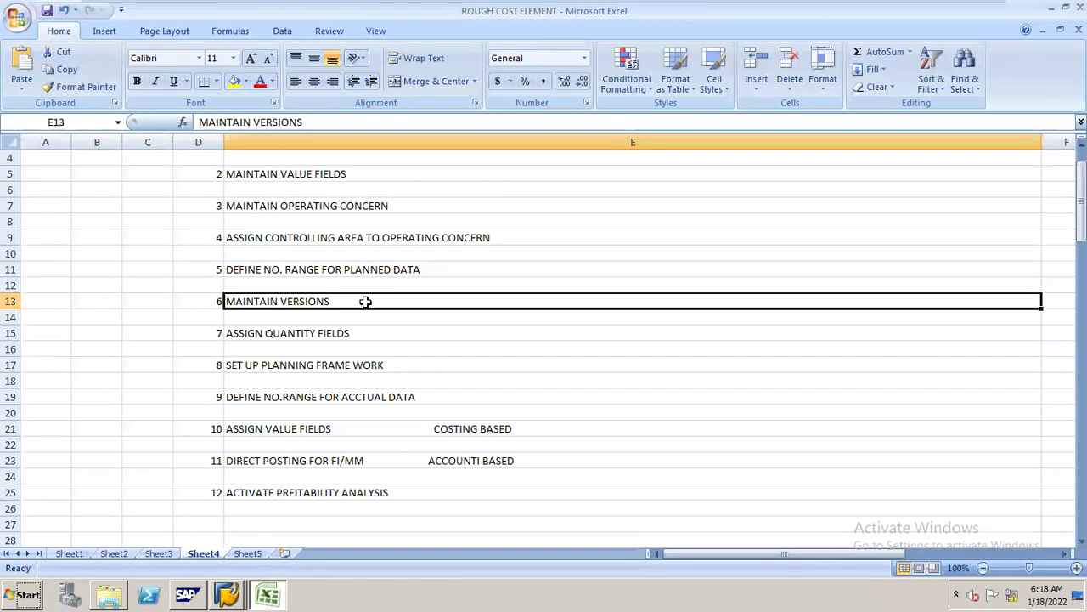
# - Mark ASSIGN QUANTITY FIELDS in E15 as next, then minimise the Excel and SAP windows
pyautogui.click(347, 333)
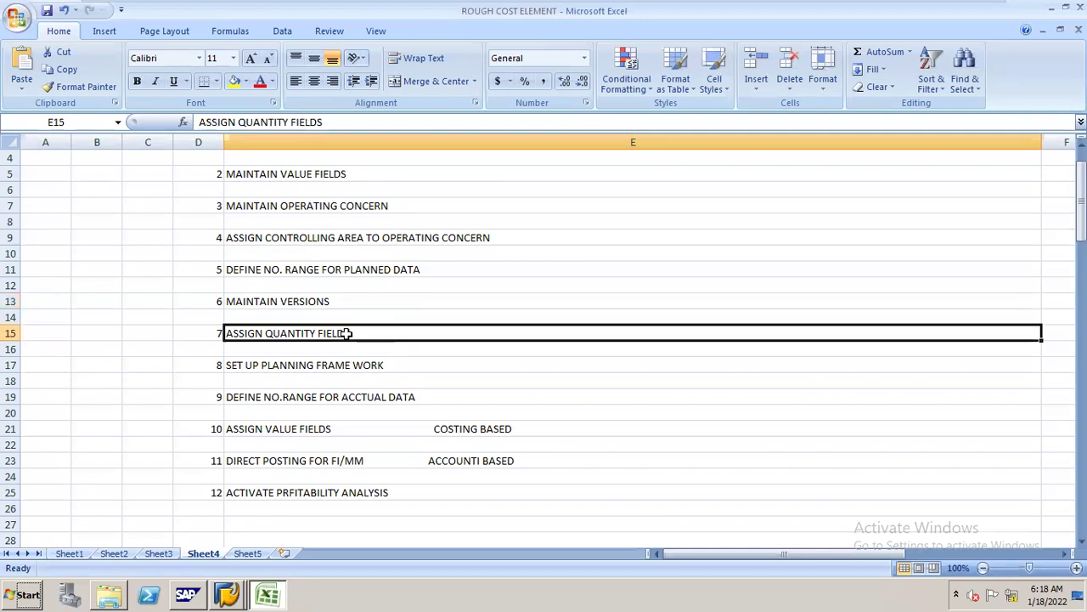
pyautogui.hotkey('alt', 'Tab')
pyautogui.hotkey('alt', 'Tab')
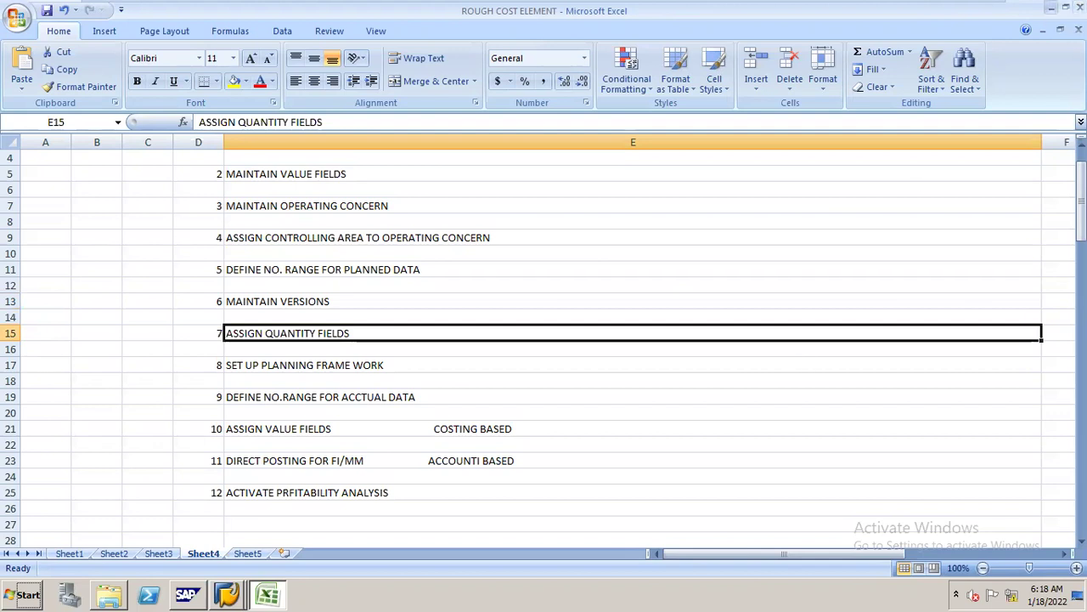
pyautogui.click(1051, 6)
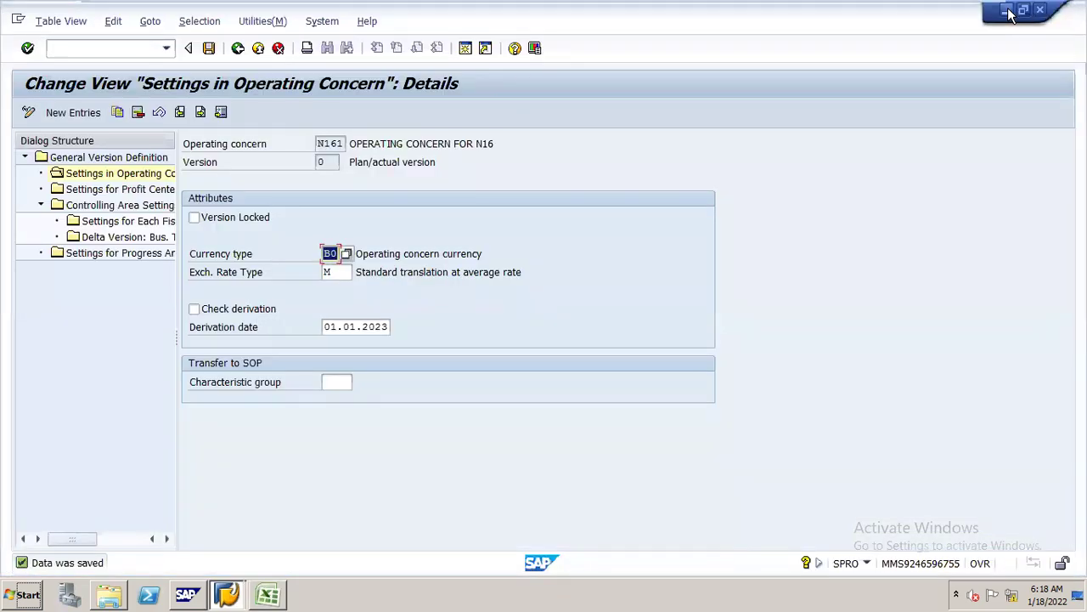
pyautogui.click(1006, 10)
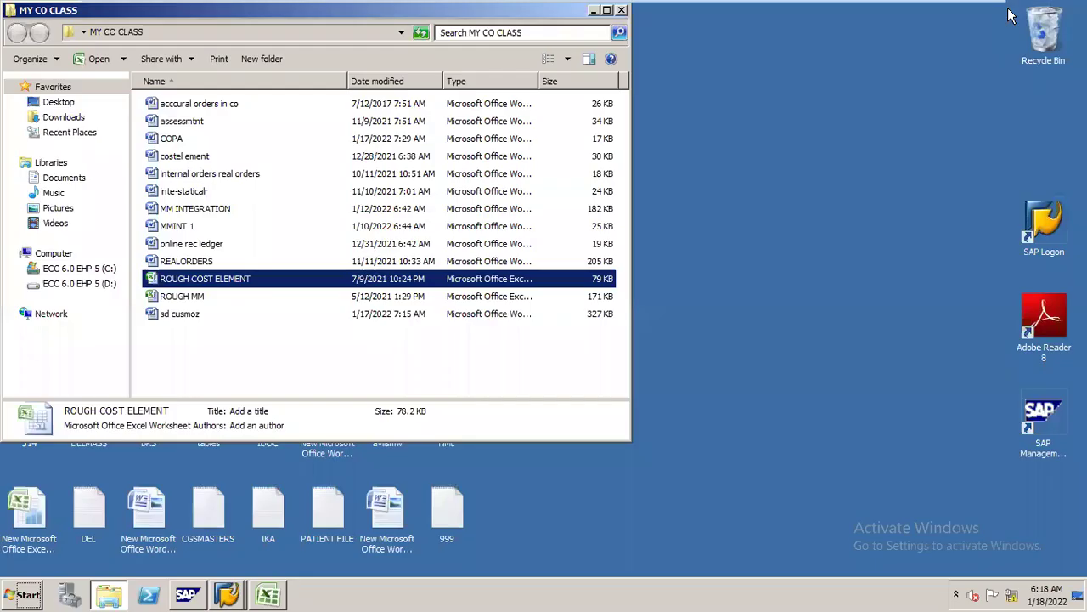
# - Open the COPA Word notes and scroll down to the Data flow in Co-PA section
pyautogui.doubleClick(180, 141)
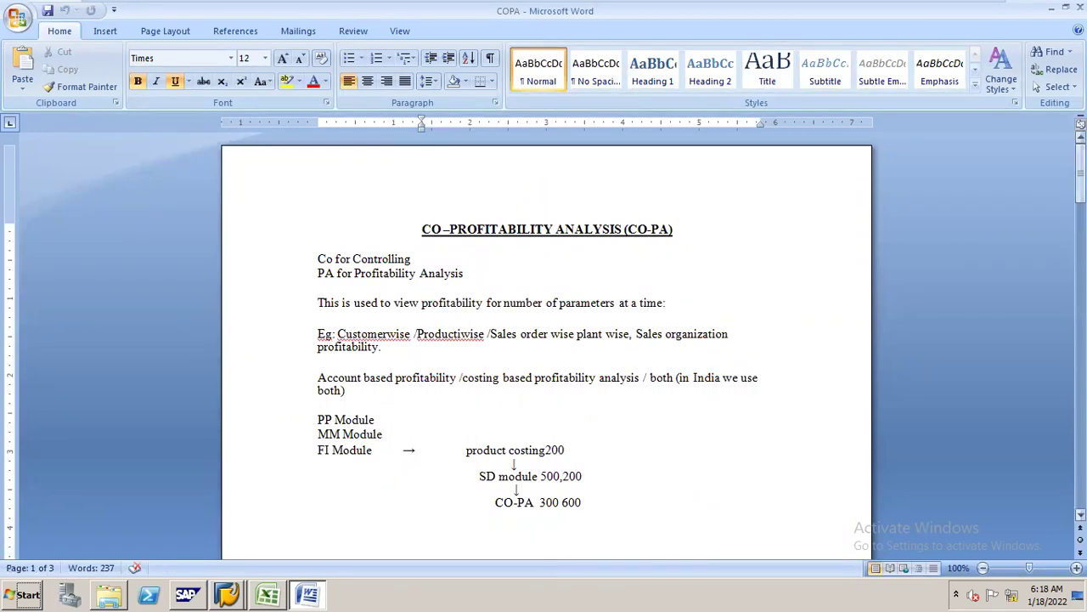
pyautogui.scroll(-3, 516, 424)
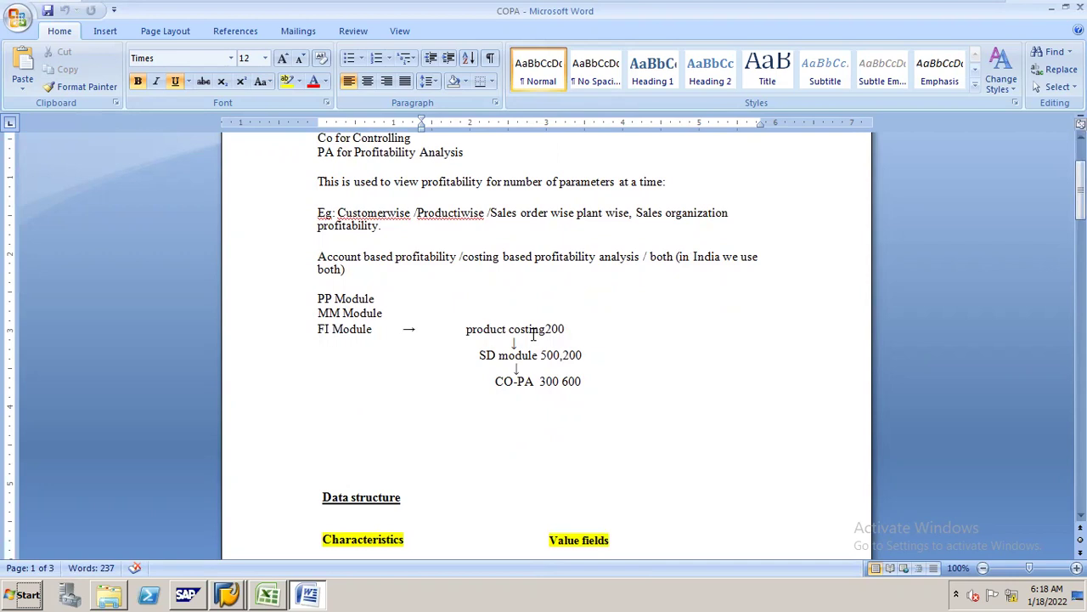
pyautogui.click(565, 329)
pyautogui.click(1081, 187)
pyautogui.moveTo(1081, 187); pyautogui.dragTo(1080, 289)
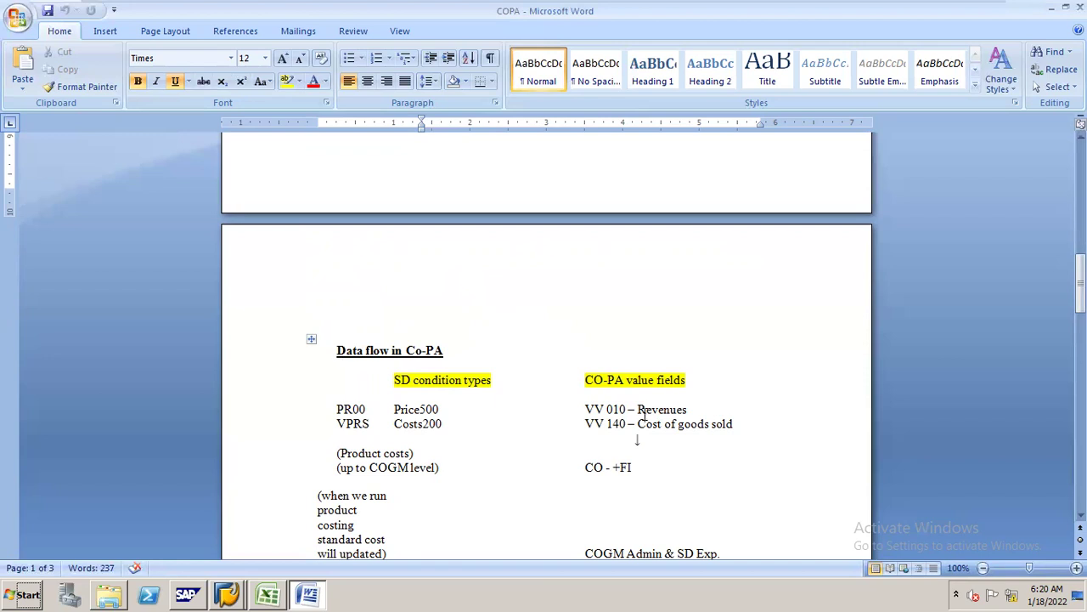
pyautogui.hotkey('alt', 'Tab')
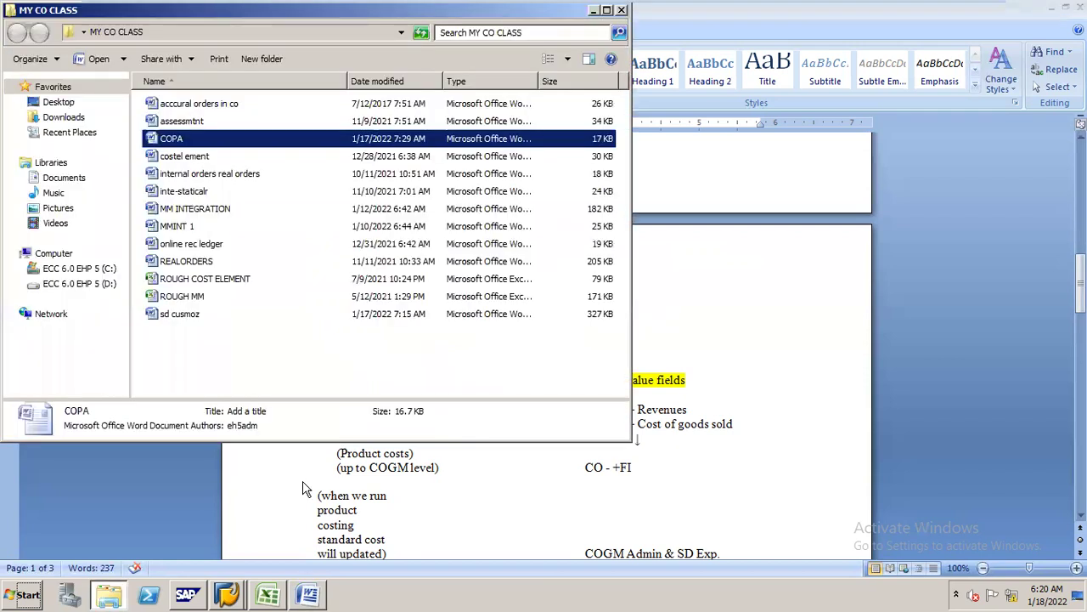
# - Scroll Excel's value-field list to QUANTITY in E40, then return to SAP's version 0 settings
pyautogui.click(267, 586)
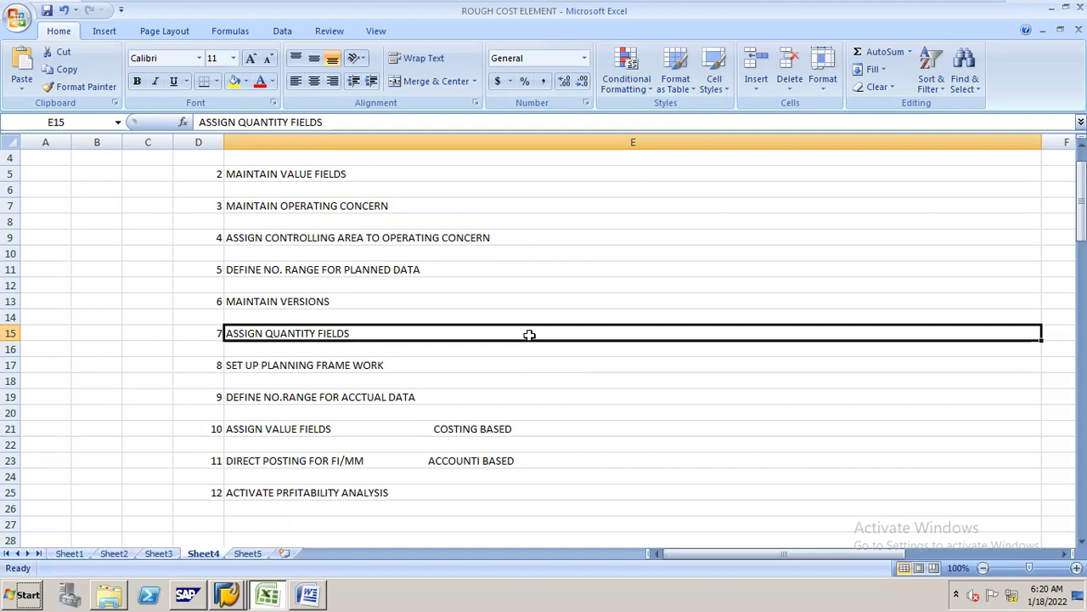
pyautogui.moveTo(1082, 204); pyautogui.dragTo(1082, 289)
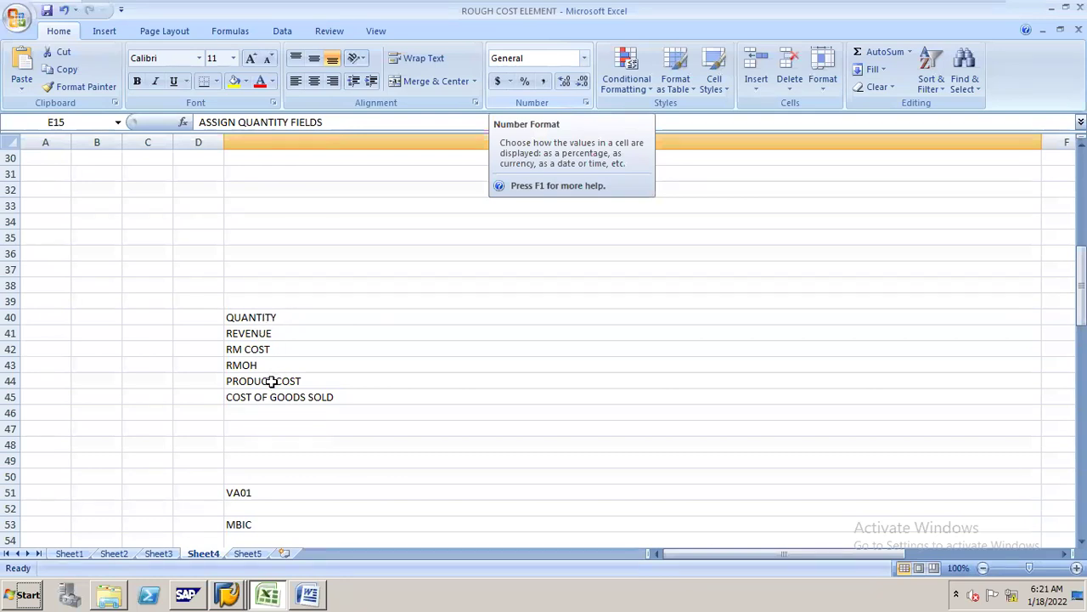
pyautogui.click(282, 317)
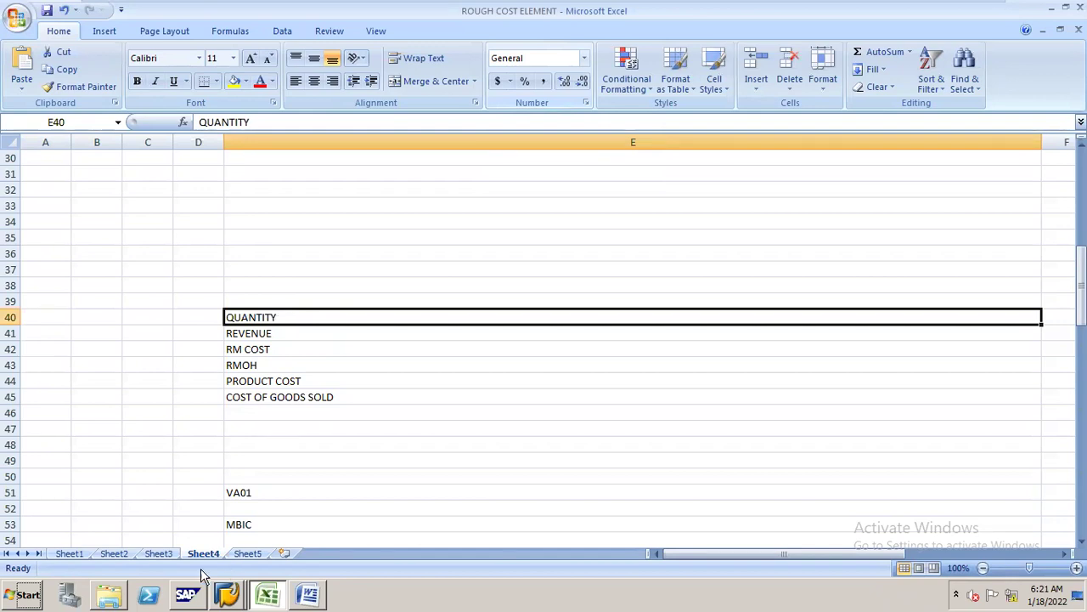
pyautogui.click(230, 578)
pyautogui.click(238, 561)
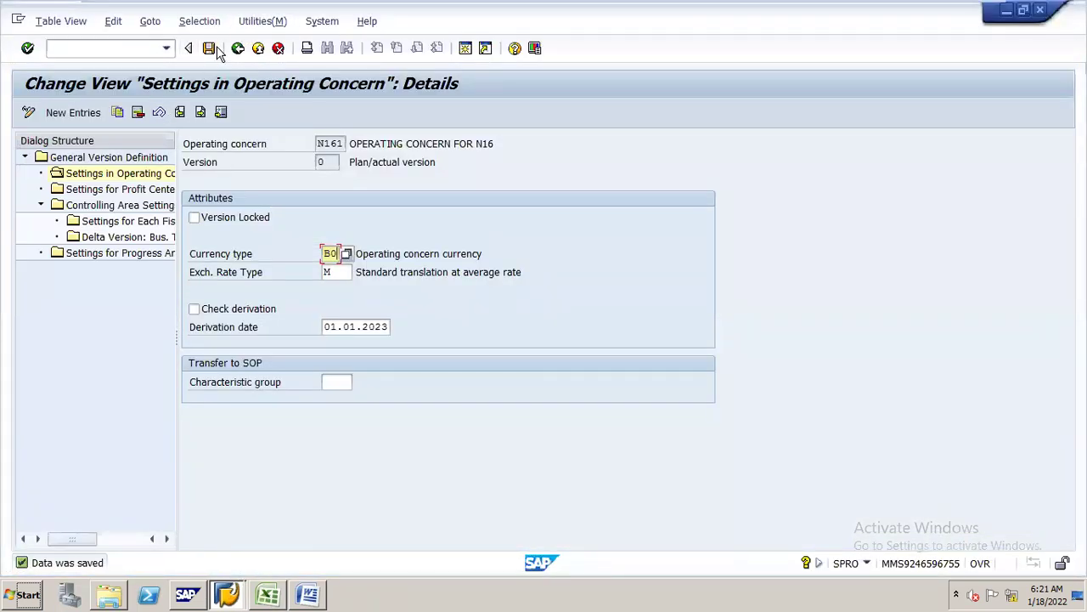
# - Go back to the IMG, run Assign Quantity Fields, and start new SD quantity field entries
pyautogui.click(238, 50)
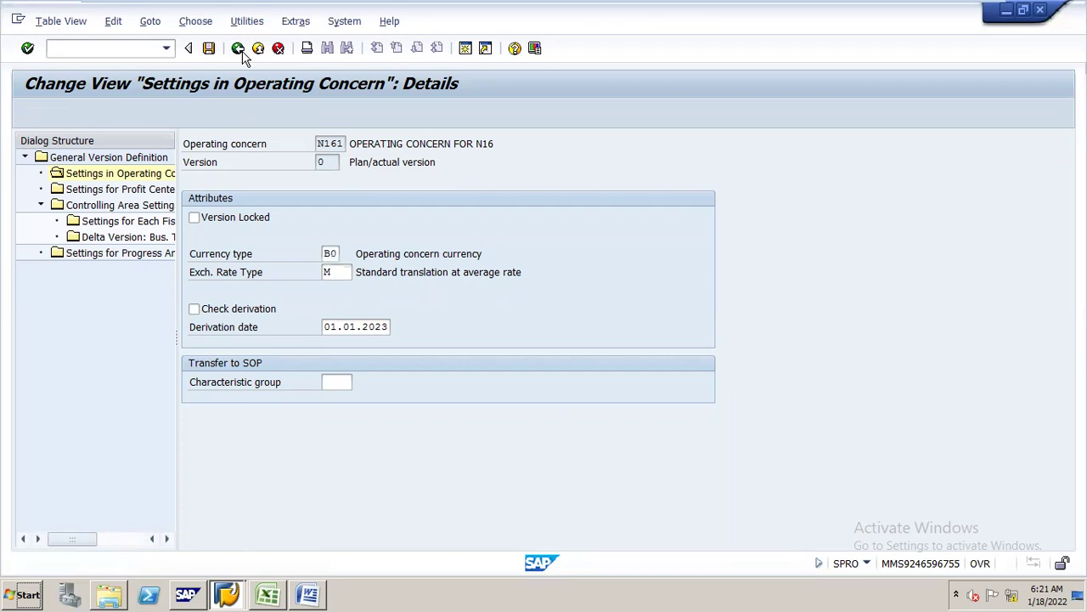
pyautogui.click(238, 48)
pyautogui.click(238, 49)
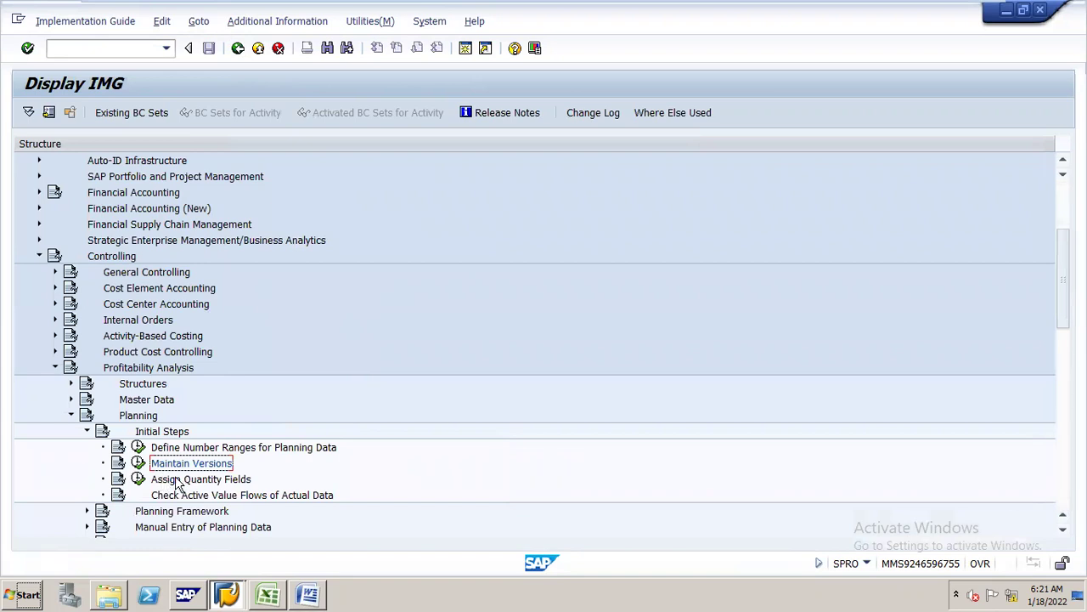
pyautogui.click(138, 479)
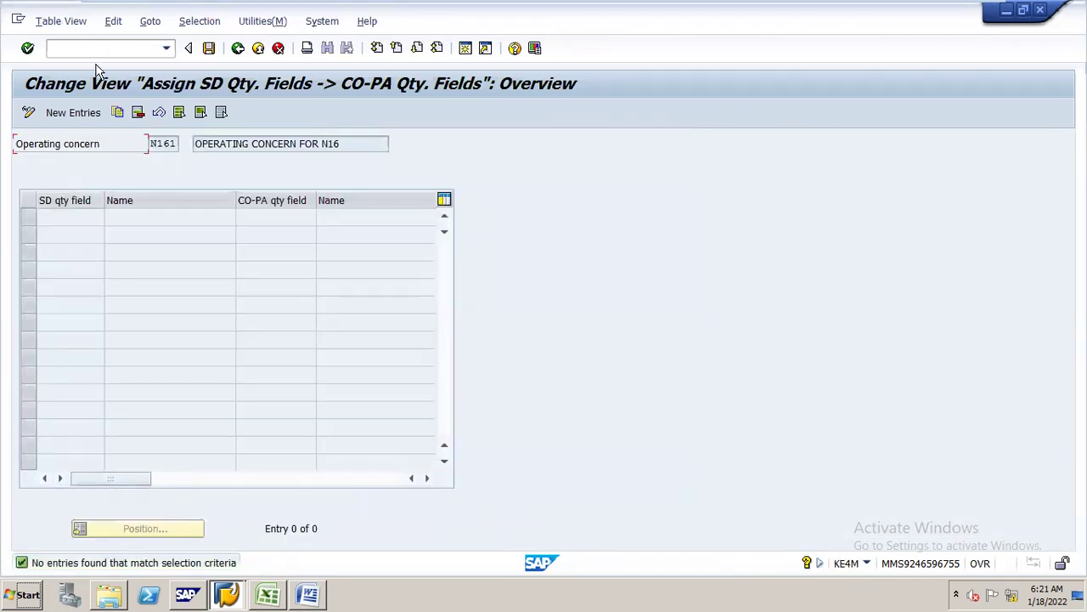
pyautogui.click(100, 115)
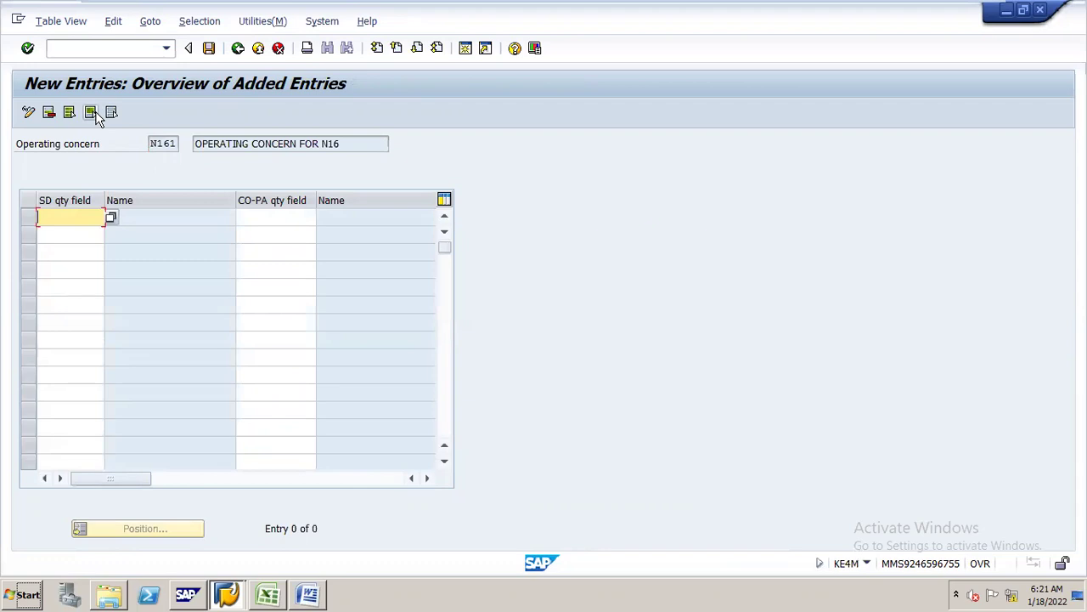
# - Look through the SD quantity field list without choosing one, then open a second SAP session
pyautogui.click(111, 218)
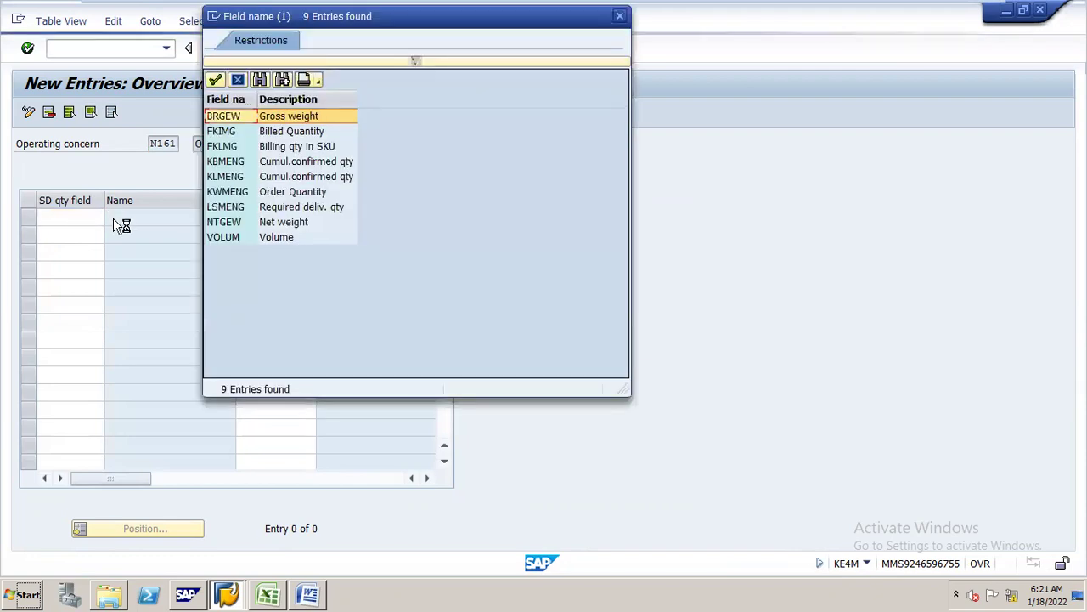
pyautogui.moveTo(425, 20); pyautogui.dragTo(529, 25)
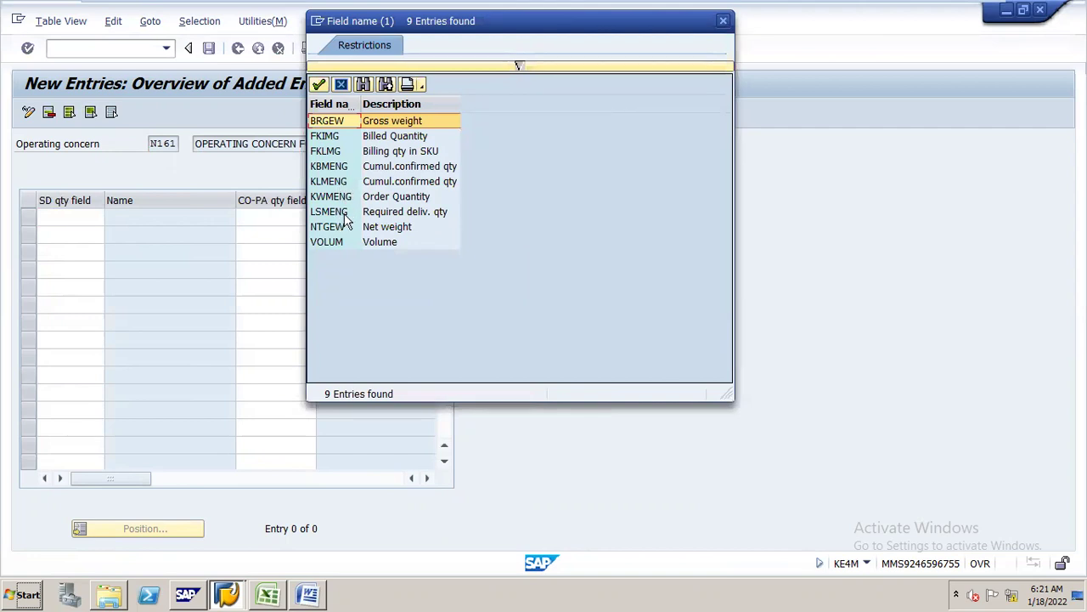
pyautogui.click(723, 21)
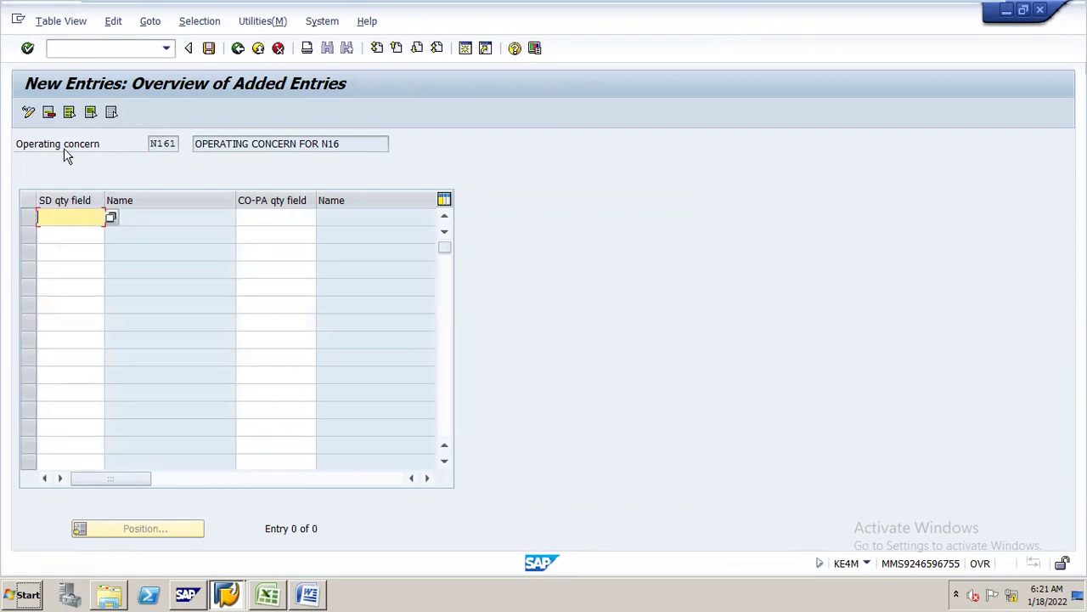
pyautogui.click(470, 51)
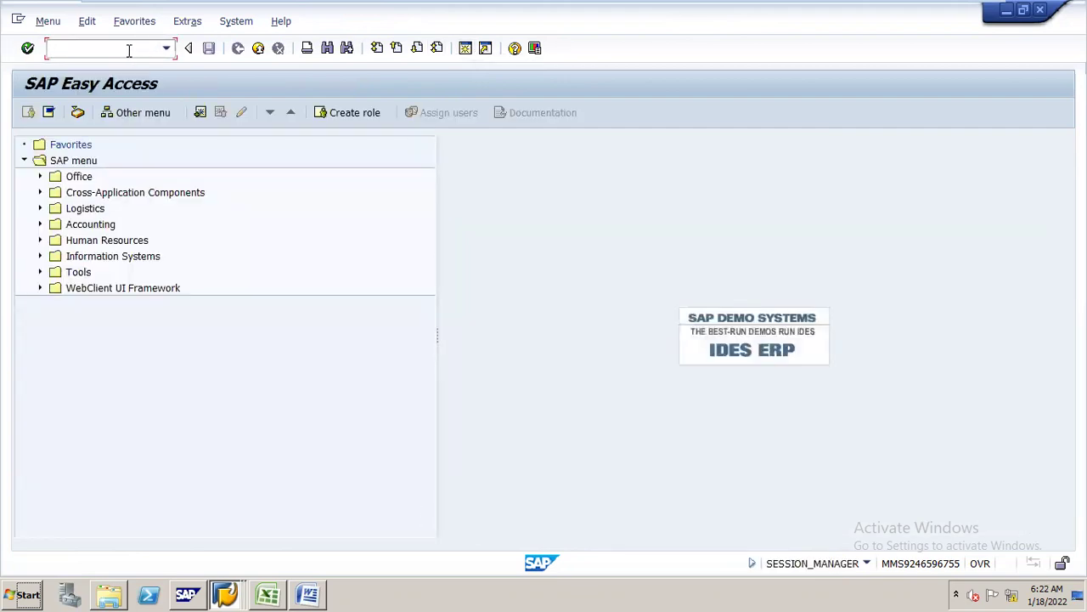
# - Start transaction /nf-02 and focus the Company Code field on the G/L posting header
pyautogui.write('/nf-02')
pyautogui.press('Return')
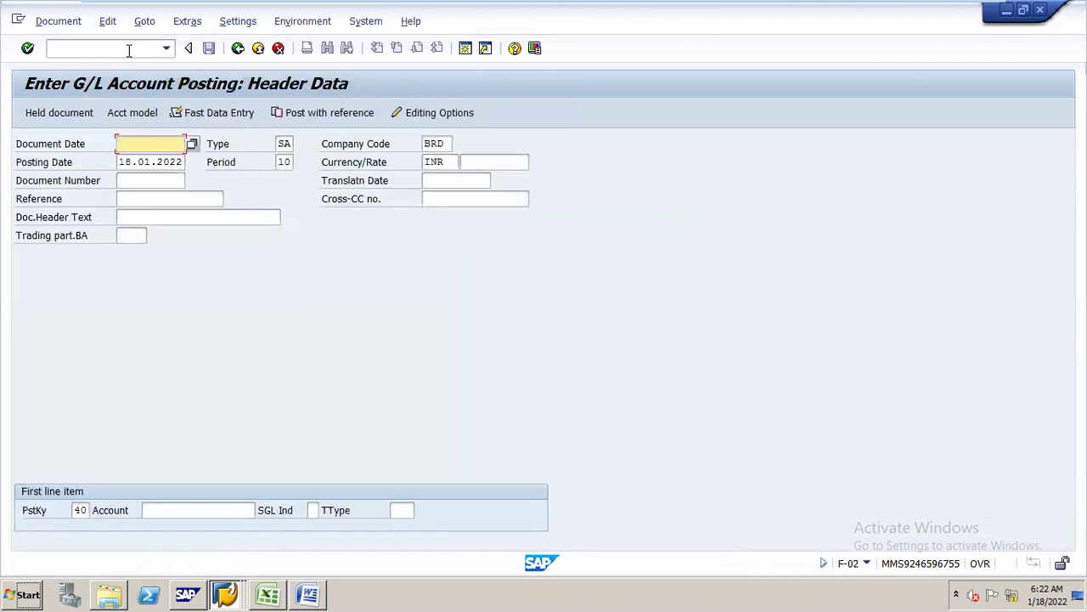
pyautogui.click(374, 149)
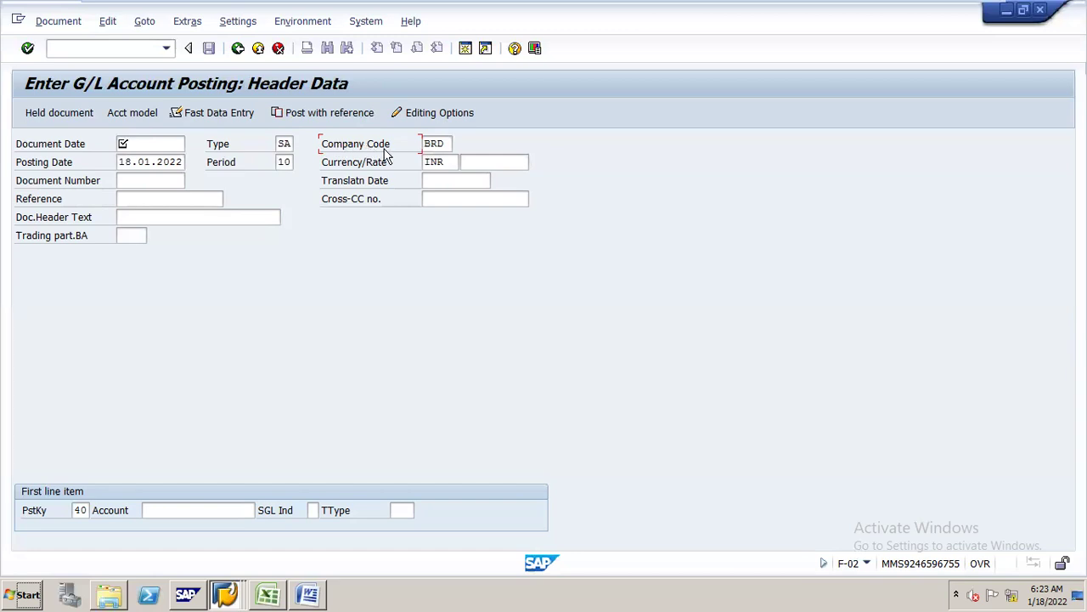
pyautogui.rightClick(384, 149)
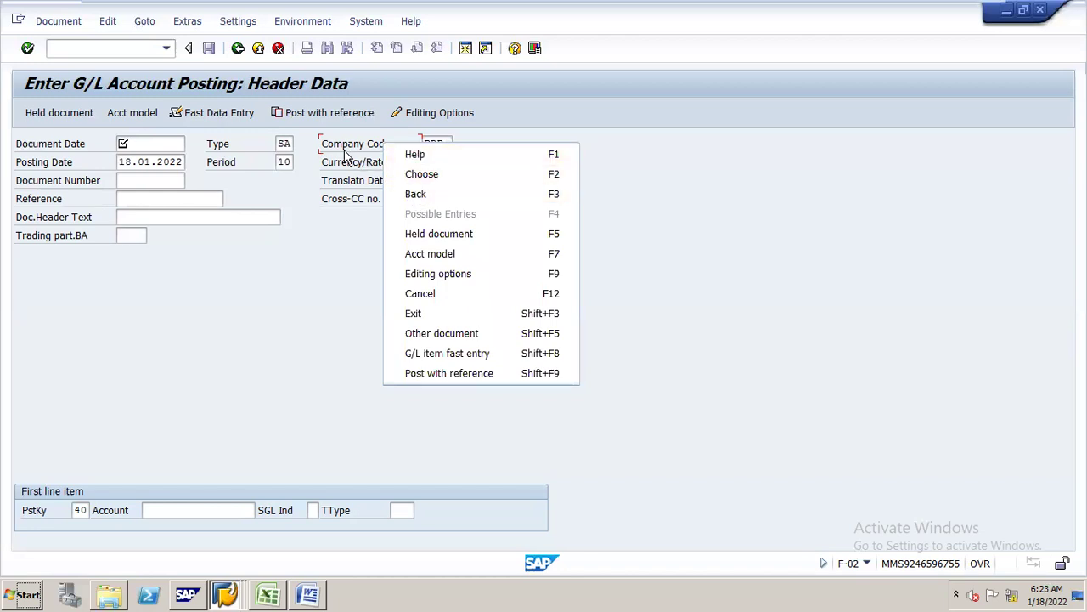
pyautogui.click(343, 150)
pyautogui.rightClick(341, 148)
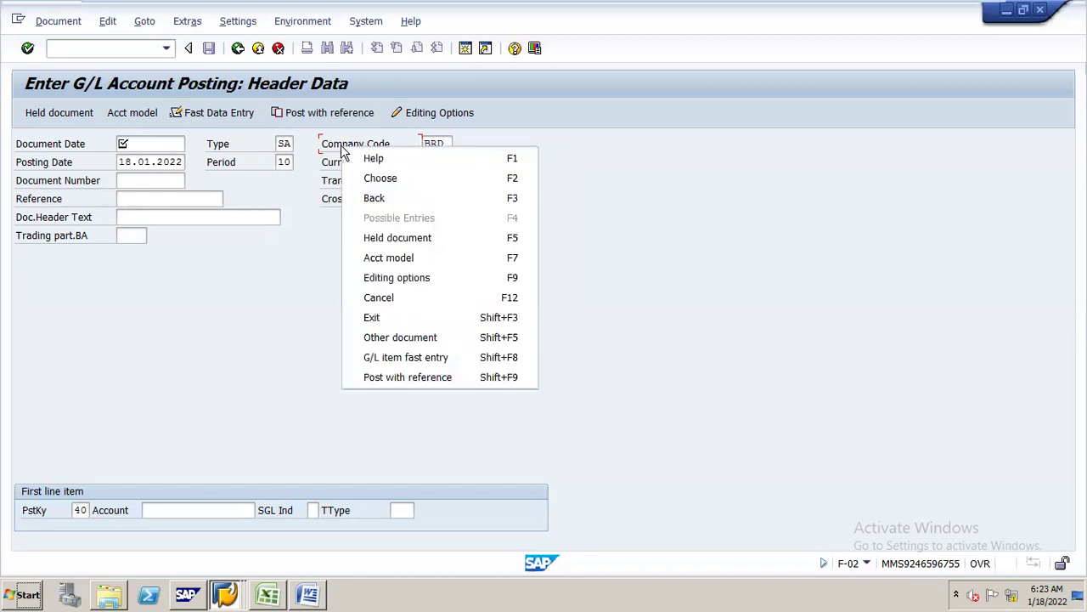
pyautogui.click(358, 160)
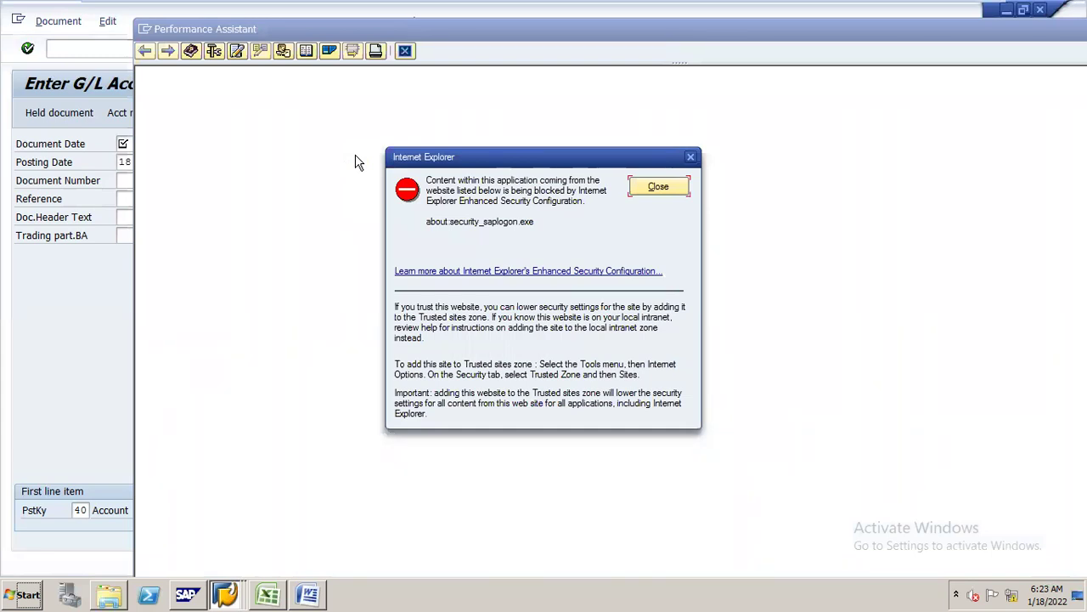
pyautogui.click(659, 188)
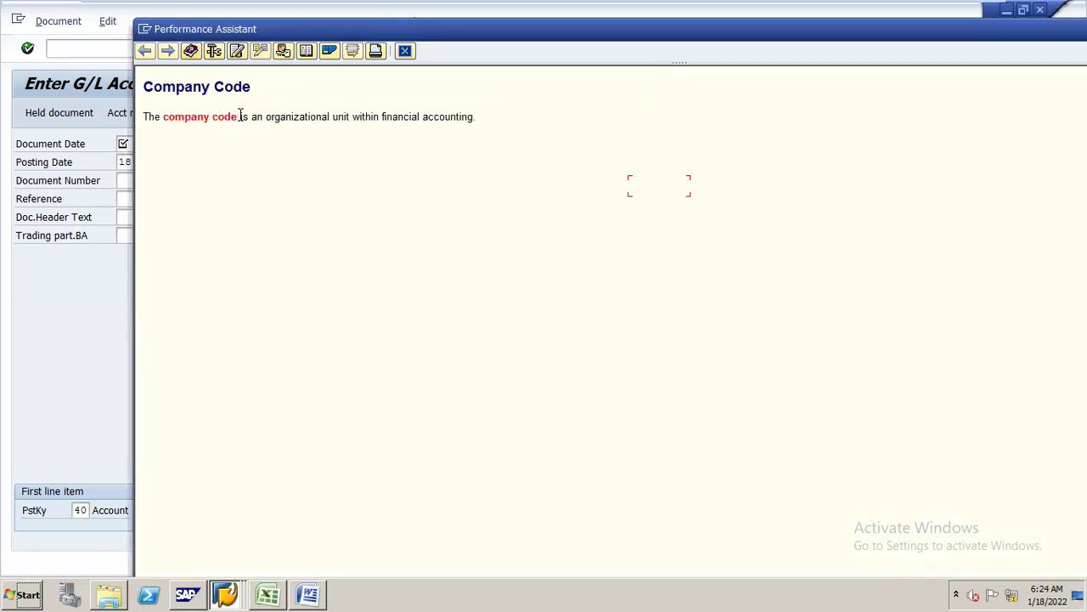
pyautogui.click(214, 51)
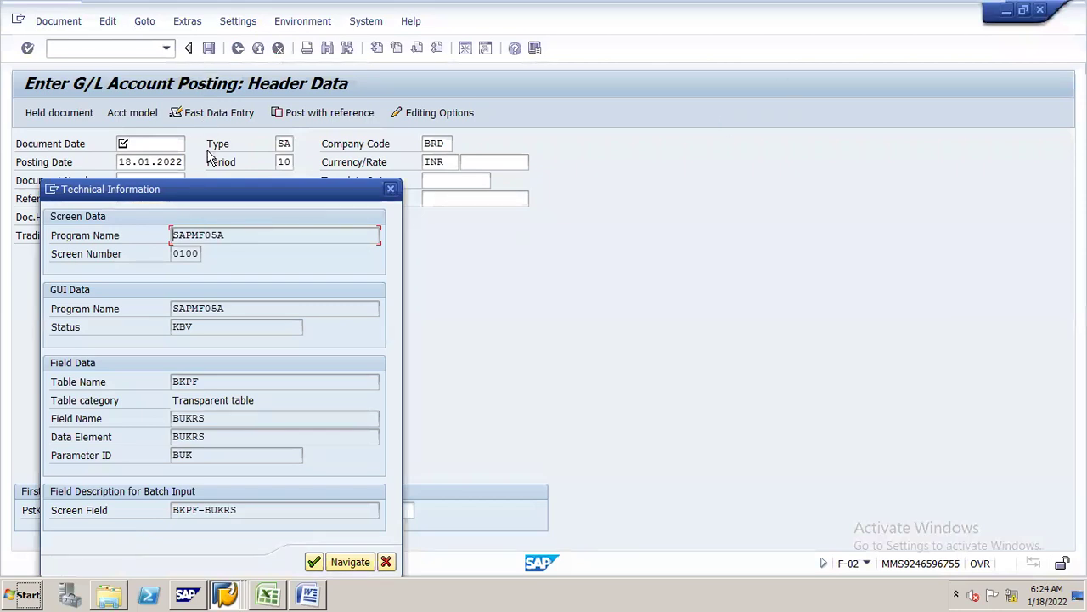
pyautogui.moveTo(235, 182); pyautogui.dragTo(697, 88)
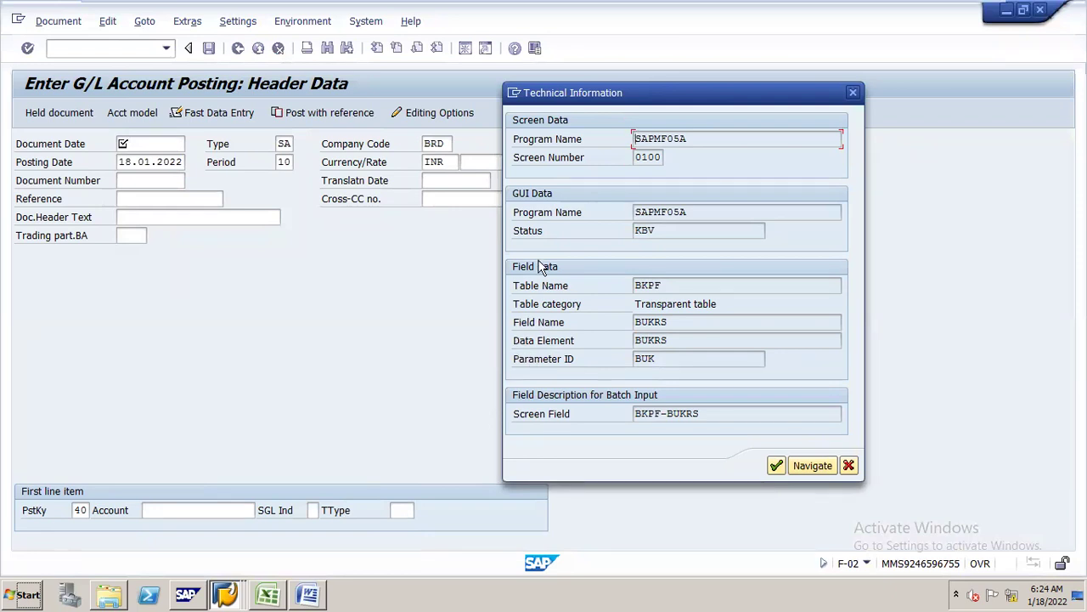
pyautogui.click(670, 321)
pyautogui.moveTo(671, 320); pyautogui.dragTo(629, 324)
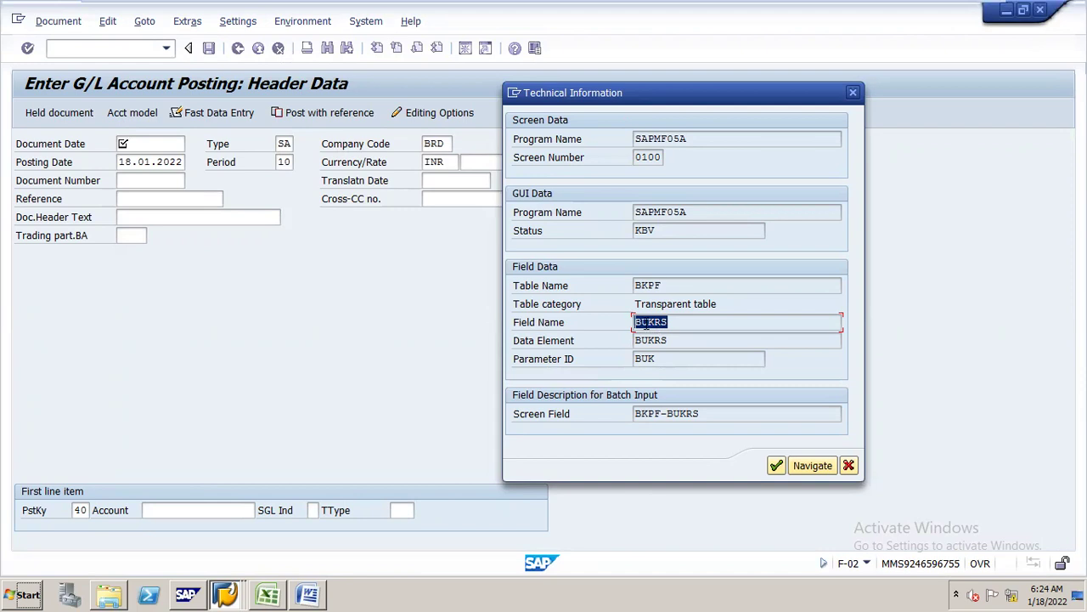
pyautogui.click(617, 292)
pyautogui.moveTo(675, 285); pyautogui.dragTo(617, 292)
pyautogui.click(850, 469)
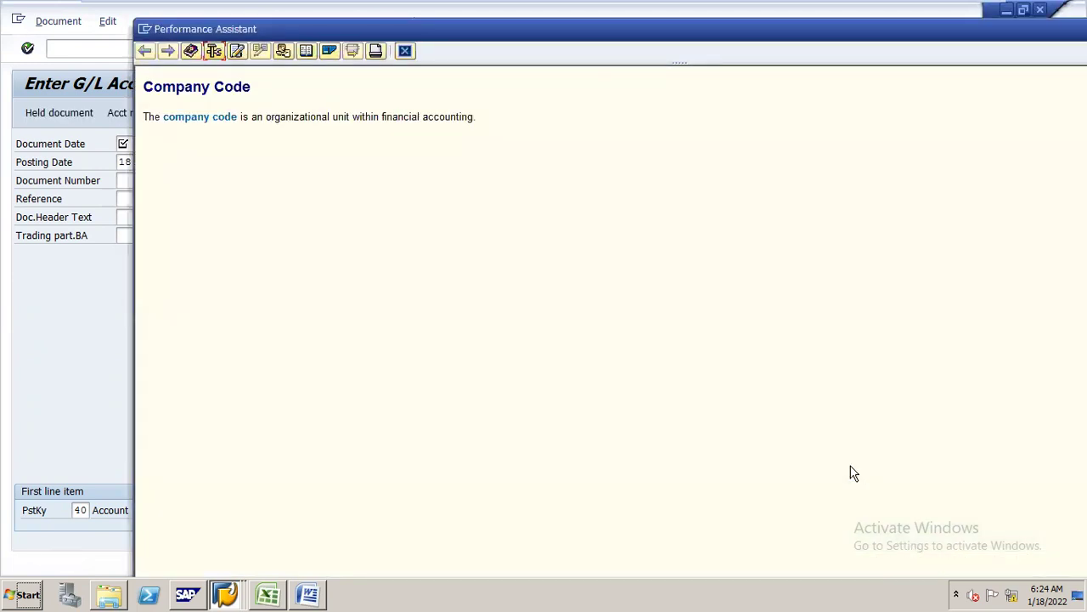
pyautogui.click(406, 51)
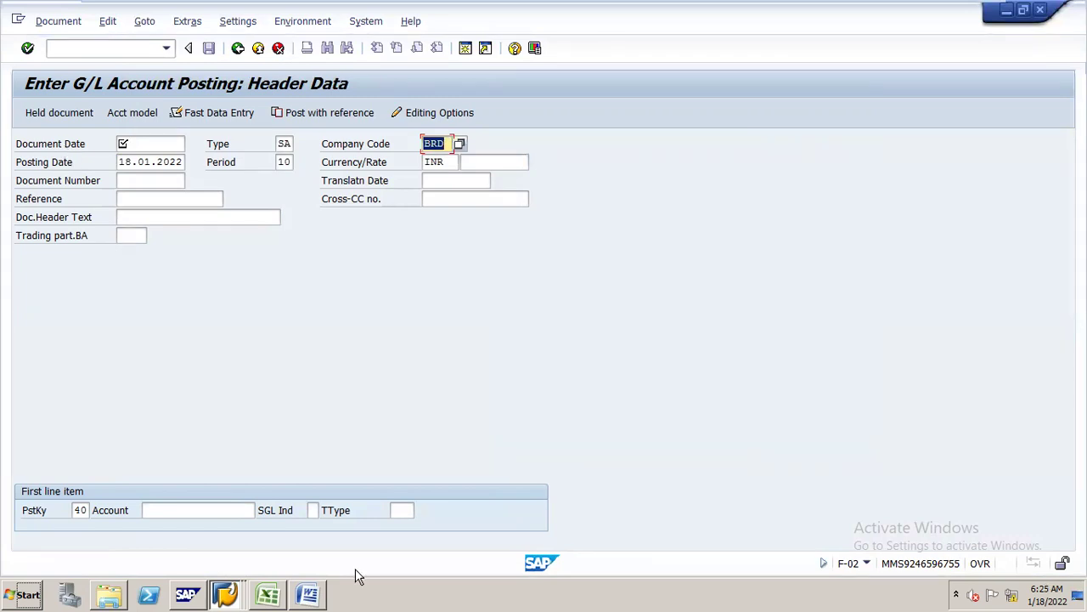
# - Back in the N161 quantity-field New Entries window, choose FKIMG (Billed Quantity) as the first SD quantity field
pyautogui.click(227, 577)
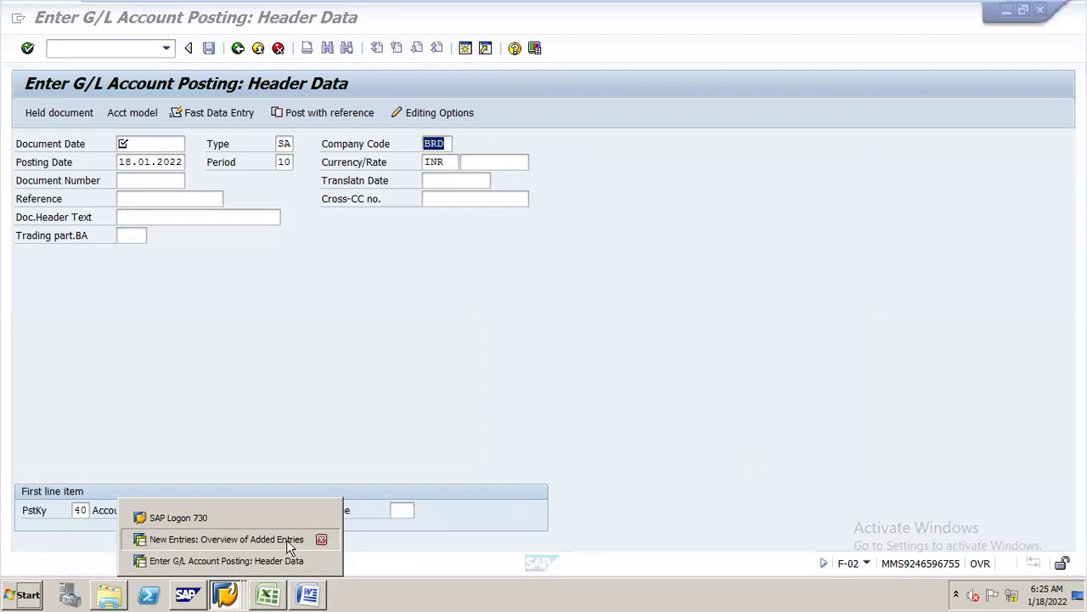
pyautogui.click(286, 540)
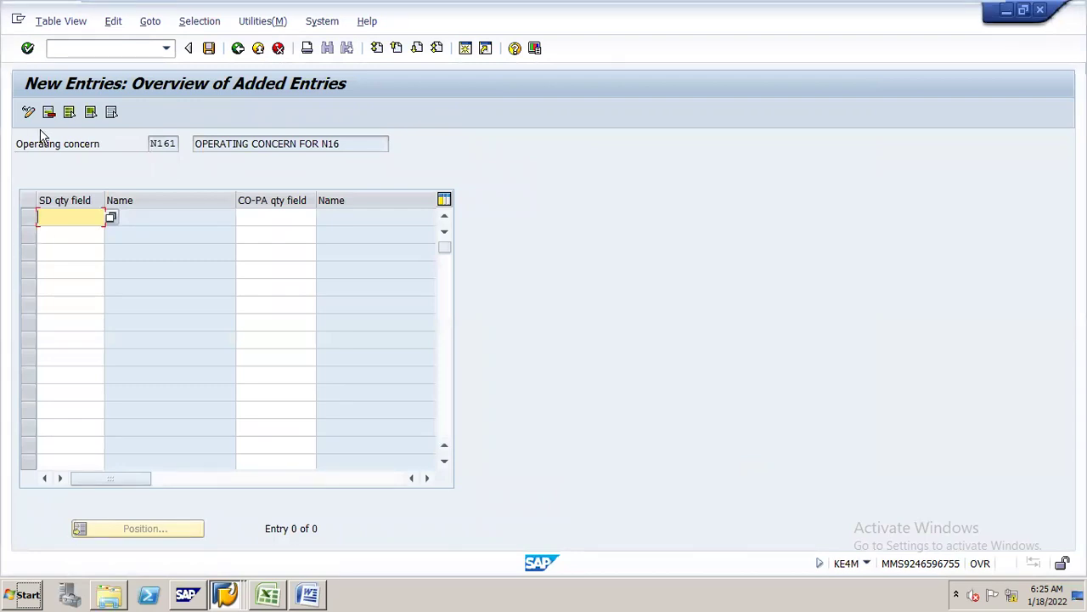
pyautogui.click(112, 218)
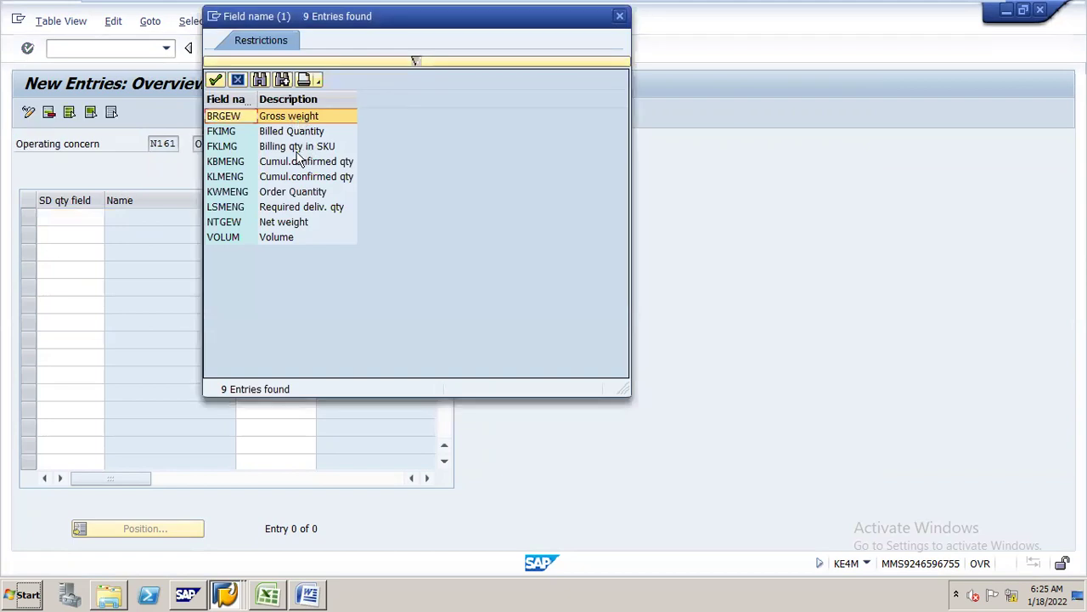
pyautogui.click(221, 136)
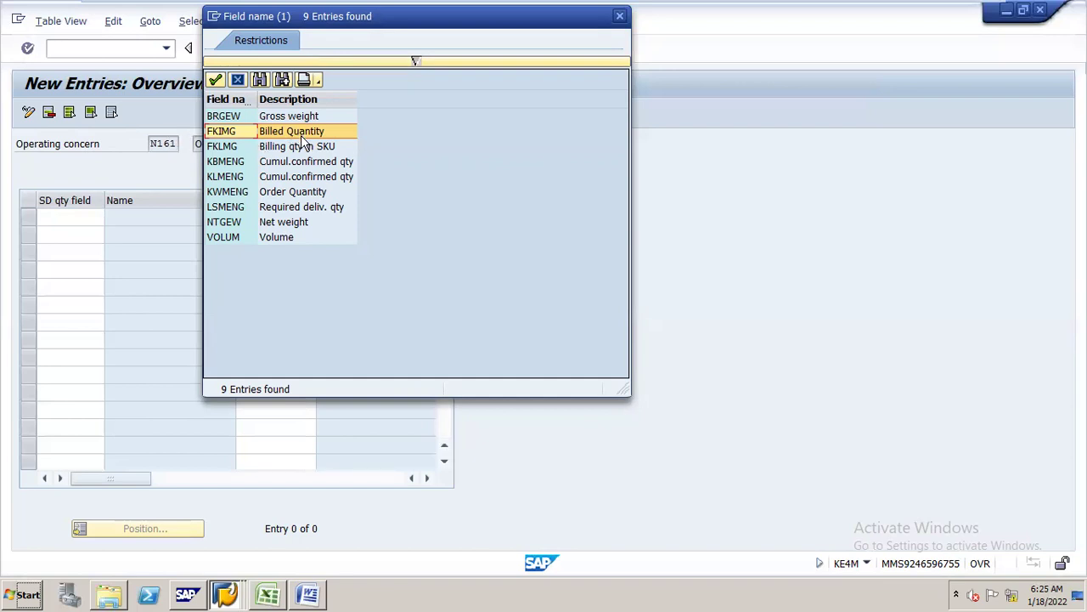
pyautogui.doubleClick(231, 133)
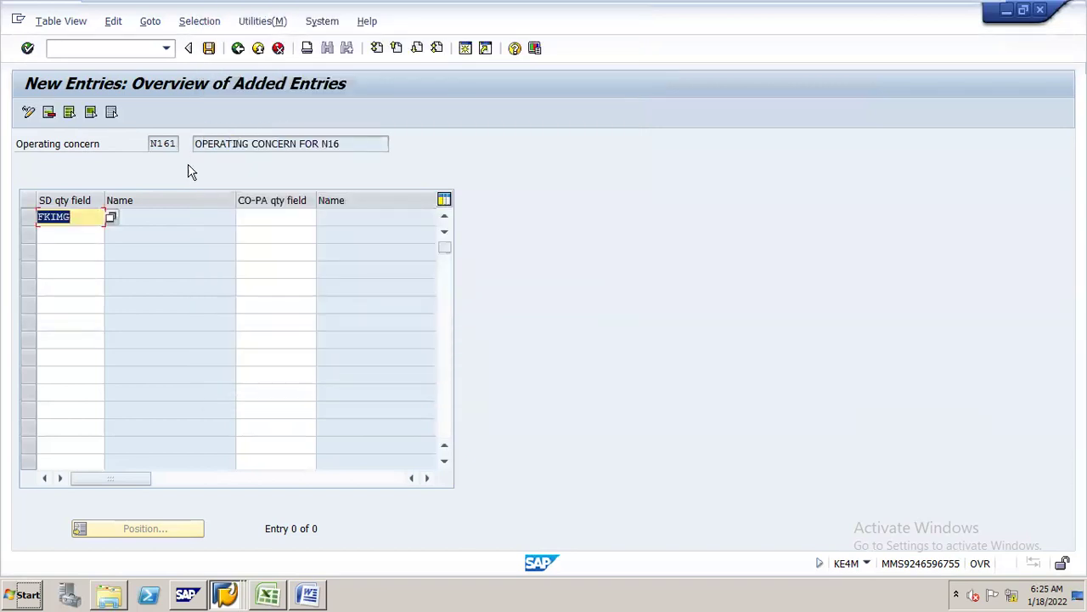
# - Map FKIMG to CO-PA quantity field VV331 (QUANTITY) and save the entry
pyautogui.click(308, 214)
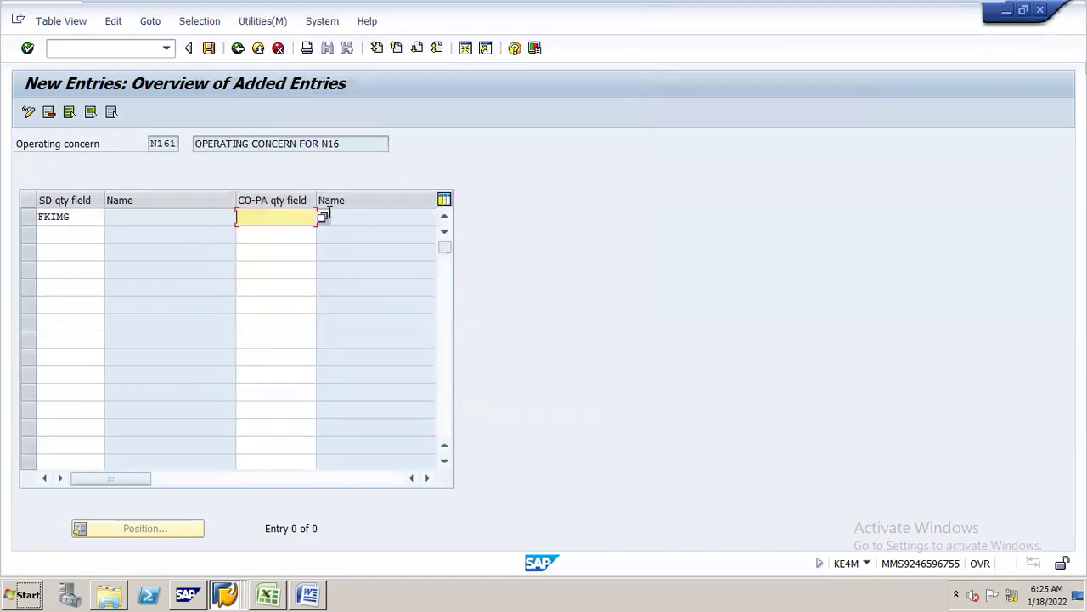
pyautogui.click(324, 216)
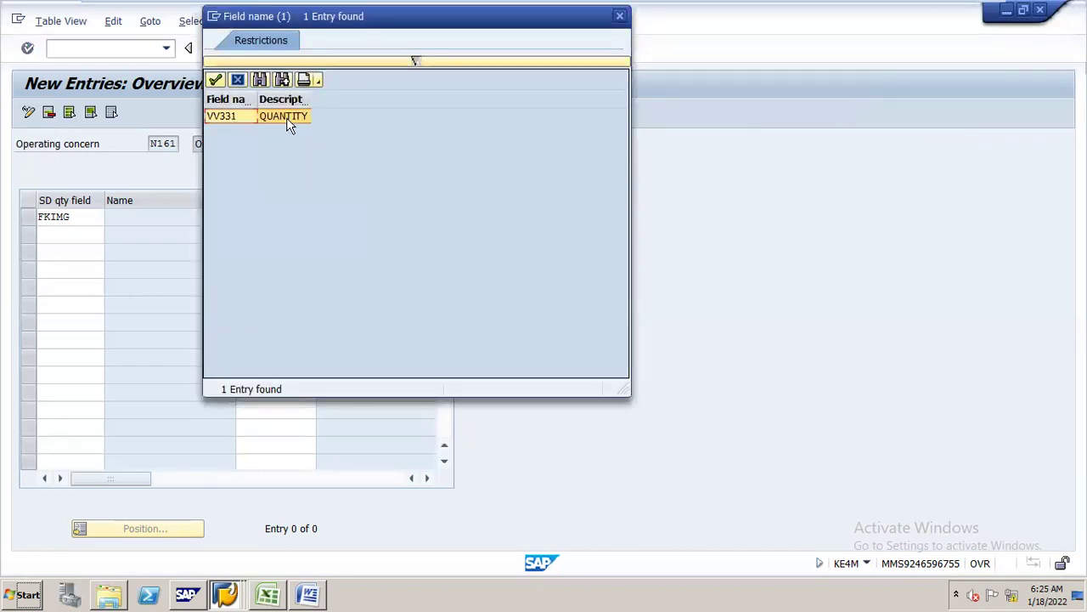
pyautogui.doubleClick(286, 117)
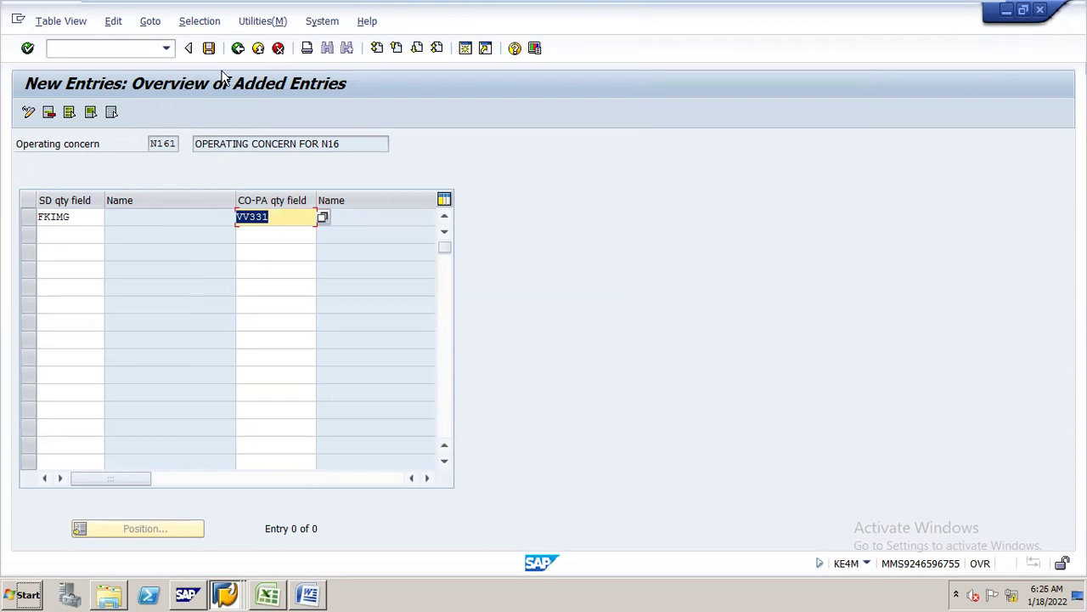
pyautogui.click(209, 49)
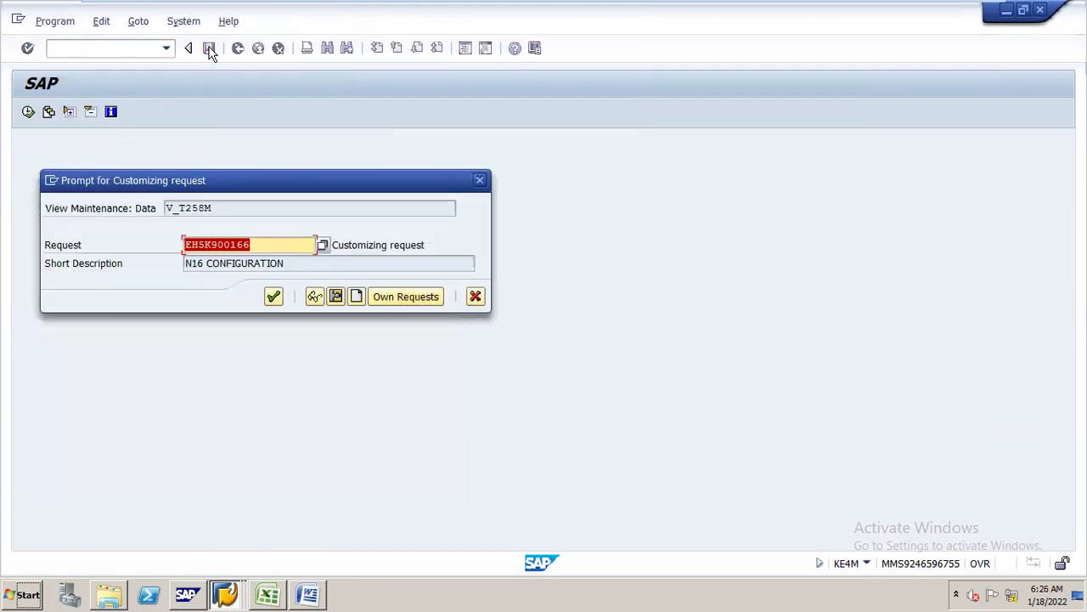
# - Confirm saving under the N16 CONFIGURATION customizing request, then switch to the G/L posting window
pyautogui.click(273, 296)
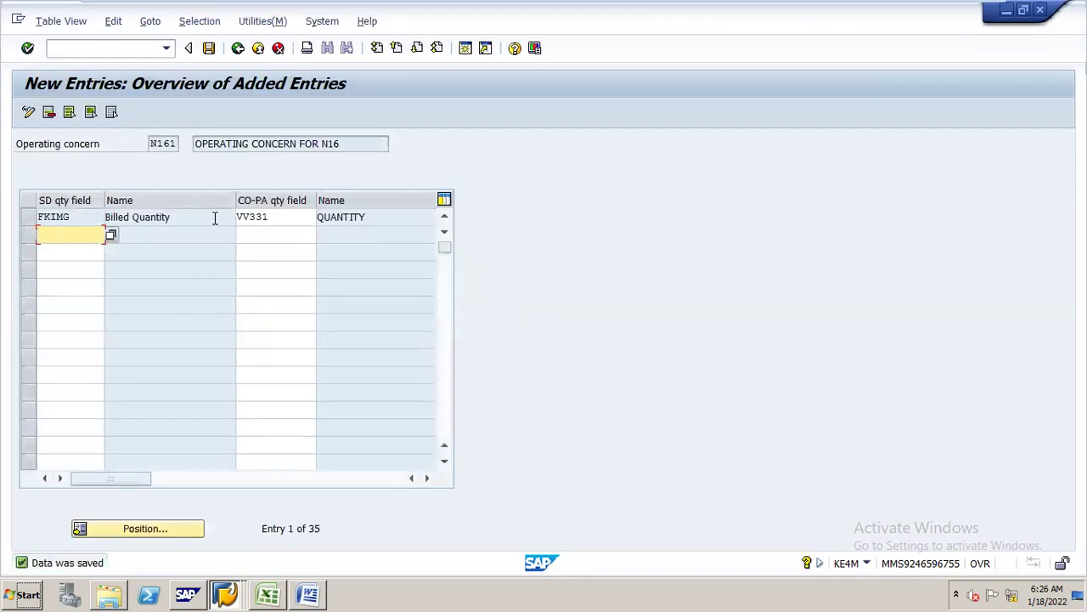
pyautogui.hotkey('ctrl', 'space')
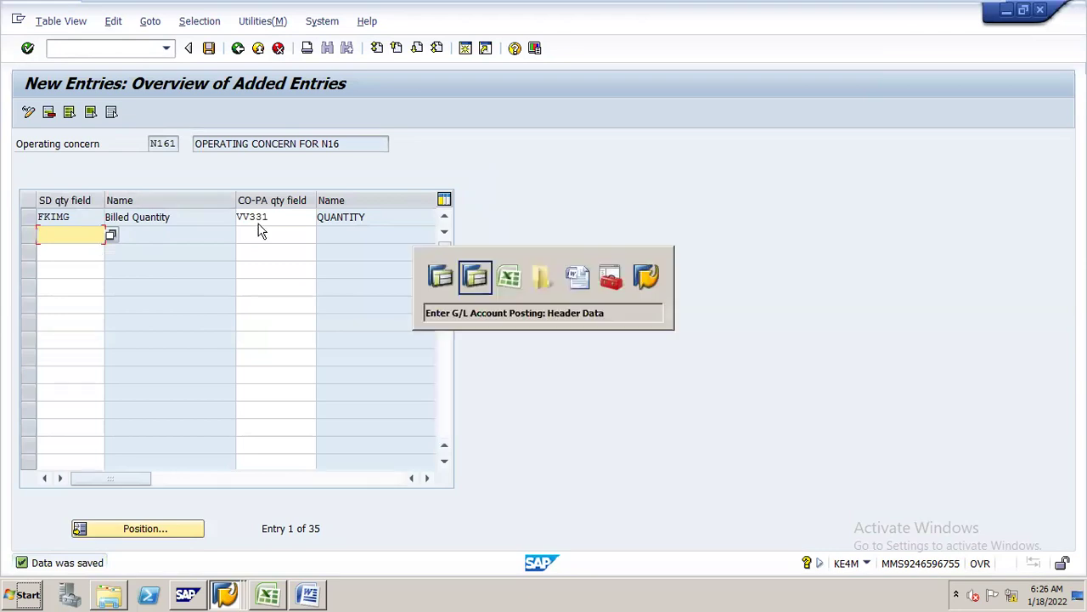
pyautogui.press('Return')
# - In the ROUGH COST ELEMENT workbook, review the checklist from MAINTAIN VERSIONS to SET UP PLANNING FRAME WORK
pyautogui.click(267, 593)
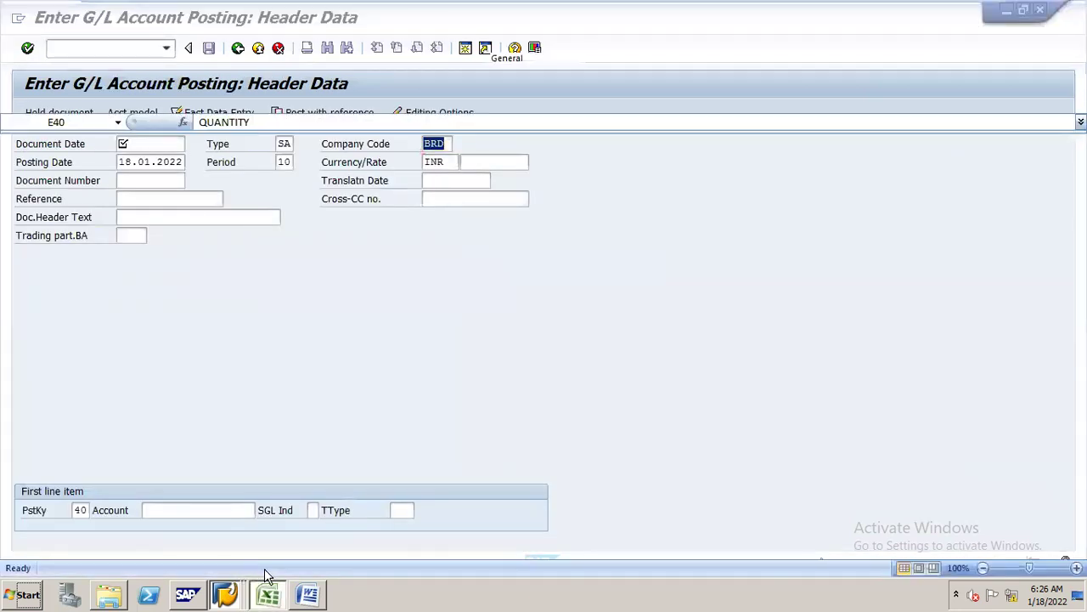
pyautogui.moveTo(1080, 289); pyautogui.dragTo(1080, 194)
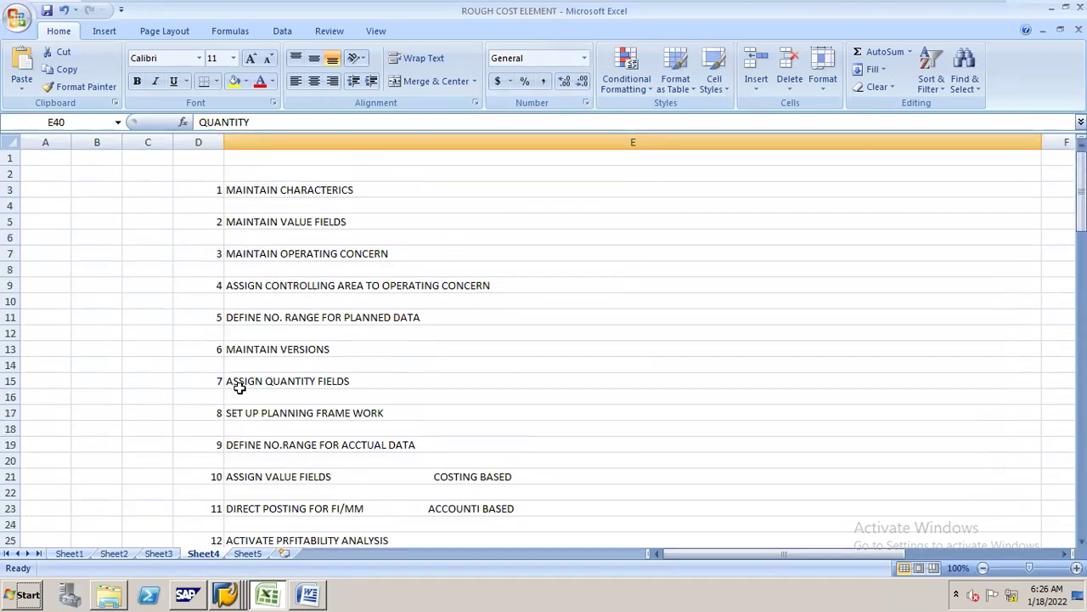
pyautogui.click(299, 319)
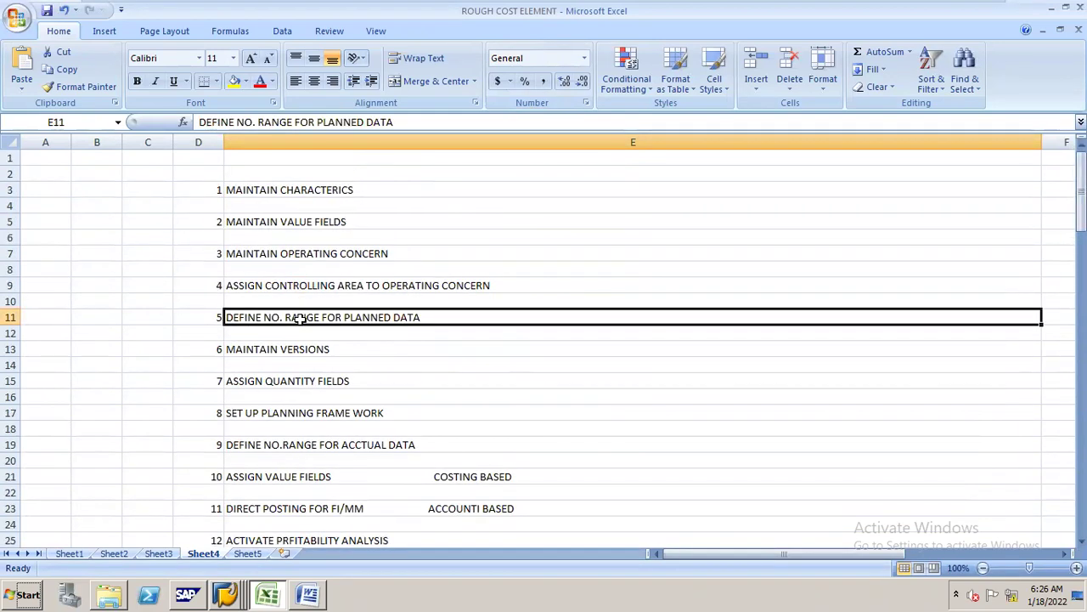
pyautogui.click(293, 347)
pyautogui.click(290, 380)
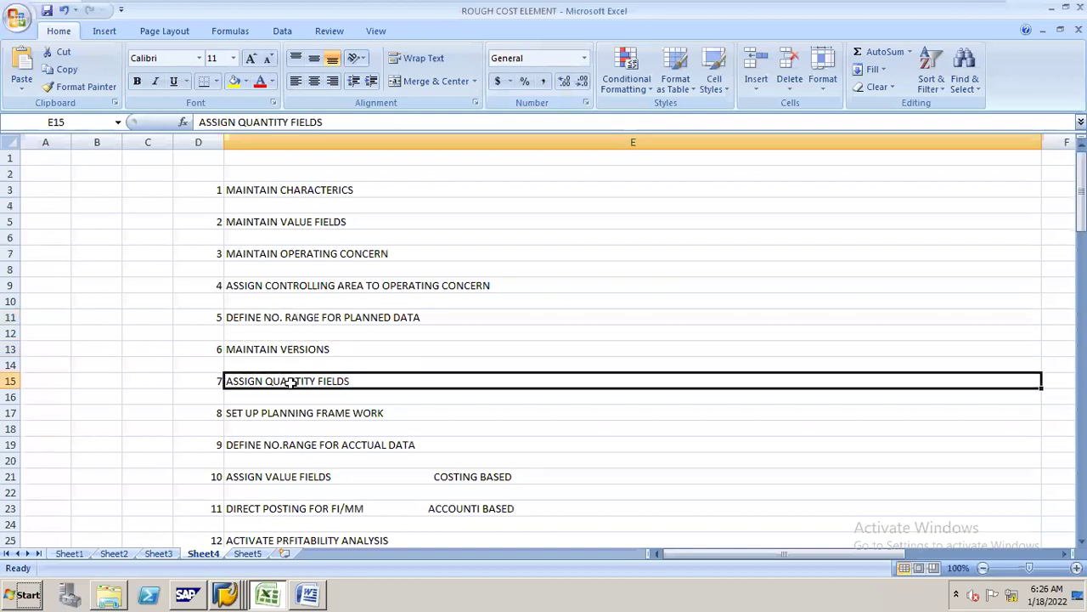
pyautogui.click(288, 412)
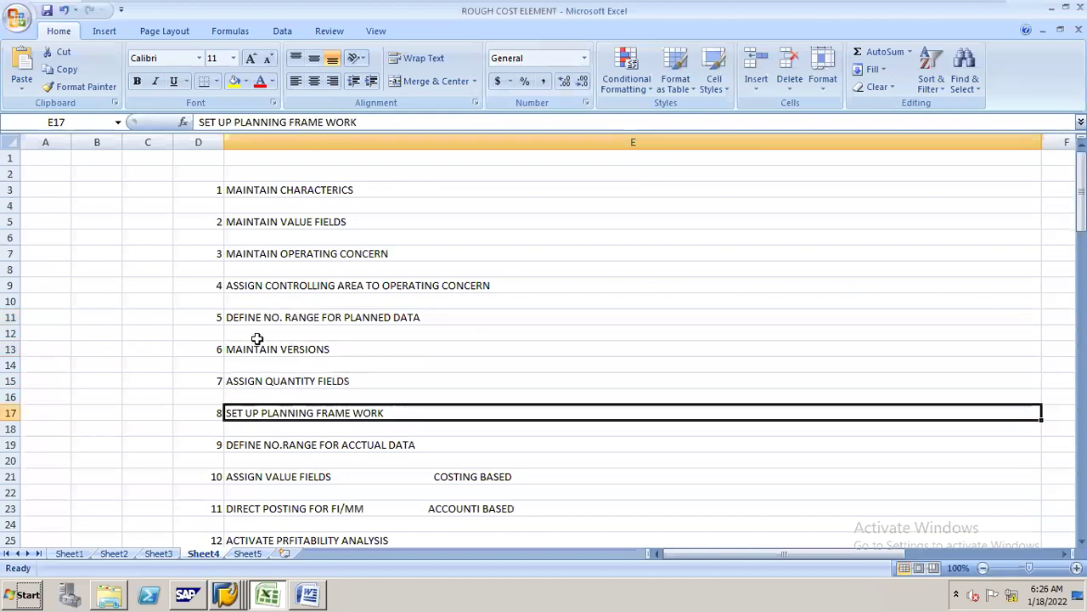
# - Note '1-100' beside DEFINE NO. RANGE FOR PLANNED DATA, save the workbook and return to SAP
pyautogui.click(290, 317)
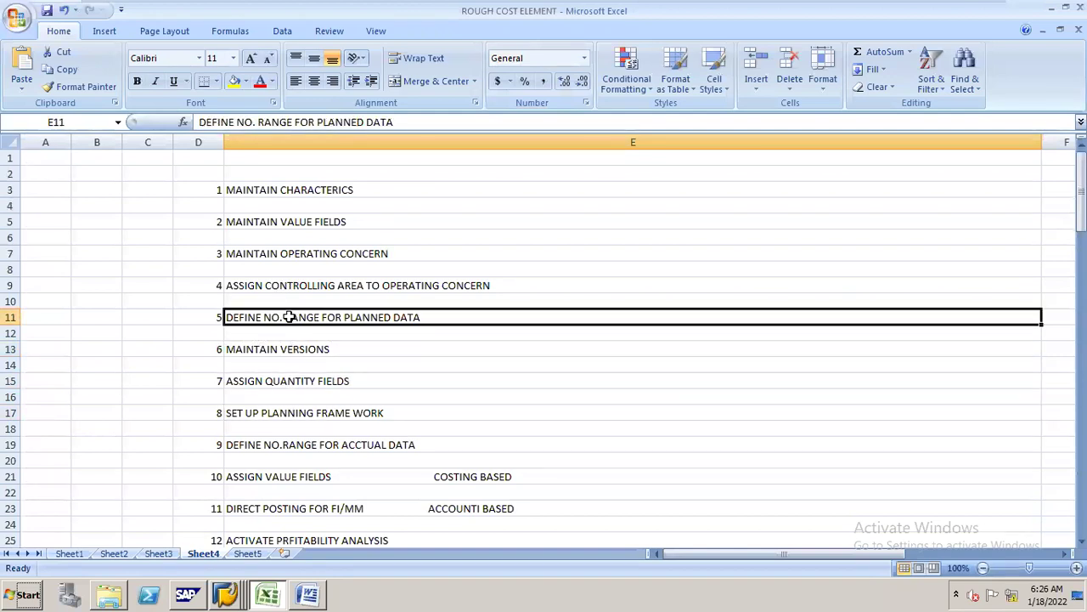
pyautogui.doubleClick(463, 317)
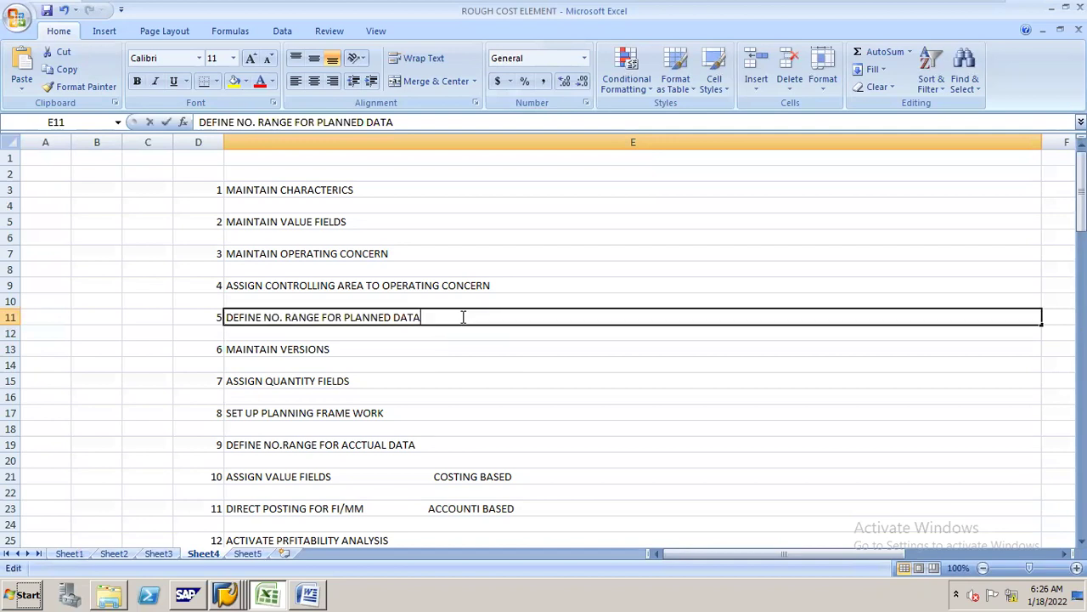
pyautogui.write('1-100')
pyautogui.hotkey('ctrl', 's')
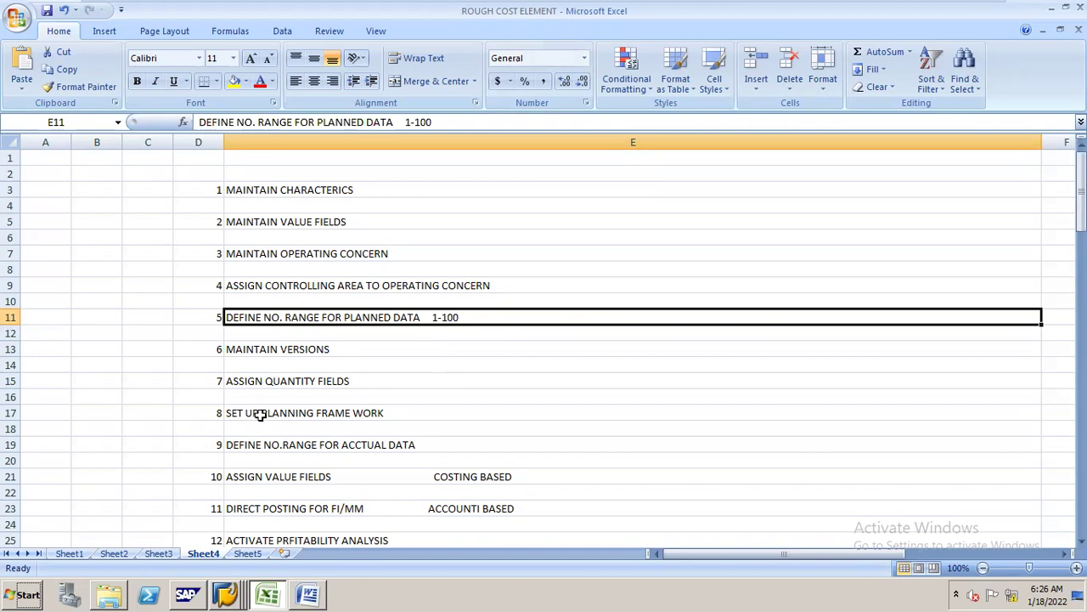
pyautogui.hotkey('alt', 'Tab')
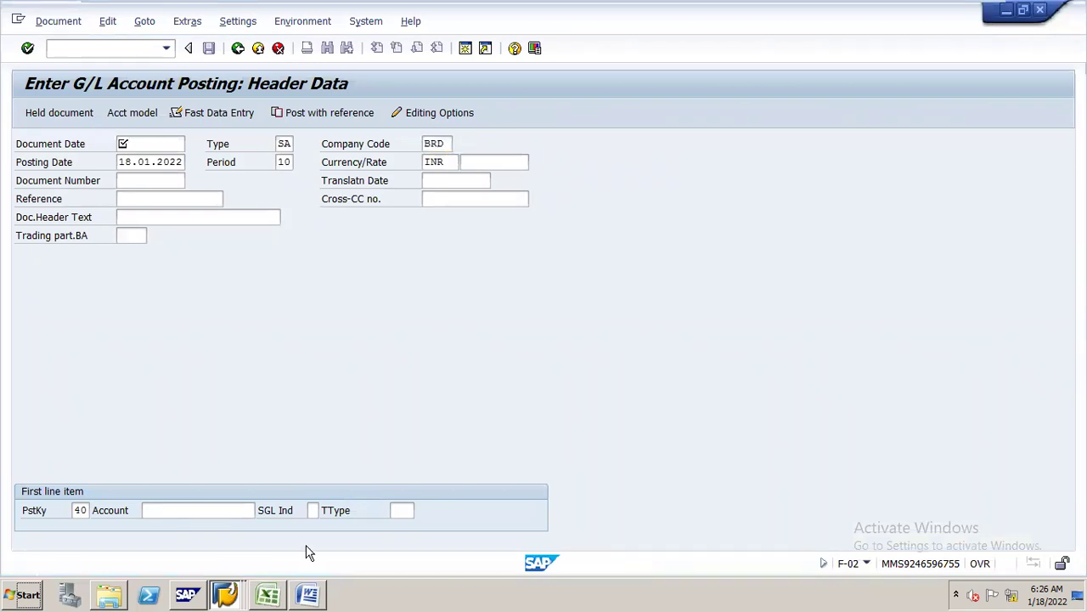
# - Return to the SAP quantity-field entries and back out twice to the IMG configuration tree
pyautogui.click(268, 586)
pyautogui.click(281, 583)
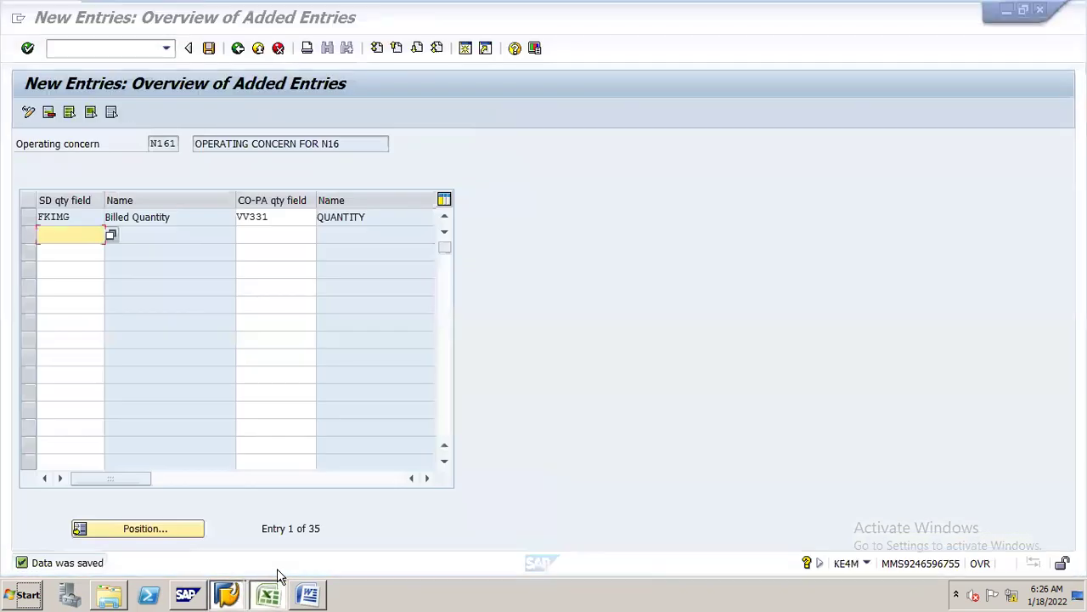
pyautogui.click(279, 583)
pyautogui.moveTo(238, 578)
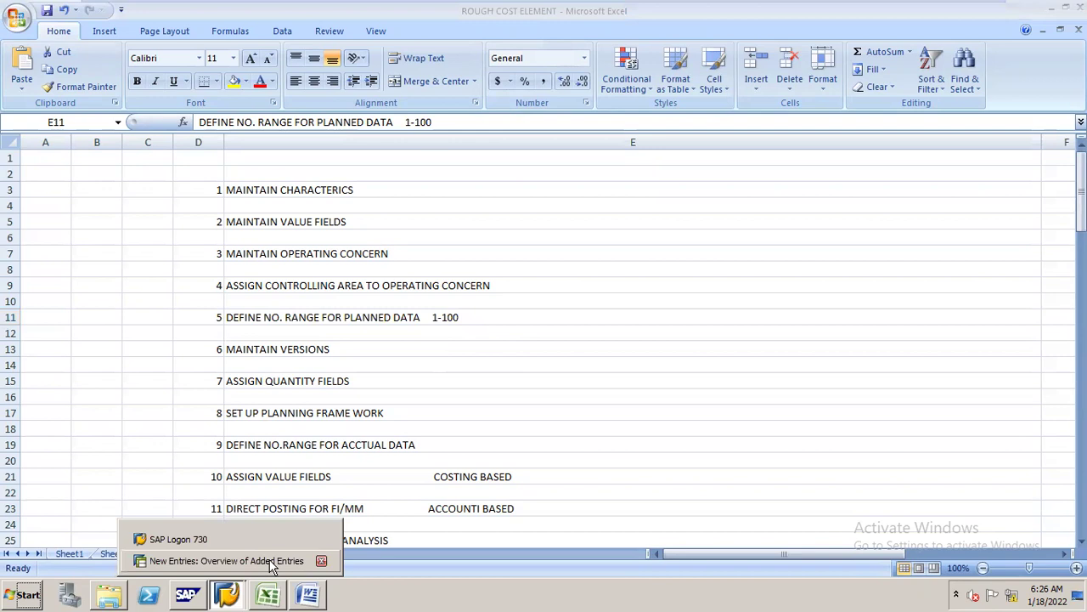
pyautogui.click(277, 561)
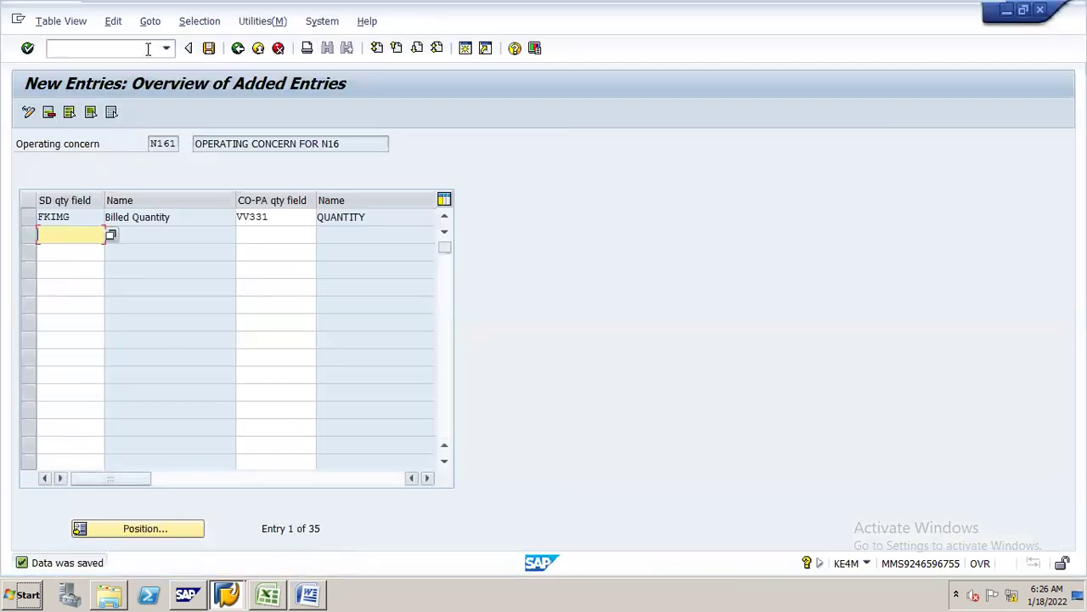
pyautogui.click(239, 48)
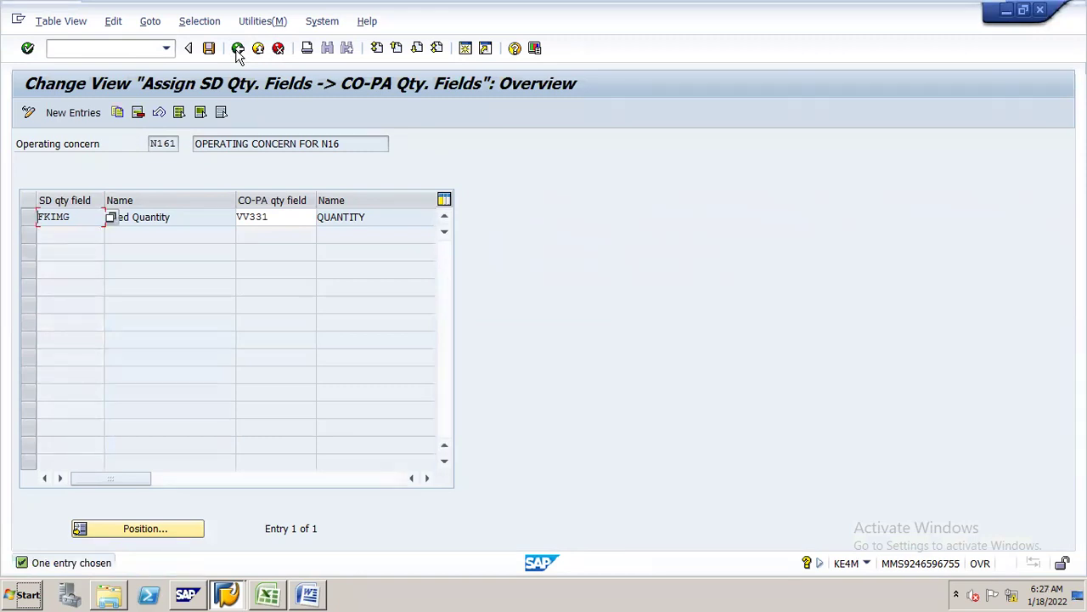
pyautogui.click(239, 49)
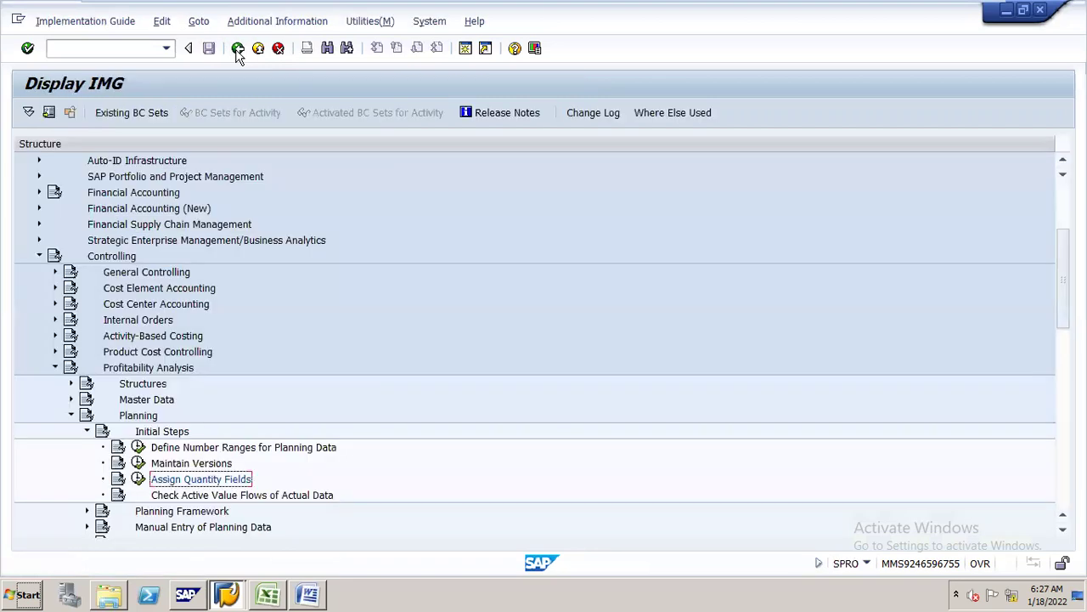
# - Expand Planning Framework, check the ASSIGN QUANTITY FIELDS and SET UP PLANNING FRAME WORK checklist steps, then return to SAP
pyautogui.click(174, 511)
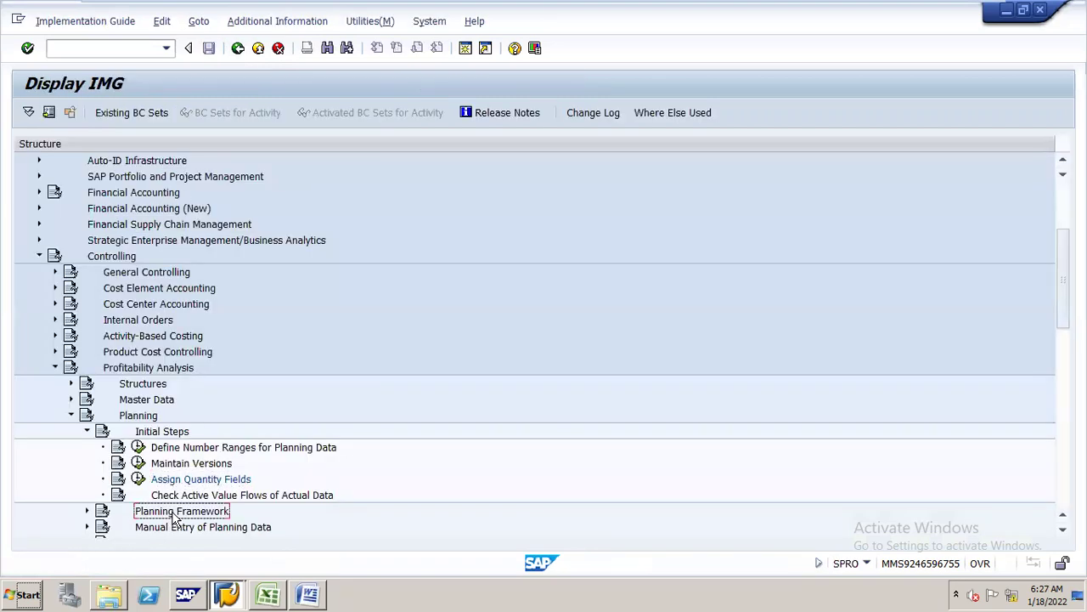
pyautogui.doubleClick(173, 510)
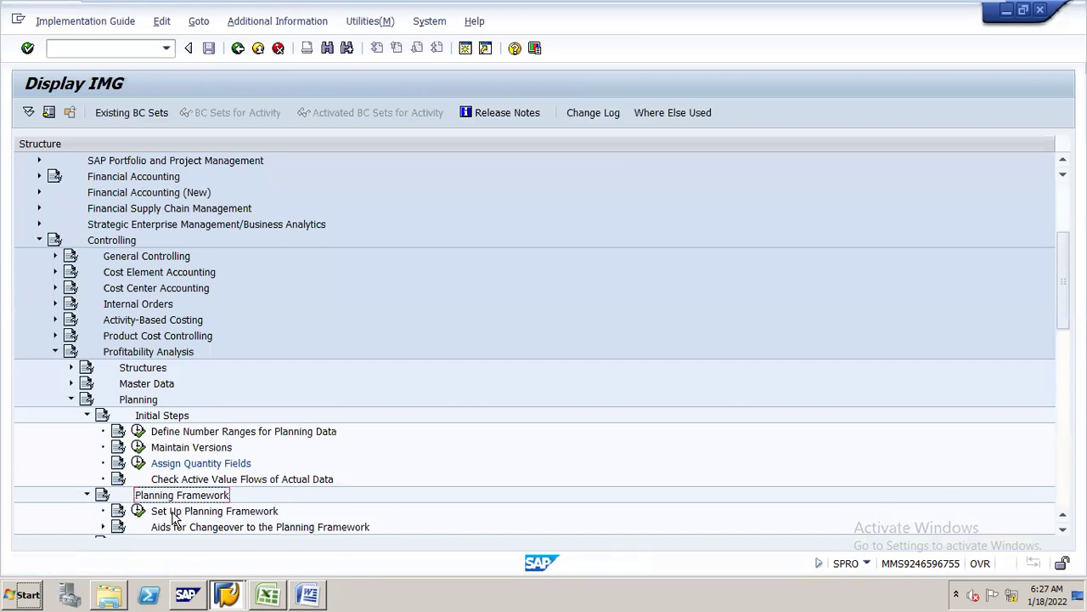
pyautogui.click(269, 578)
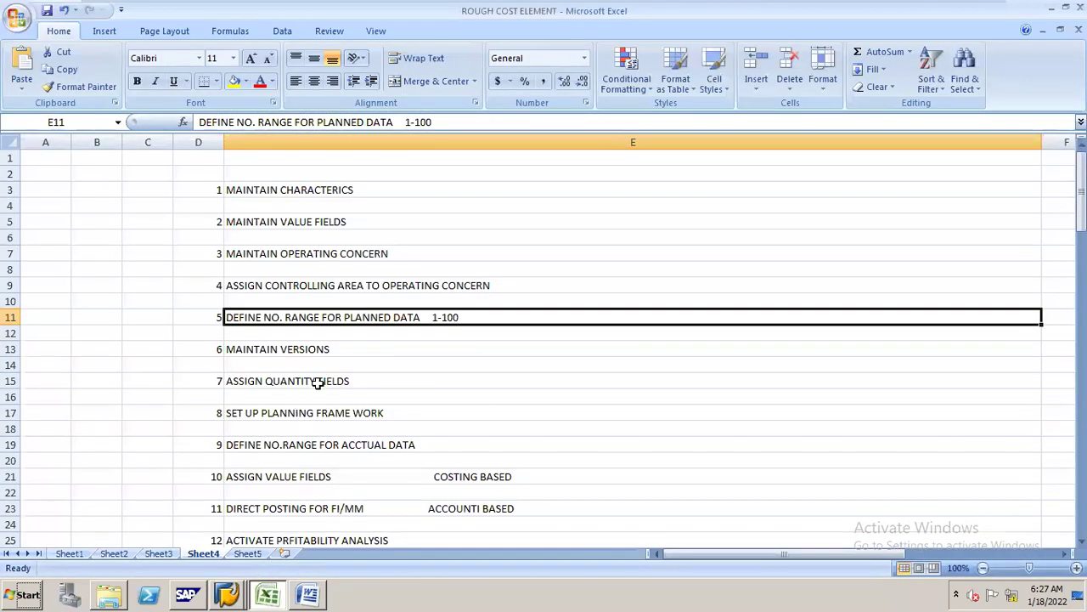
pyautogui.click(316, 383)
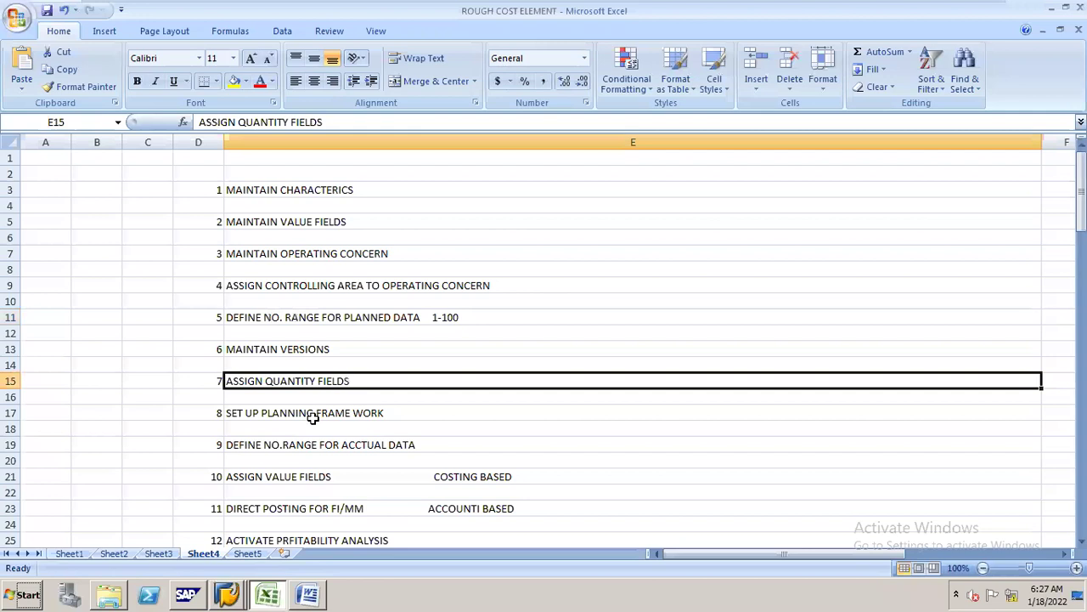
pyautogui.click(313, 415)
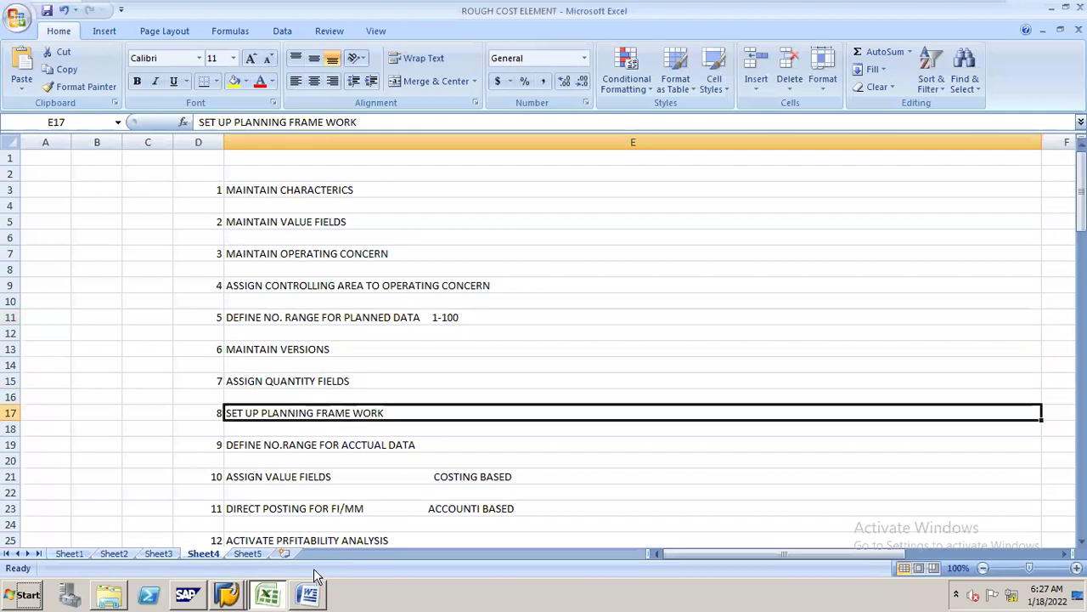
pyautogui.click(229, 590)
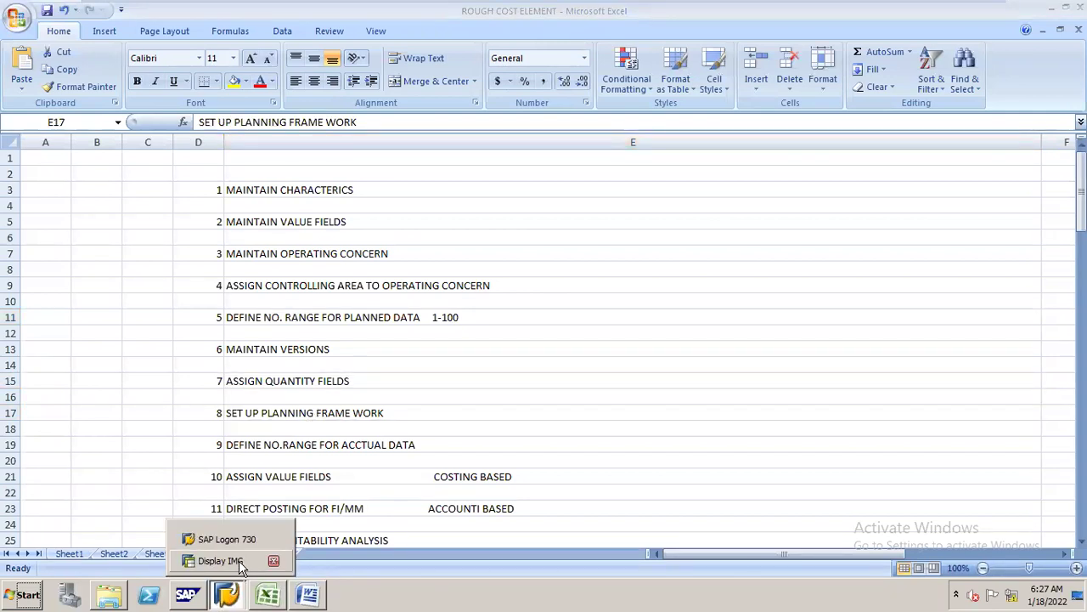
pyautogui.click(239, 560)
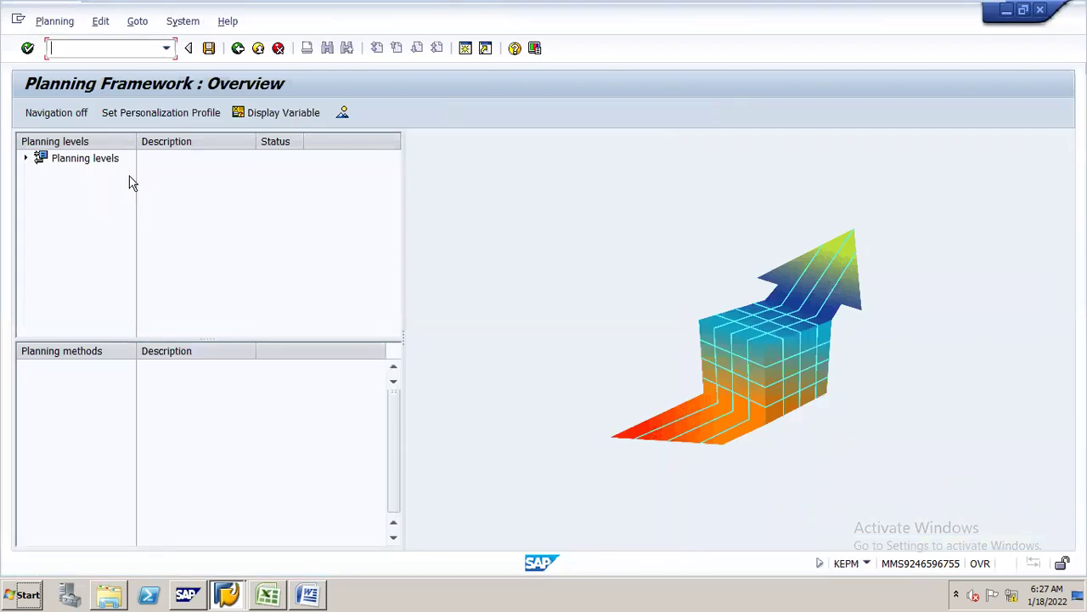
# - From the Planning levels node, create planning level N161 with description 'N161 PLANNING LEVEL'
pyautogui.rightClick(85, 160)
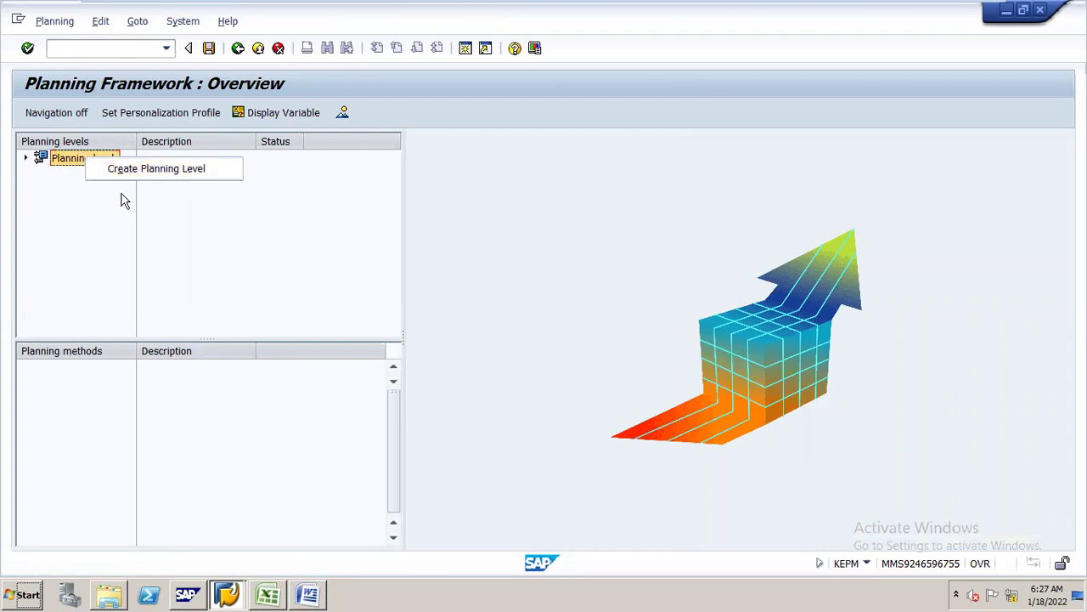
pyautogui.click(166, 173)
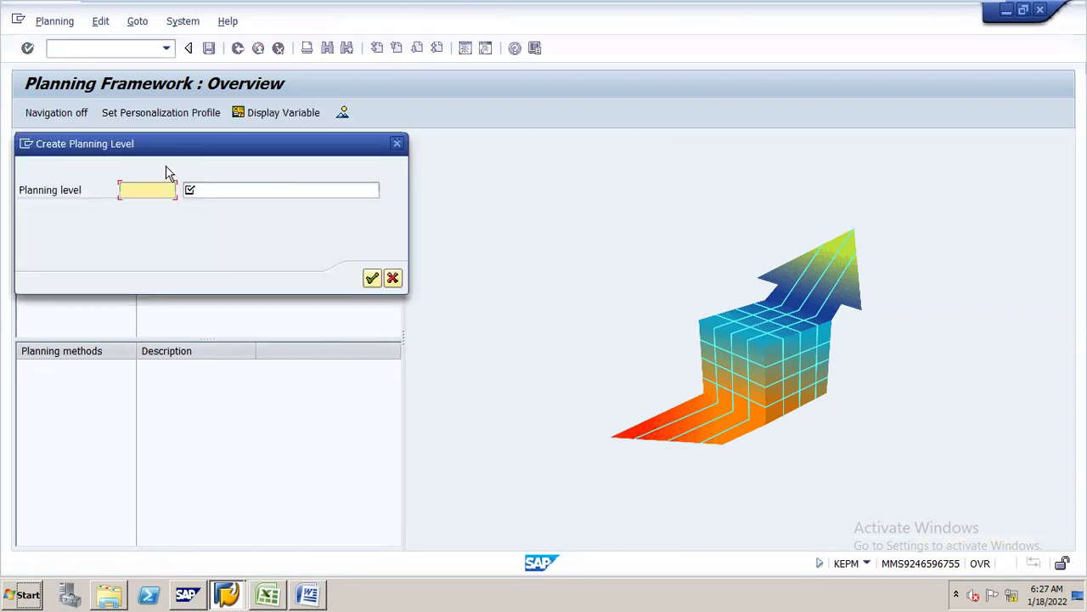
pyautogui.write('n16')
pyautogui.press('BackSpace')
pyautogui.press('BackSpace')
pyautogui.press('BackSpace')
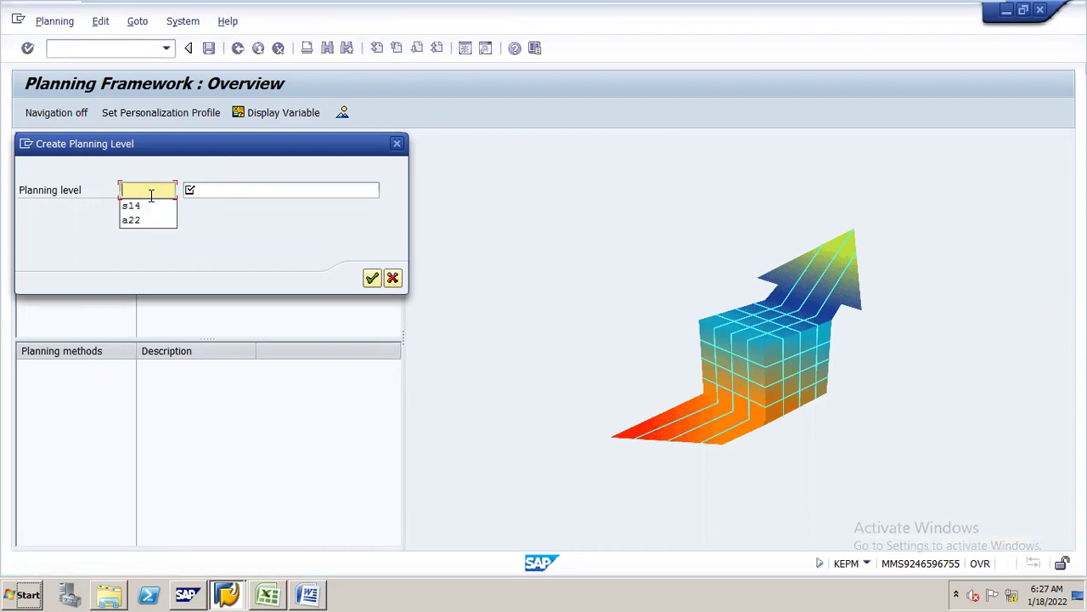
pyautogui.write('N161')
pyautogui.press('Tab')
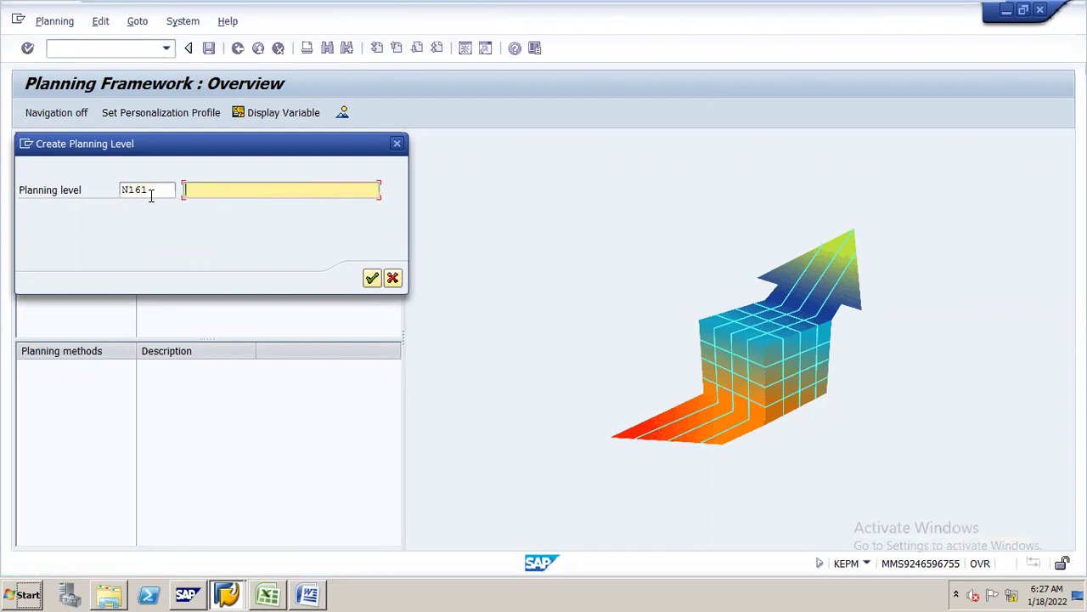
pyautogui.click(223, 193)
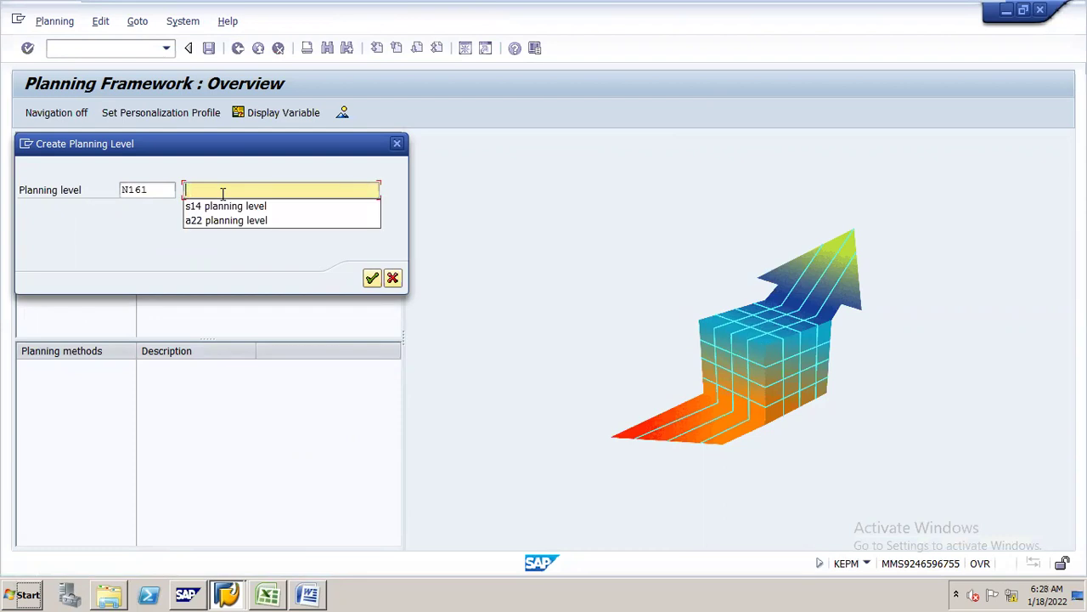
pyautogui.write('N161  ')
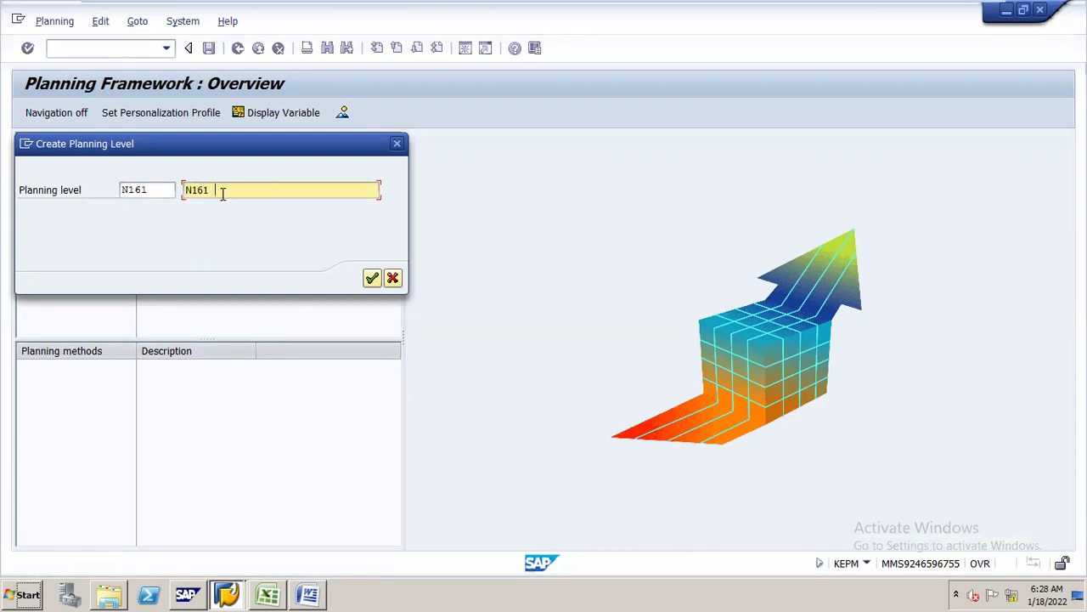
pyautogui.write('PLANNING LEVEL')
pyautogui.press('Return')
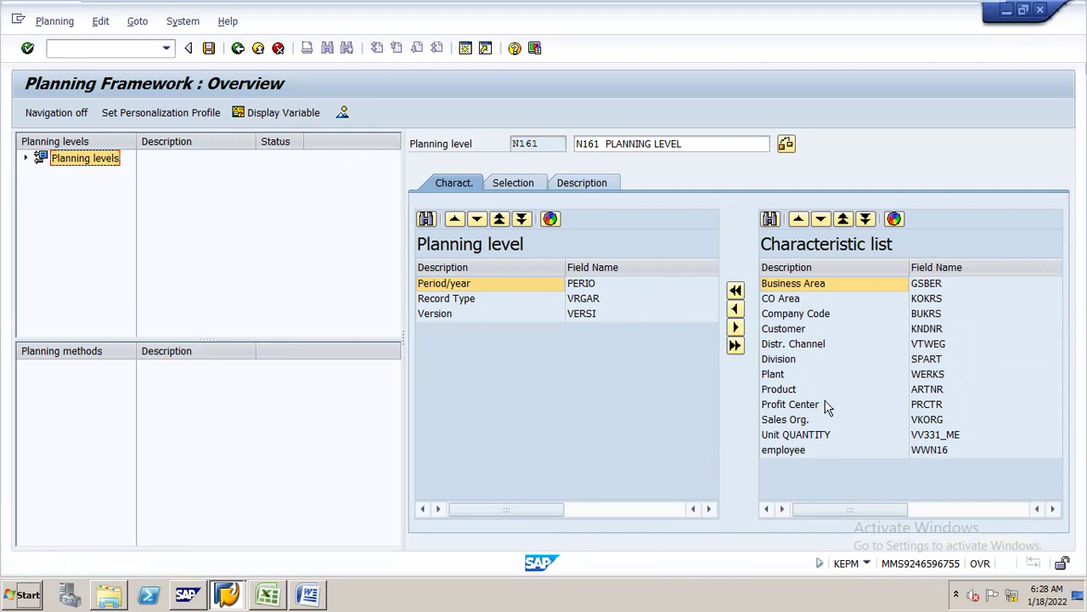
# - Transfer Company Code, Customer, Plant, Product and Sales Org. into N161's characteristics, then view Selection
pyautogui.click(809, 315)
pyautogui.click(735, 308)
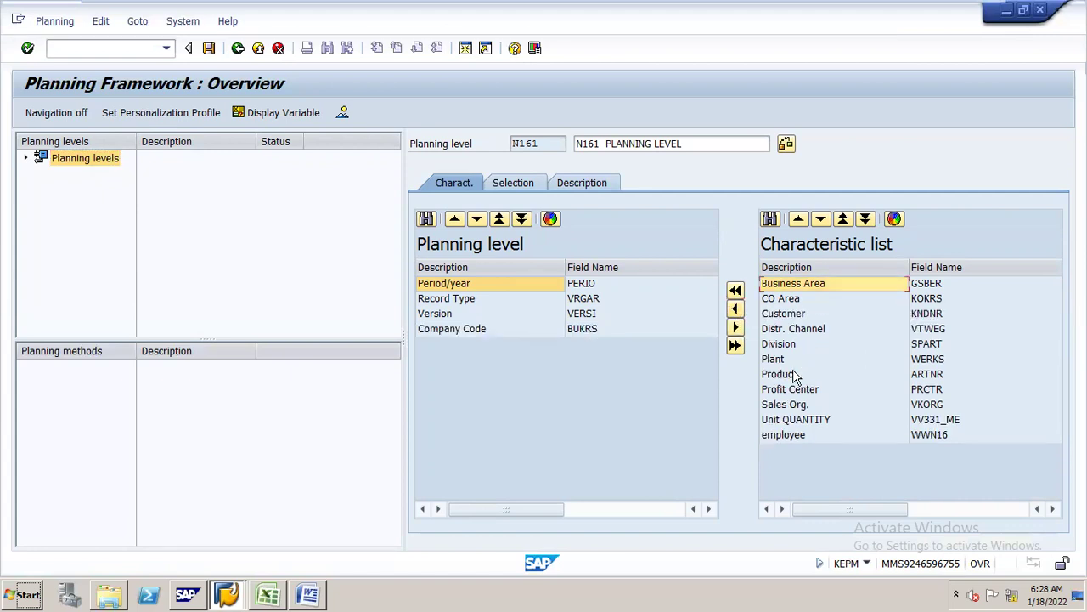
pyautogui.click(792, 315)
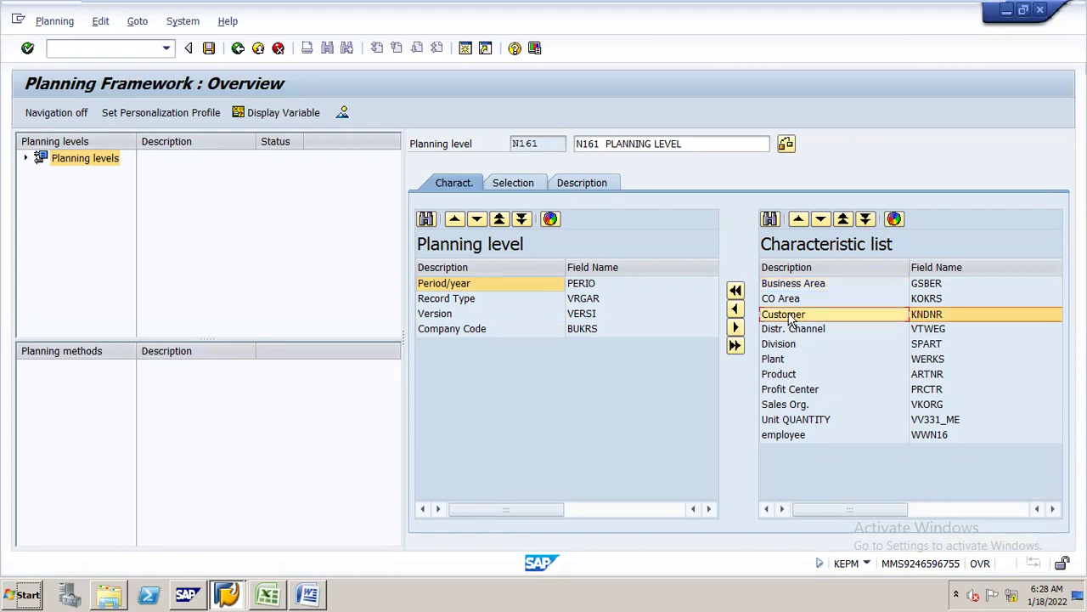
pyautogui.click(736, 309)
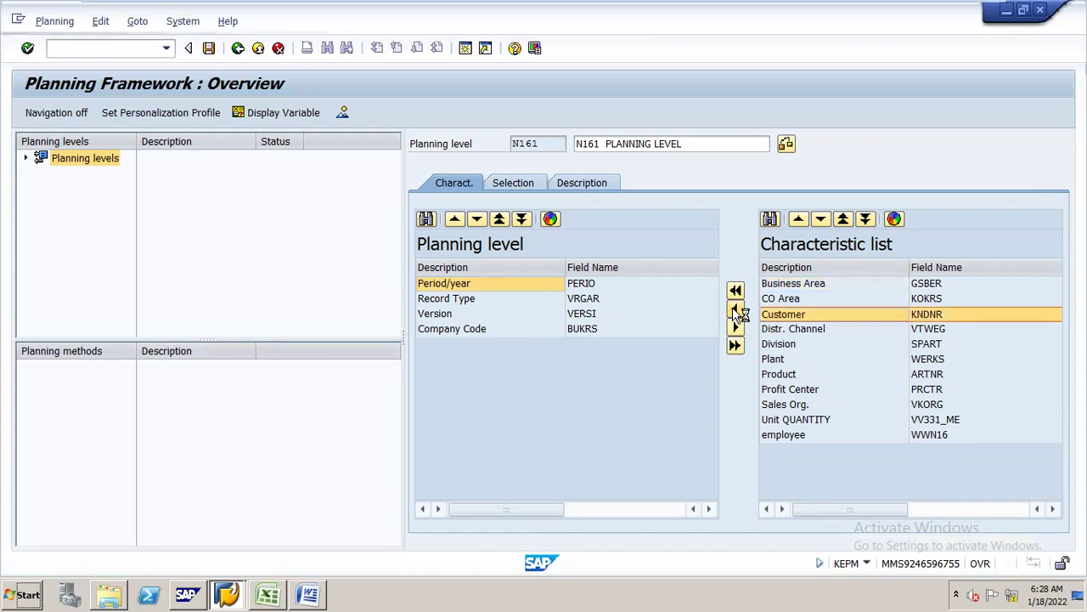
pyautogui.click(786, 344)
pyautogui.click(736, 310)
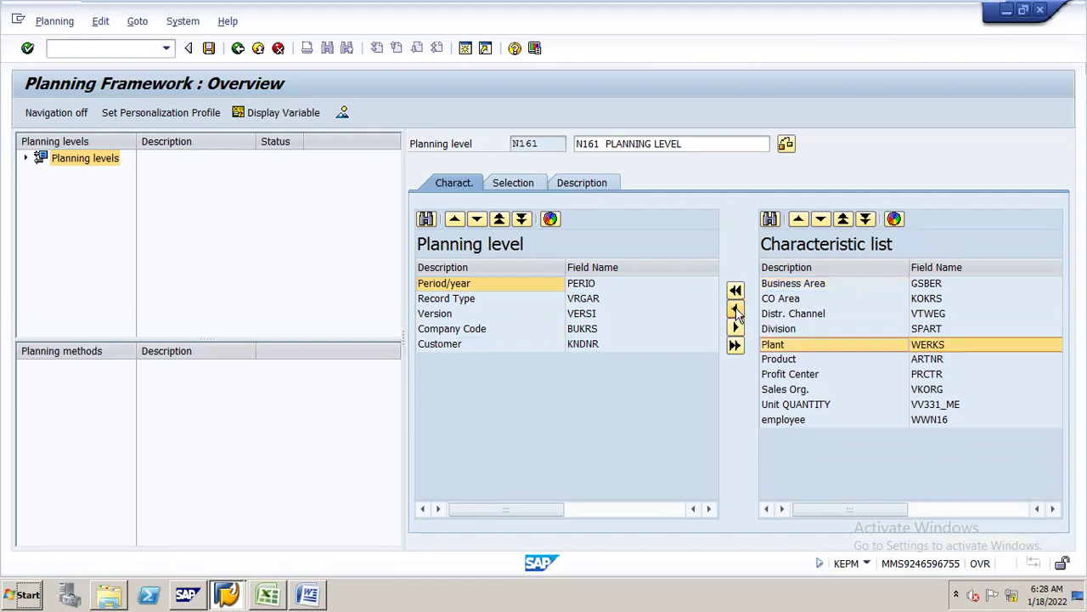
pyautogui.click(782, 344)
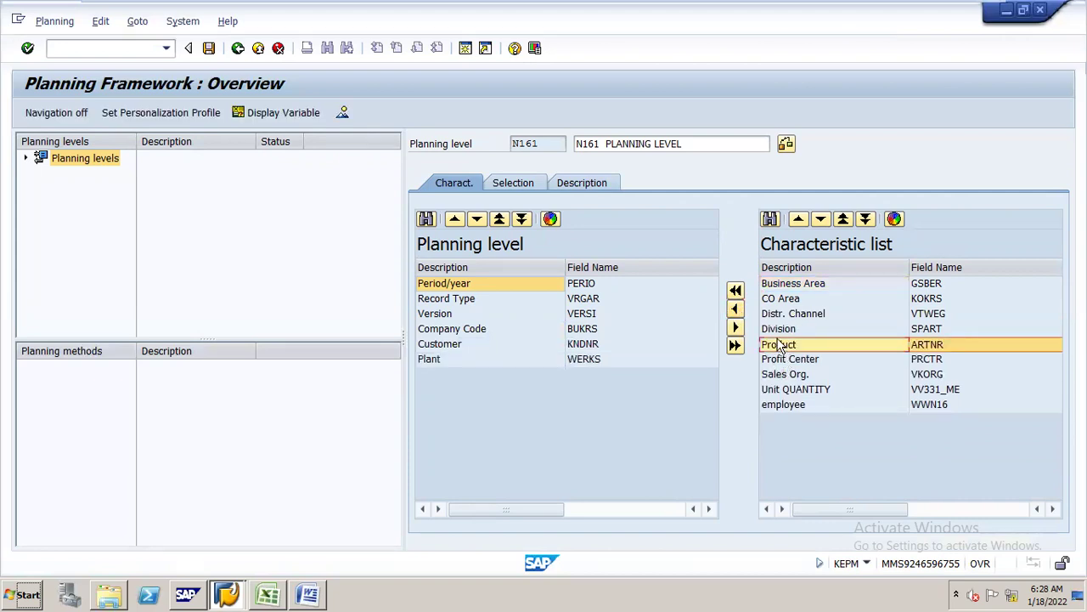
pyautogui.click(736, 310)
pyautogui.click(774, 360)
pyautogui.click(735, 310)
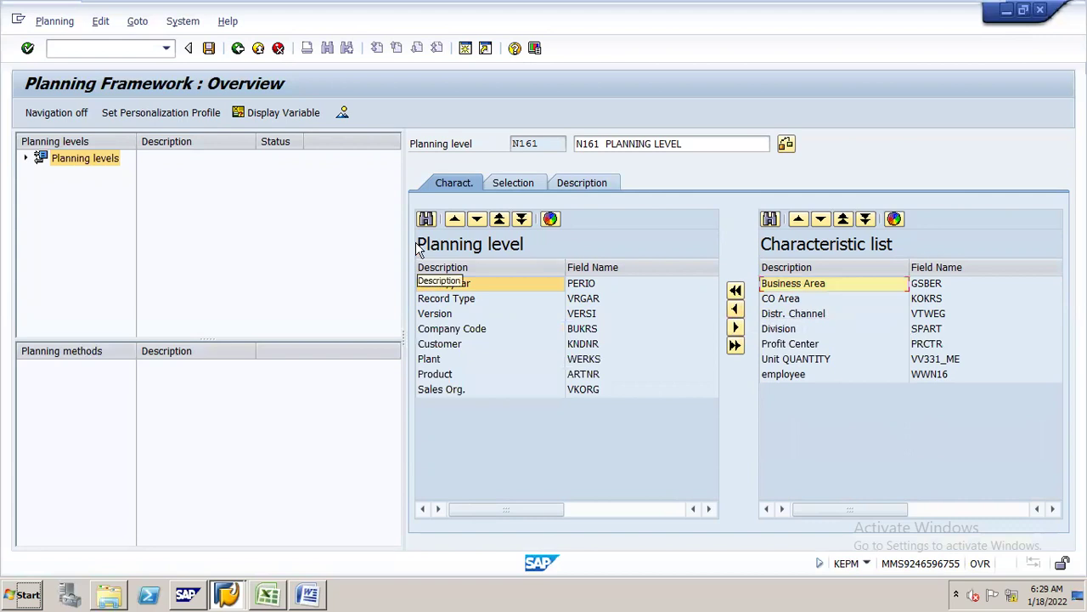
pyautogui.click(514, 183)
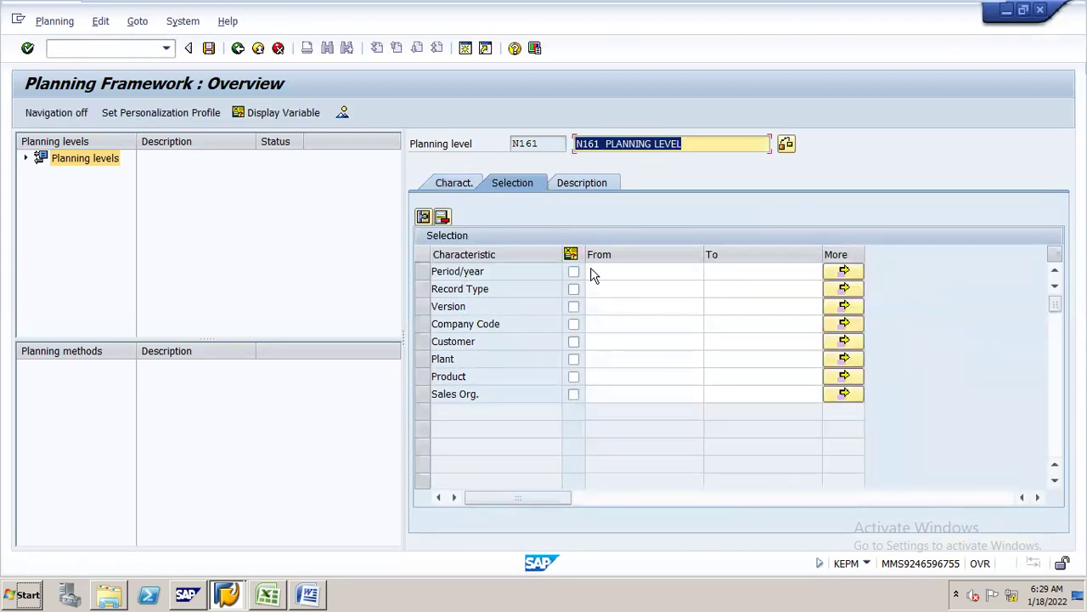
# - Set the Period/year selection range from 10.2021 to 10.2021
pyautogui.click(603, 269)
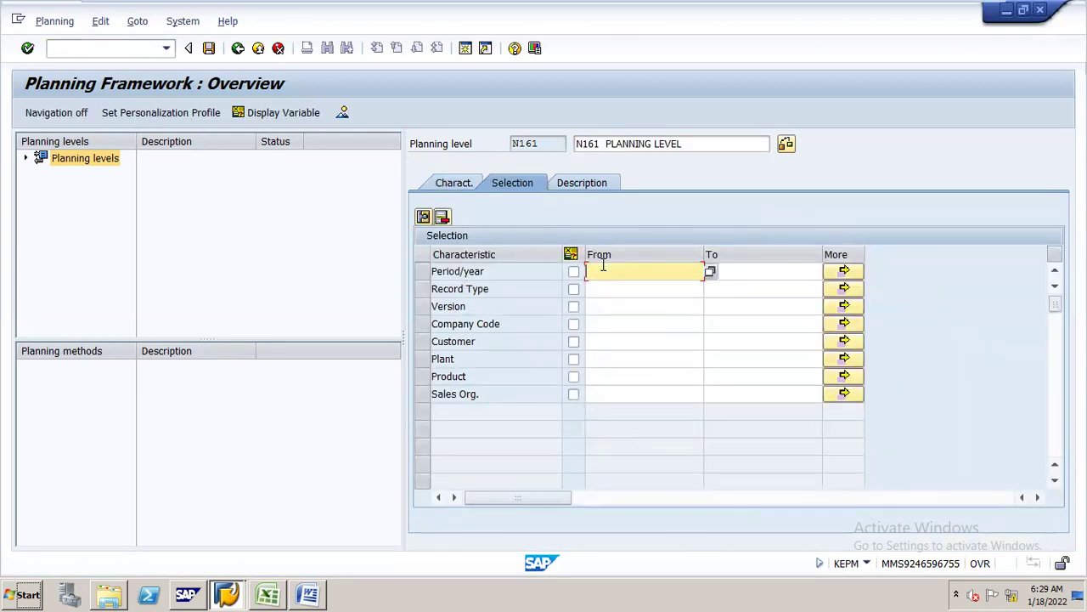
pyautogui.click(604, 269)
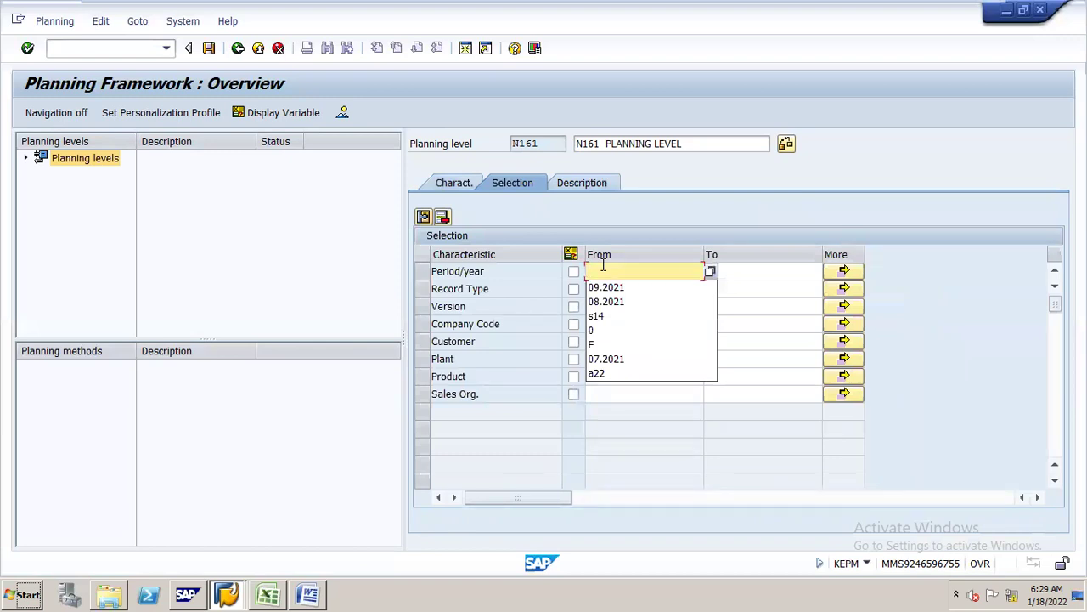
pyautogui.write('1')
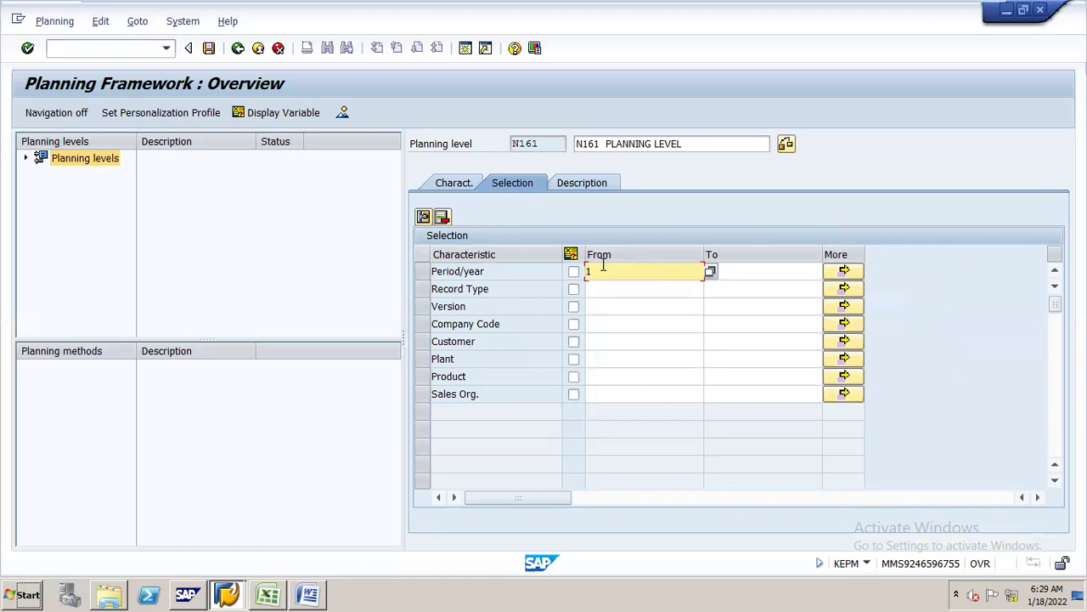
pyautogui.write('0.2021')
pyautogui.press('Tab')
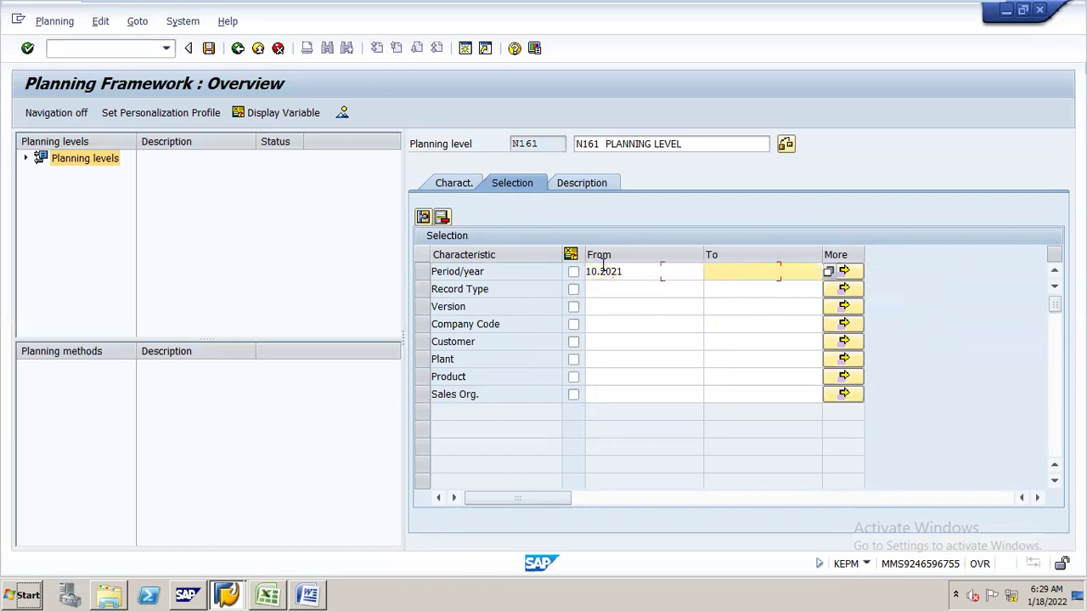
pyautogui.write('10.2021')
# - Fill the Record Type range from the lookup with A (Incoming sales order) through I
pyautogui.click(621, 293)
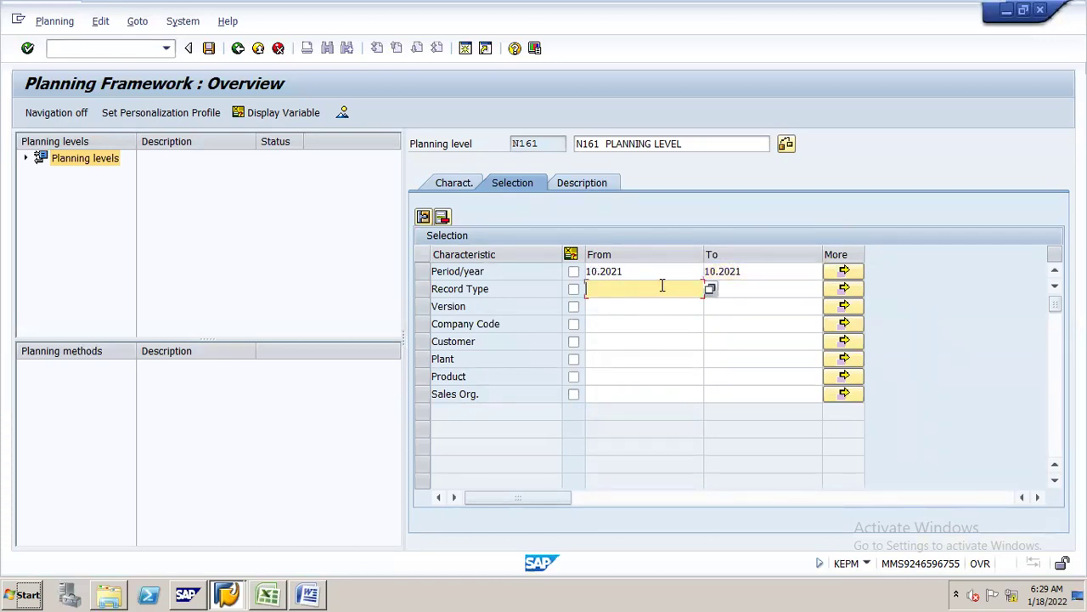
pyautogui.click(710, 288)
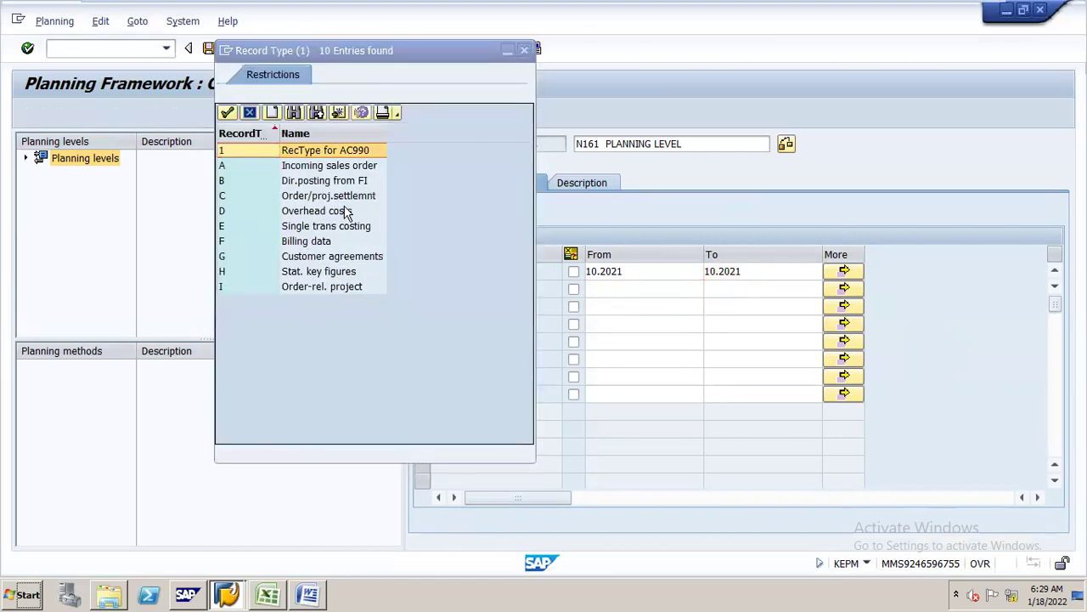
pyautogui.doubleClick(312, 167)
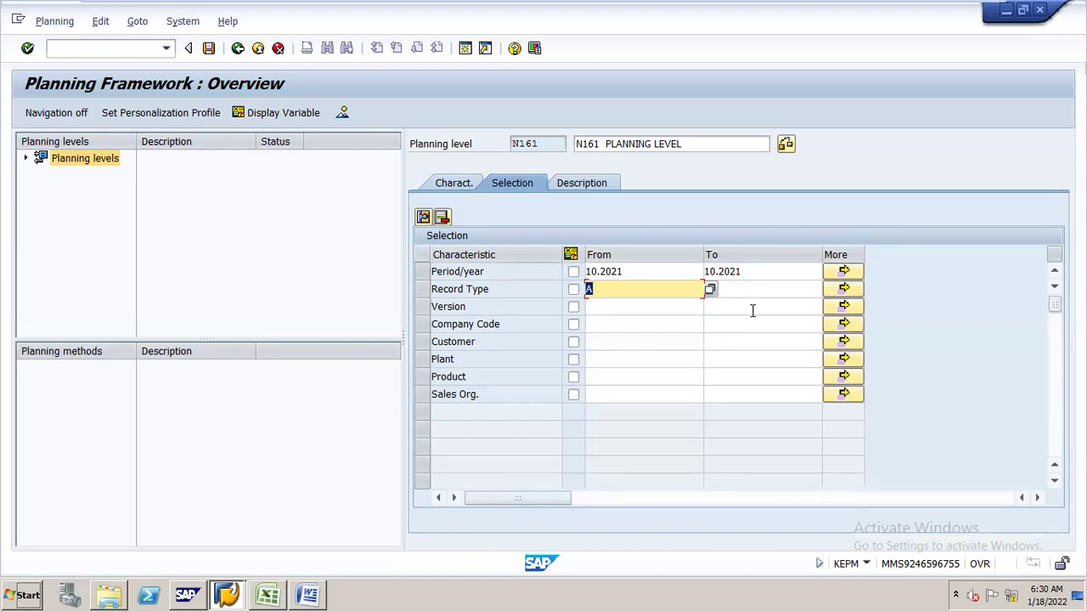
pyautogui.click(709, 286)
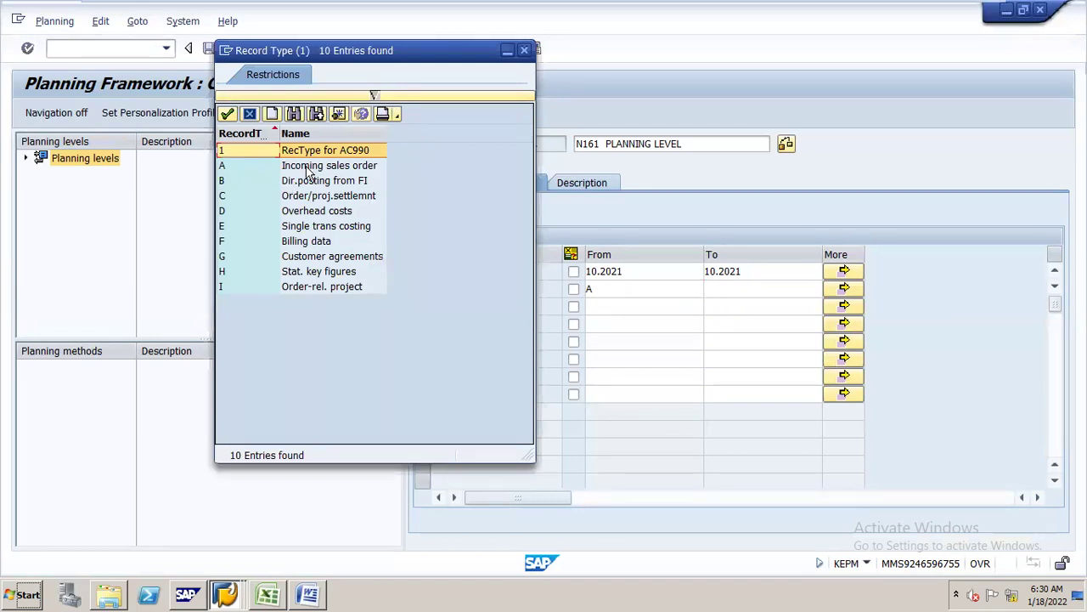
pyautogui.doubleClick(310, 167)
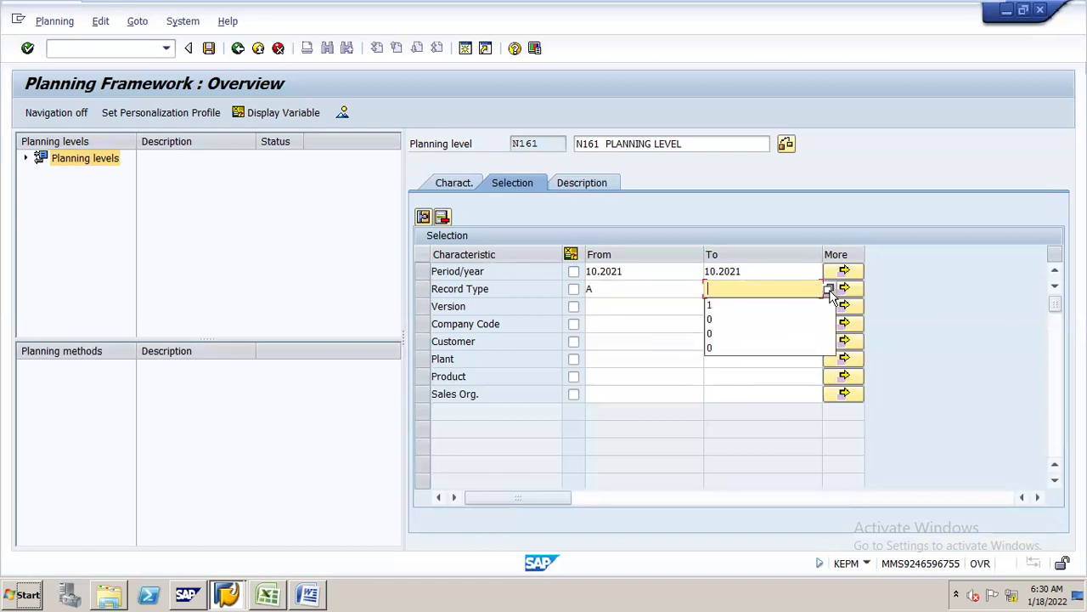
pyautogui.click(833, 288)
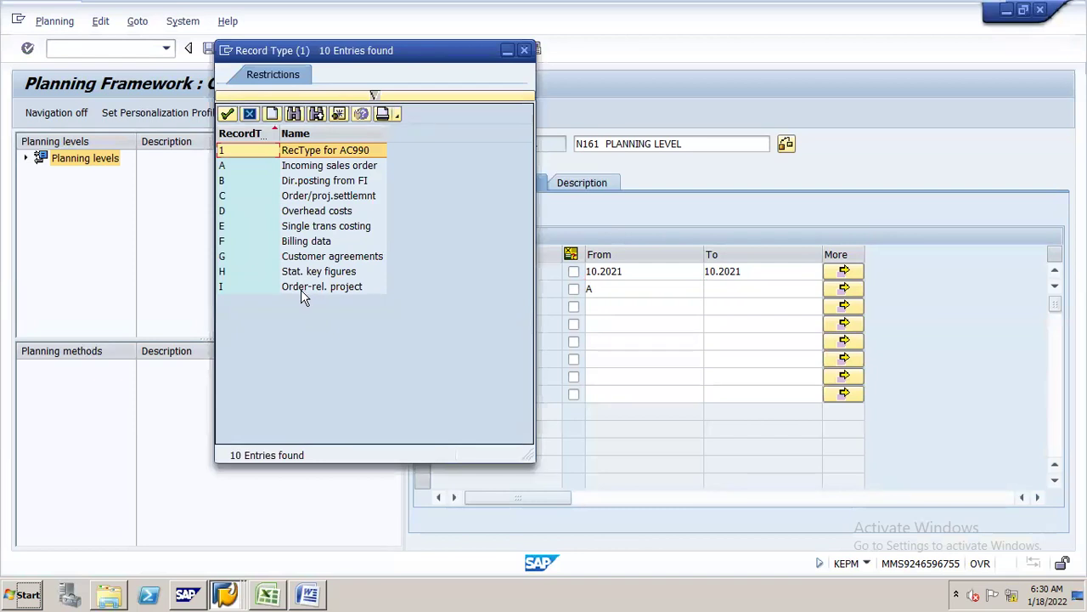
pyautogui.doubleClick(301, 290)
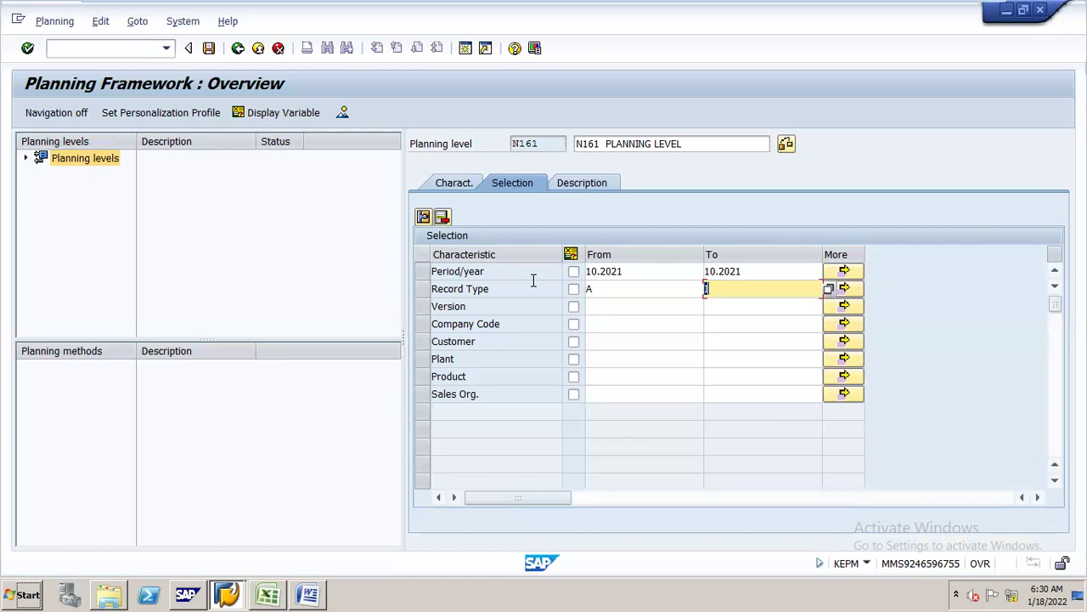
# - Correct the Record Type selection to F, Billing data
pyautogui.click(602, 306)
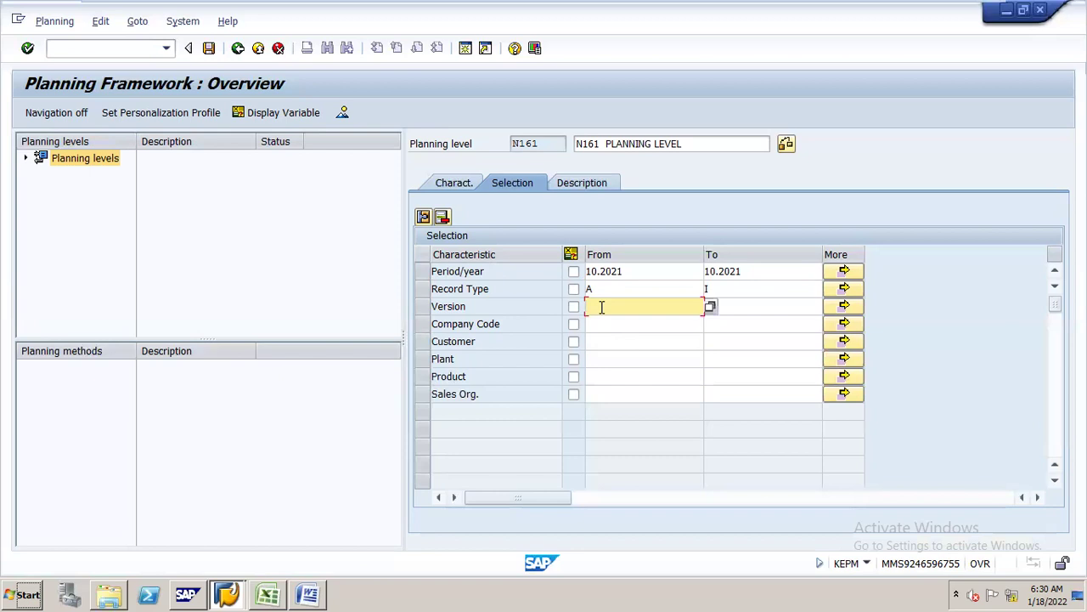
pyautogui.click(606, 290)
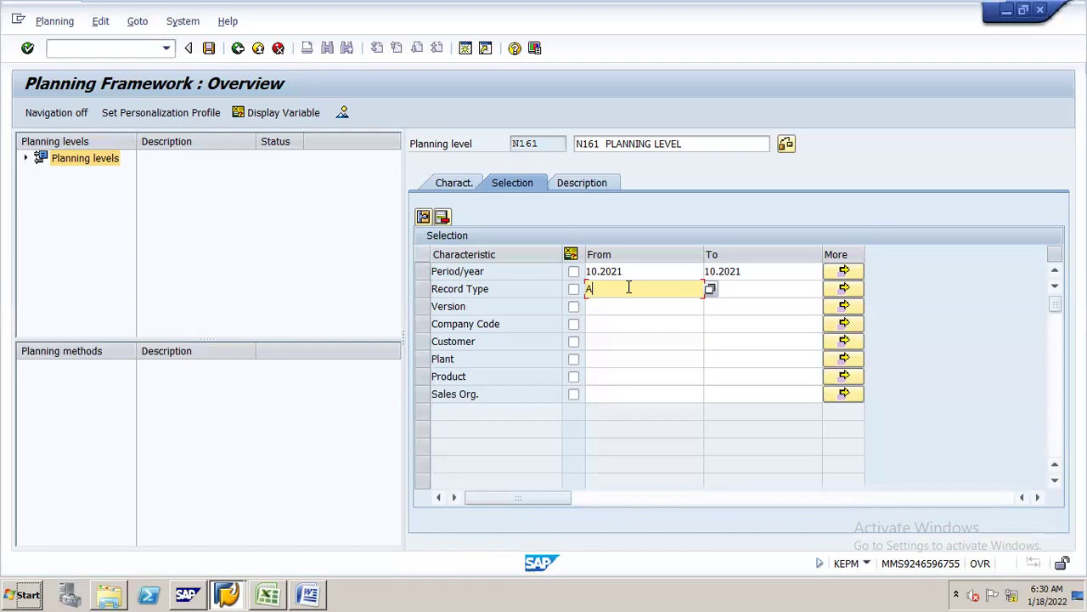
pyautogui.click(710, 289)
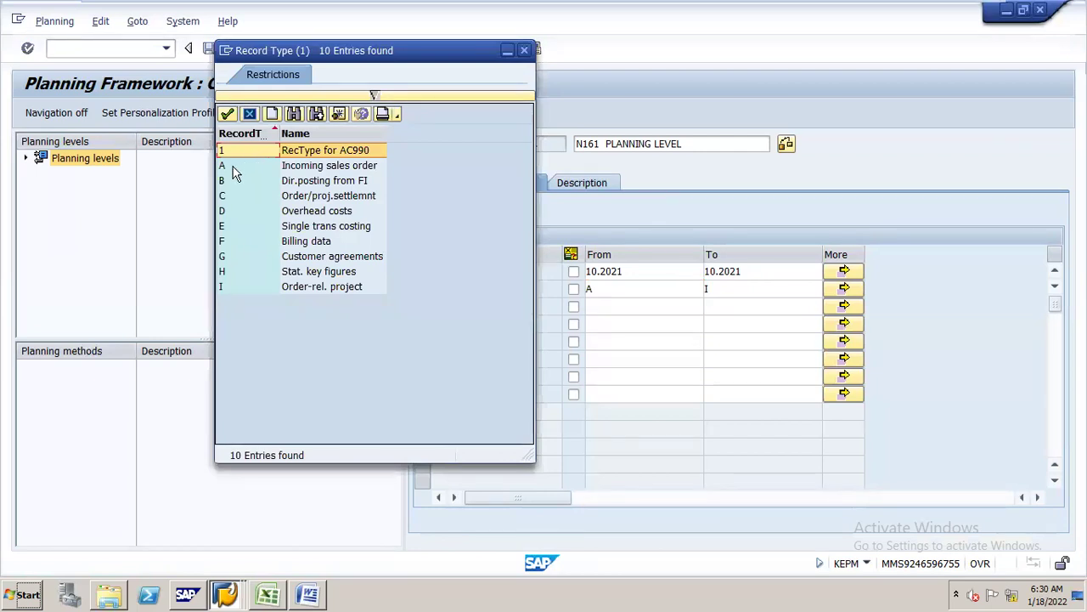
pyautogui.doubleClick(242, 245)
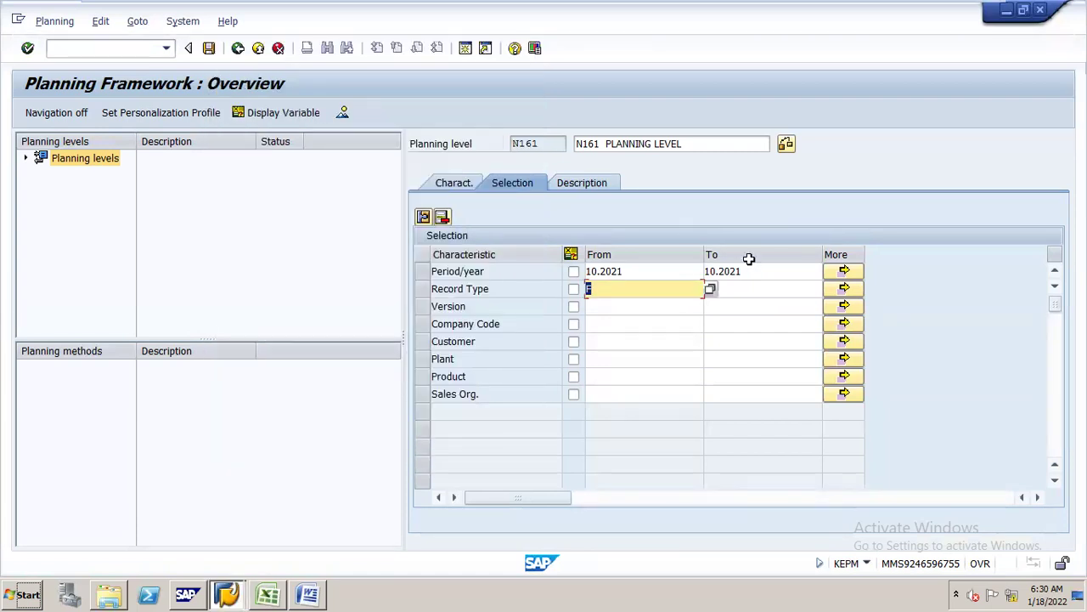
pyautogui.click(729, 289)
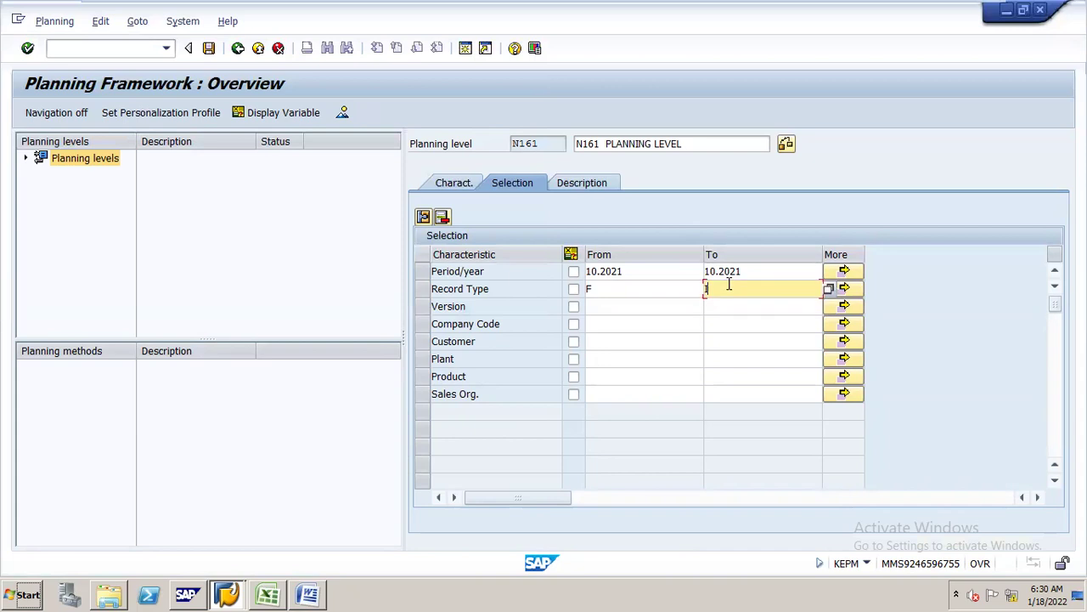
pyautogui.click(645, 288)
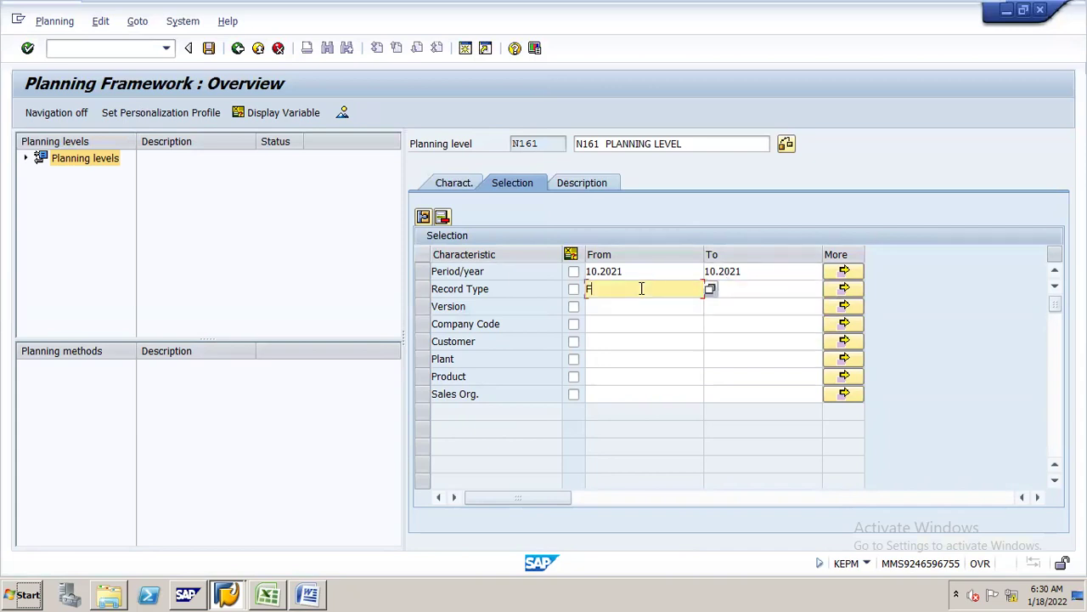
pyautogui.click(709, 290)
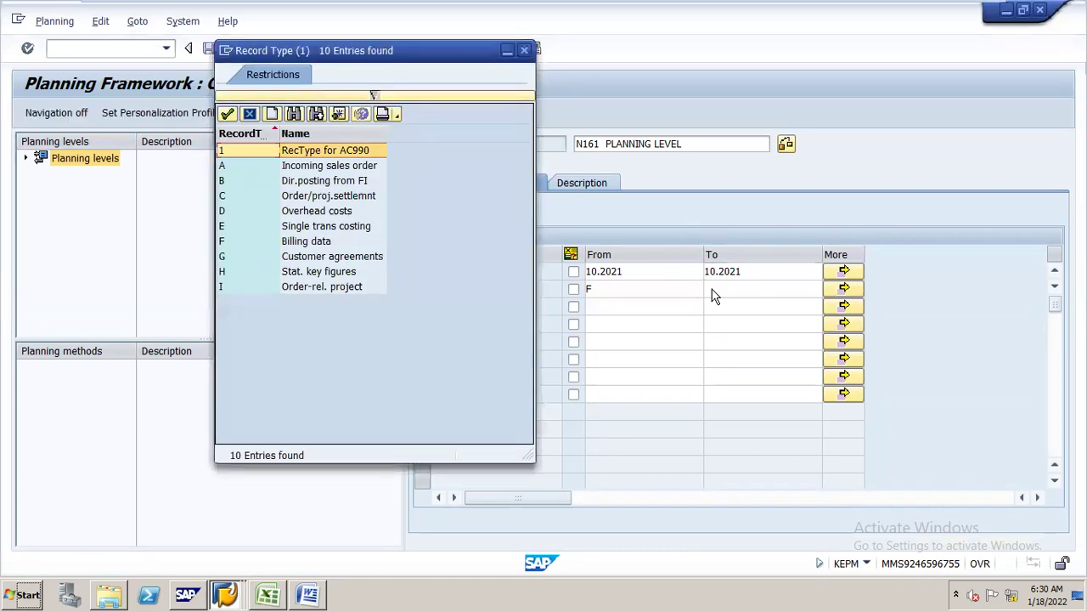
pyautogui.doubleClick(316, 244)
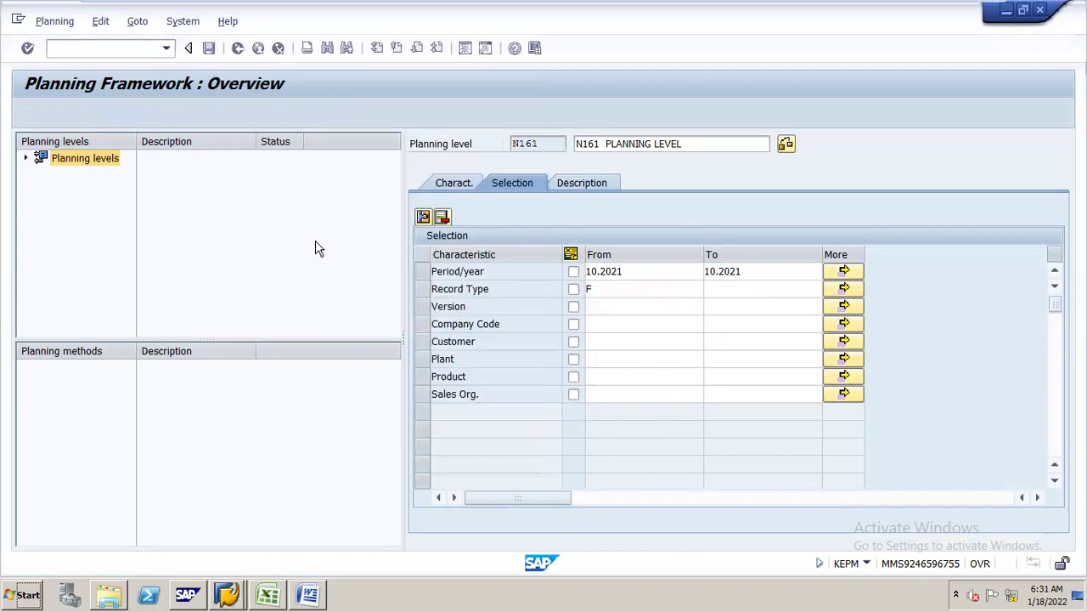
# - Select Version 0 (Plan/actual version) and Company Code N16, then save planning level N161
pyautogui.click(632, 308)
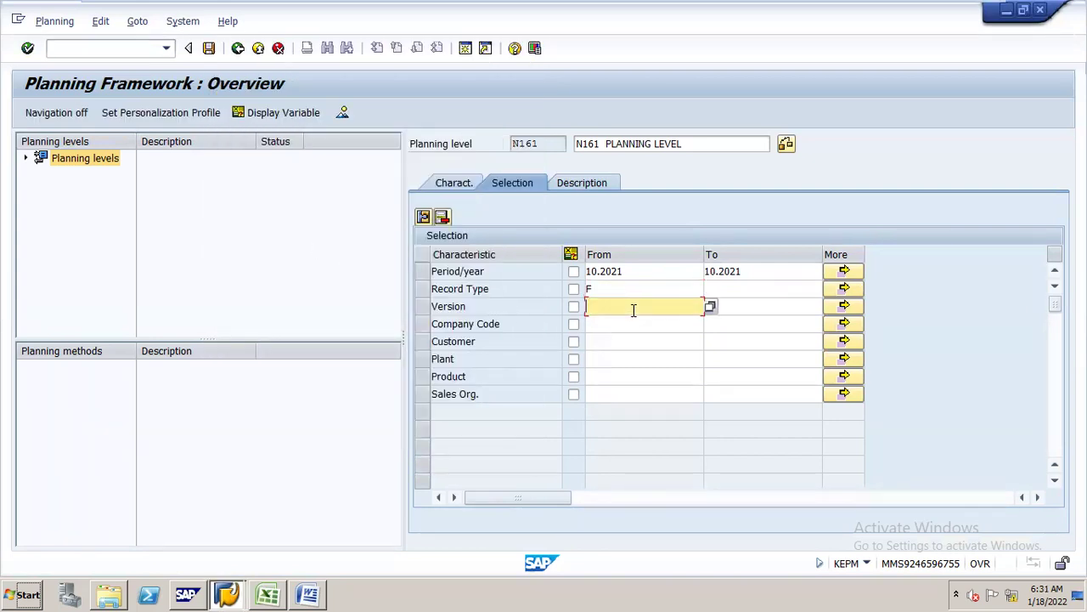
pyautogui.click(712, 308)
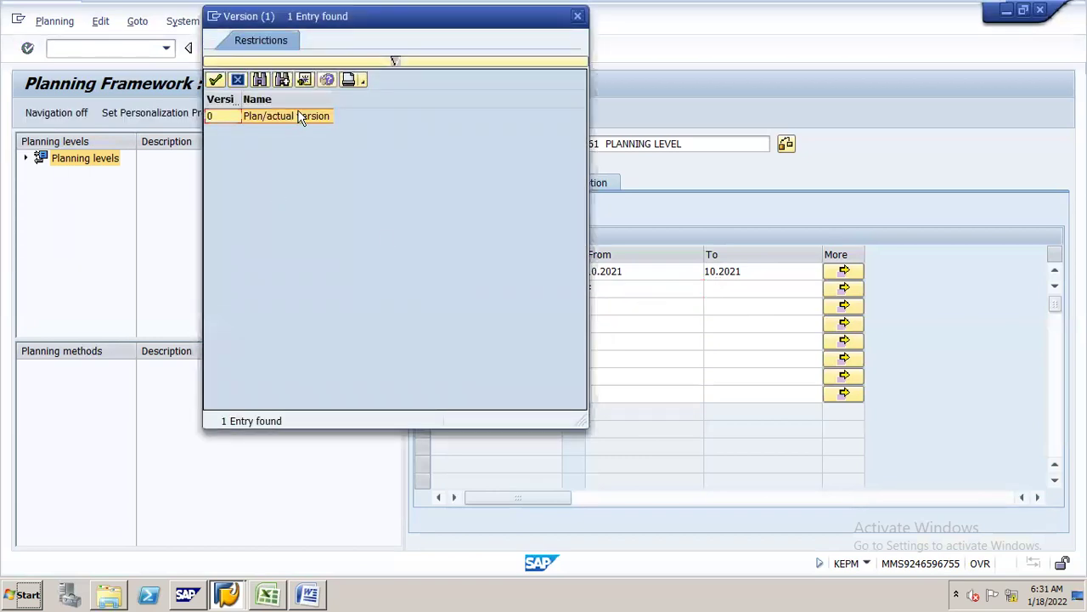
pyautogui.click(312, 118)
pyautogui.doubleClick(312, 118)
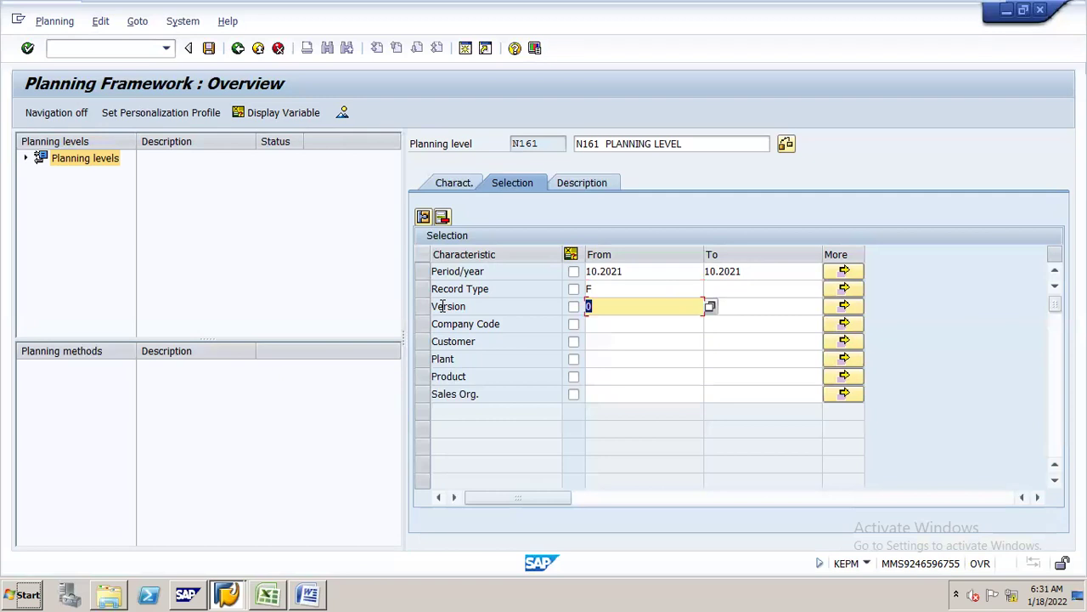
pyautogui.click(671, 324)
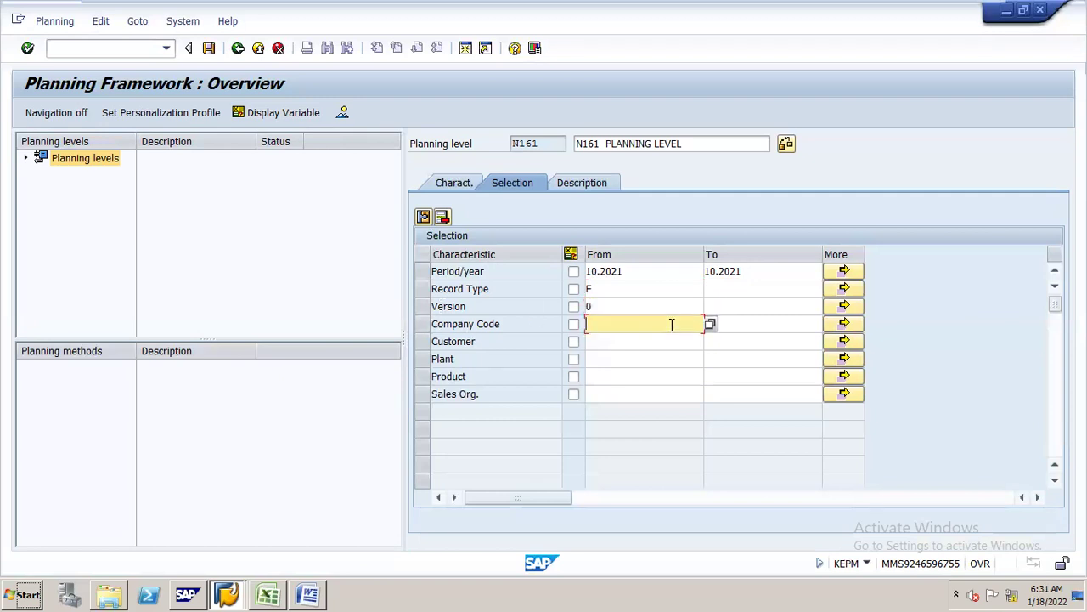
pyautogui.write('N16')
pyautogui.click(212, 49)
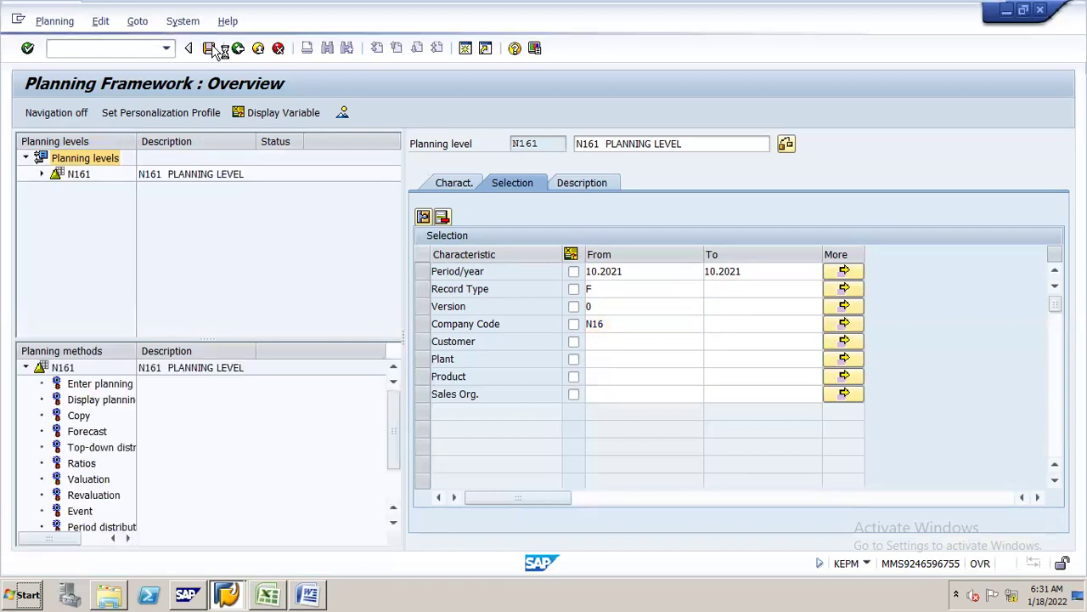
# - Under planning level N161, create and save package N161 described 'N161 PLANNING PACKAGE'
pyautogui.click(191, 184)
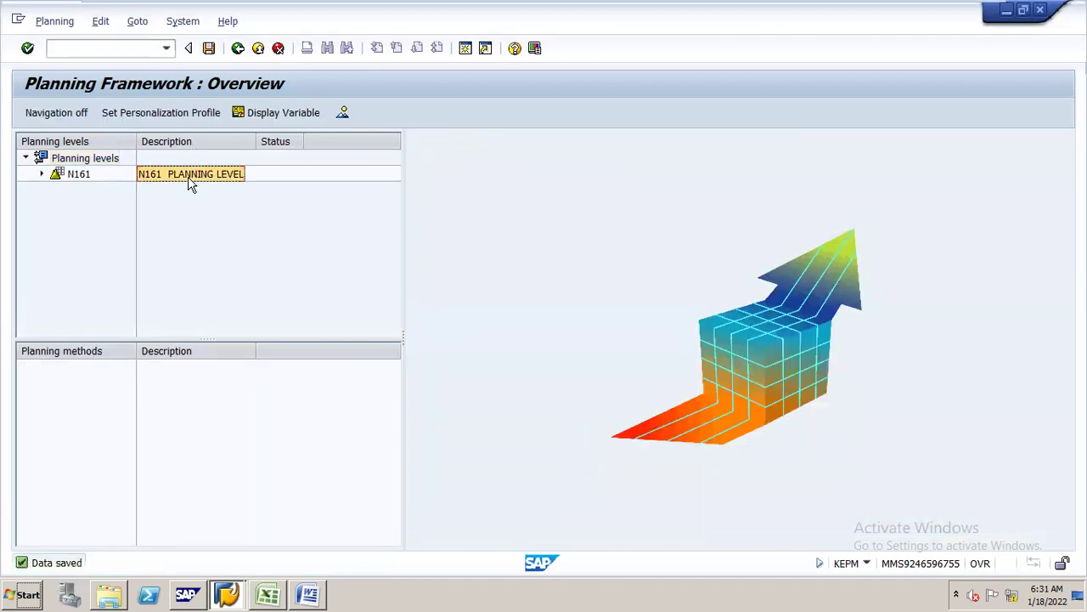
pyautogui.rightClick(191, 184)
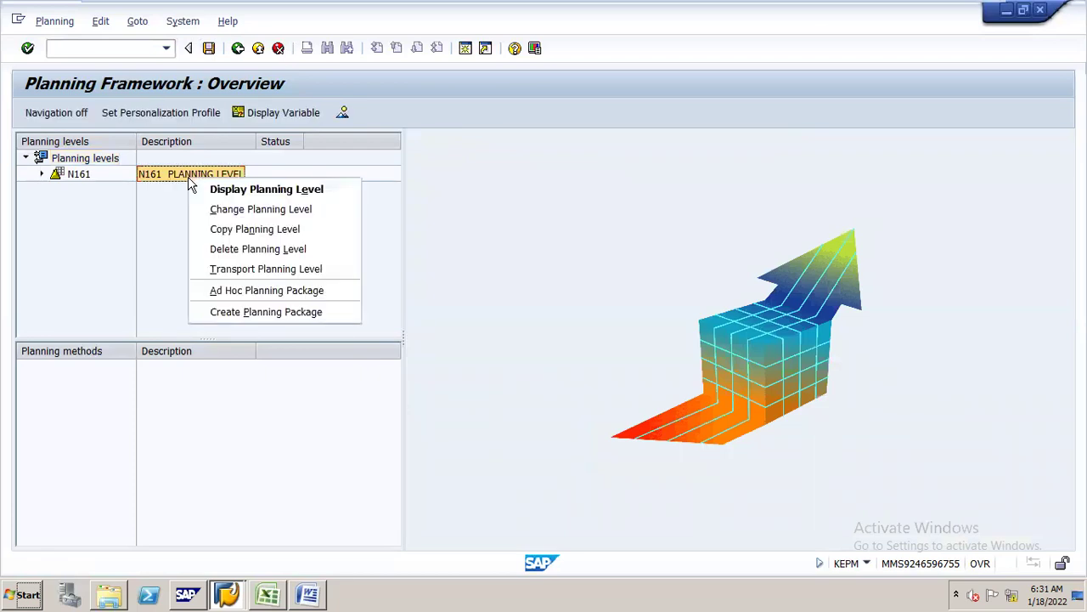
pyautogui.click(262, 311)
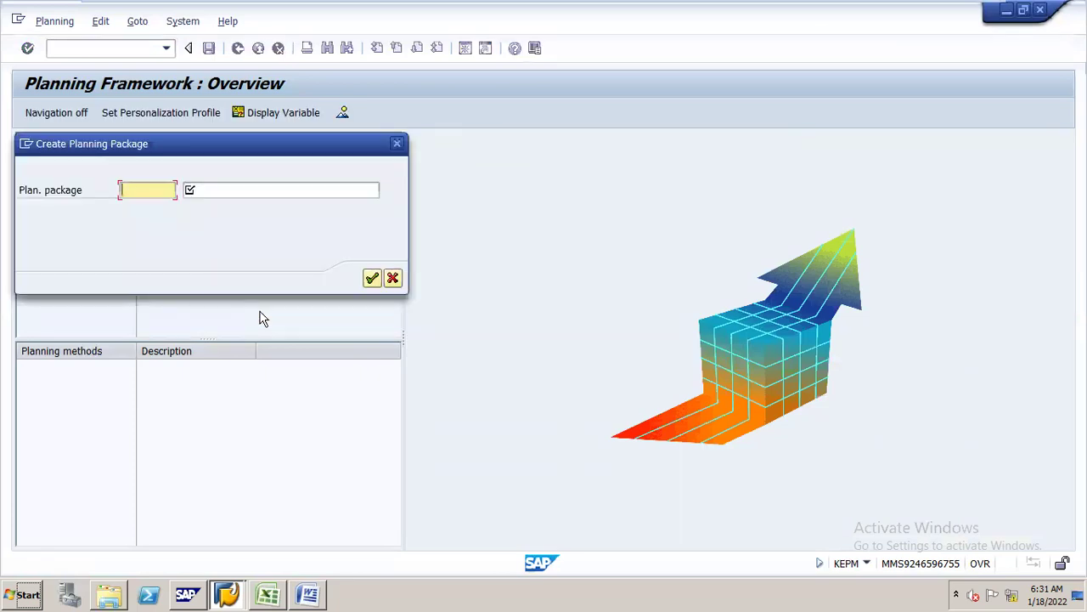
pyautogui.press('BackSpace')
pyautogui.write('N')
pyautogui.press('BackSpace')
pyautogui.write('N161')
pyautogui.press('Tab')
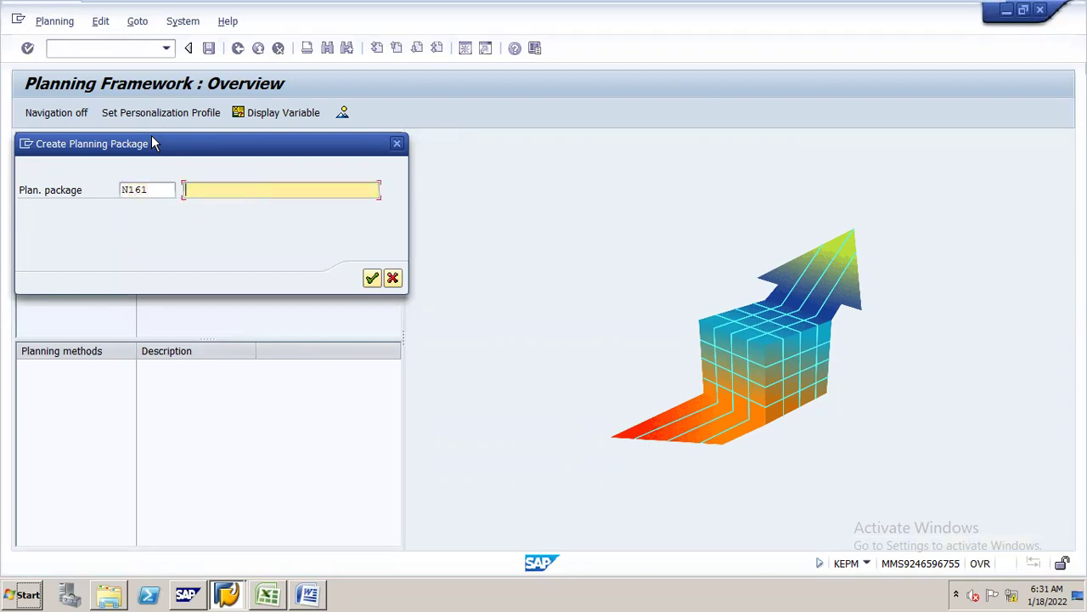
pyautogui.write('N161 PLANNING PACKAGE')
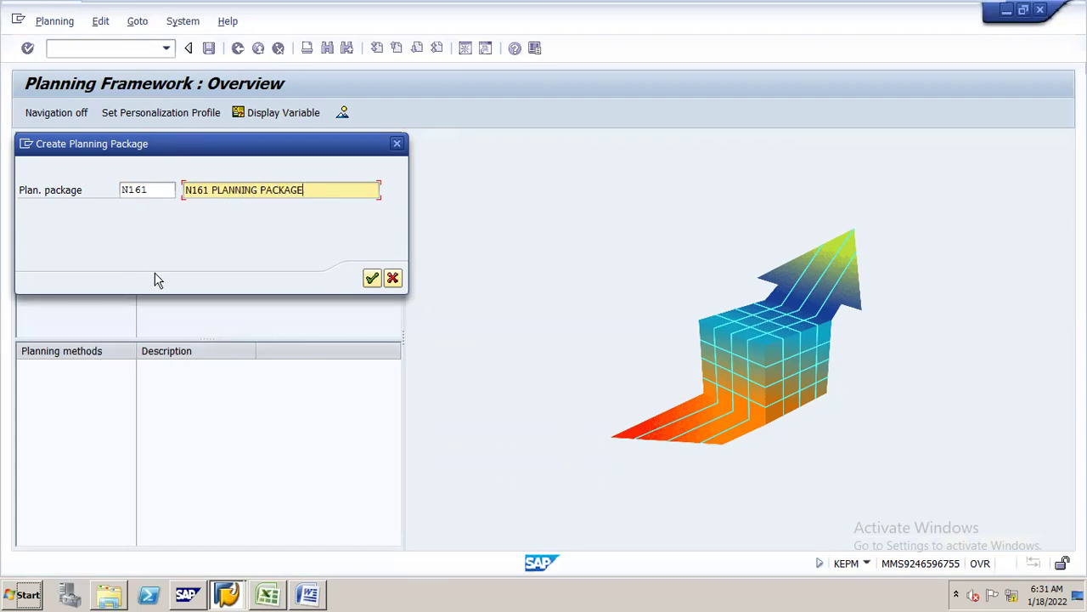
pyautogui.press('Return')
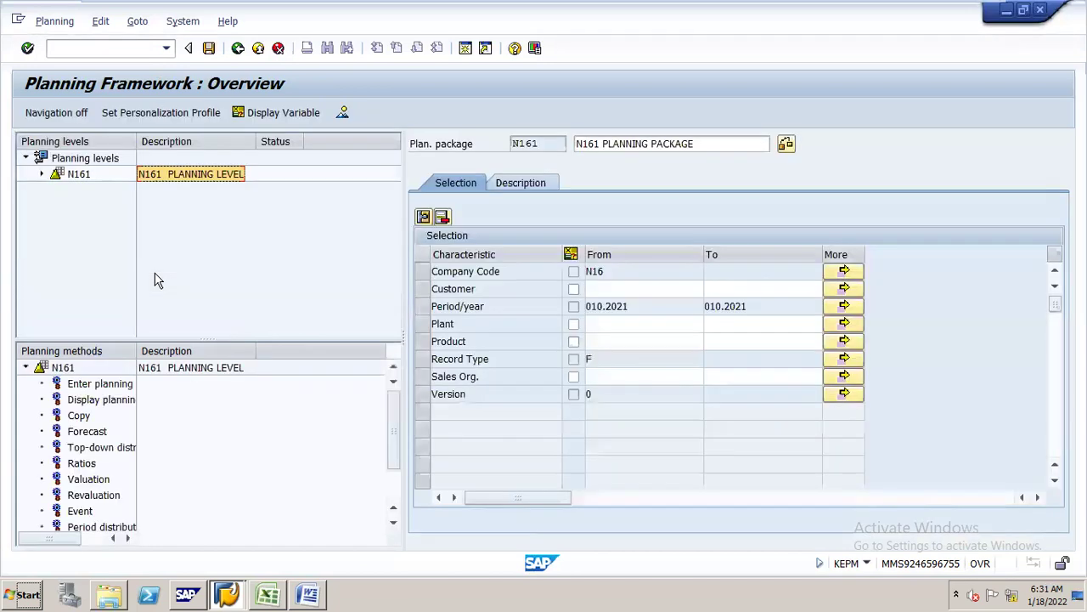
pyautogui.click(208, 48)
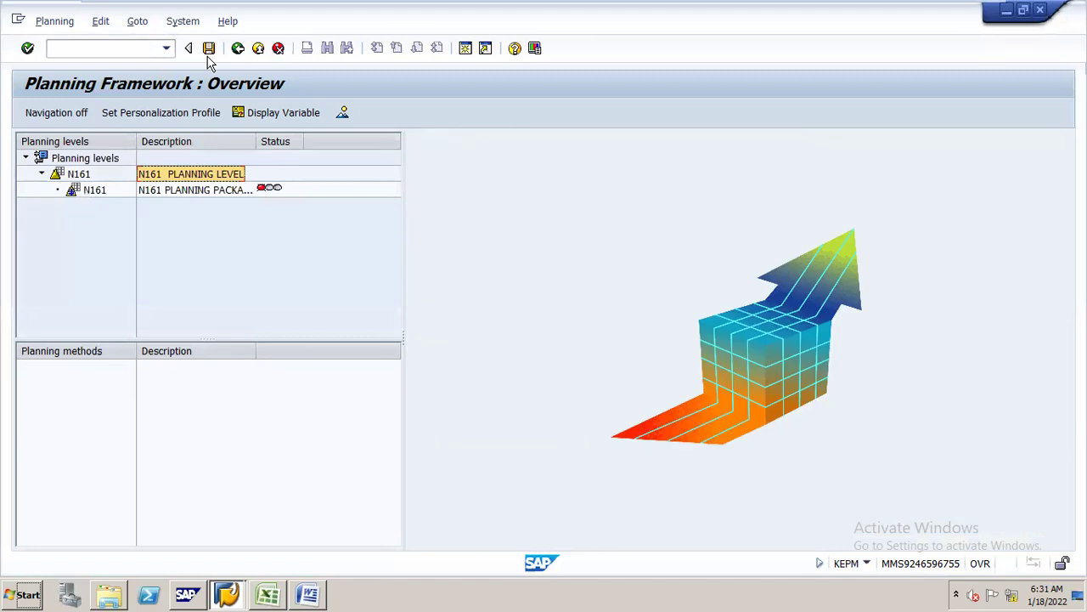
# - Save planning package N161 under planning level N161
pyautogui.click(231, 192)
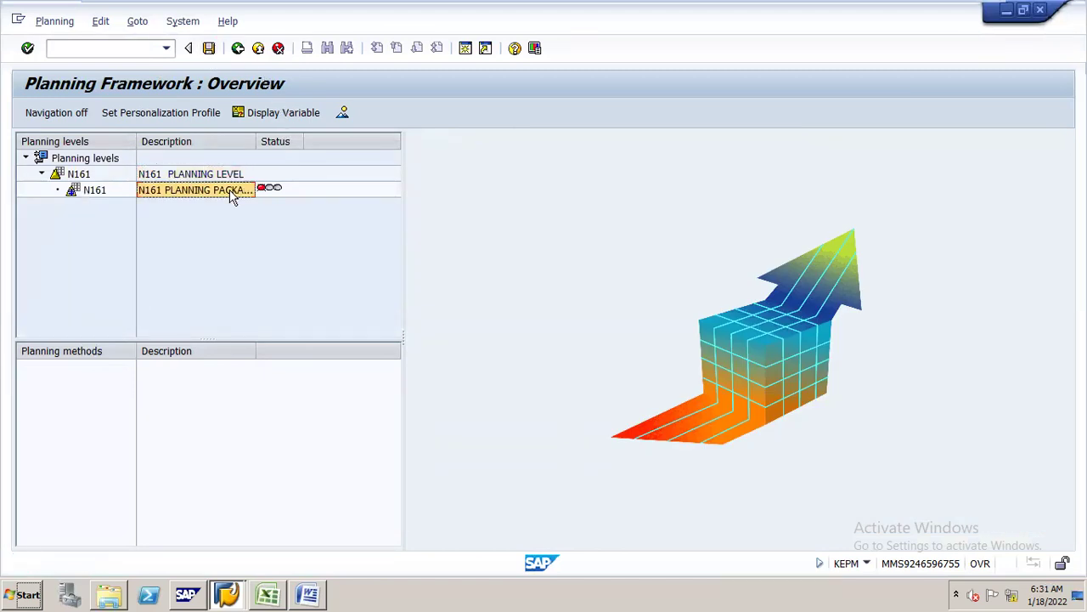
pyautogui.rightClick(230, 189)
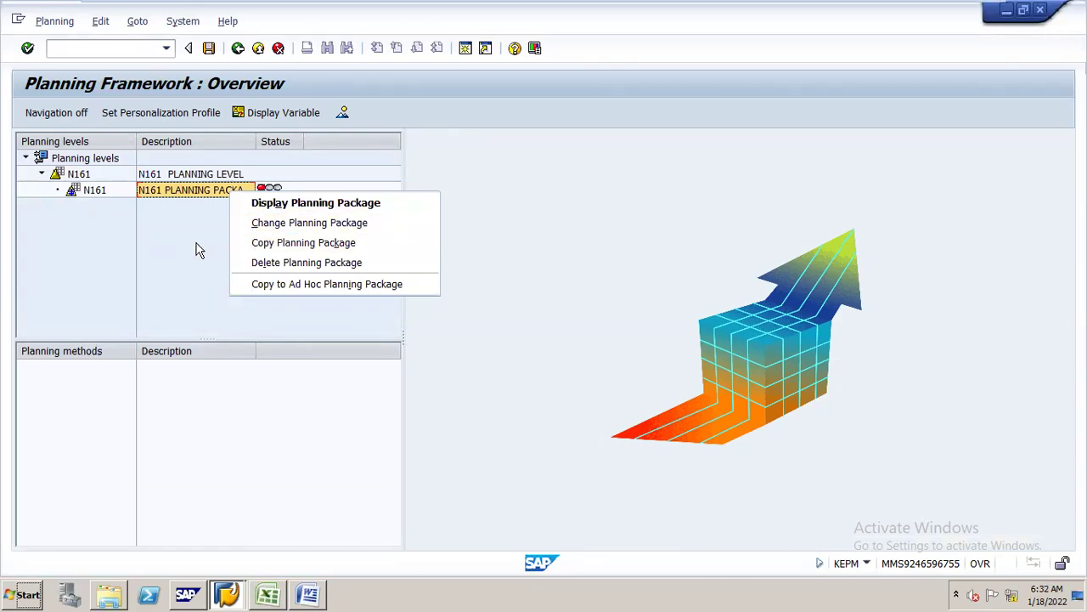
pyautogui.click(218, 281)
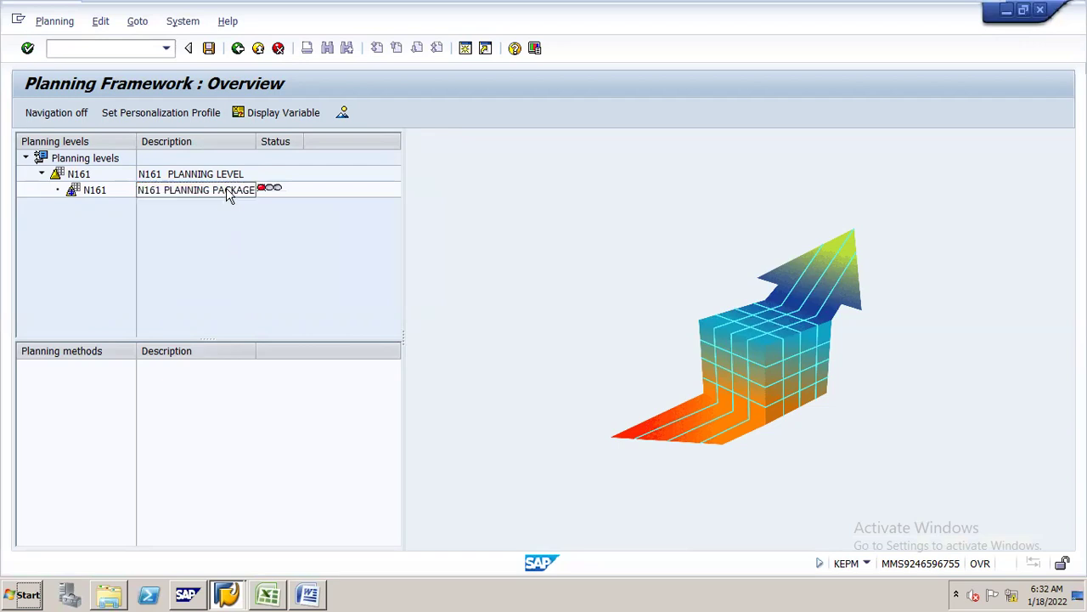
pyautogui.click(209, 50)
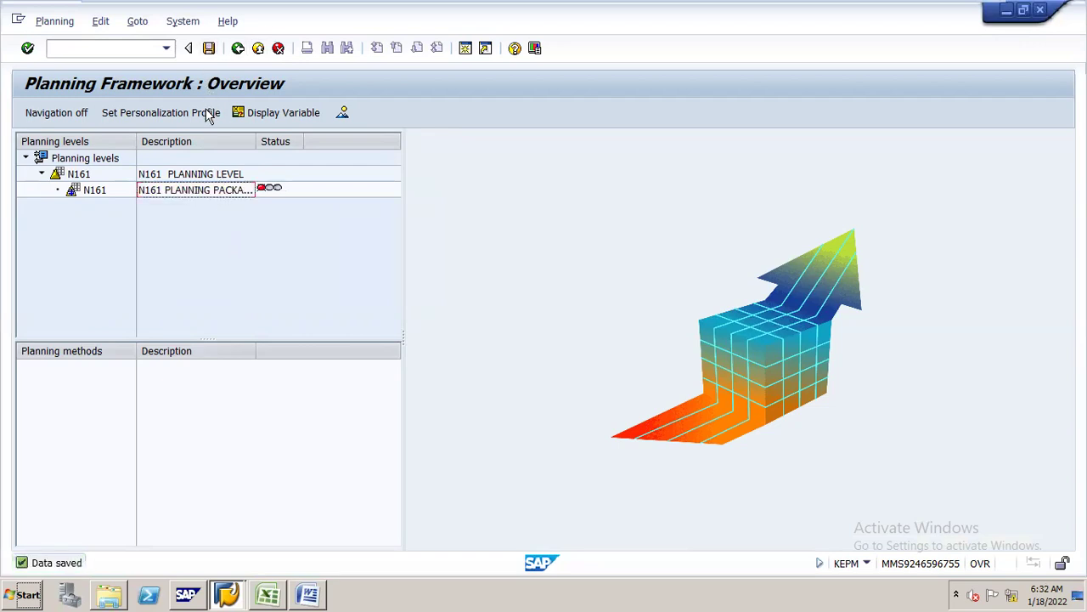
# - Display package N161's selections: Company Code N16, Period 010.2021, Record Type F, Version 0
pyautogui.click(198, 174)
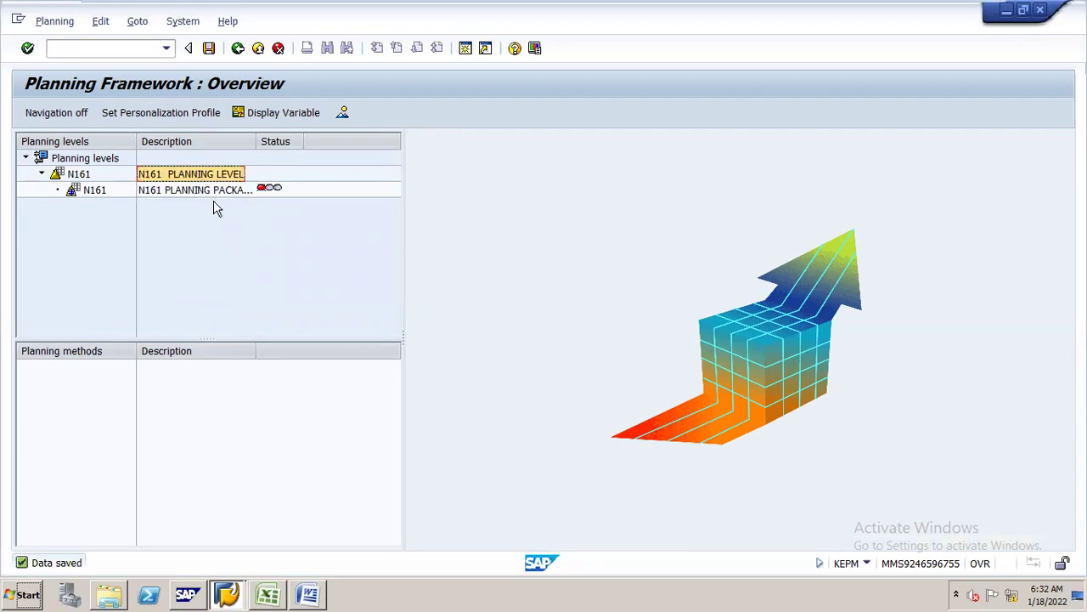
pyautogui.rightClick(228, 193)
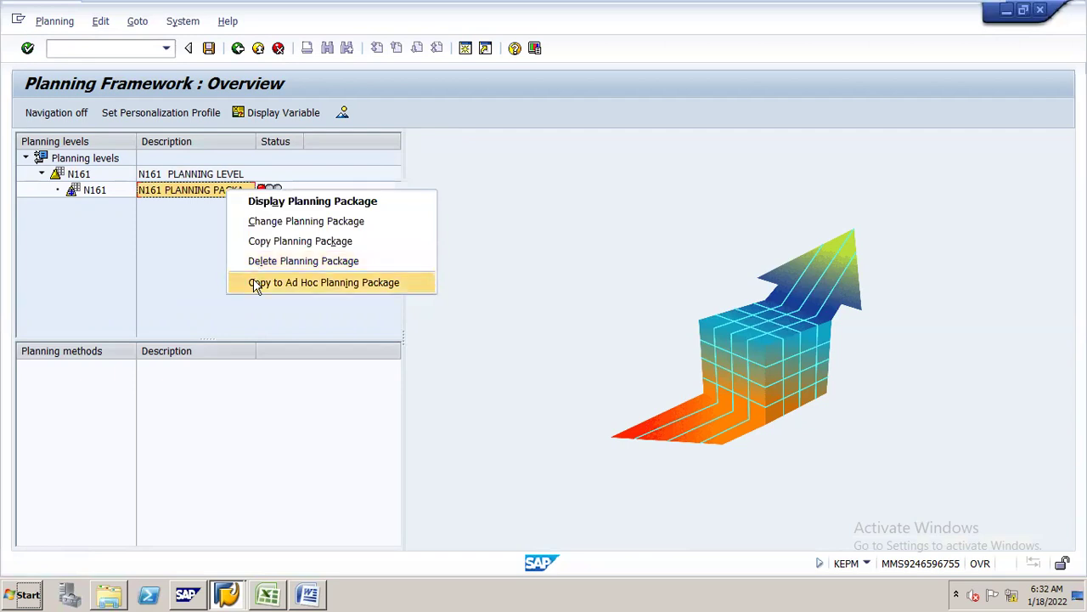
pyautogui.click(188, 264)
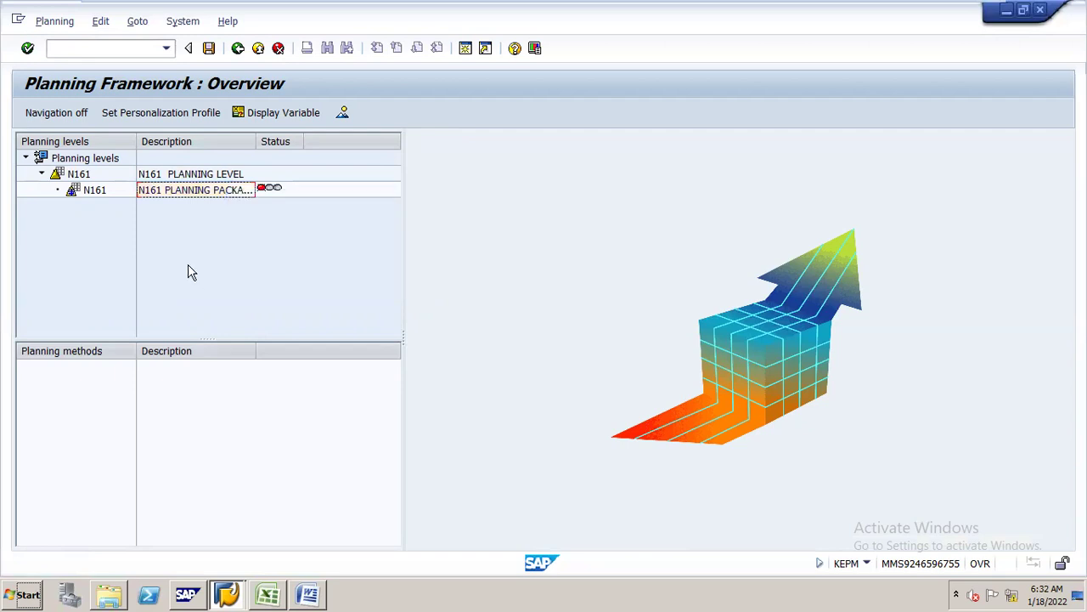
pyautogui.click(200, 175)
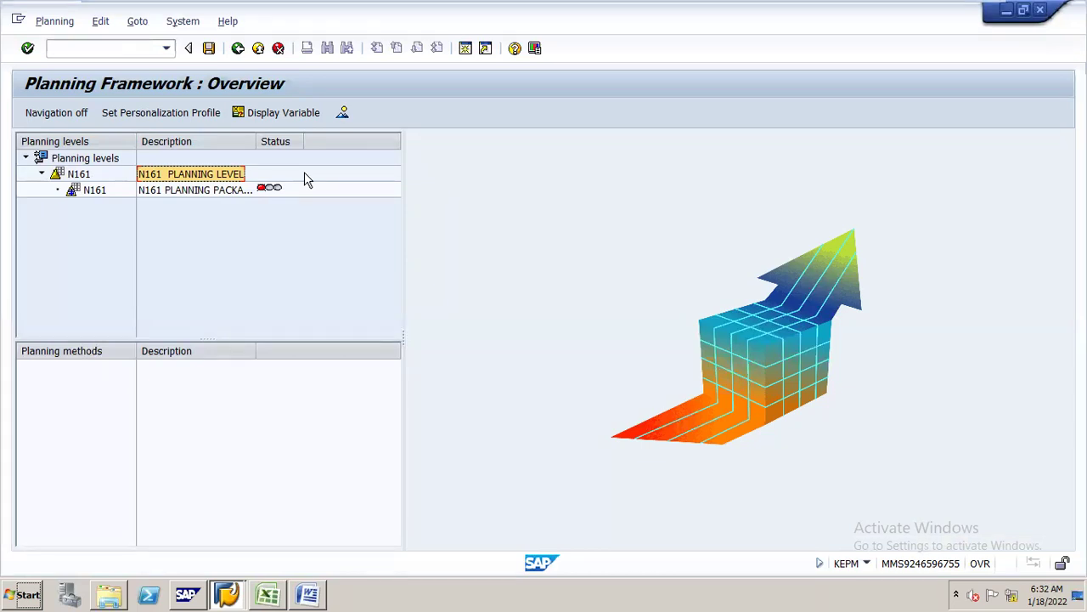
pyautogui.doubleClick(219, 197)
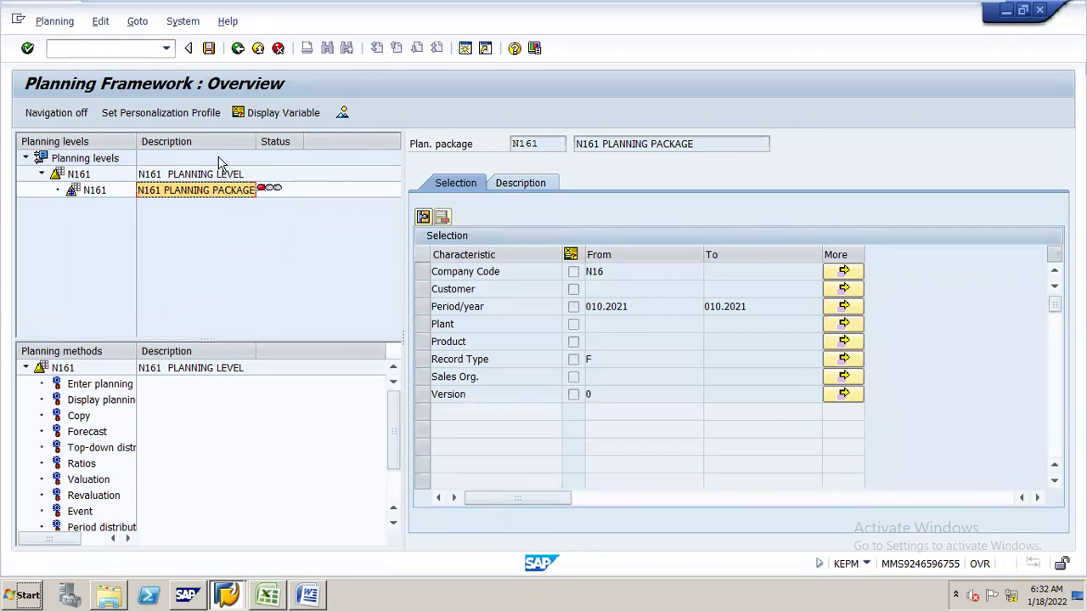
# - Relaunch Set Up Planning Framework and show planning level N161's methods, including Enter planning data
pyautogui.click(238, 49)
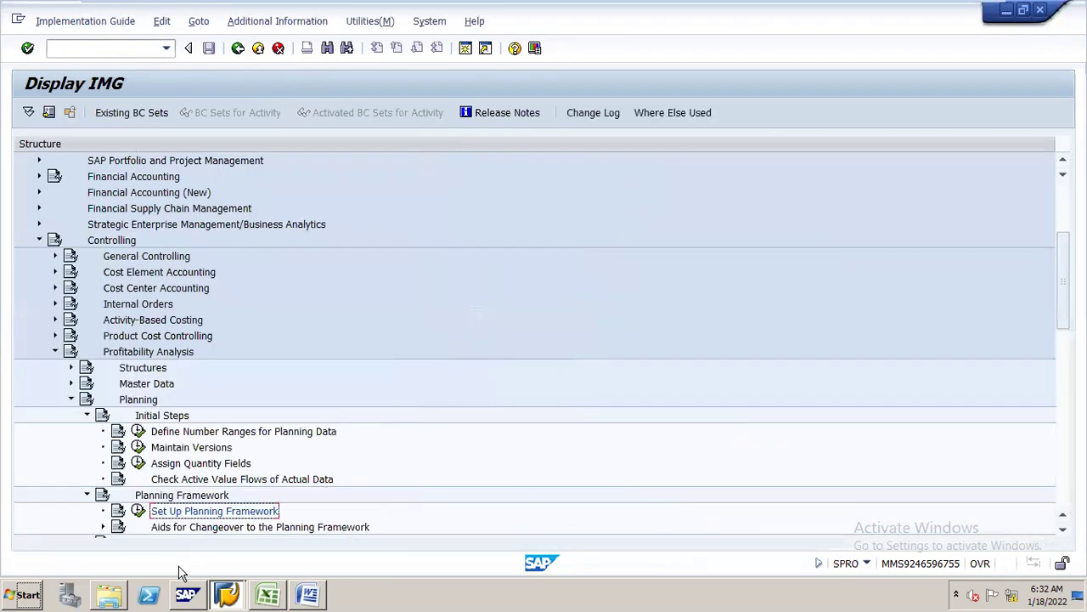
pyautogui.click(138, 510)
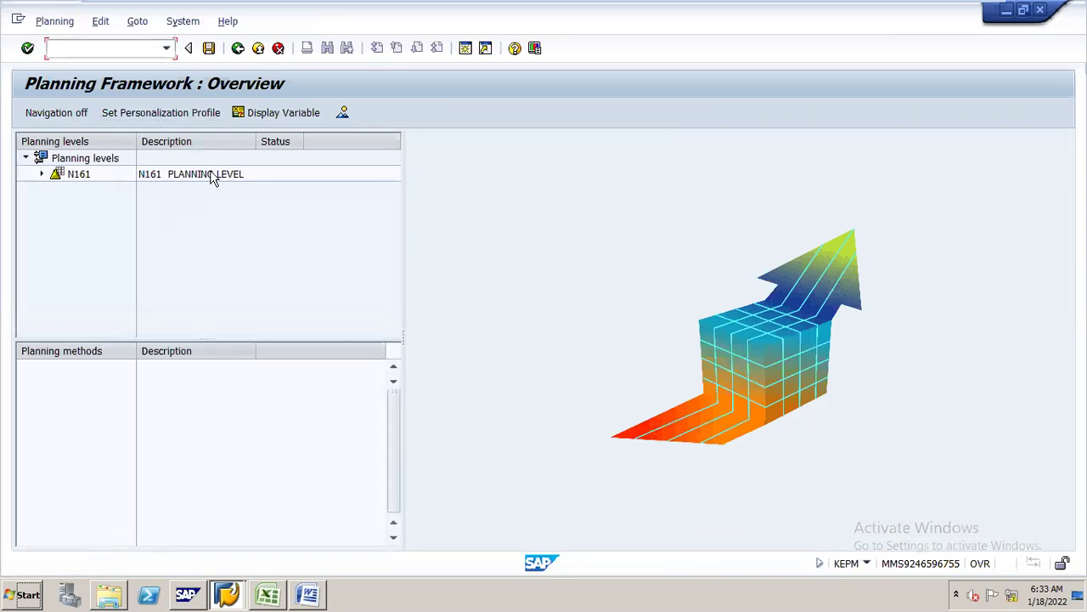
pyautogui.click(212, 175)
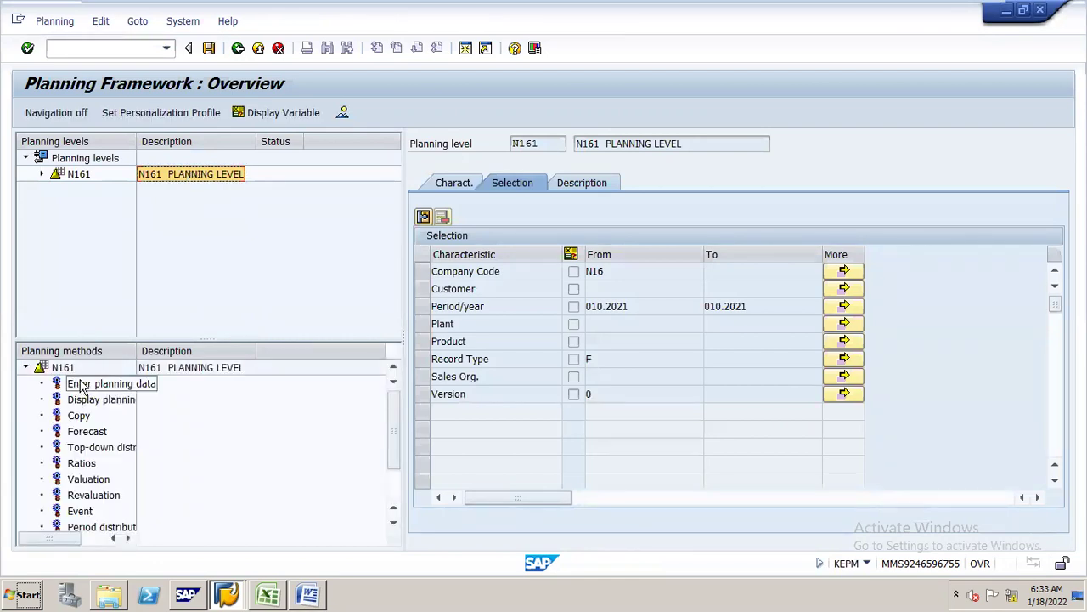
pyautogui.click(83, 388)
pyautogui.doubleClick(82, 387)
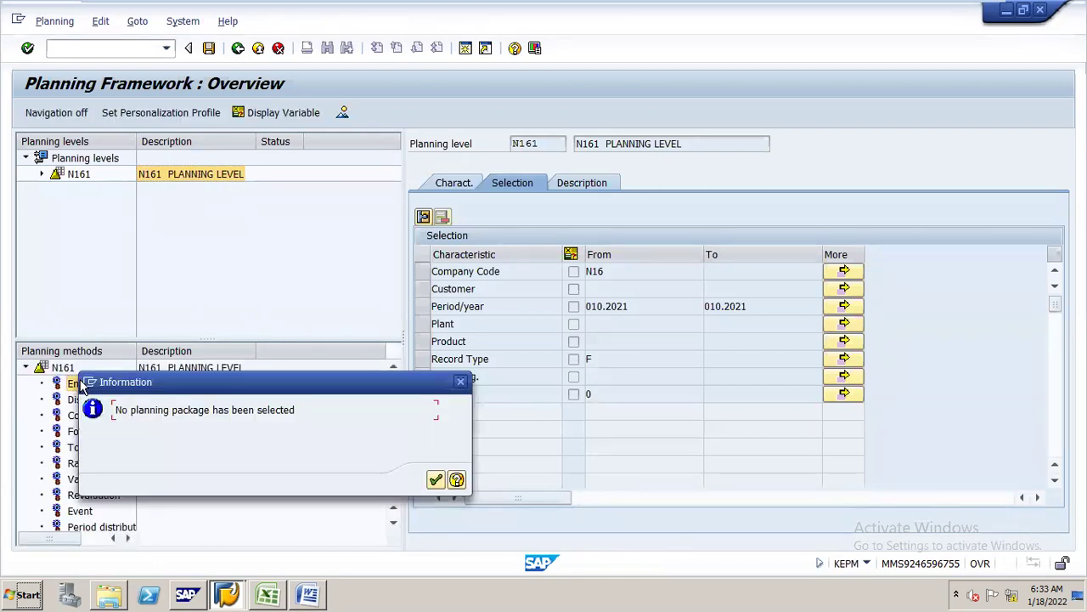
pyautogui.click(462, 381)
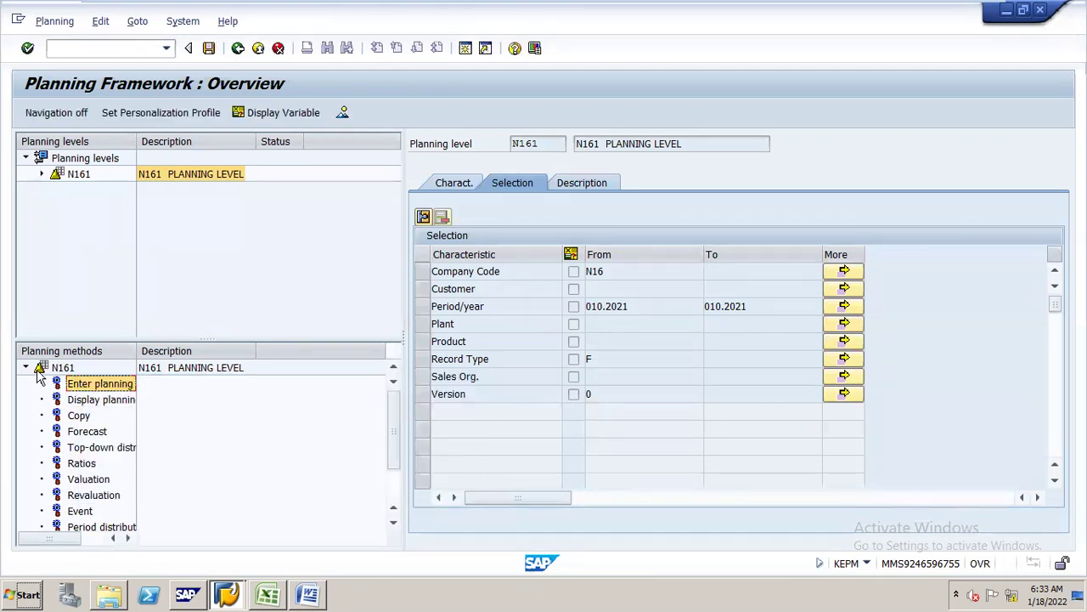
pyautogui.doubleClick(91, 388)
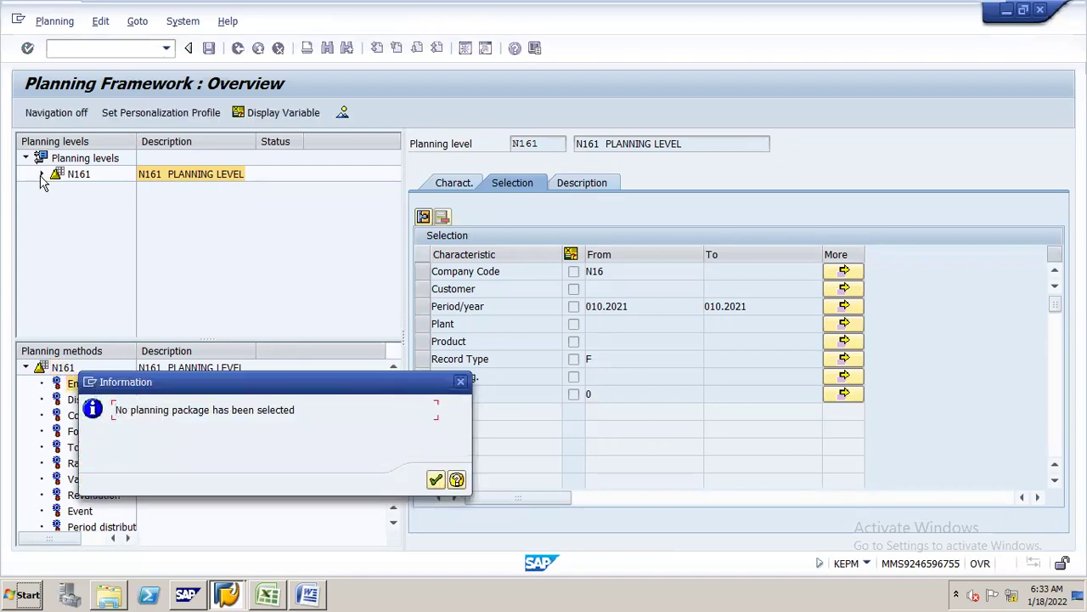
pyautogui.click(460, 381)
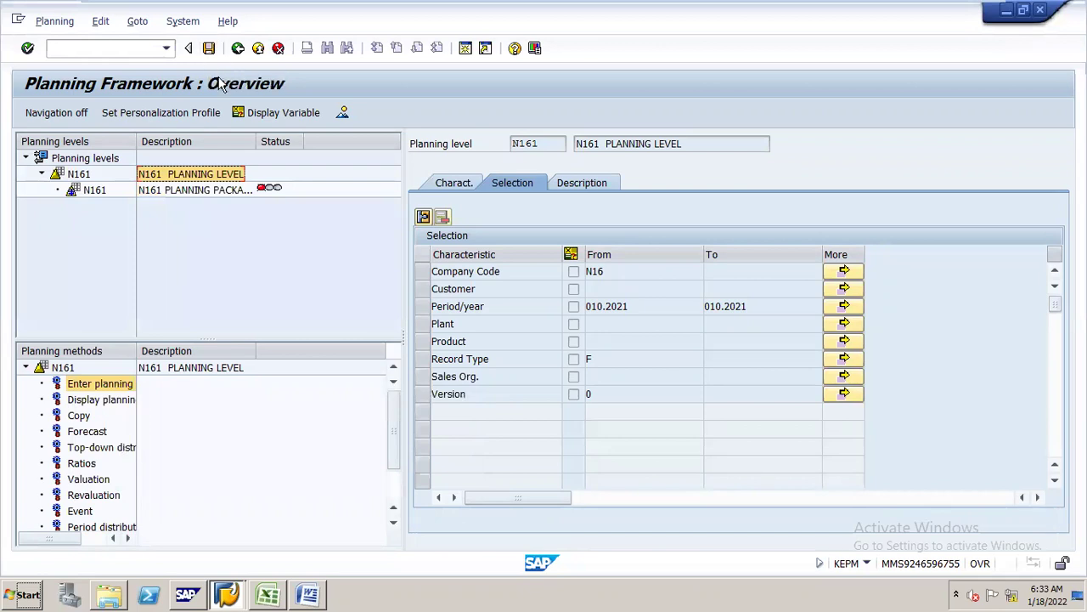
# - With package N161 selected, bring up the context options for the Enter planning data method
pyautogui.click(211, 190)
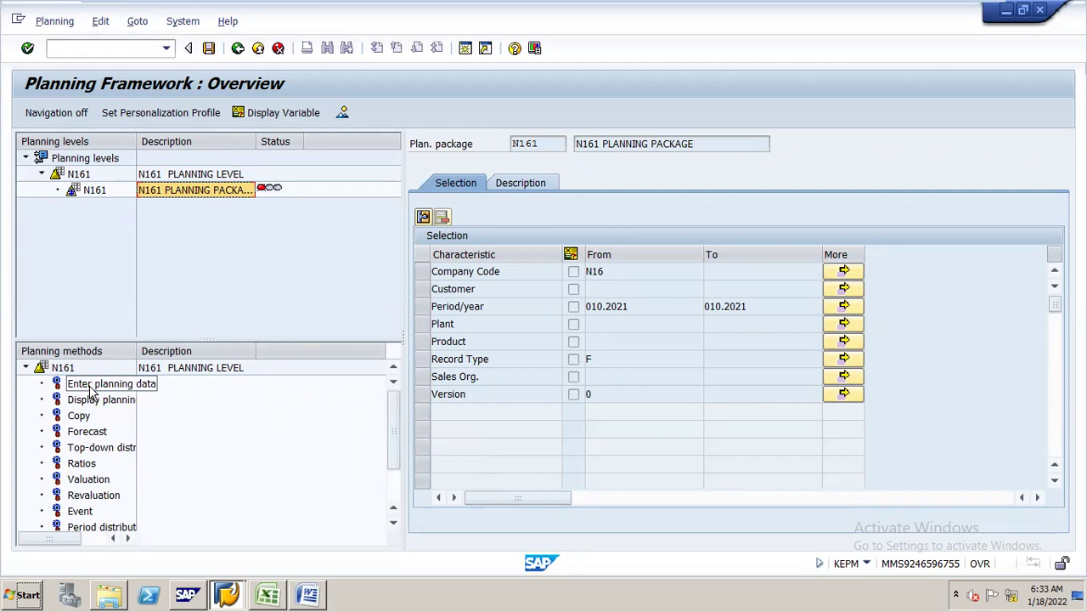
pyautogui.click(116, 369)
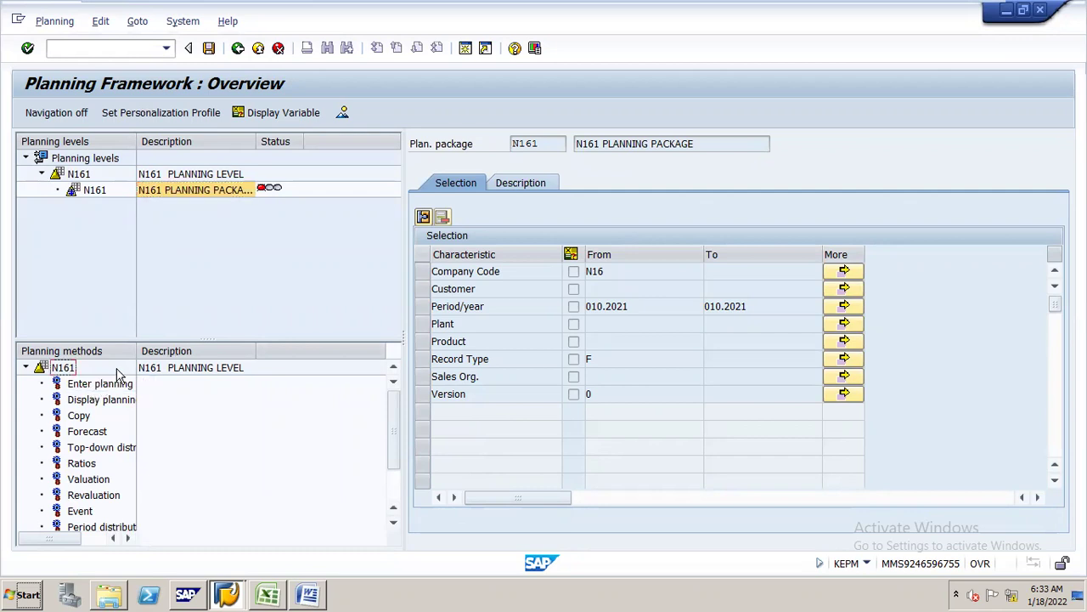
pyautogui.click(119, 386)
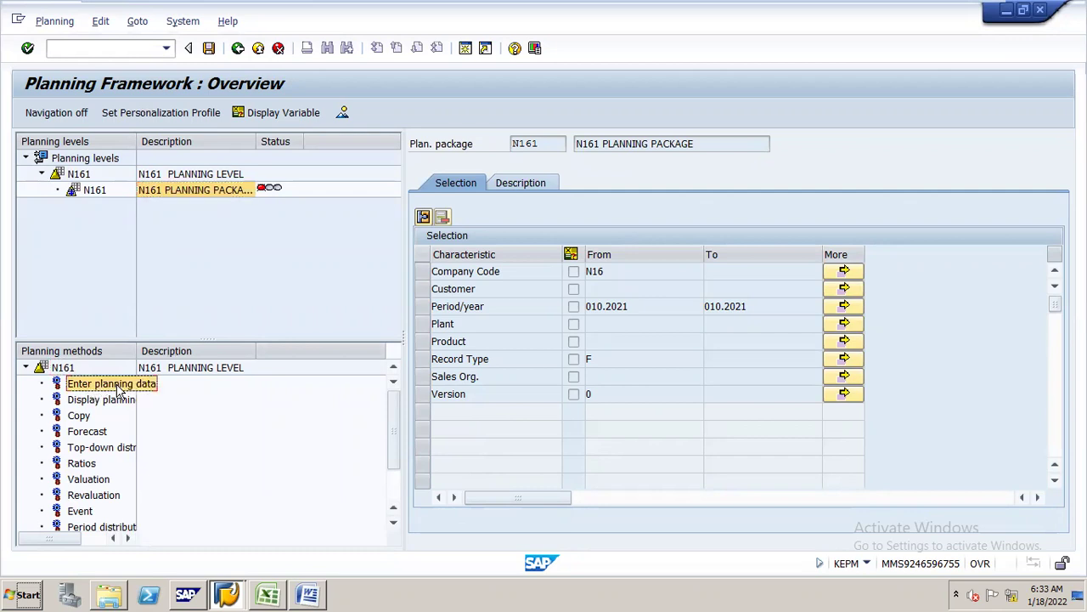
pyautogui.rightClick(119, 387)
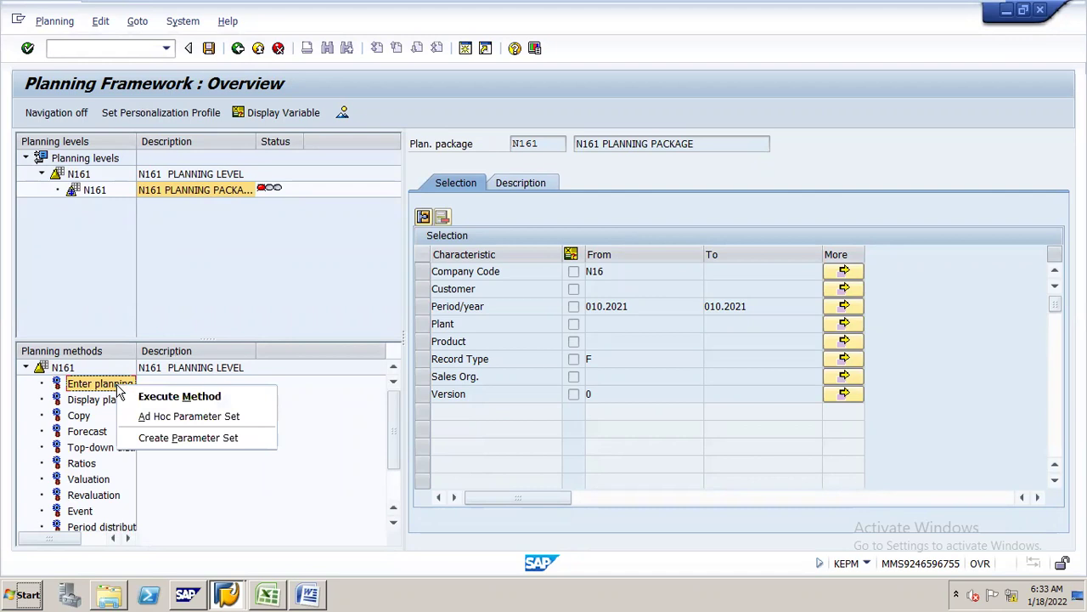
pyautogui.click(98, 388)
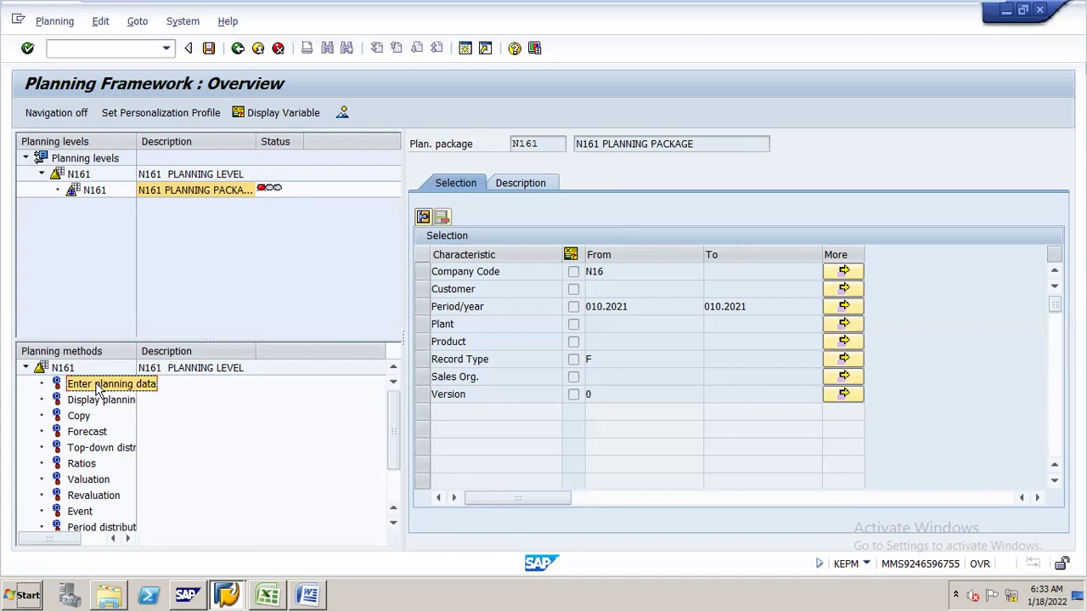
pyautogui.rightClick(98, 388)
pyautogui.click(209, 301)
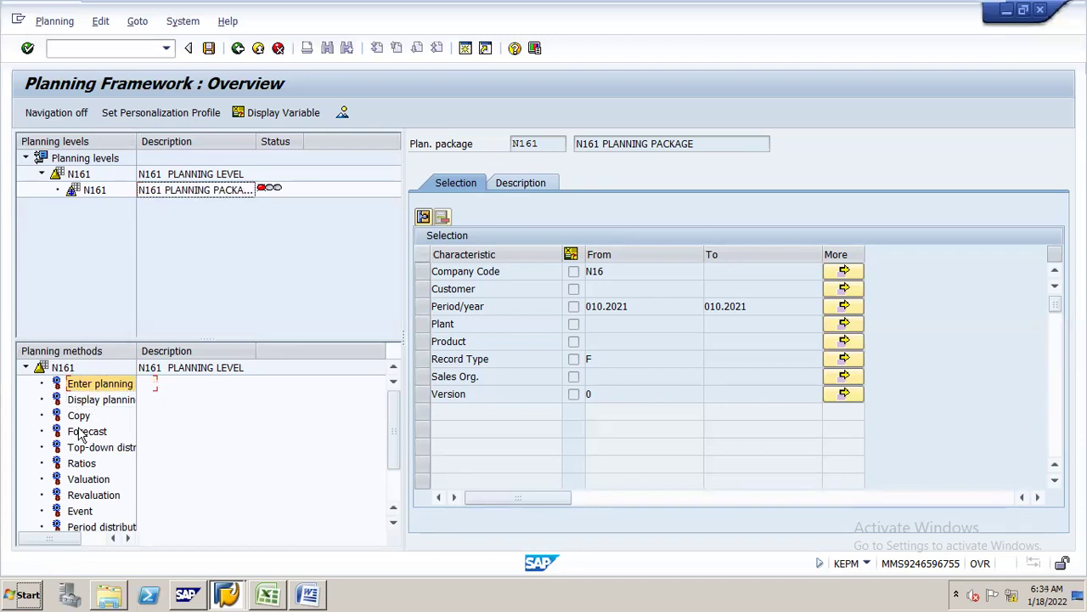
pyautogui.click(95, 386)
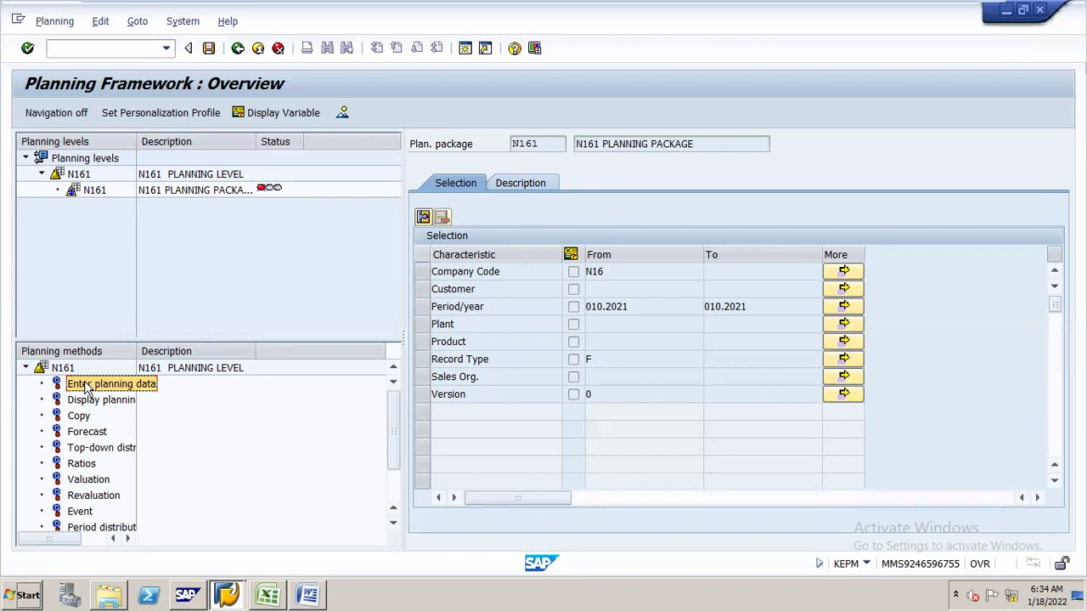
pyautogui.rightClick(86, 386)
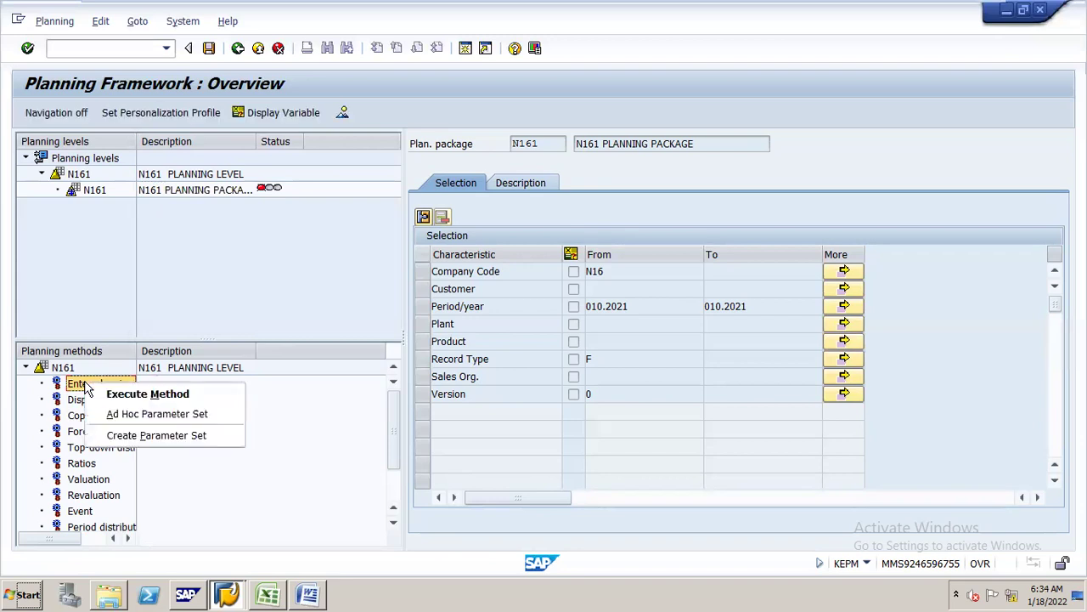
# - Create parameter set N161 with description 'parameter set N161' for Enter planning data
pyautogui.click(129, 437)
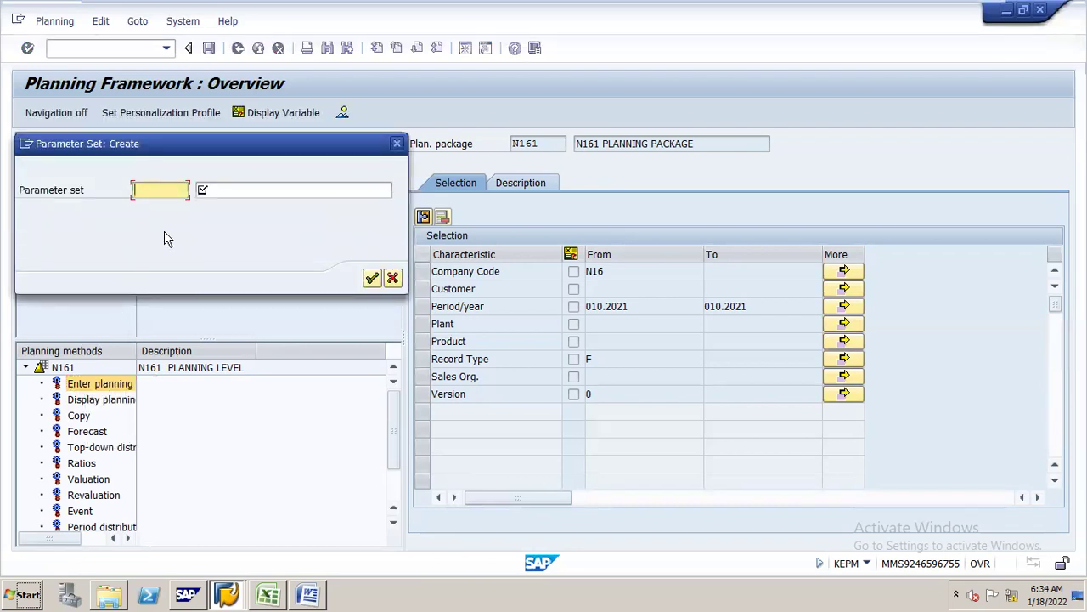
pyautogui.write('N161')
pyautogui.press('Tab')
pyautogui.write('V')
pyautogui.press('BackSpace')
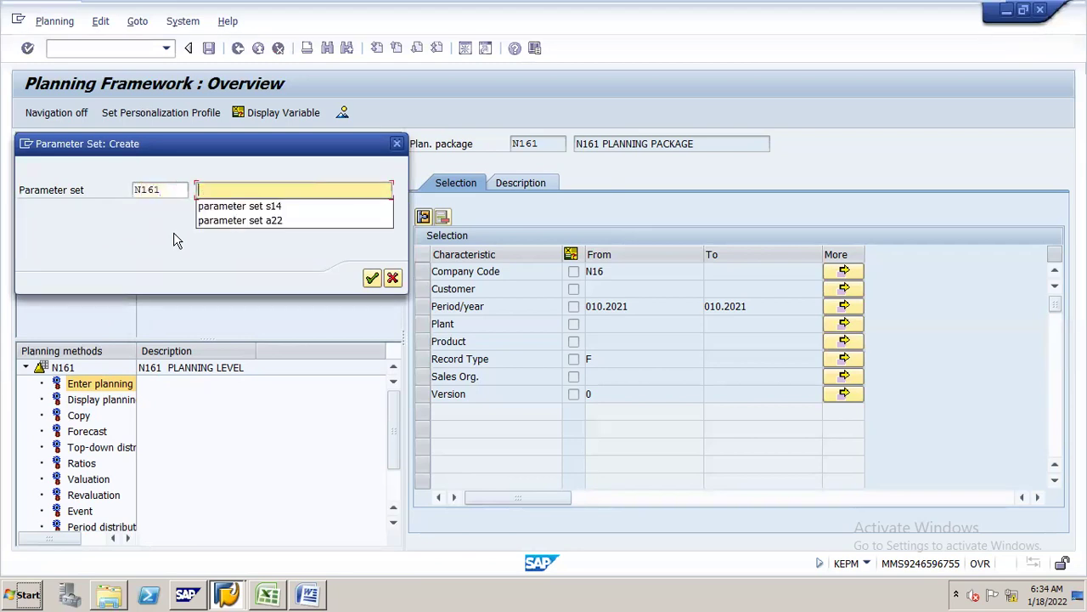
pyautogui.write('parameter set N161')
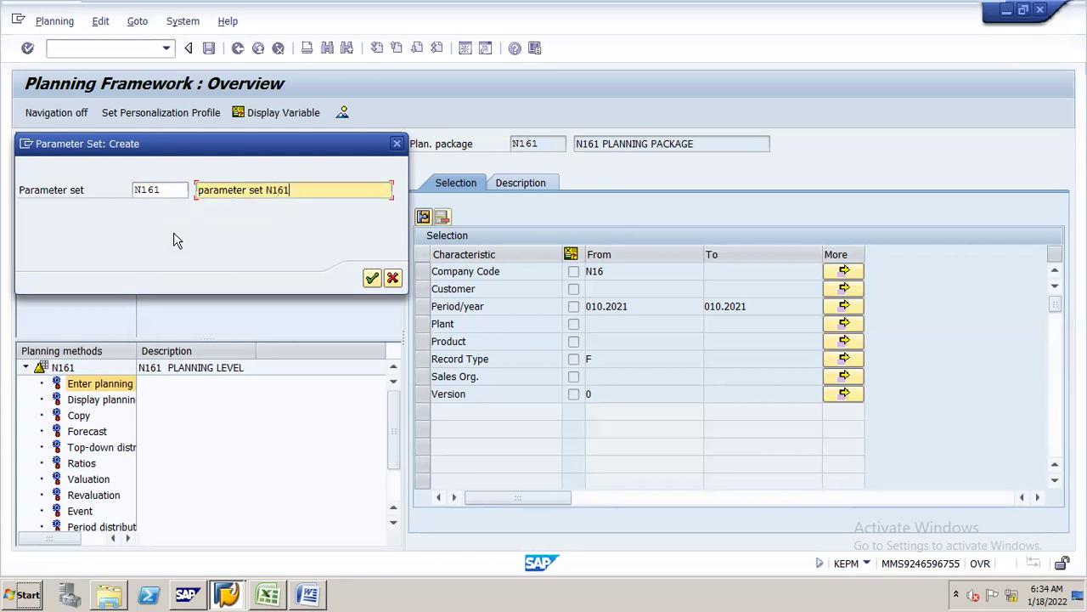
pyautogui.press('Return')
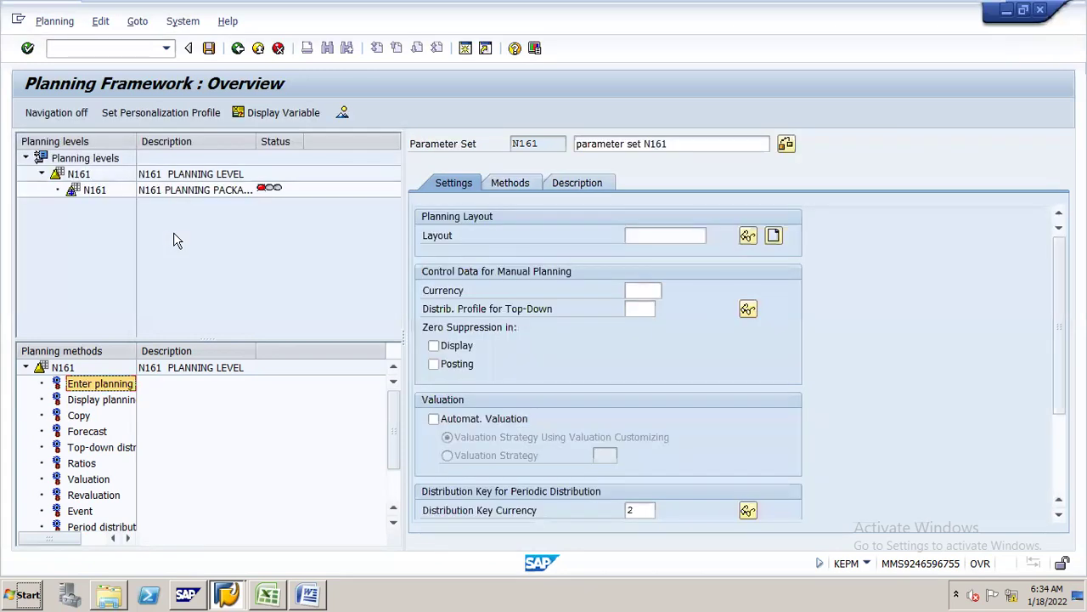
# - Restore the ECC 6.0 EHP 5 virtual machine window from the VMware taskbar preview
pyautogui.moveTo(943, 7)
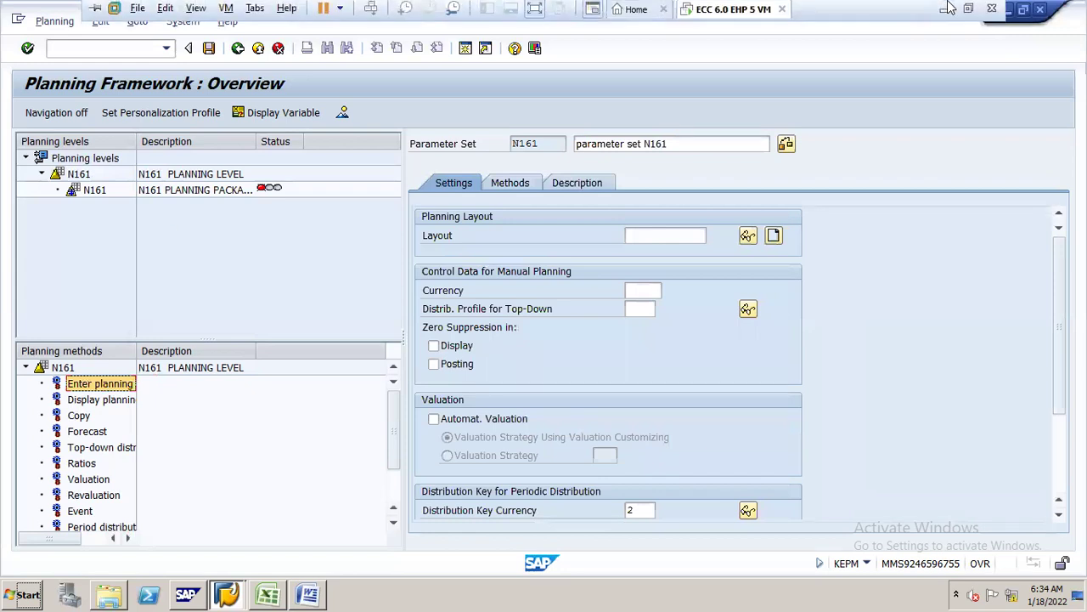
pyautogui.click(945, 12)
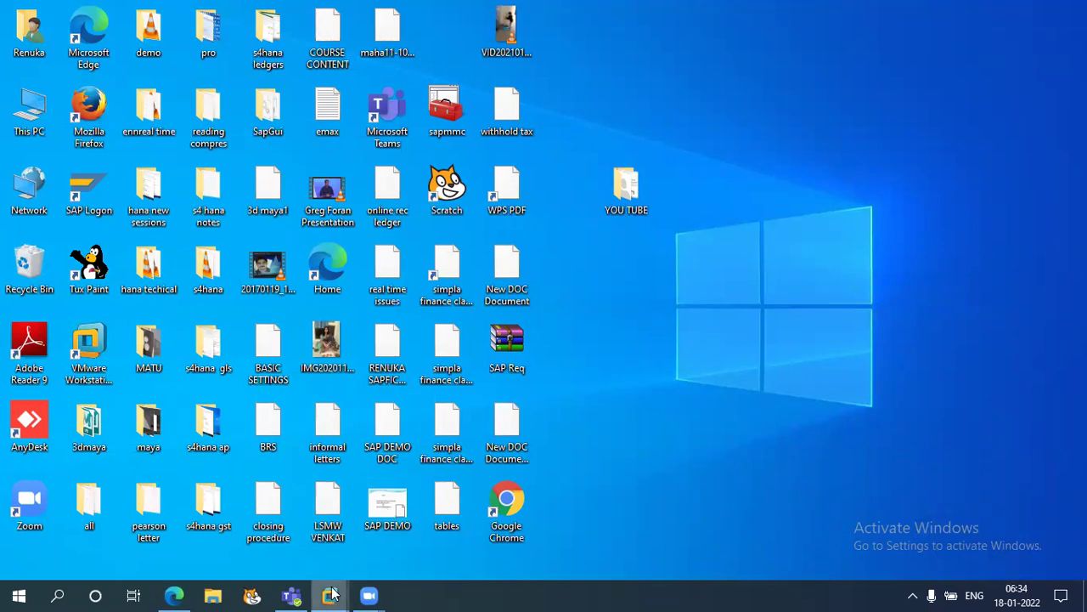
pyautogui.moveTo(332, 593)
pyautogui.click(395, 503)
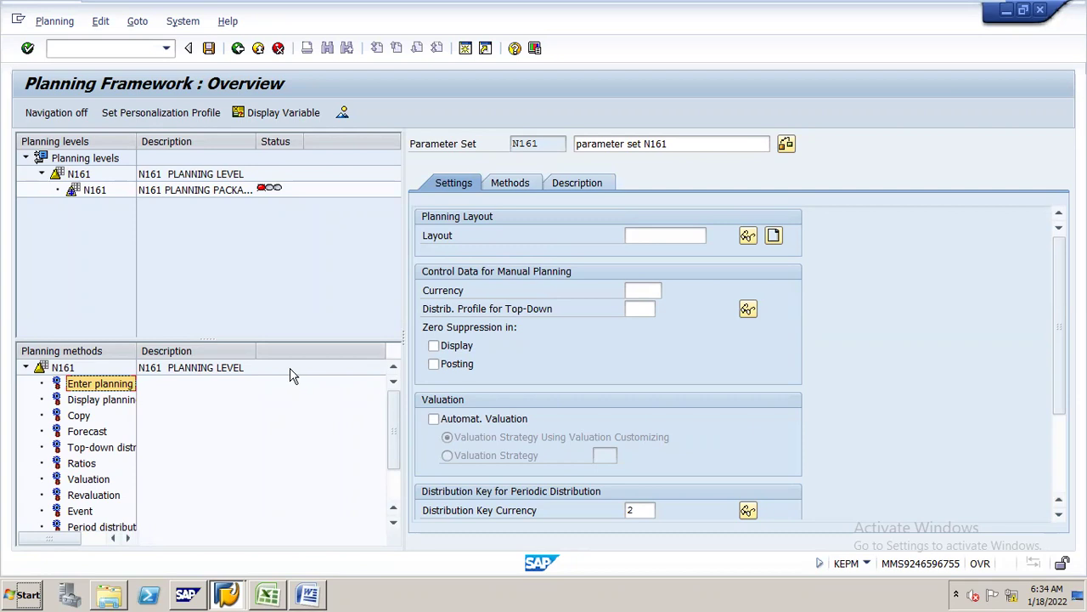
# - Create planning layout N161 with the description 'layout'
pyautogui.click(775, 238)
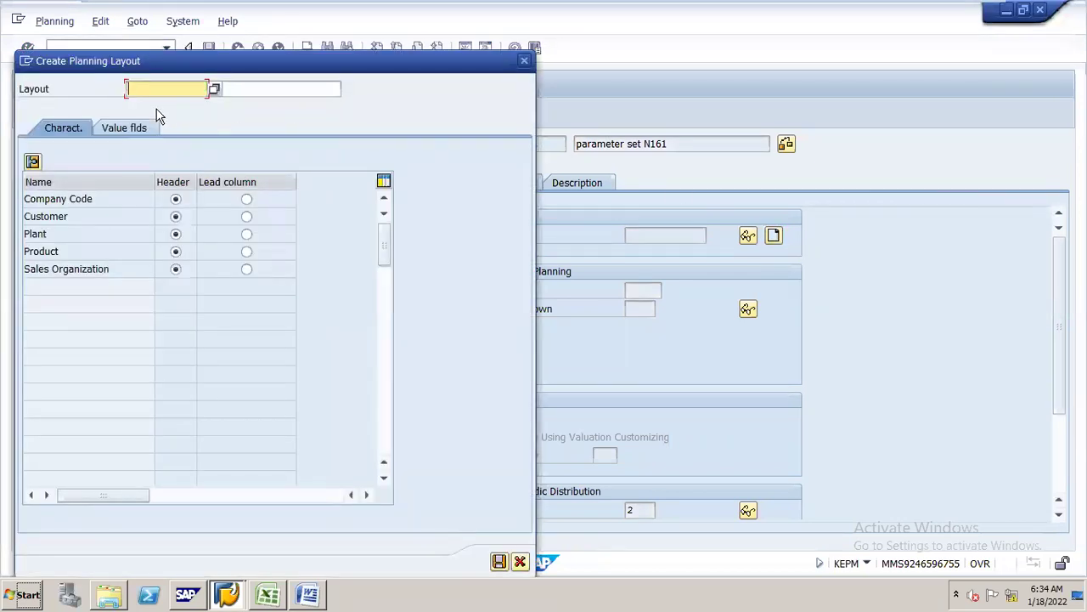
pyautogui.write('N161')
pyautogui.press('Tab')
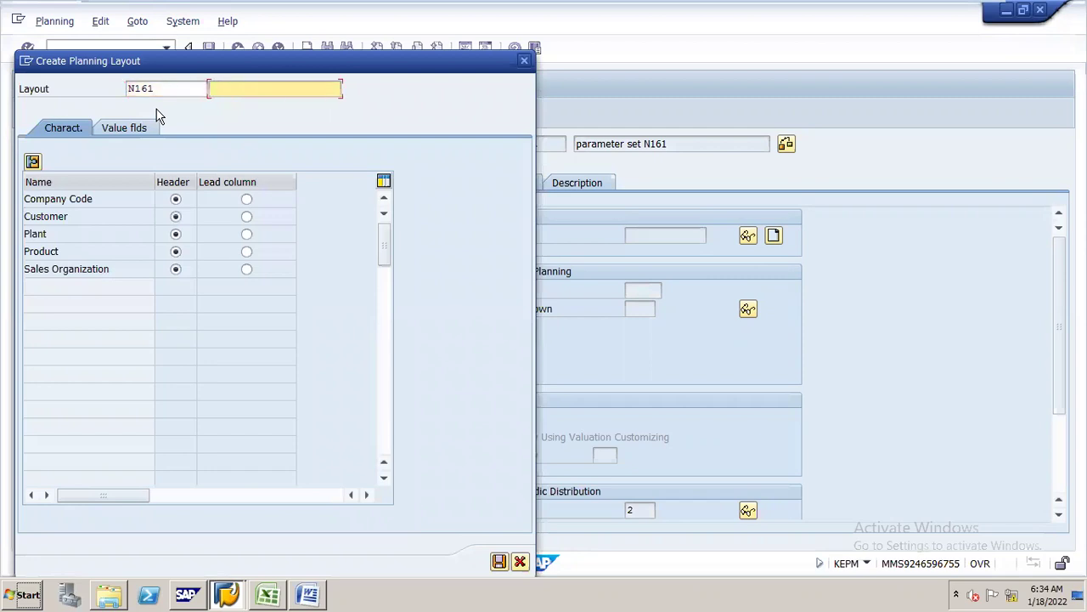
pyautogui.press('Down')
pyautogui.press('Return')
pyautogui.moveTo(217, 57); pyautogui.dragTo(685, 21)
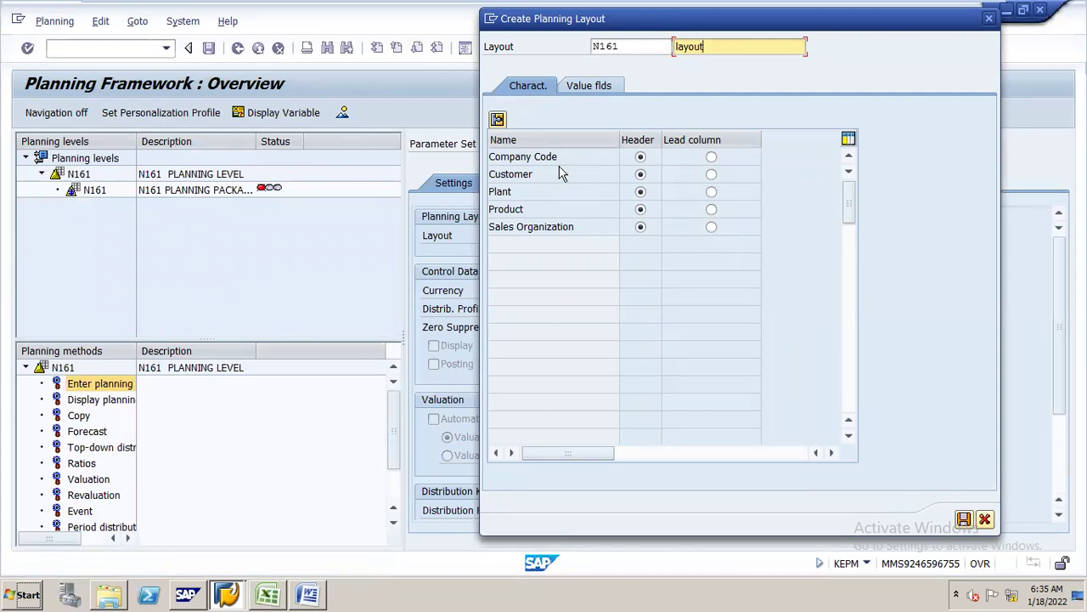
# - Make Customer, Plant and Product lead columns of layout N161
pyautogui.click(711, 174)
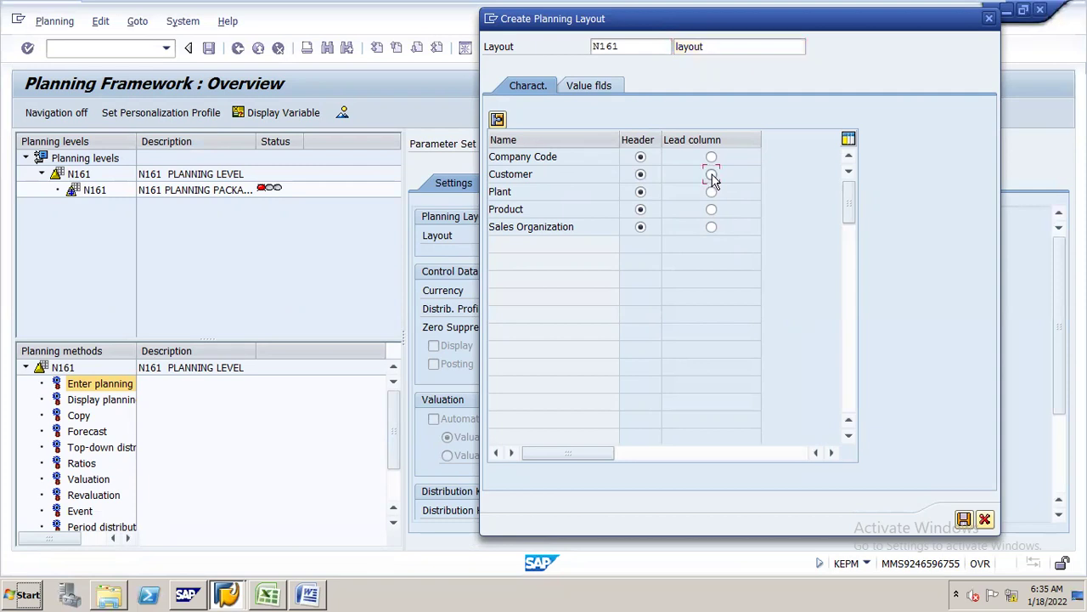
pyautogui.click(711, 191)
pyautogui.click(712, 209)
pyautogui.click(593, 86)
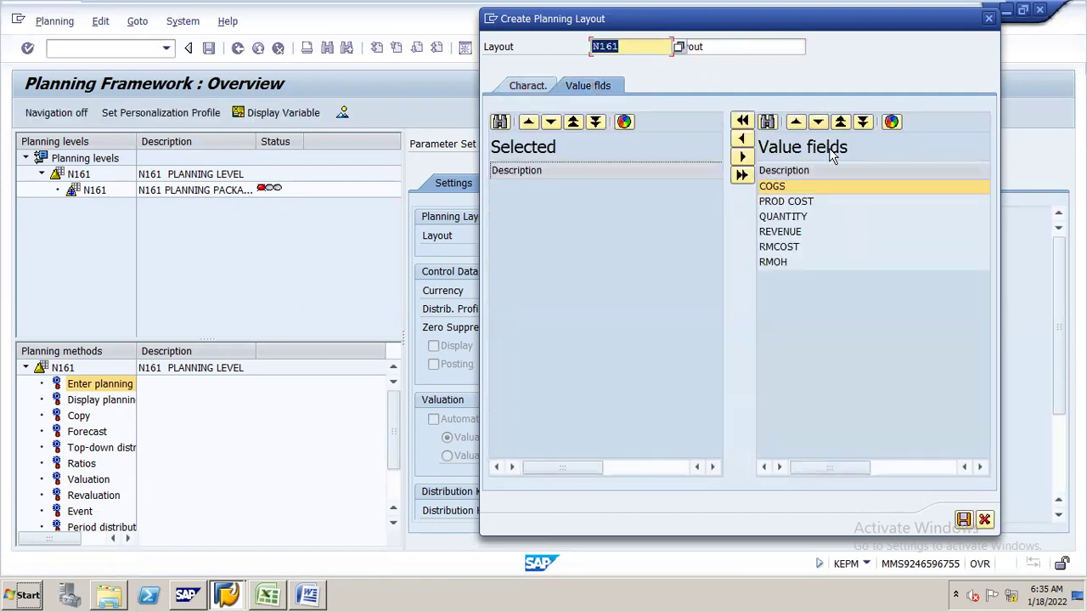
# - Try adding RMCOST and RMOH to the selected value fields, then remove them
pyautogui.click(797, 247)
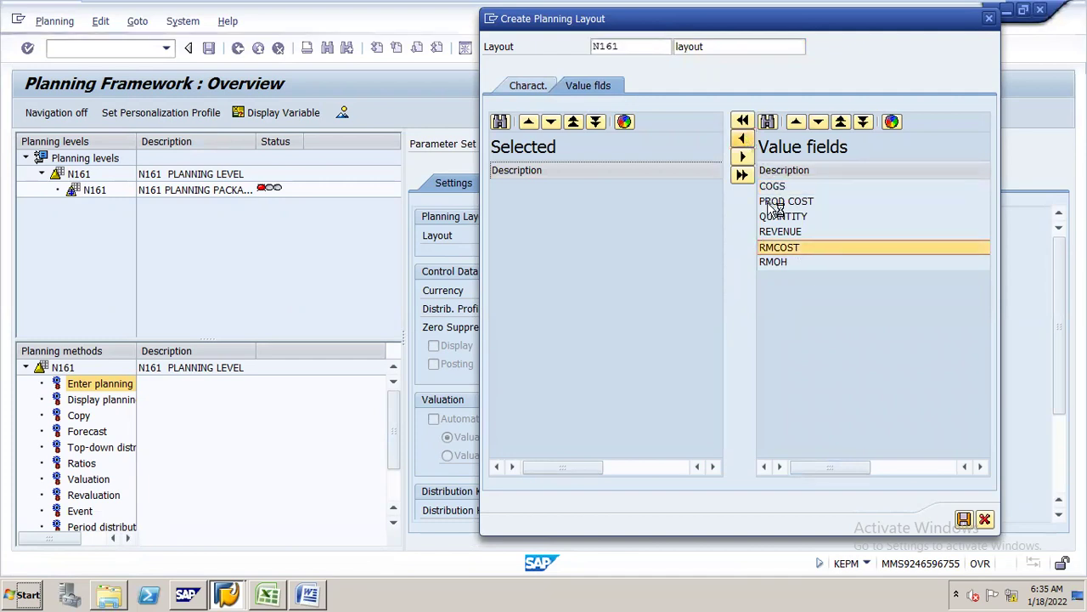
pyautogui.doubleClick(780, 248)
pyautogui.click(782, 247)
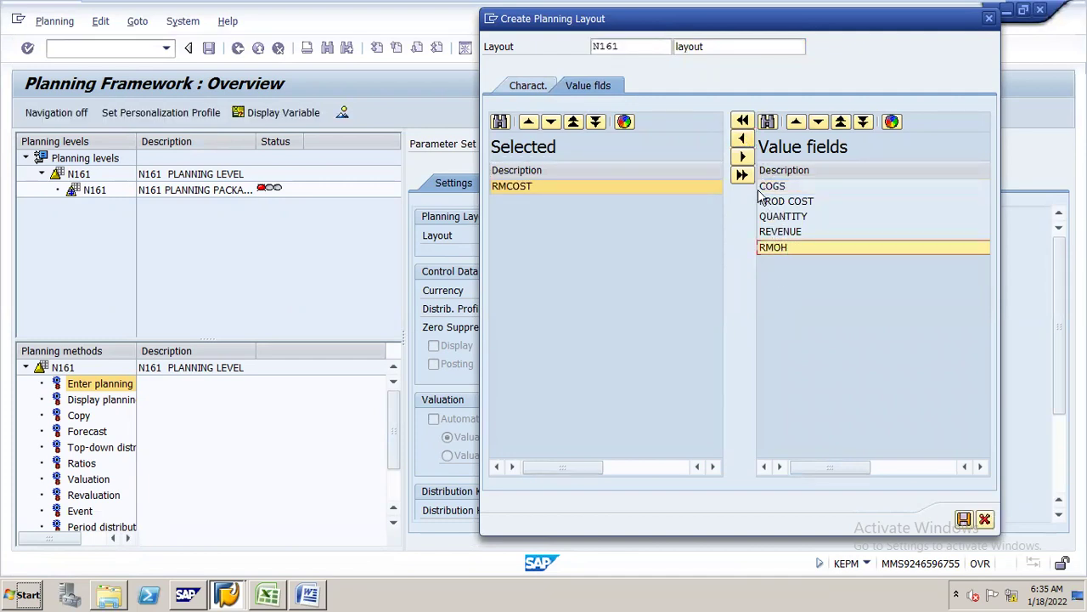
pyautogui.click(742, 138)
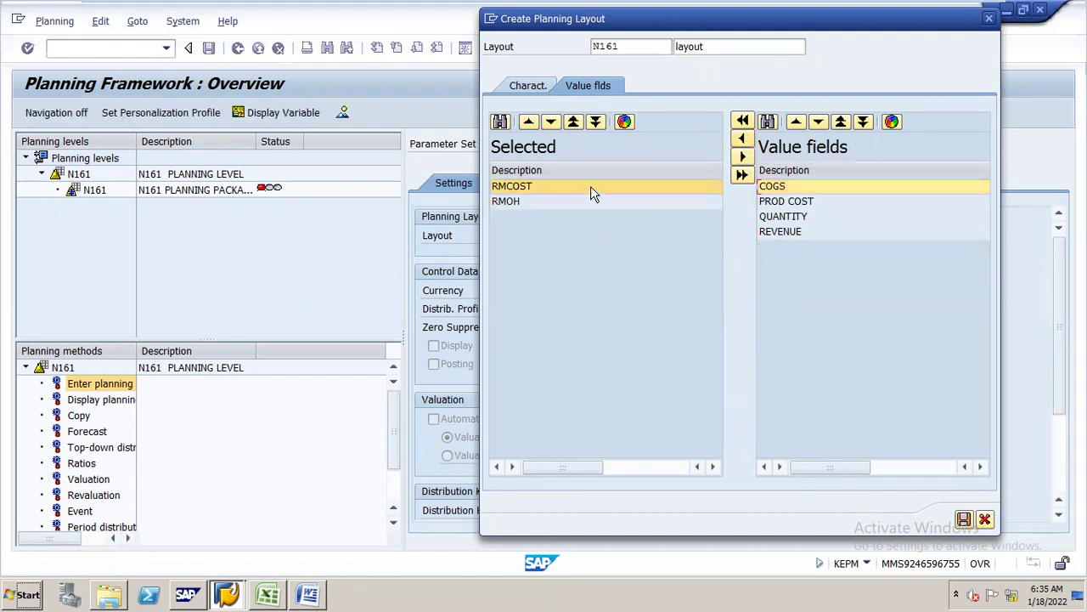
pyautogui.click(590, 186)
pyautogui.click(743, 157)
pyautogui.click(559, 188)
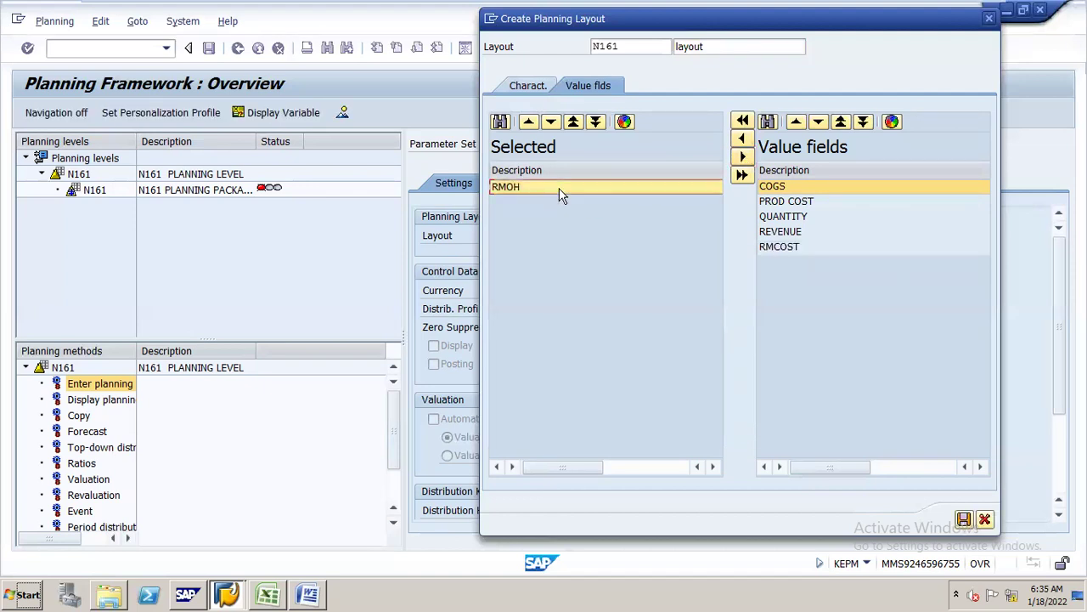
pyautogui.click(744, 158)
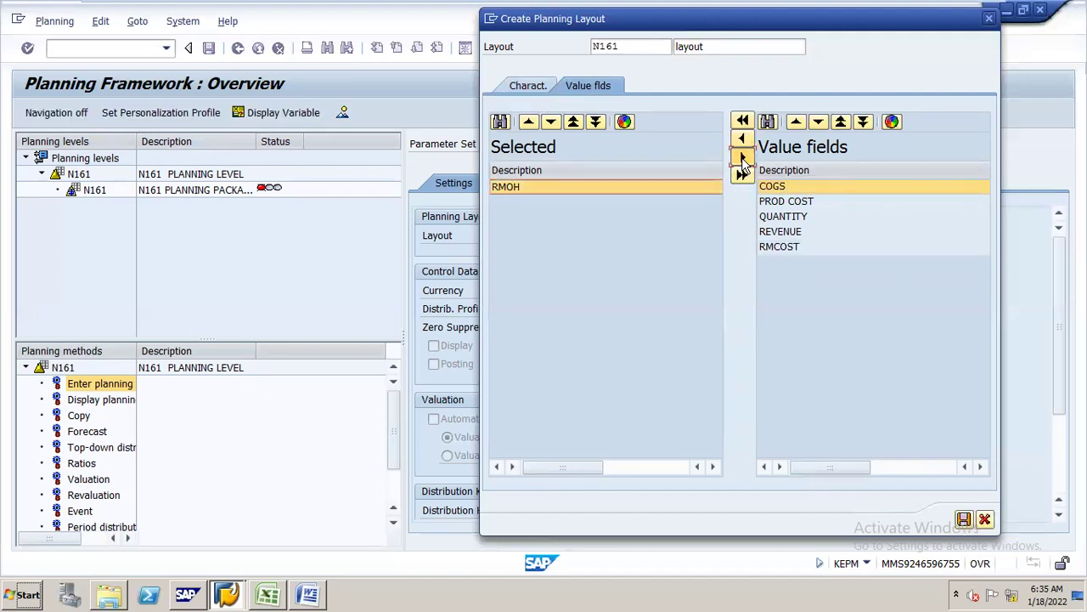
# - Add QUANTITY and REVENUE as the first selected value fields
pyautogui.click(796, 217)
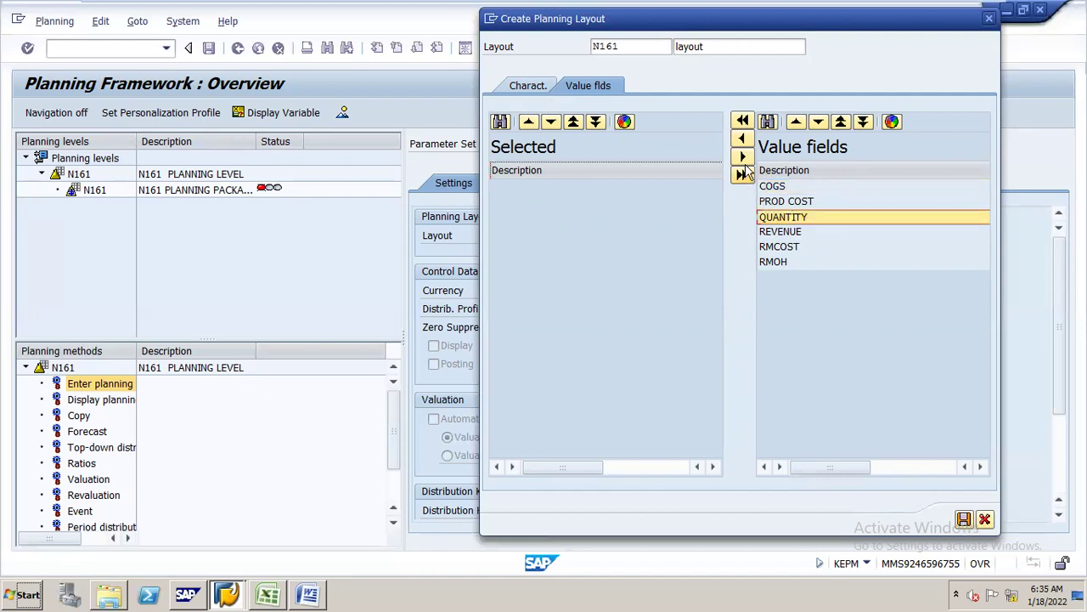
pyautogui.click(742, 138)
pyautogui.click(784, 231)
pyautogui.click(783, 218)
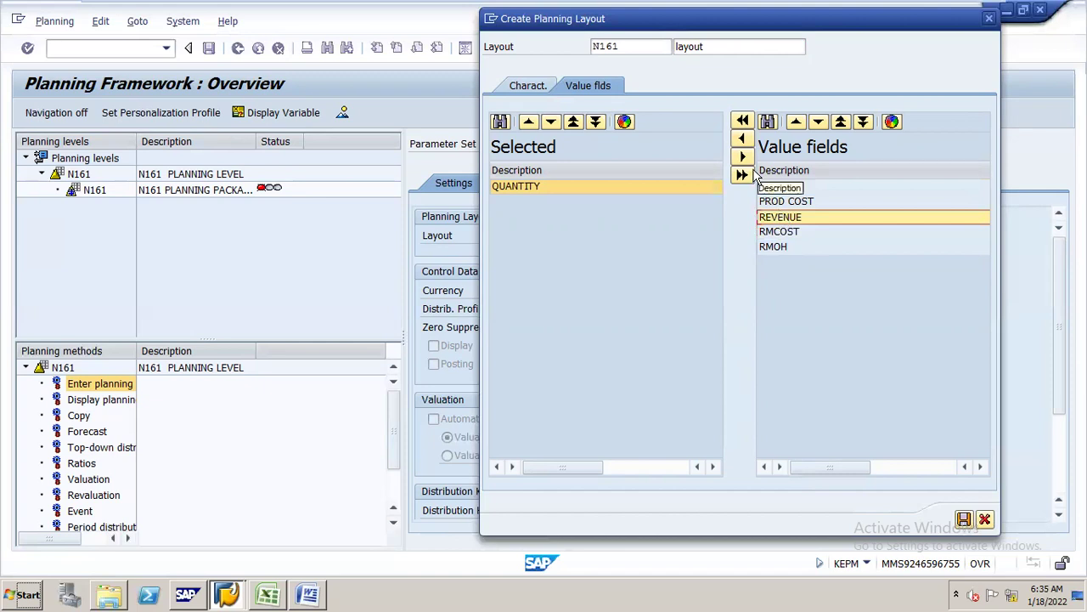
pyautogui.click(742, 138)
pyautogui.click(785, 235)
pyautogui.click(742, 138)
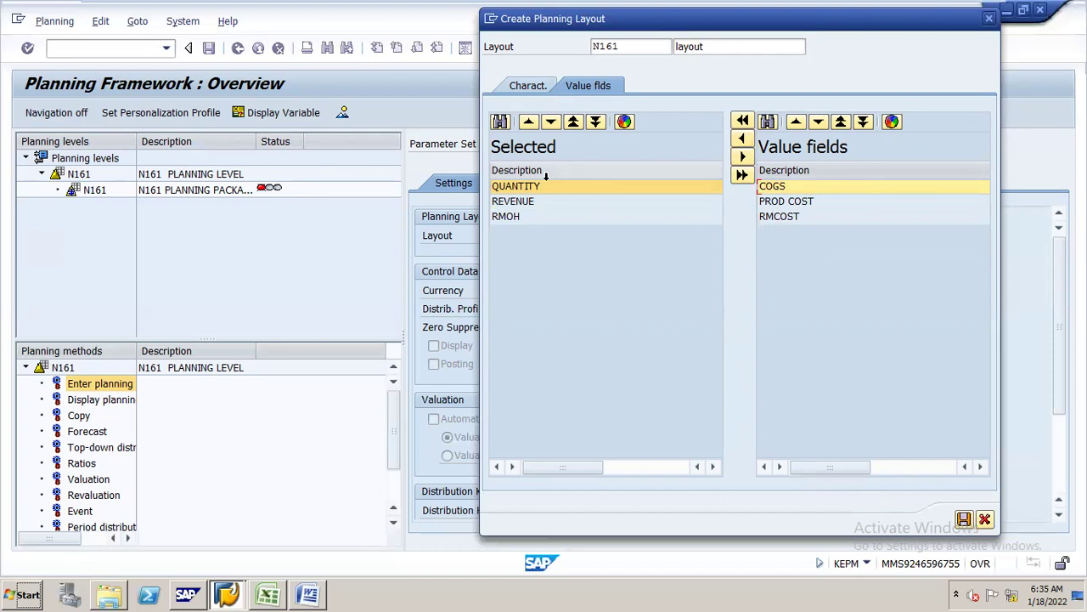
pyautogui.click(529, 216)
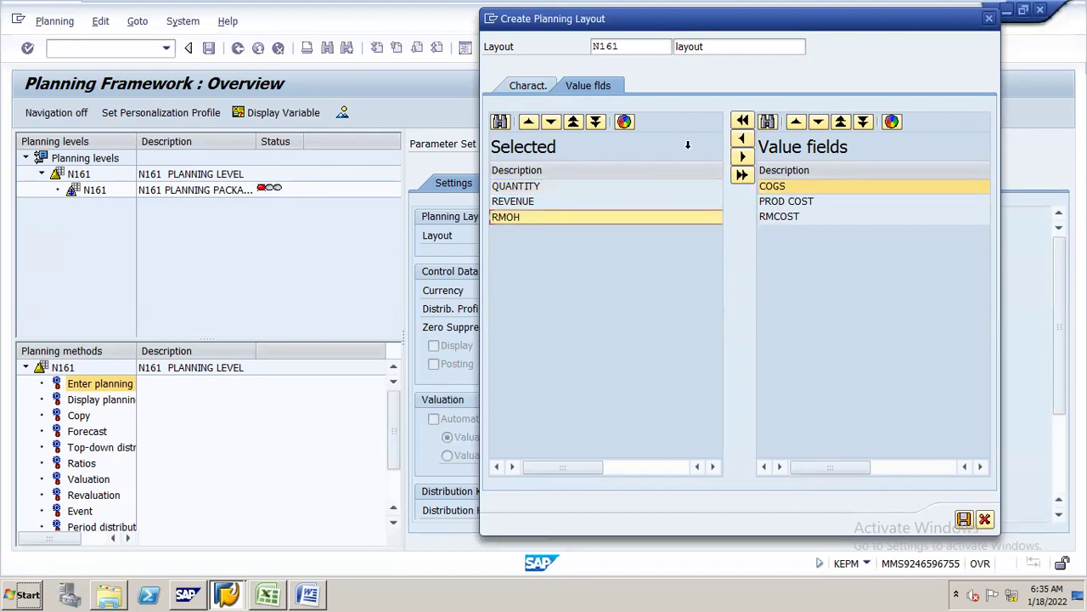
pyautogui.click(743, 157)
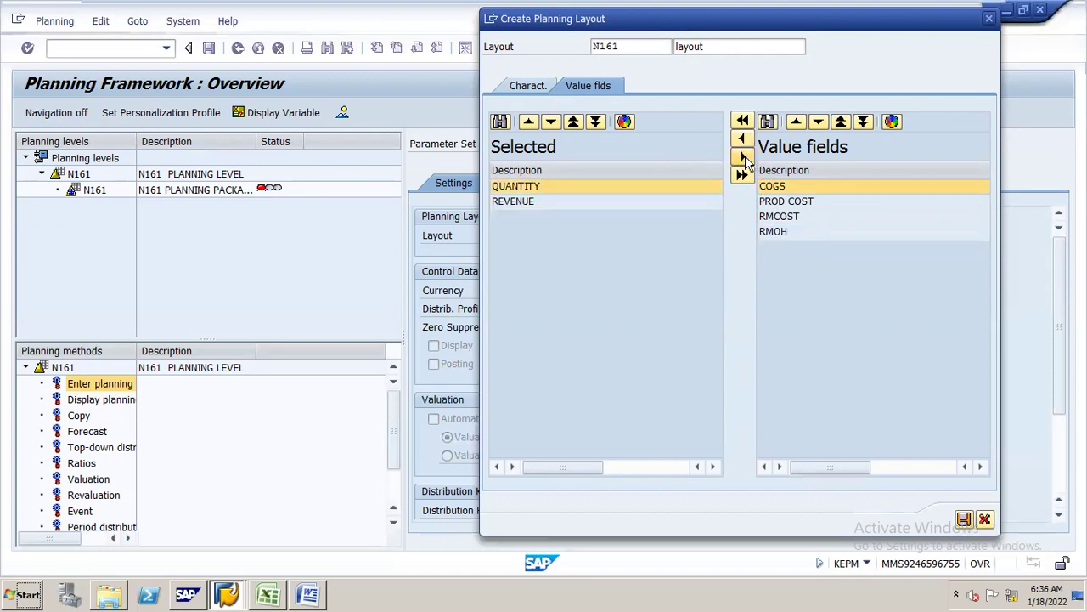
# - Add RMCOST, RMOH, PROD COST and COGS, then return to the characteristics
pyautogui.click(780, 216)
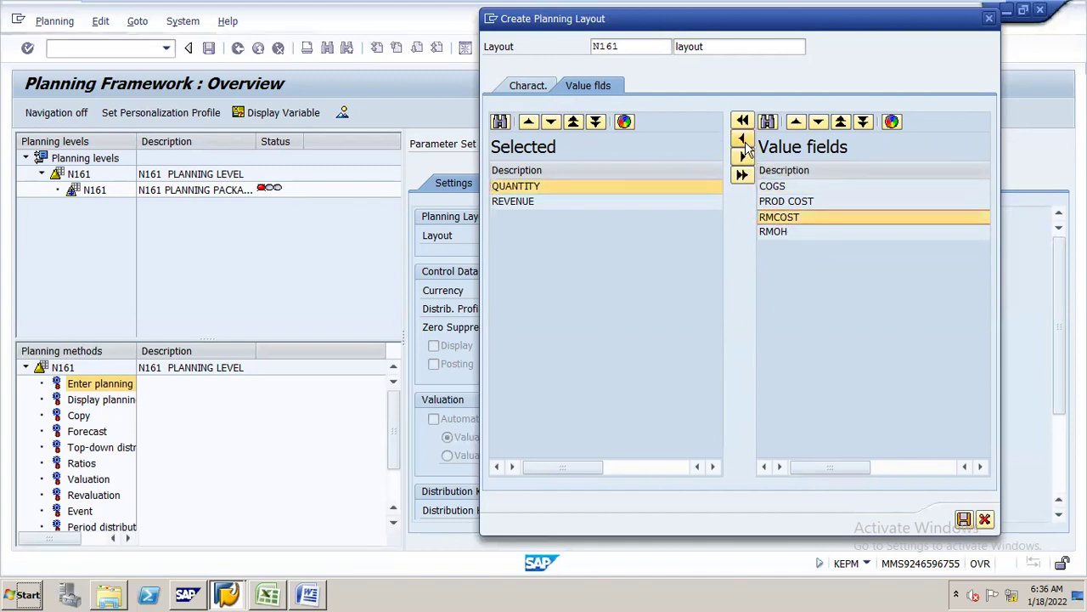
pyautogui.click(743, 140)
pyautogui.click(768, 218)
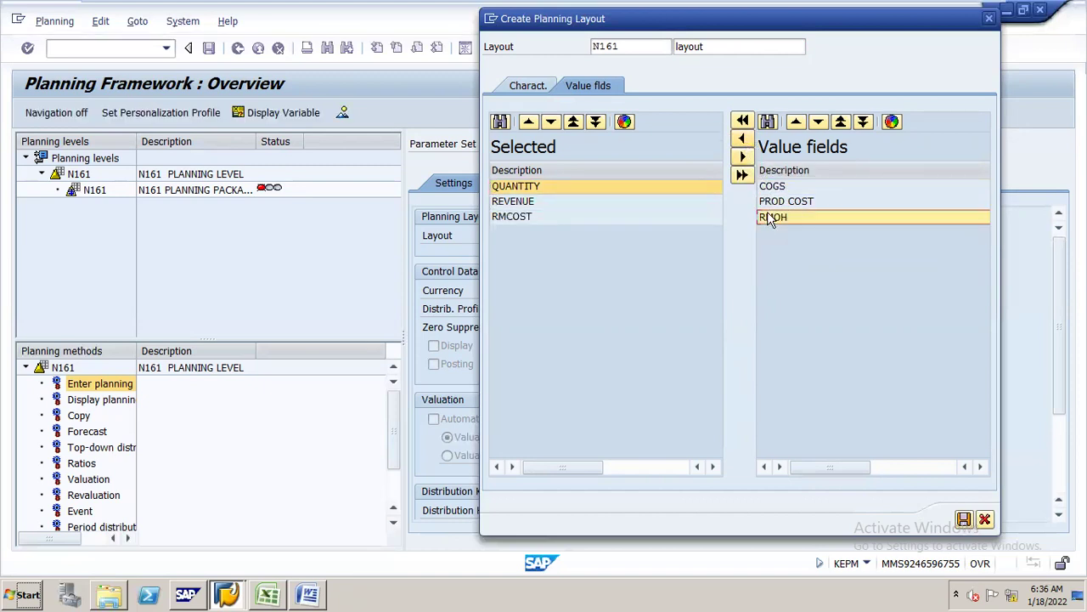
pyautogui.click(743, 139)
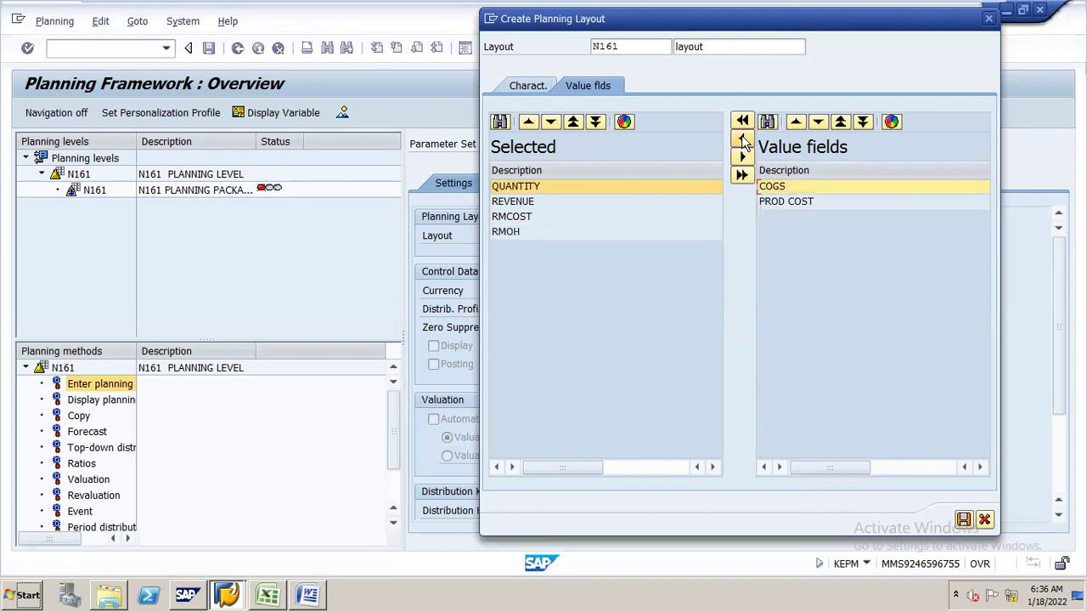
pyautogui.click(774, 204)
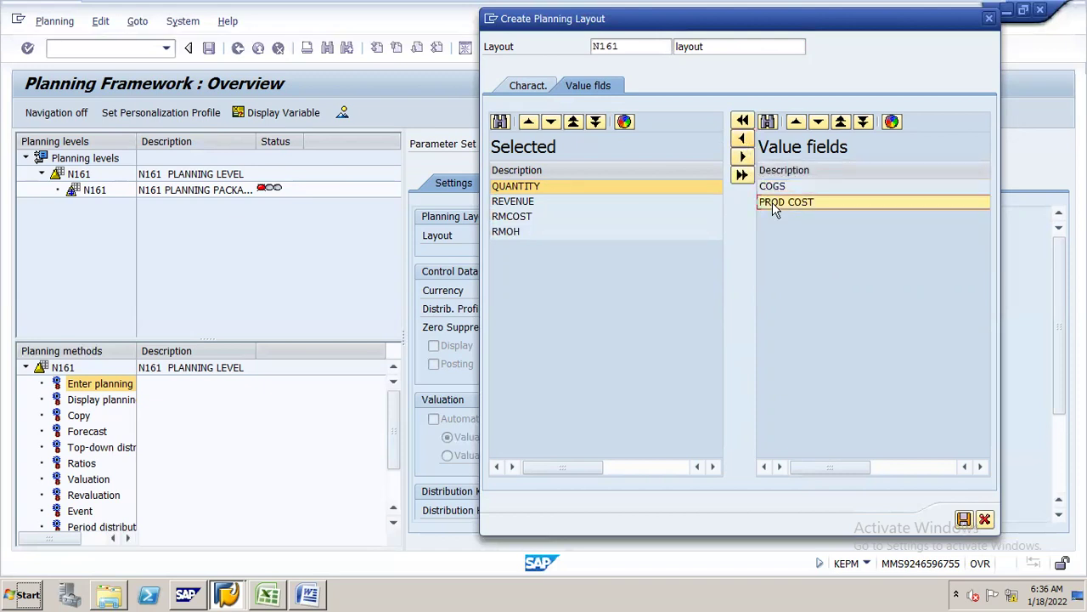
pyautogui.click(744, 139)
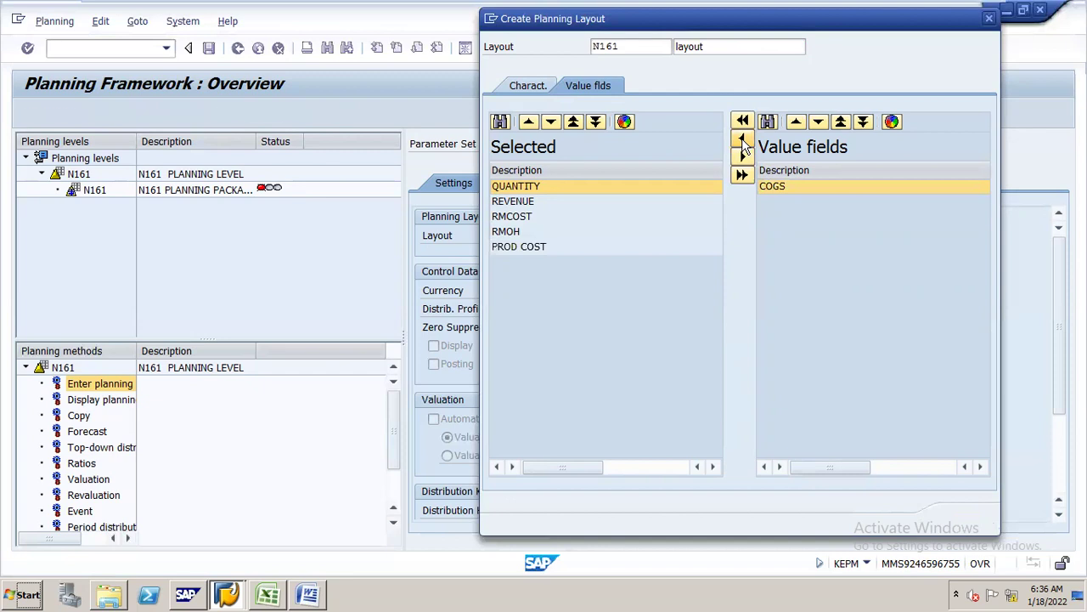
pyautogui.click(774, 189)
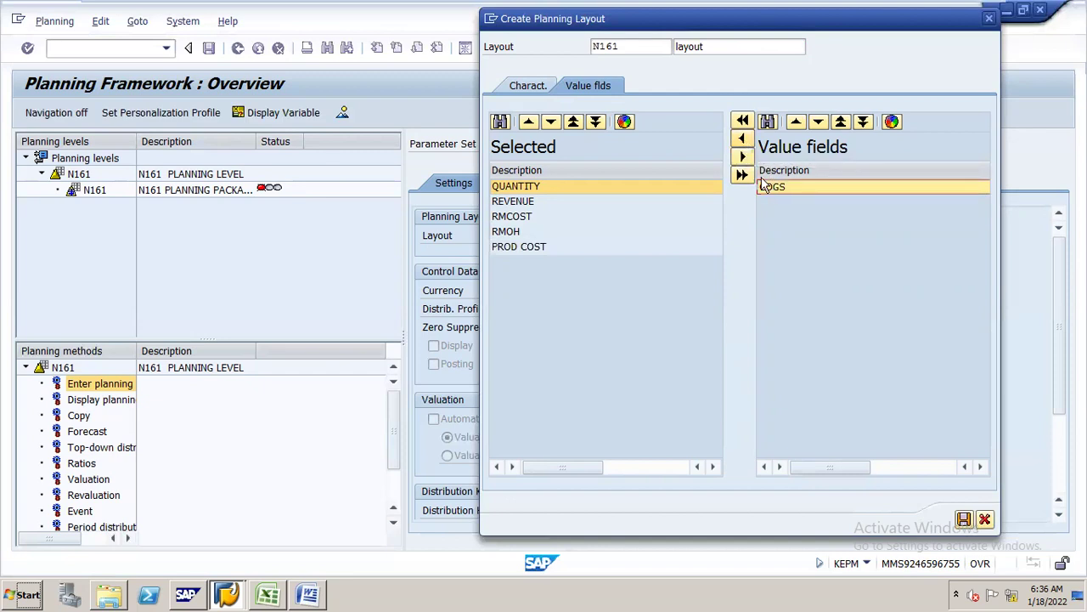
pyautogui.click(743, 139)
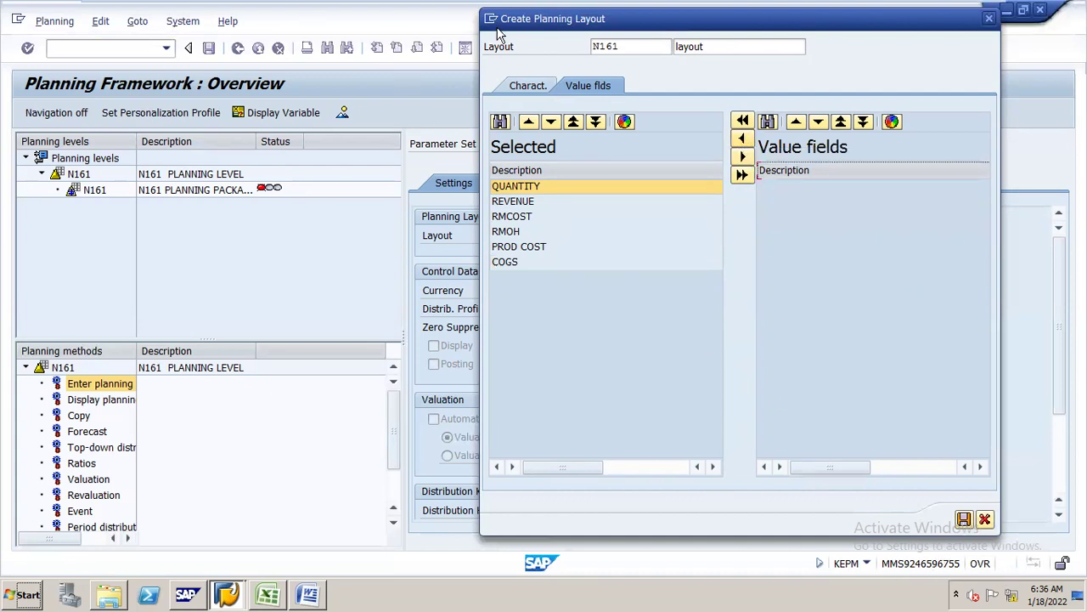
pyautogui.click(524, 88)
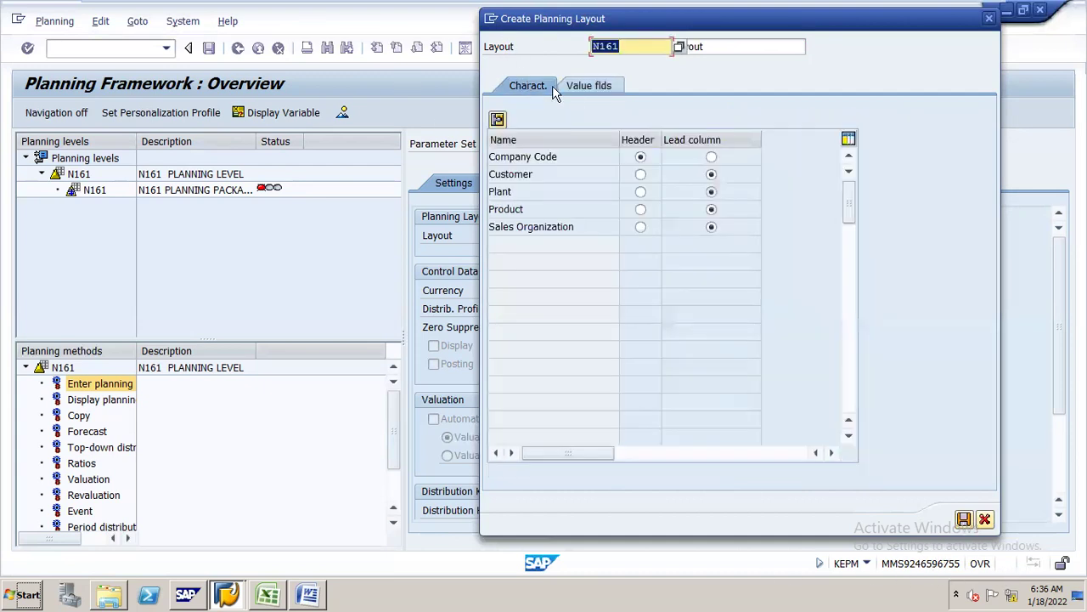
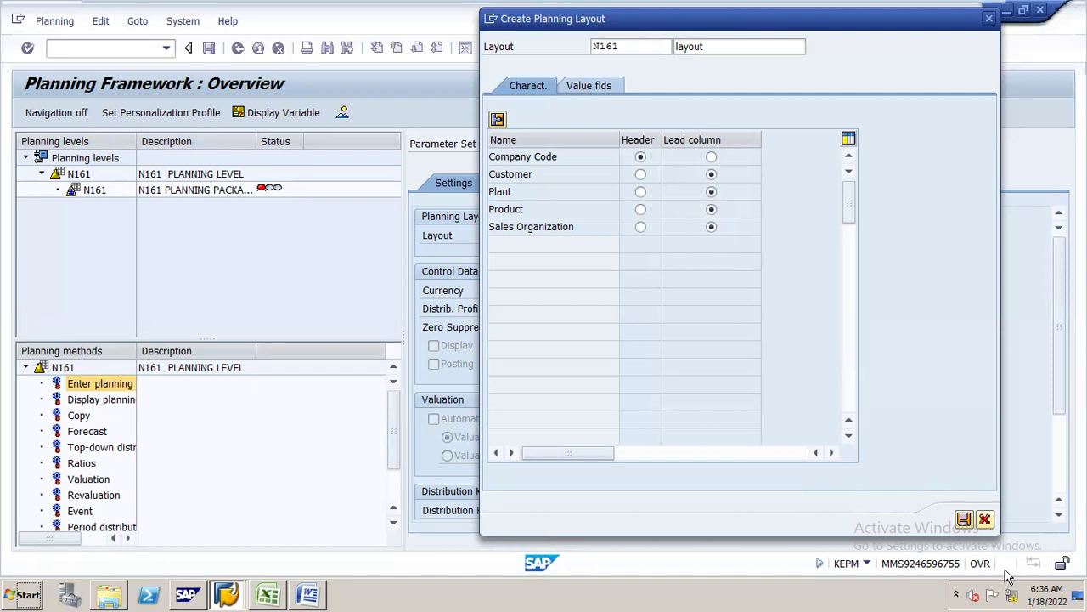
# - Save planning layout N161 with value fields QUANTITY through COGS, then save the parameter set settings
pyautogui.click(589, 87)
pyautogui.click(964, 522)
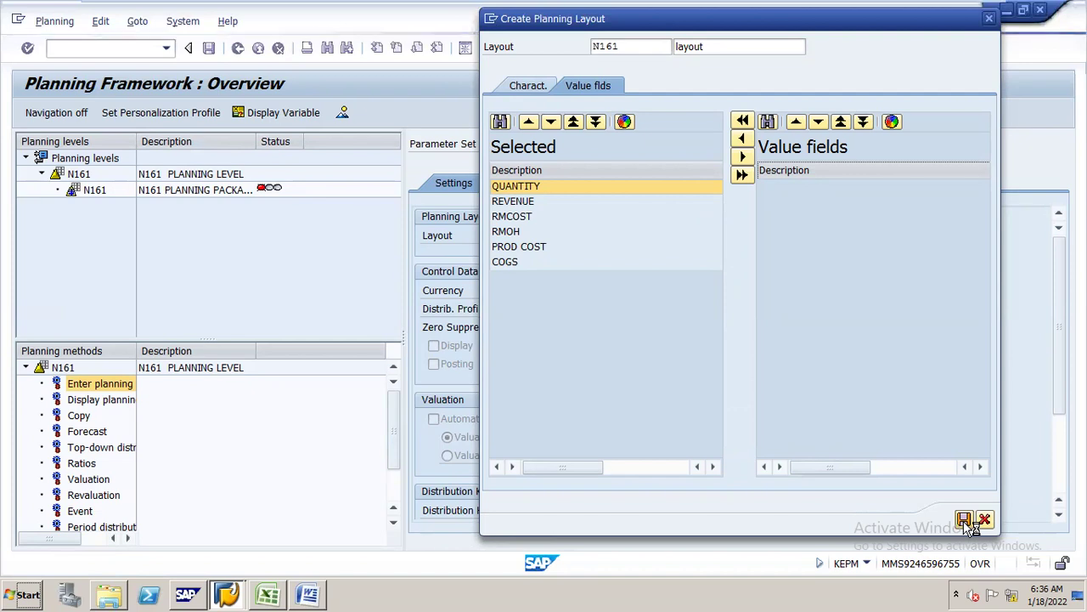
pyautogui.click(964, 520)
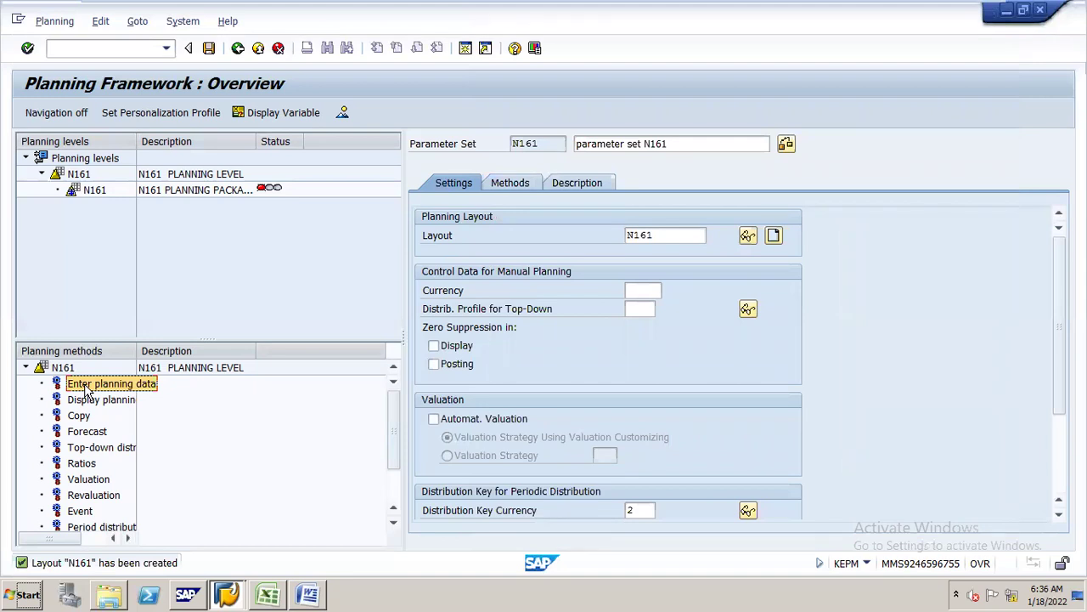
pyautogui.click(210, 49)
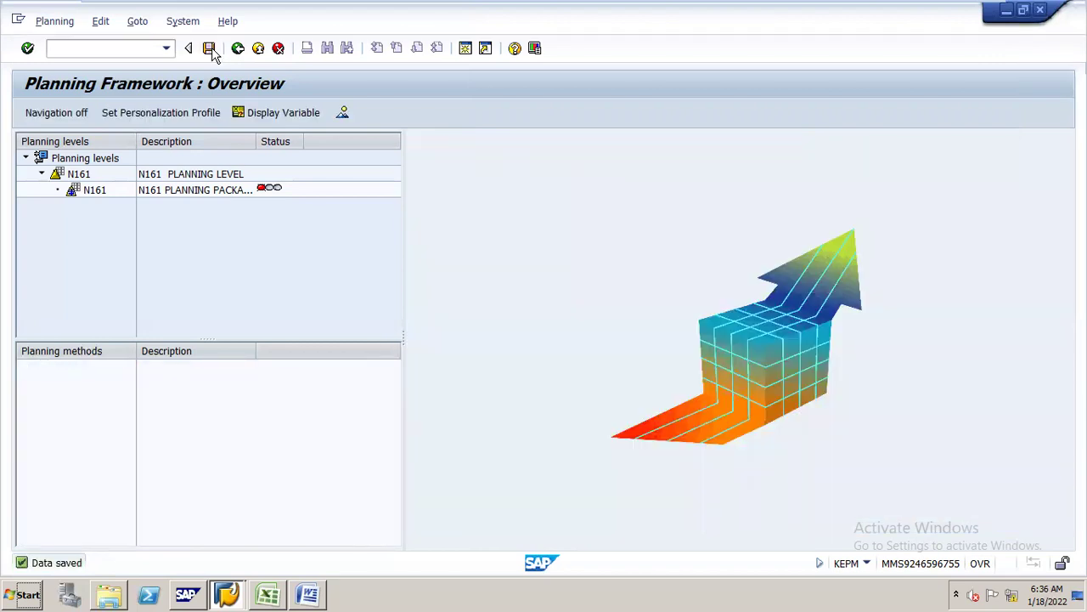
# - Open manual planning for package N161 with parameter set N161 under Enter planning
pyautogui.click(170, 195)
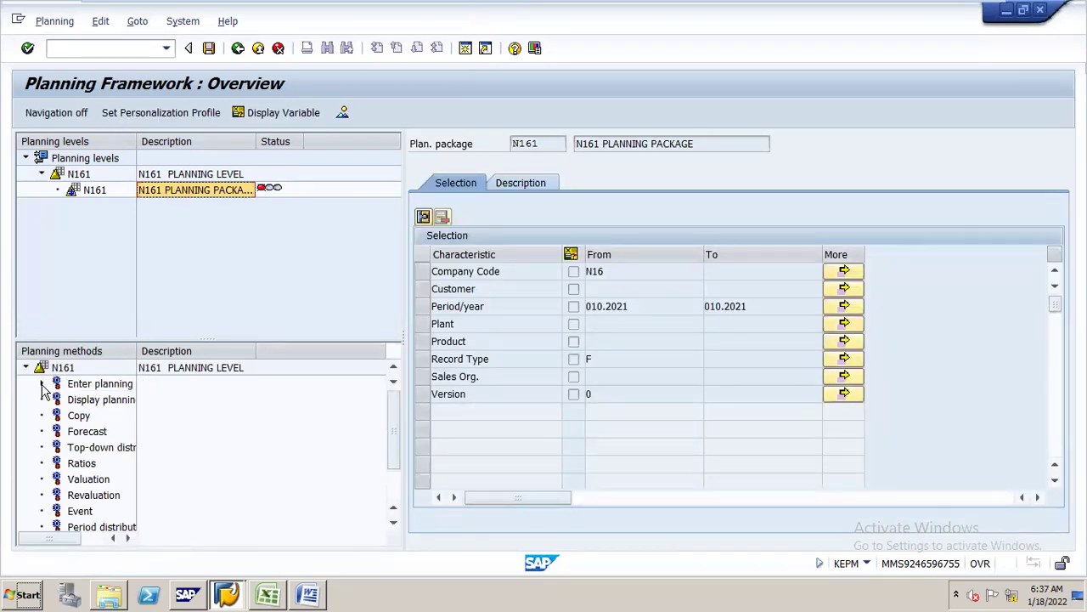
pyautogui.click(42, 383)
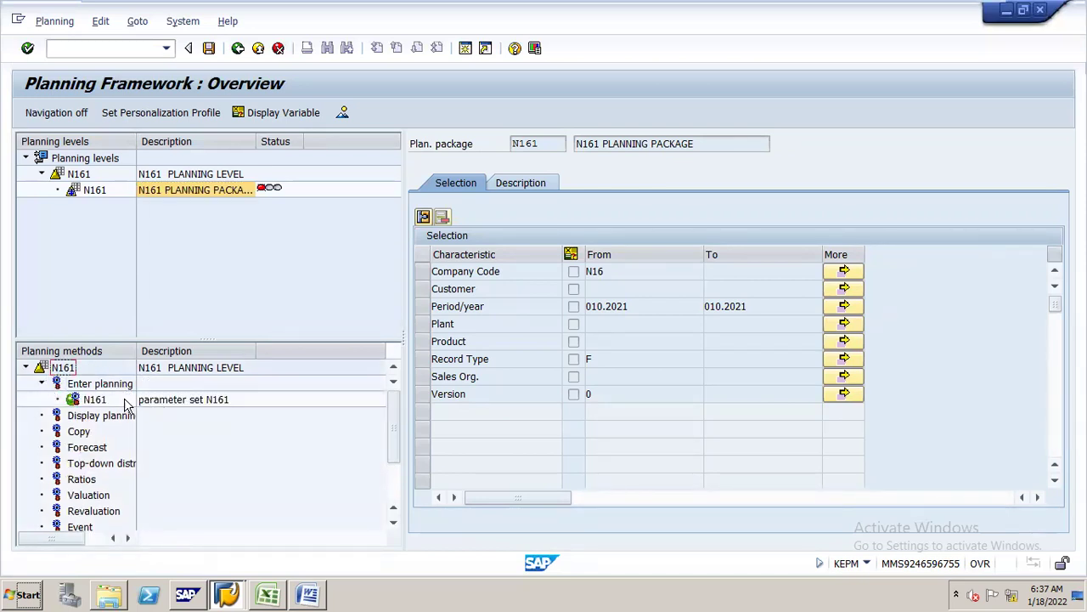
pyautogui.click(96, 401)
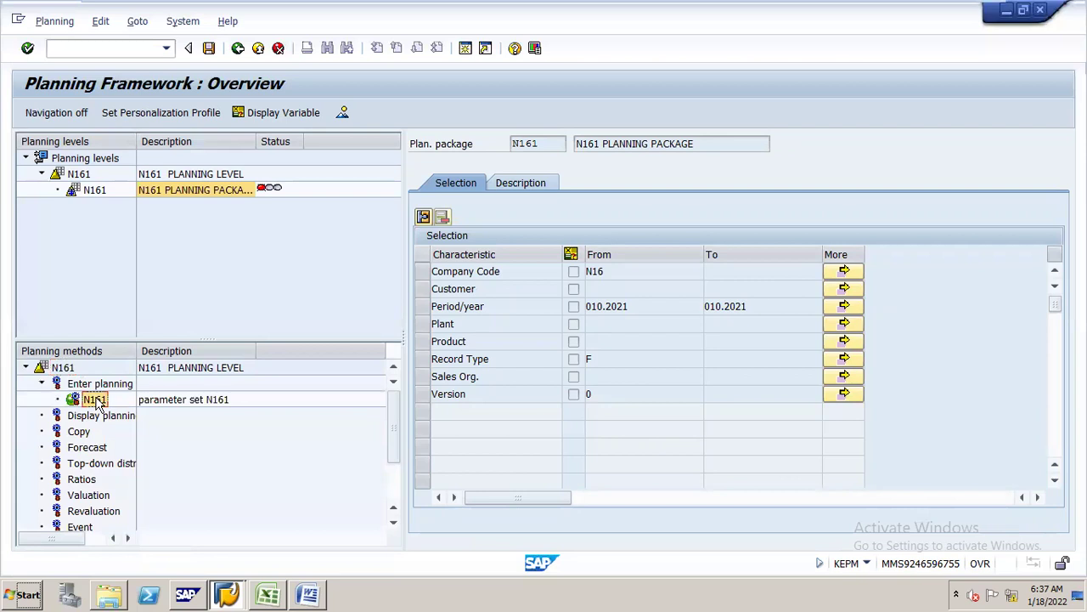
pyautogui.doubleClick(97, 400)
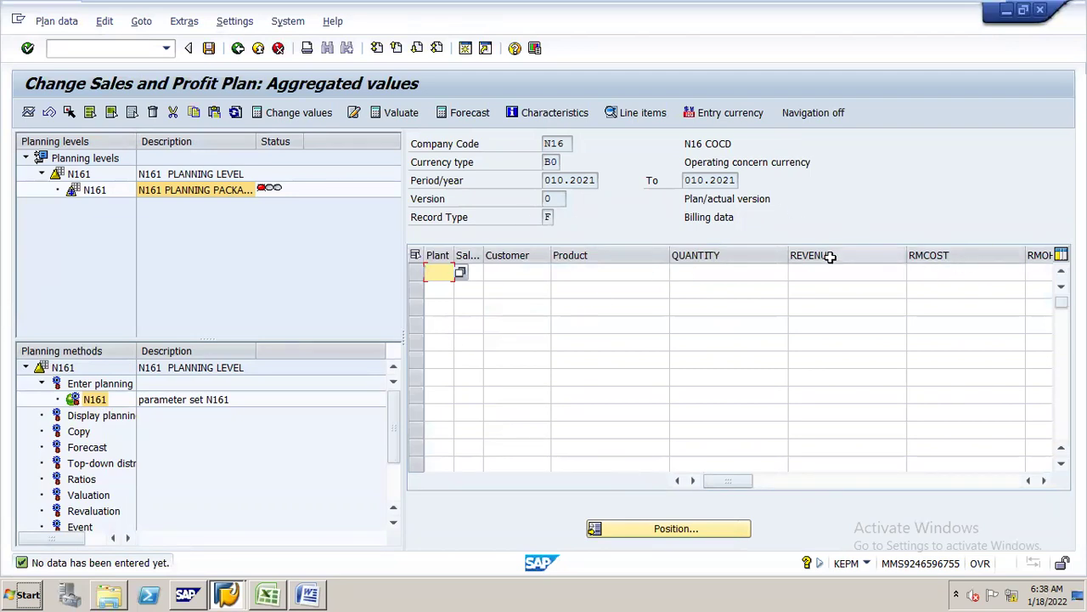
# - Enter plant N161 and sales organization N16S, then pick the SD customer for company code N16
pyautogui.write('N6')
pyautogui.press('BackSpace')
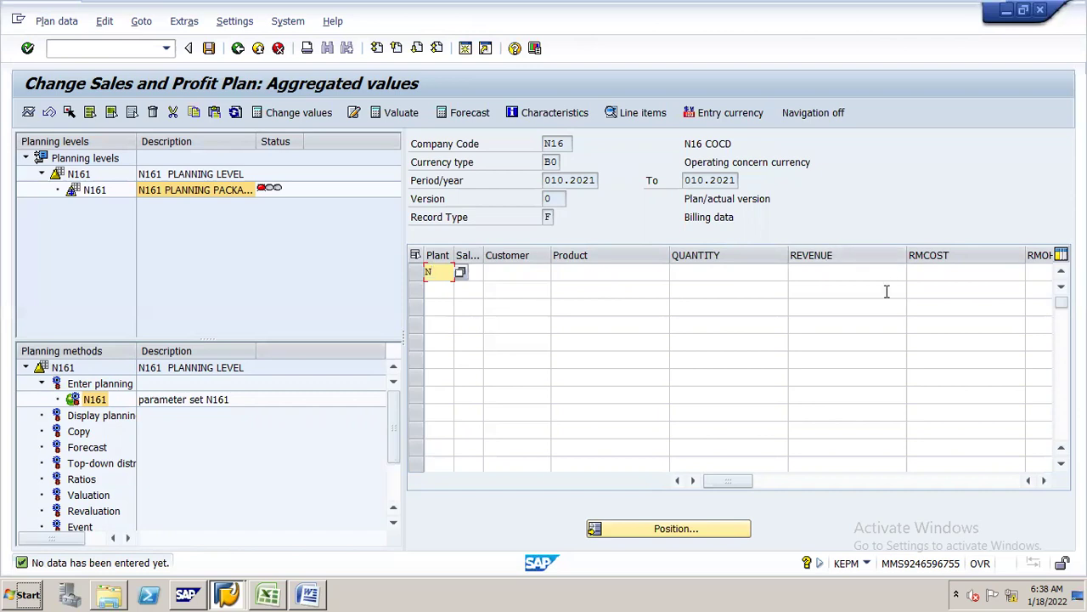
pyautogui.write('161')
pyautogui.press('Tab')
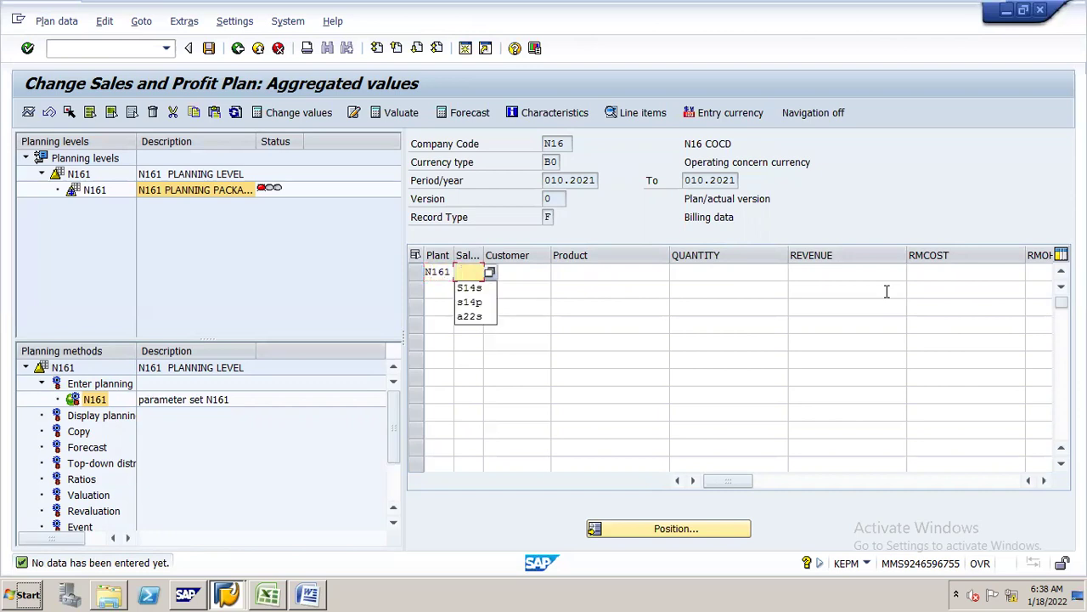
pyautogui.write('N16S')
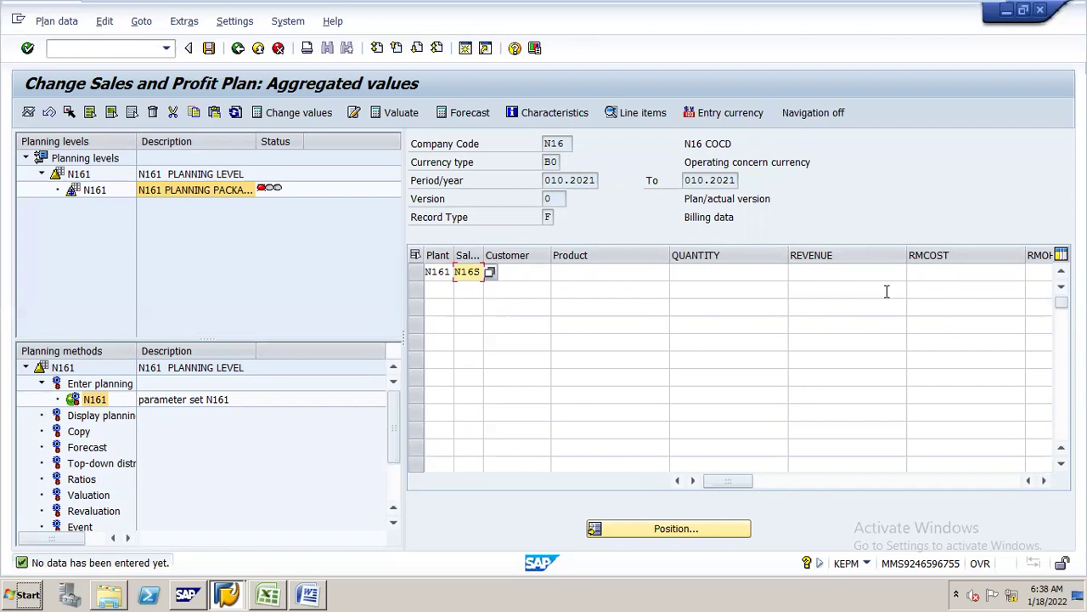
pyautogui.press('Tab')
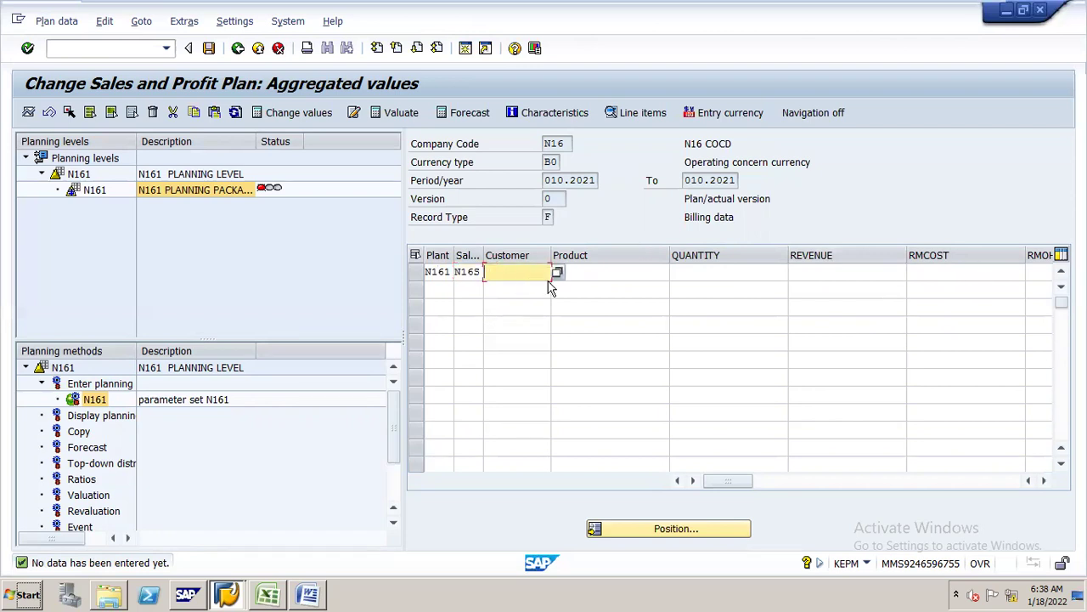
pyautogui.press('Return')
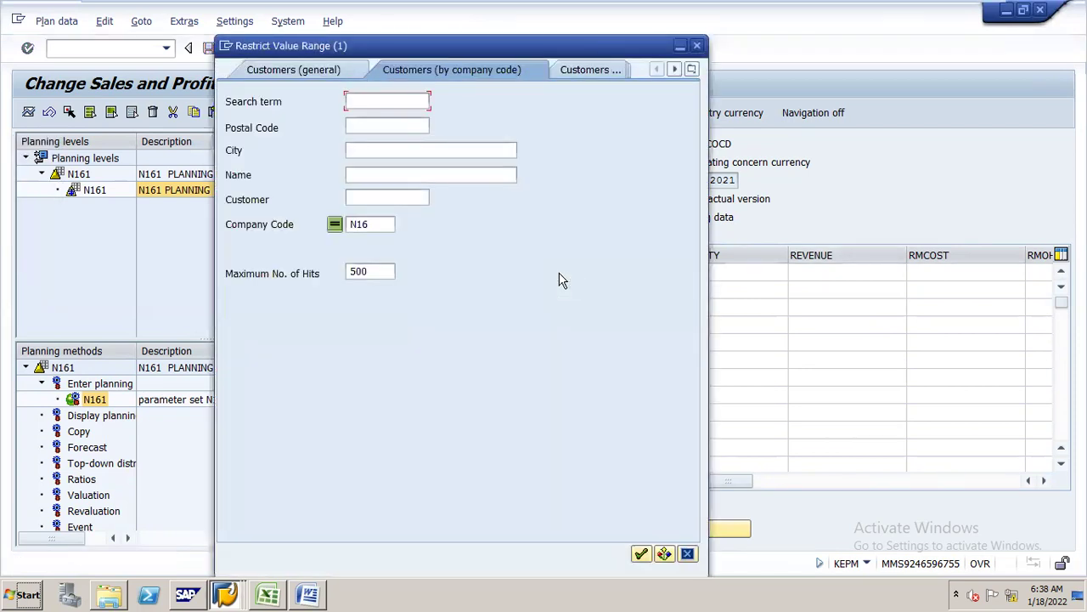
pyautogui.press('Return')
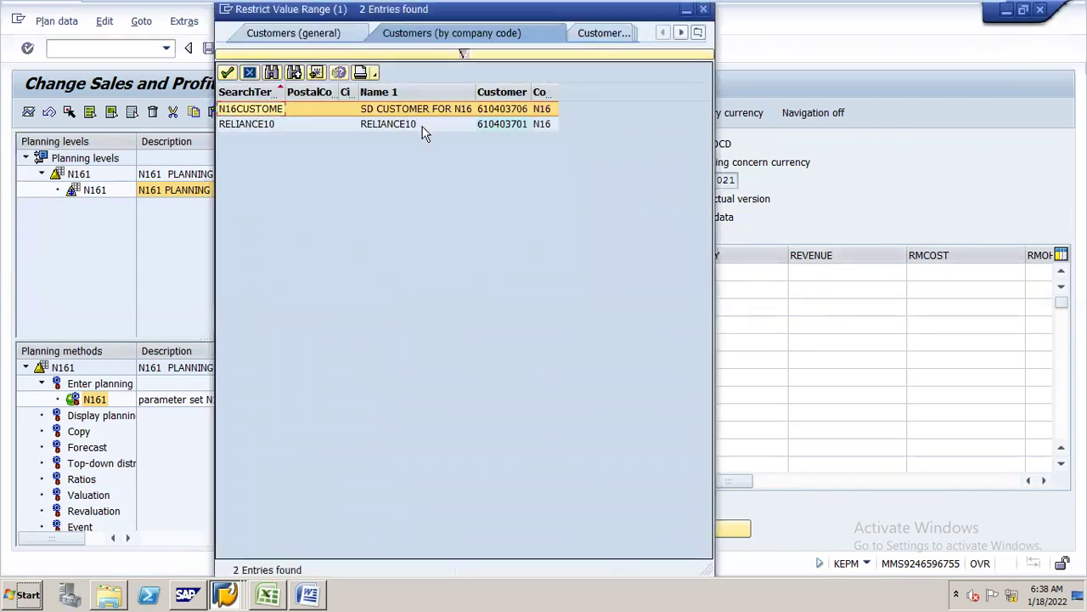
pyautogui.doubleClick(514, 109)
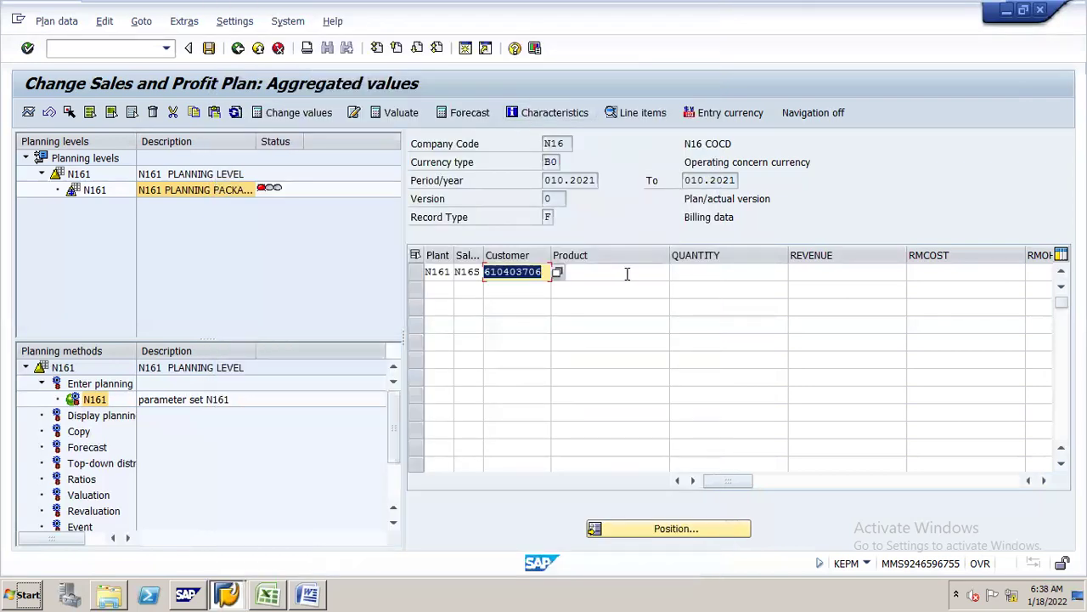
# - Enter product N16 FG1, quantity 20, revenue 12000 and RMCOST 200 in the plan row
pyautogui.click(627, 272)
pyautogui.write('N16 FG1')
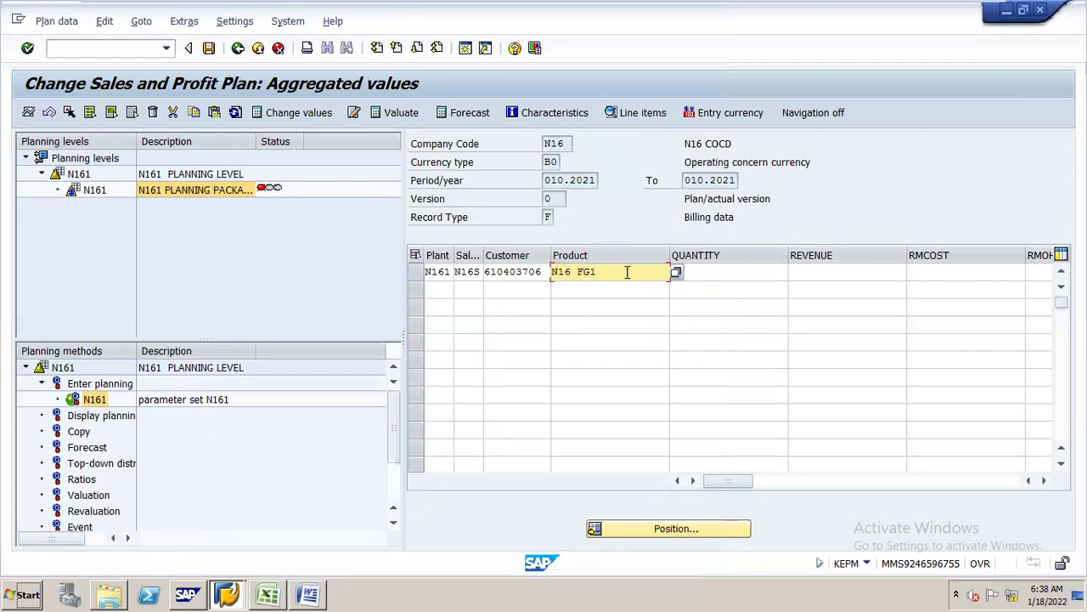
pyautogui.press('Tab')
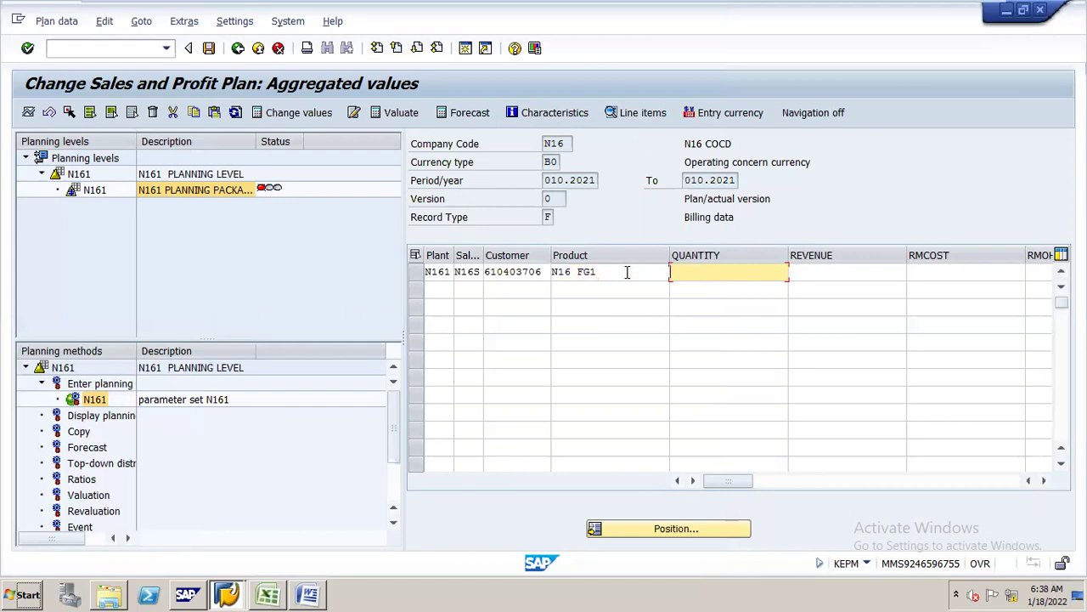
pyautogui.write('20')
pyautogui.press('Tab')
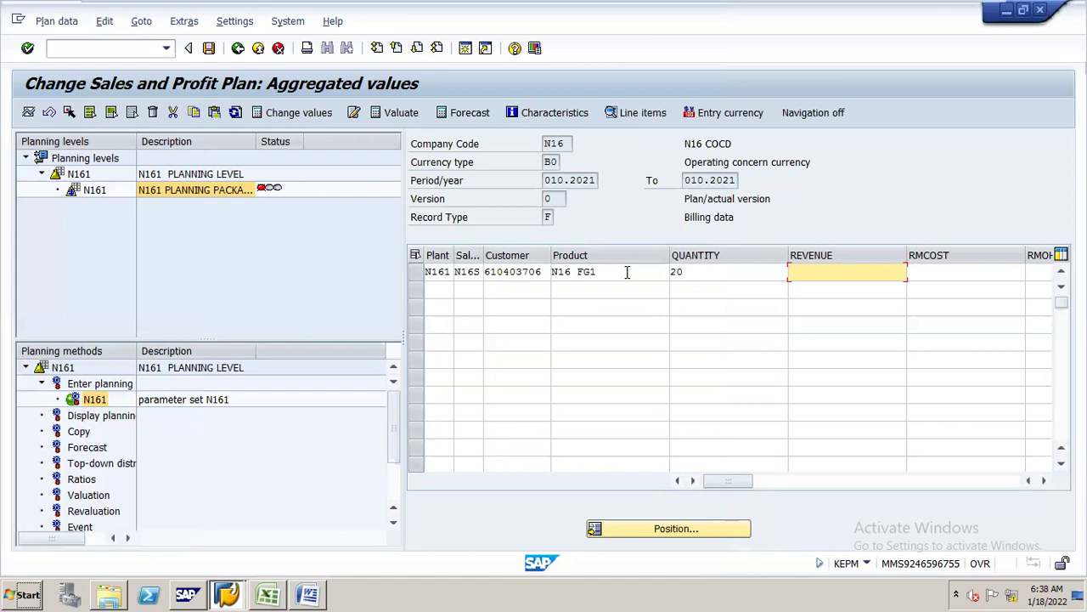
pyautogui.write('12000')
pyautogui.press('Tab')
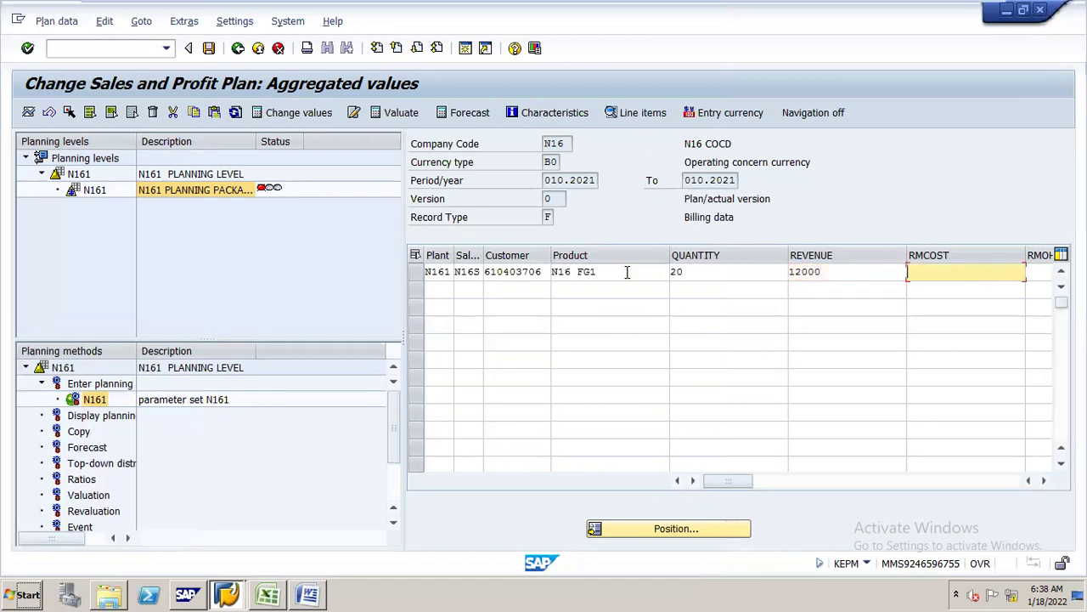
pyautogui.write('200')
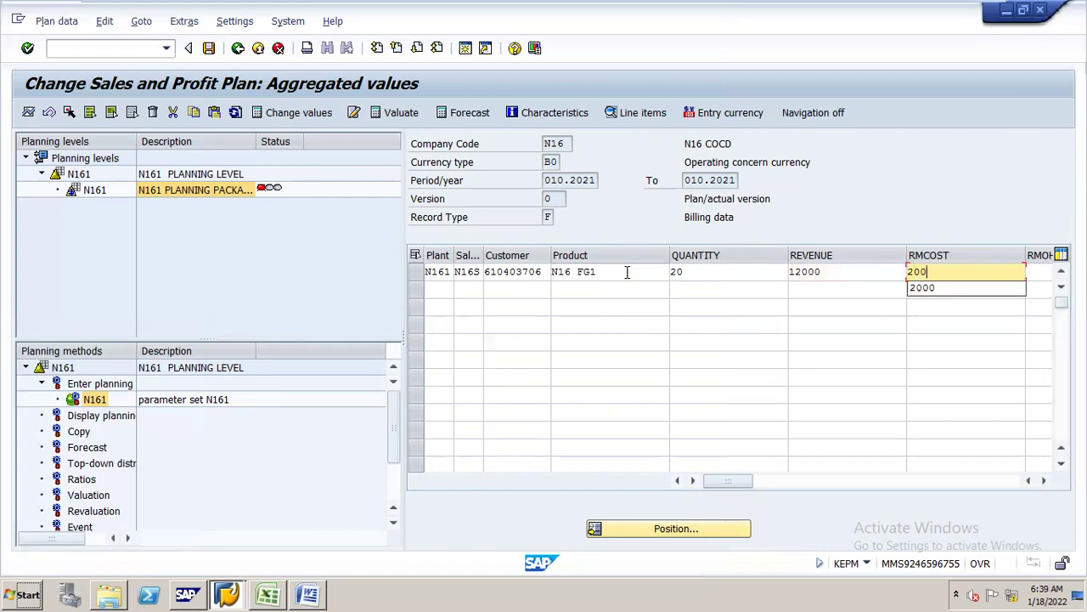
pyautogui.press('Tab')
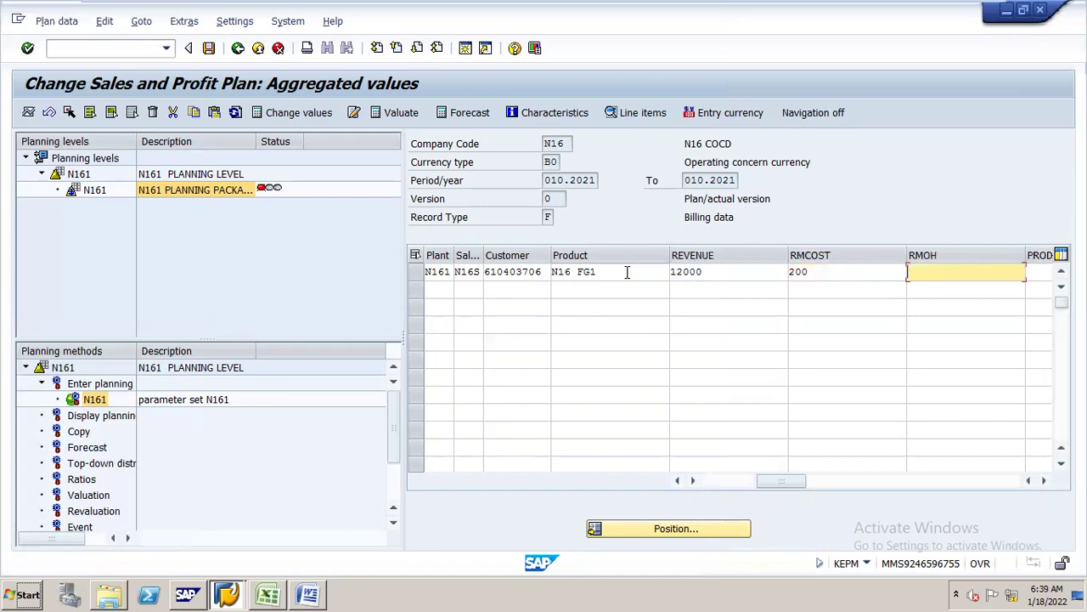
# - Fill in RMOH 500, PROD COST 2500 and COGS 500 to complete the row
pyautogui.press('Down')
pyautogui.press('Return')
pyautogui.press('Tab')
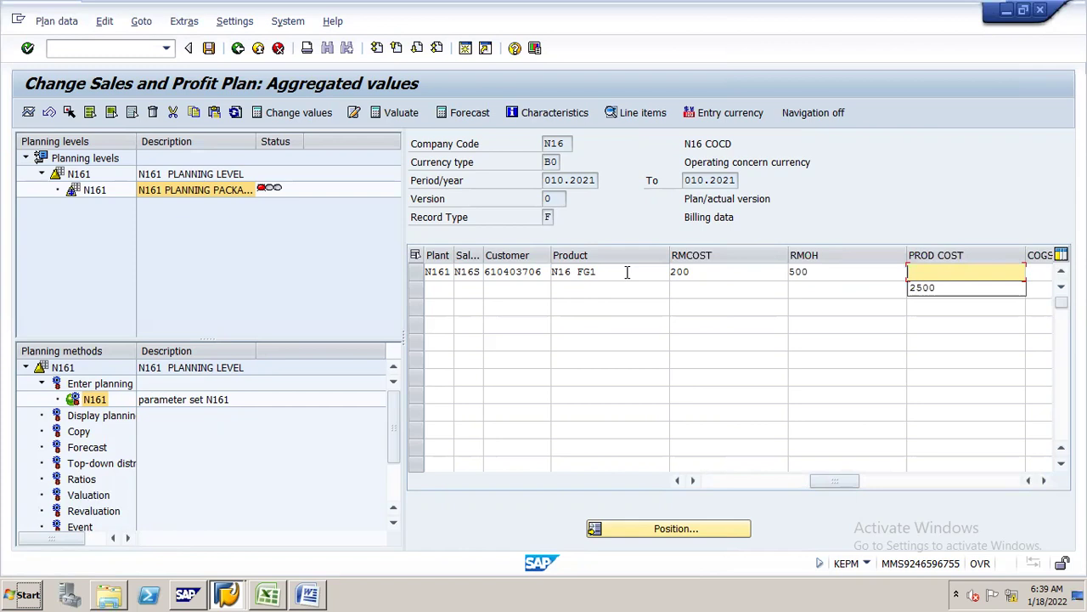
pyautogui.write('2500')
pyautogui.press('Tab')
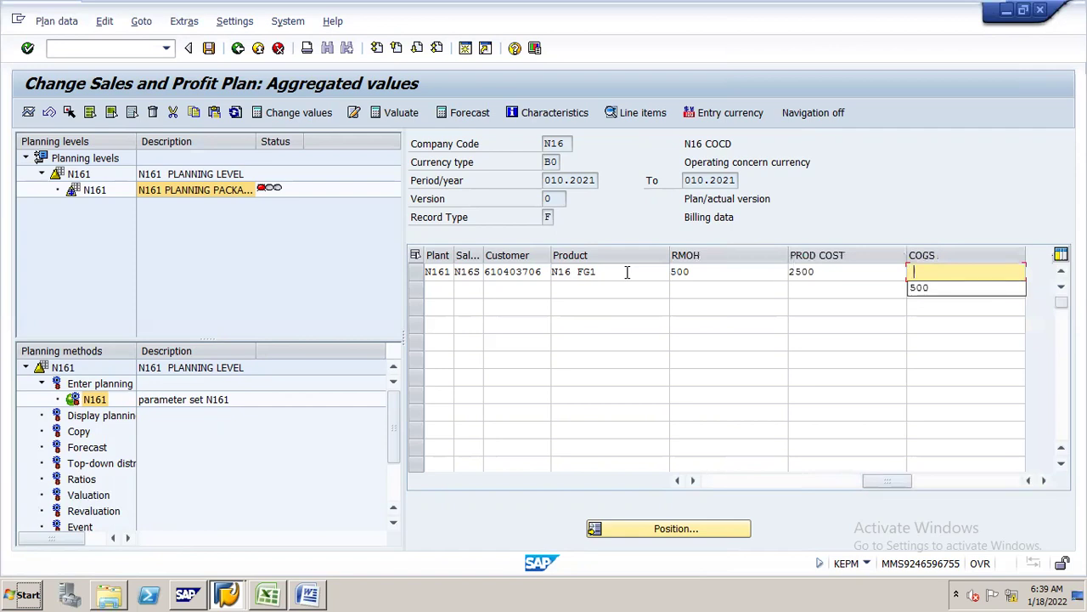
pyautogui.press('Down')
pyautogui.press('Return')
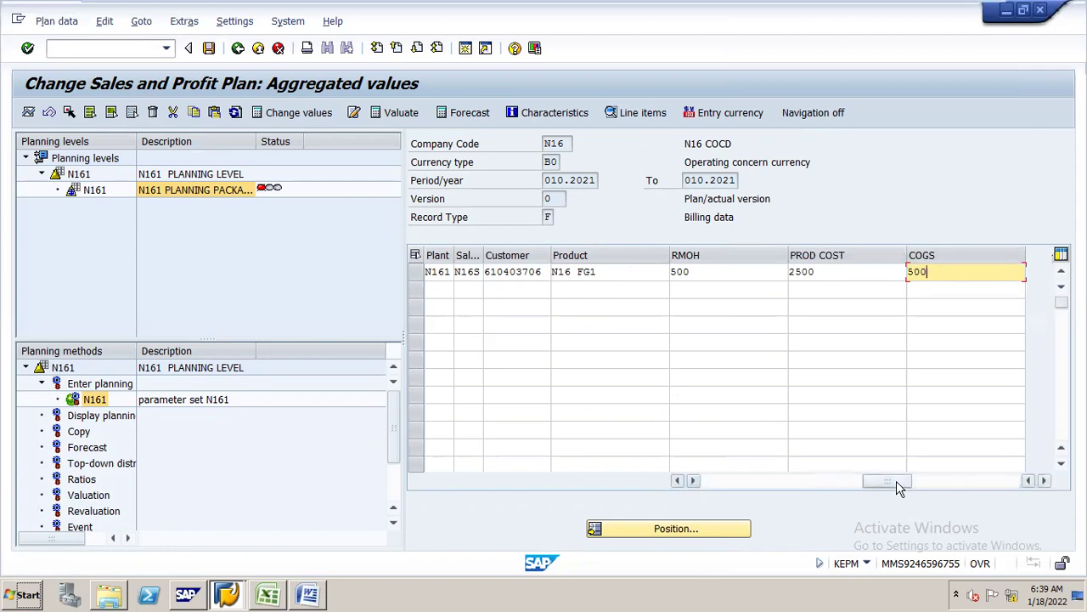
pyautogui.click(857, 482)
pyautogui.moveTo(855, 482); pyautogui.dragTo(711, 478)
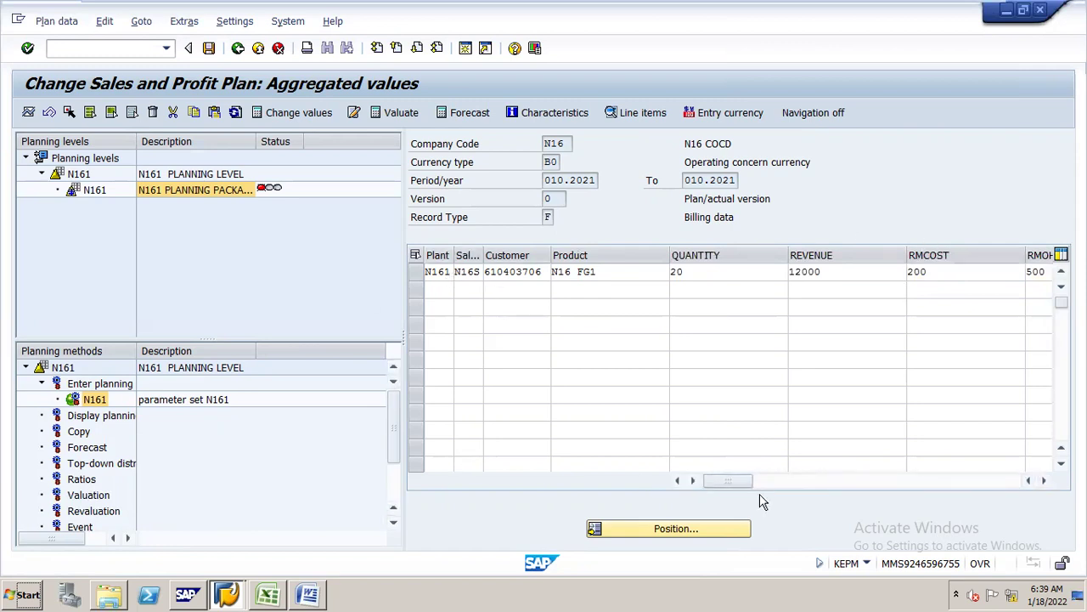
pyautogui.moveTo(751, 484); pyautogui.dragTo(687, 485)
# - Post the plan line with the plant changed from N161 to N16P, then save the session
pyautogui.click(209, 51)
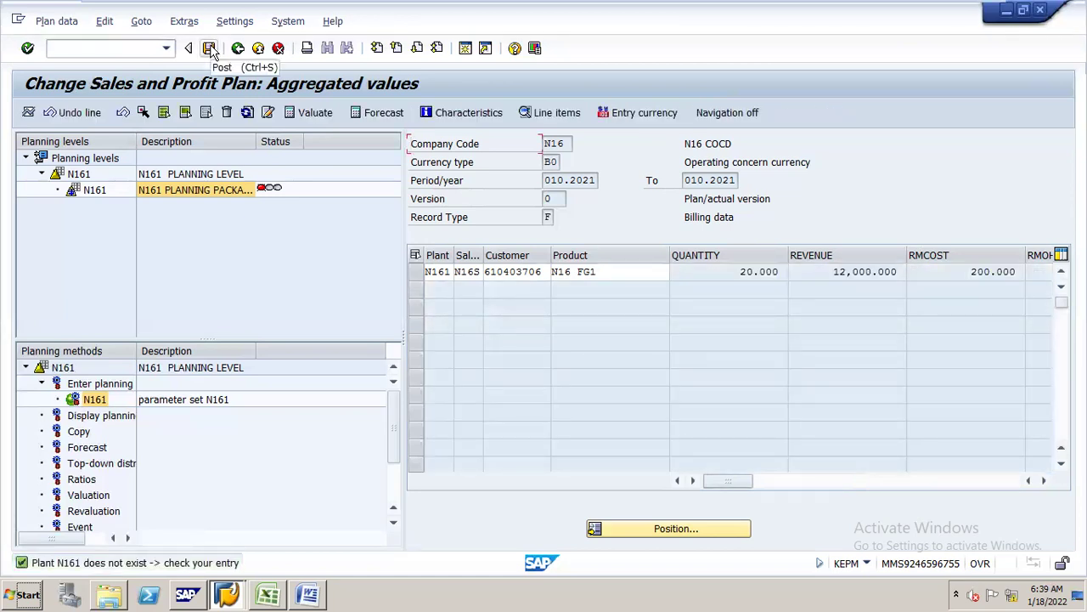
pyautogui.click(444, 268)
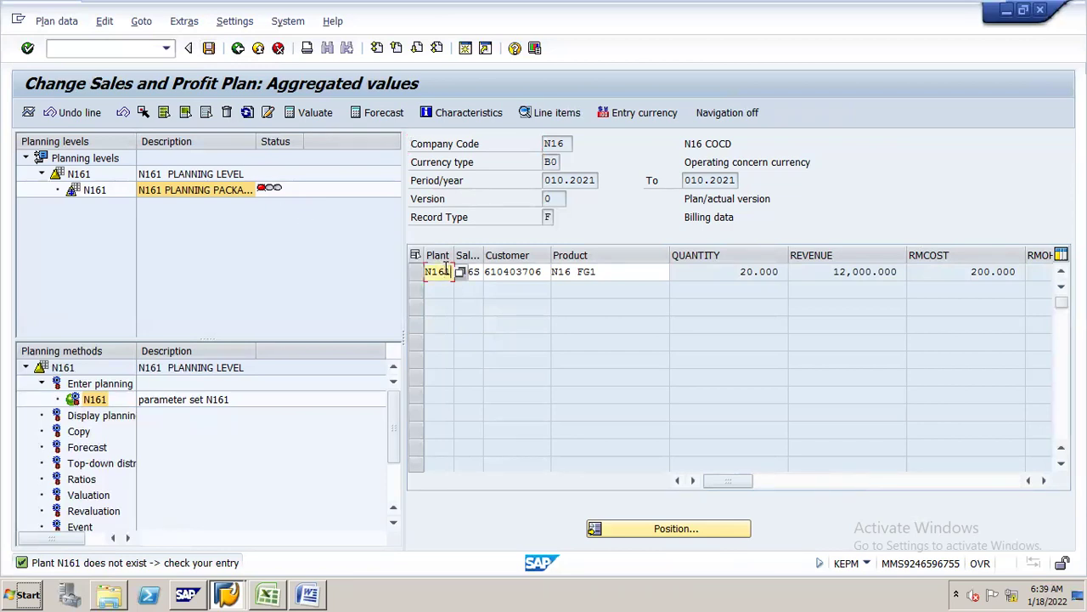
pyautogui.press('BackSpace')
pyautogui.write('E')
pyautogui.press('Return')
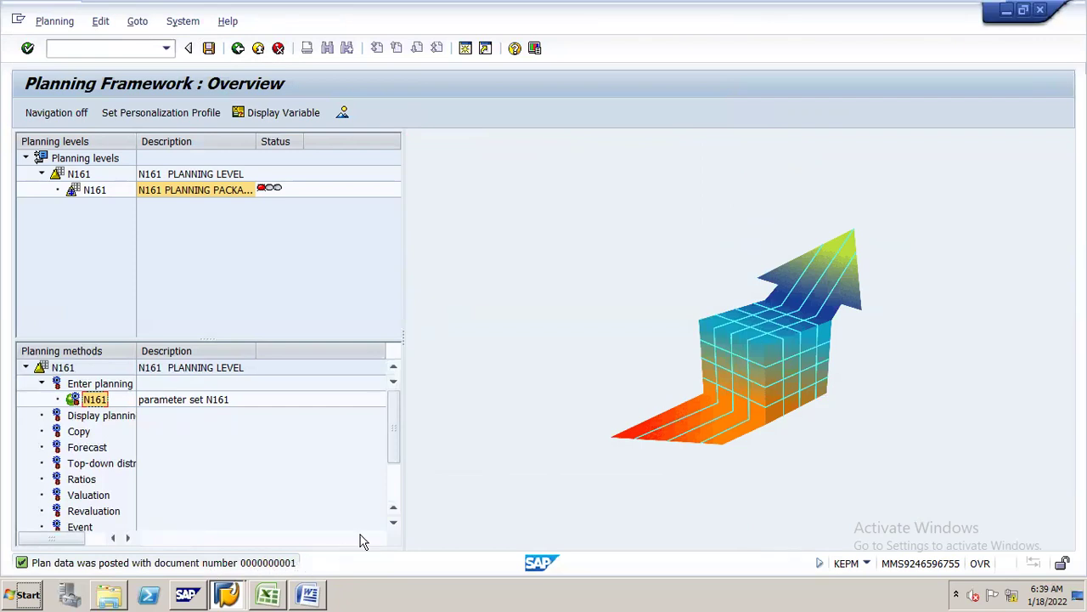
pyautogui.click(209, 50)
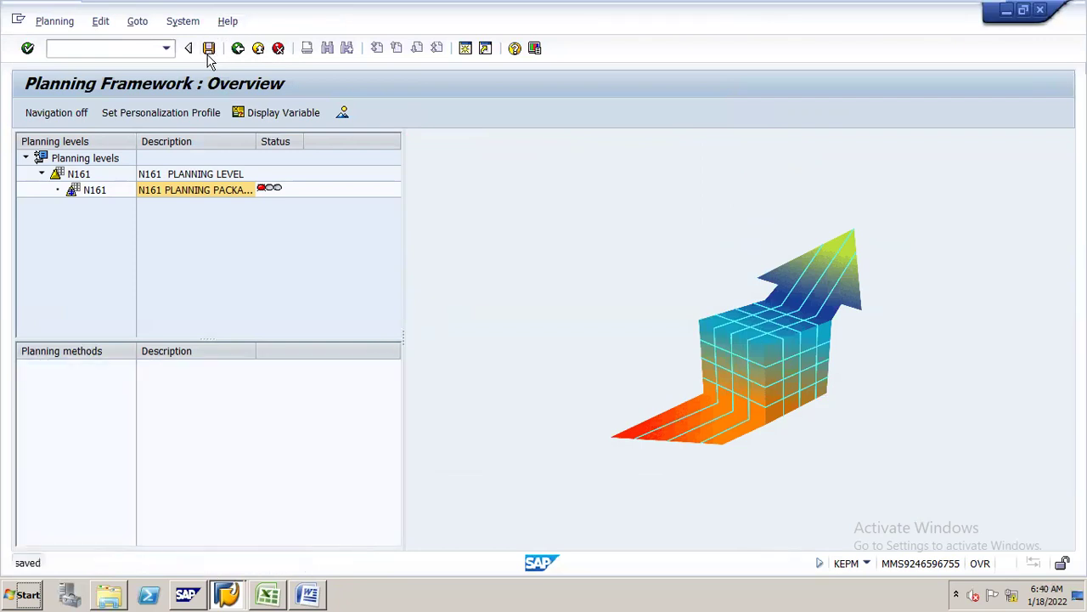
# - Review the checklist's planned data number range and planning framework steps in Excel
pyautogui.click(274, 576)
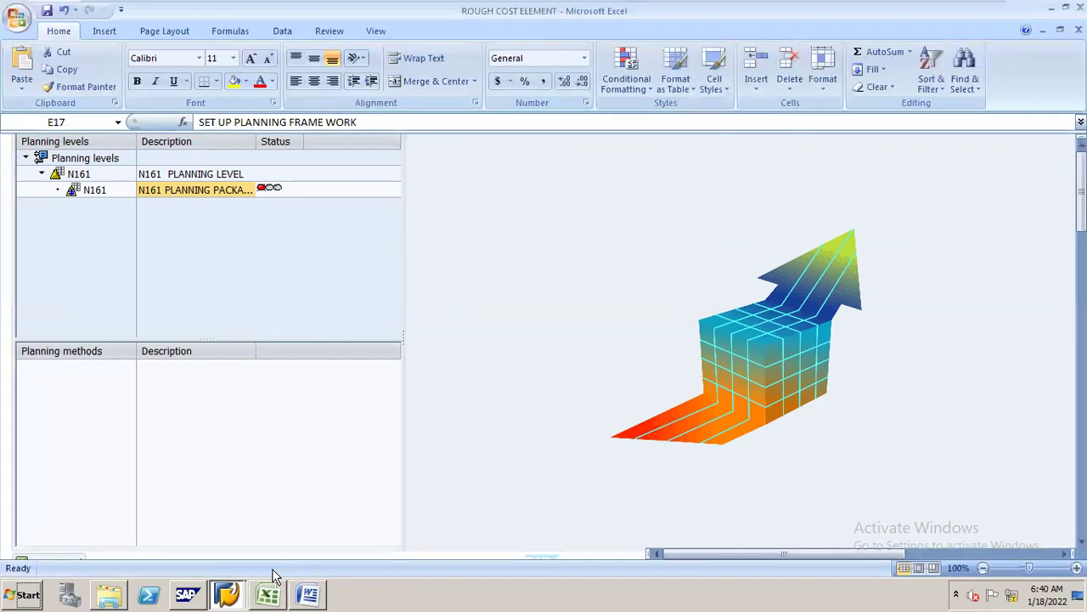
pyautogui.click(420, 313)
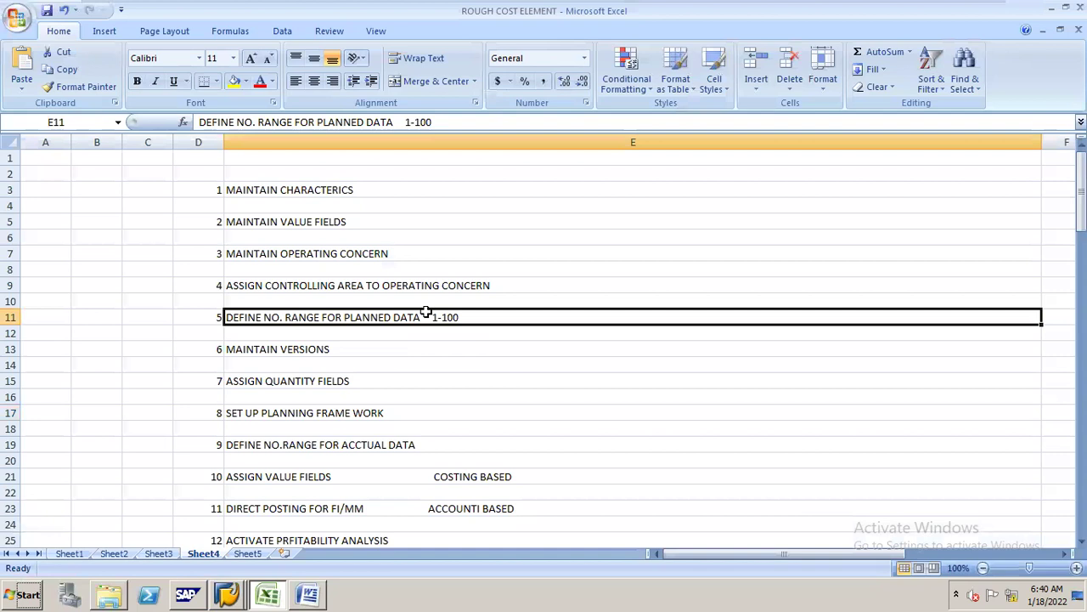
pyautogui.click(355, 414)
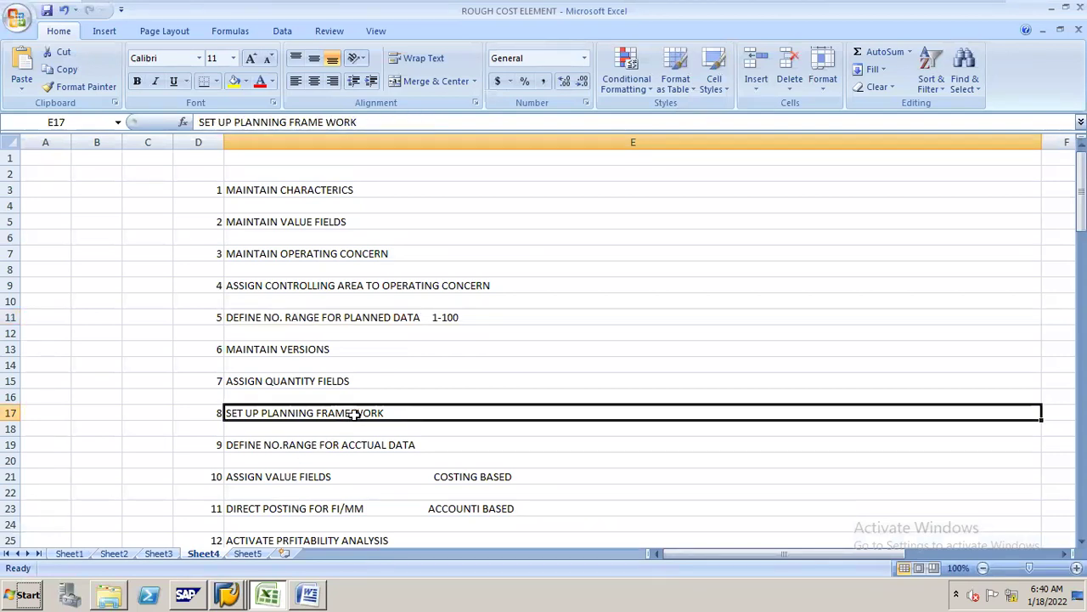
pyautogui.click(276, 444)
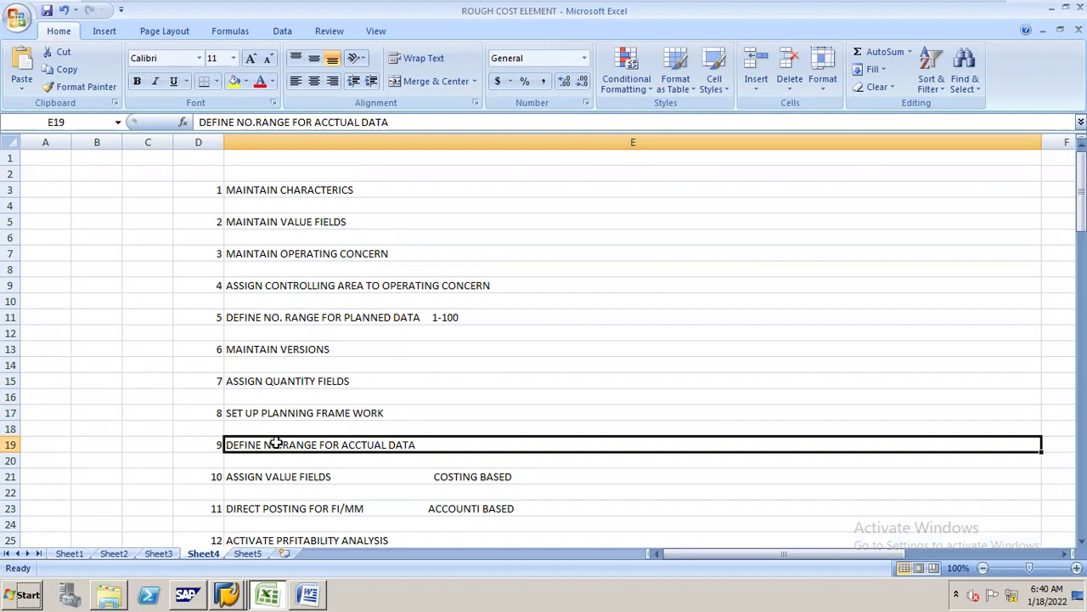
pyautogui.hotkey('alt', 'Tab')
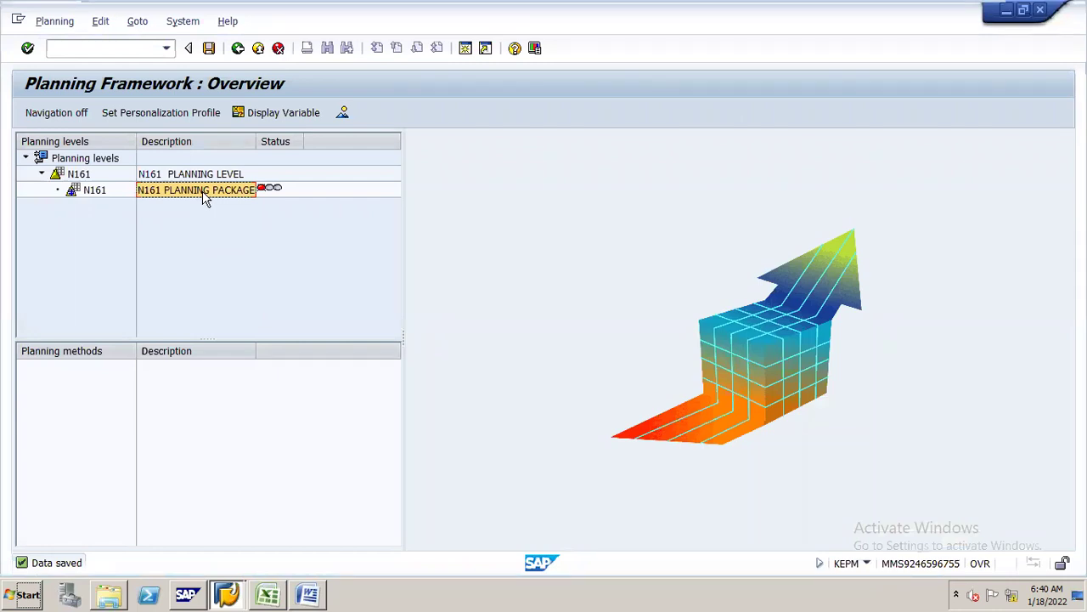
pyautogui.hotkey('alt', 'Tab')
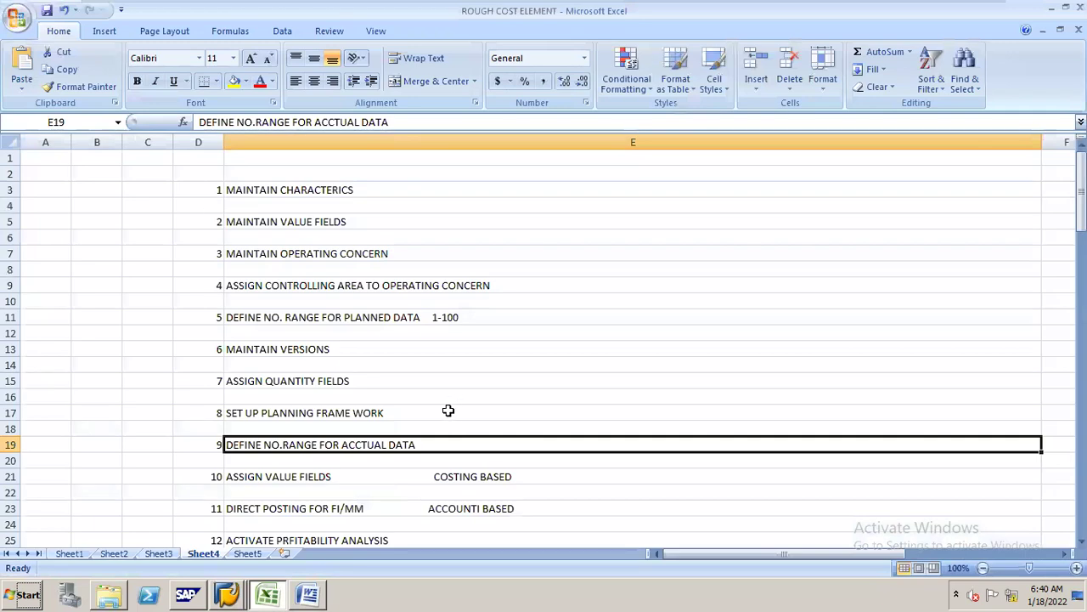
pyautogui.click(372, 321)
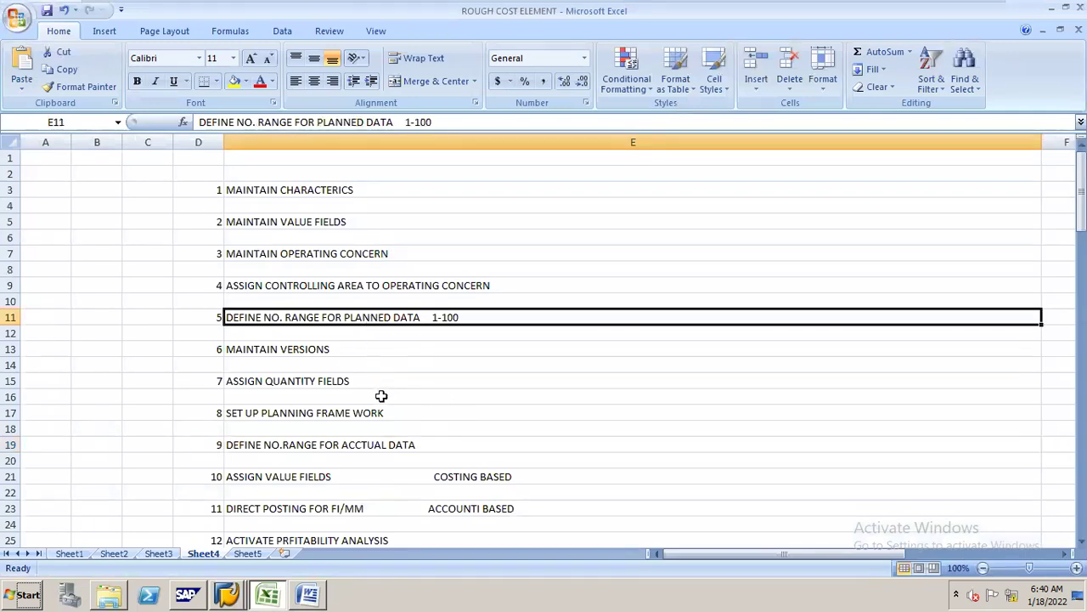
pyautogui.click(438, 450)
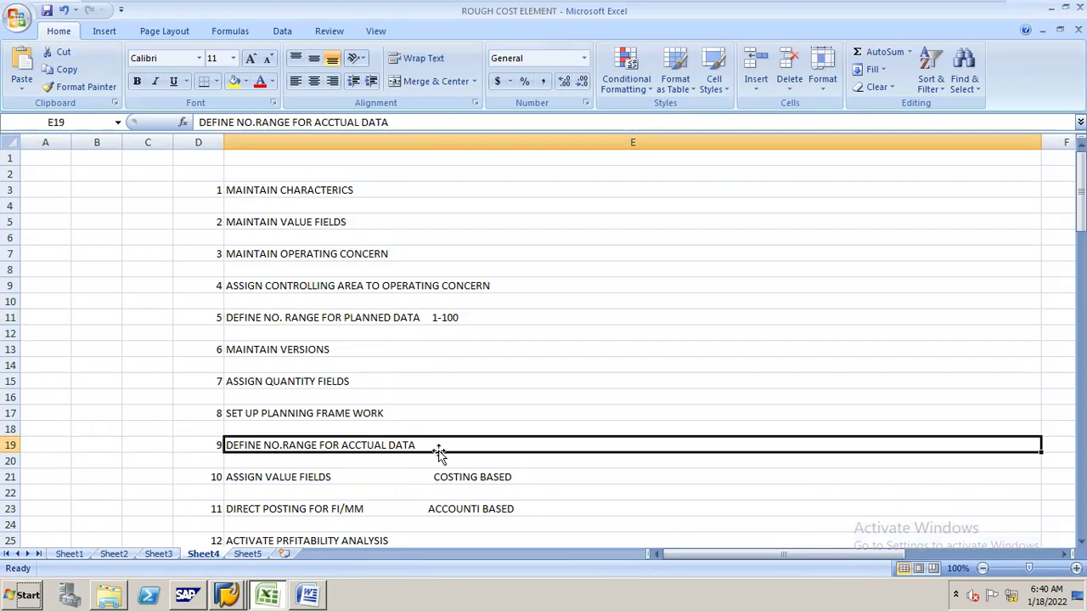
# - Append '1-100' to the actual data number range step in cell E19, then return to SAP
pyautogui.doubleClick(446, 444)
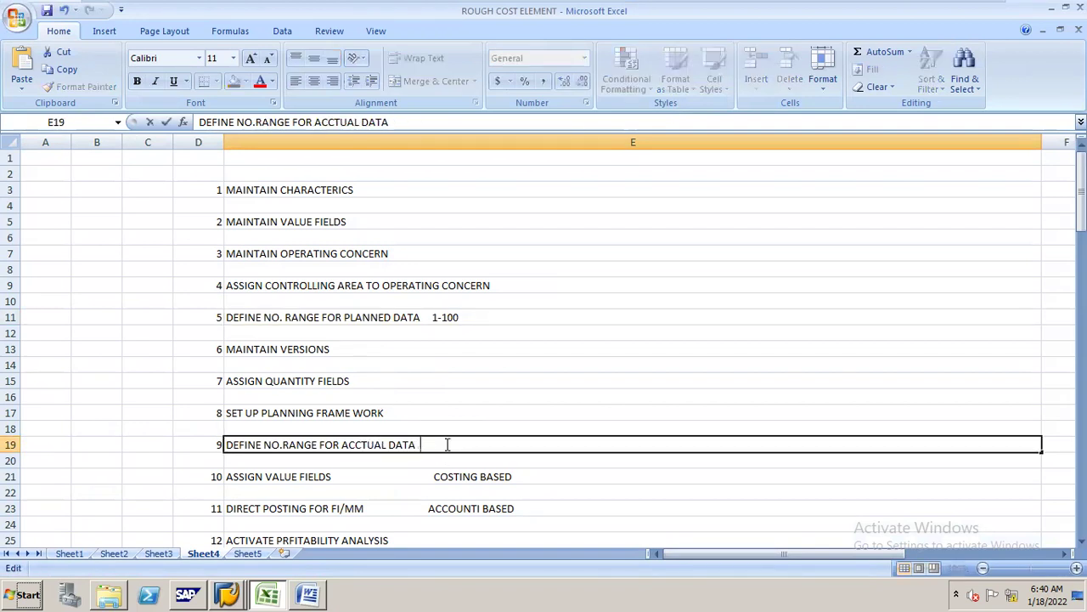
pyautogui.write('1-100')
pyautogui.click(448, 315)
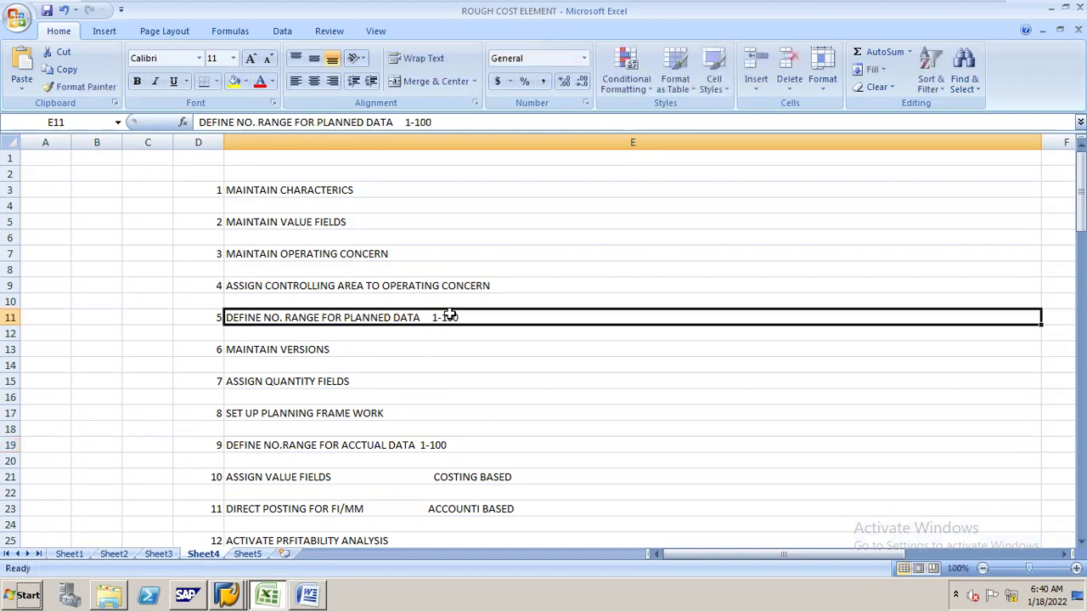
pyautogui.click(448, 446)
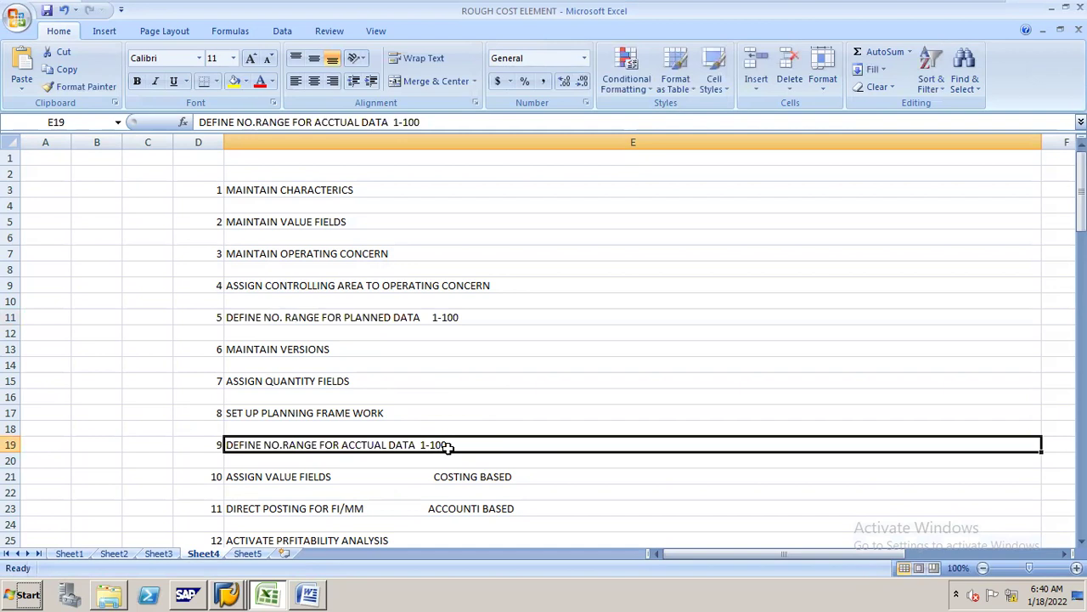
pyautogui.hotkey('alt', 'Tab')
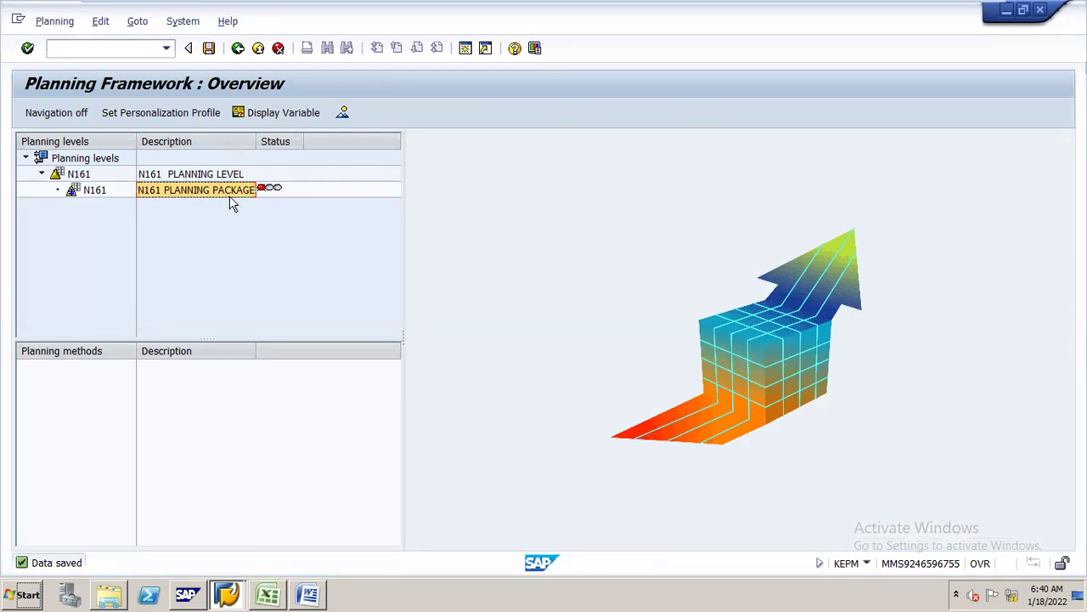
pyautogui.hotkey('alt', 'Tab')
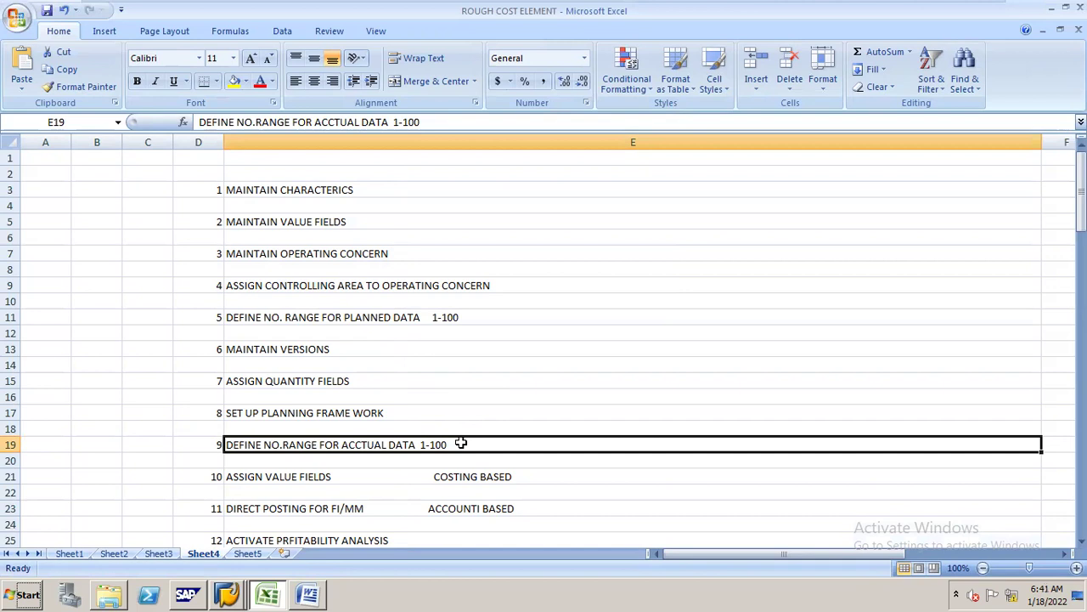
pyautogui.hotkey('alt', 'Tab')
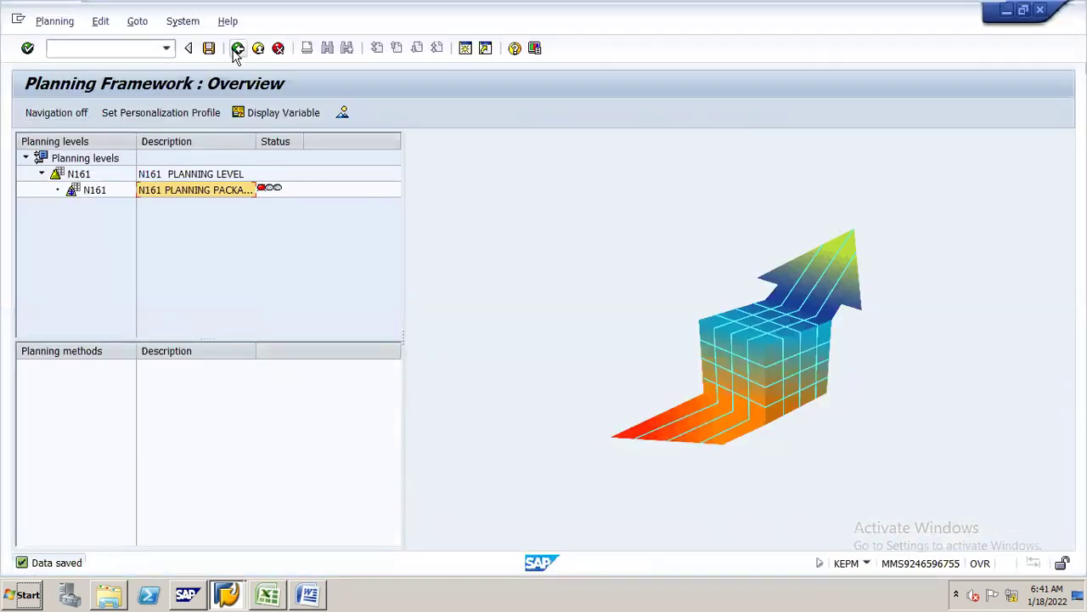
# - Go back to the IMG and run Flows of Actual Values > Initial Steps > Define Number Ranges for Actual Postings
pyautogui.click(238, 49)
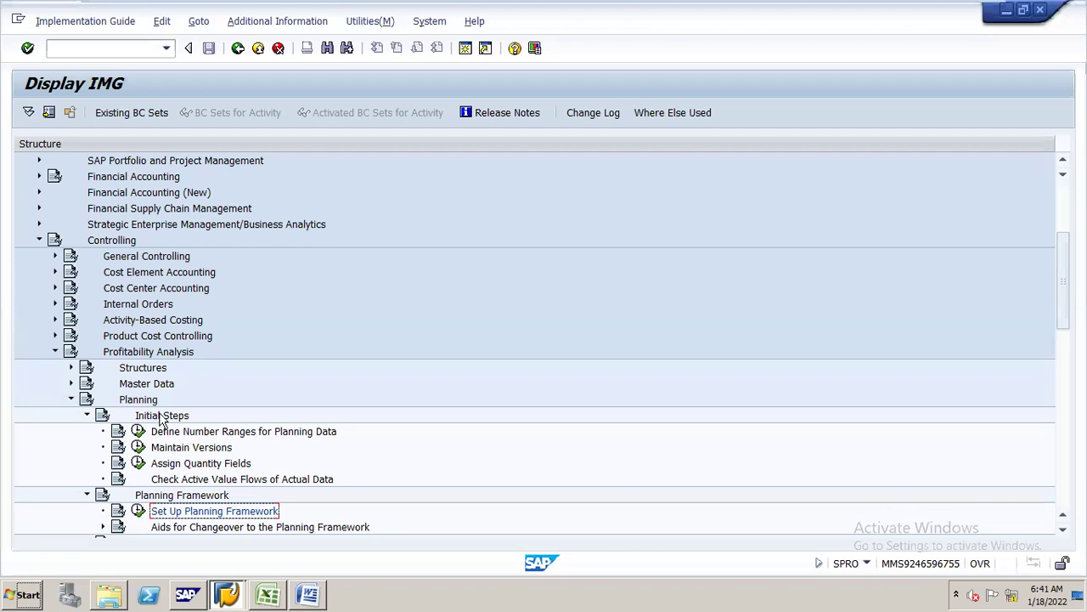
pyautogui.doubleClick(146, 401)
pyautogui.doubleClick(148, 411)
pyautogui.press('Down')
pyautogui.press('Down')
pyautogui.press('Up')
pyautogui.press('Right')
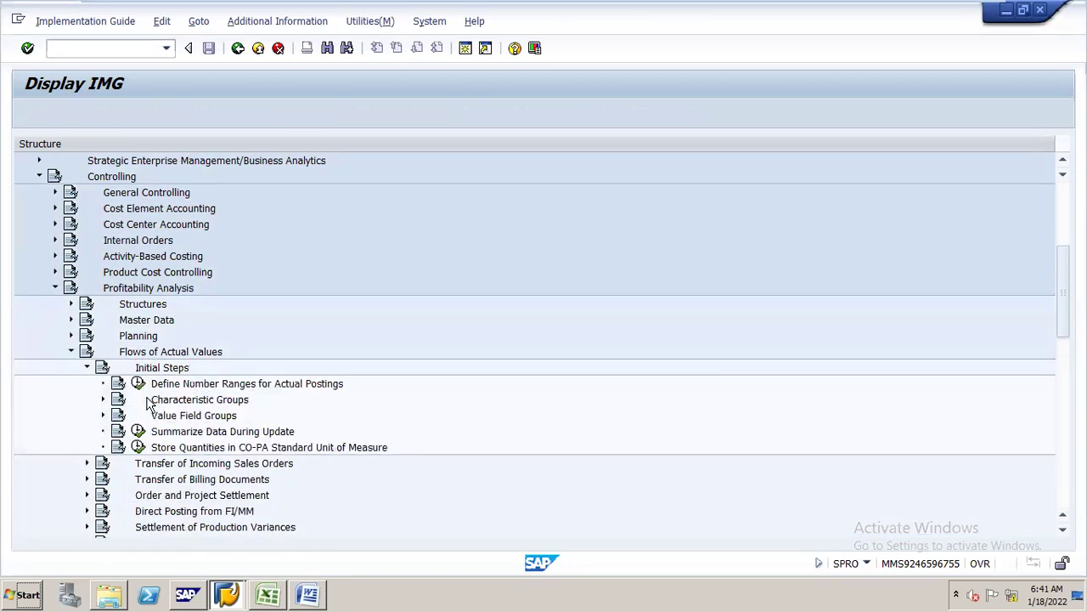
pyautogui.press('Down')
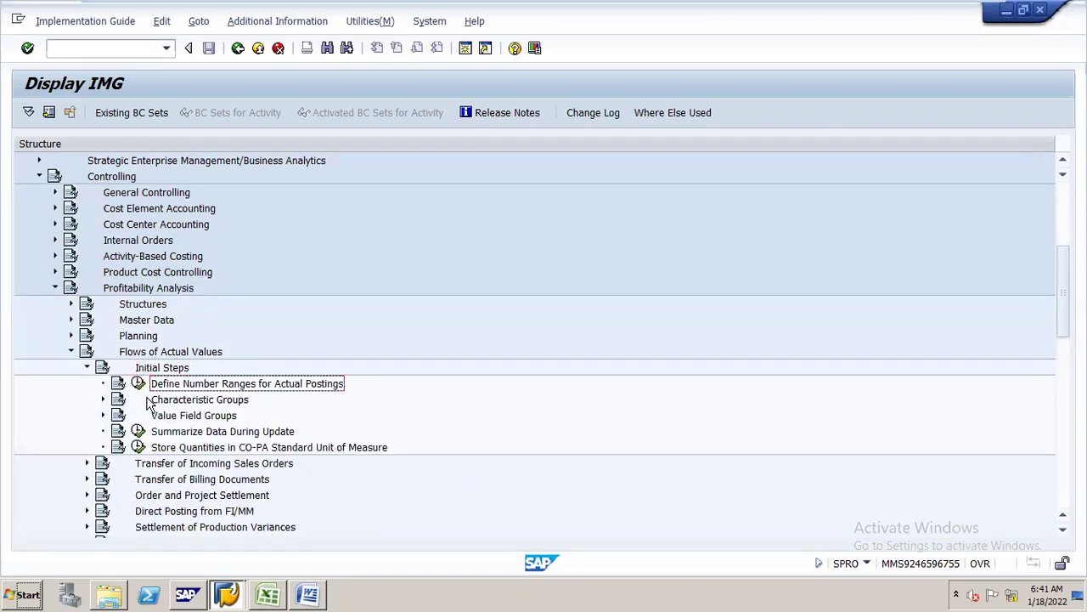
pyautogui.click(138, 384)
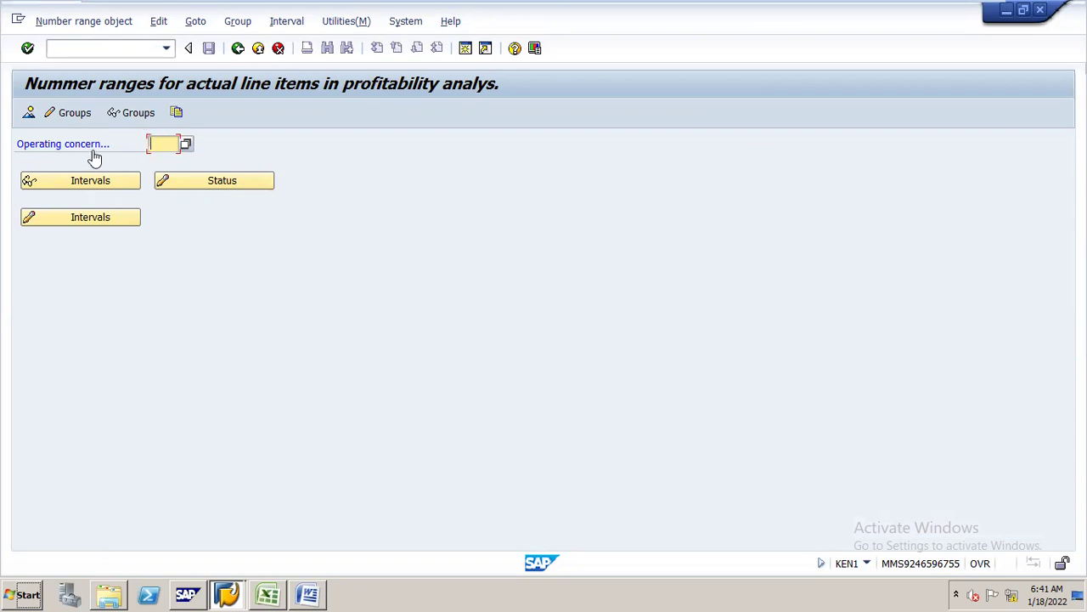
# - Enter operating concern N161 and view its existing number range intervals
pyautogui.write('N16')
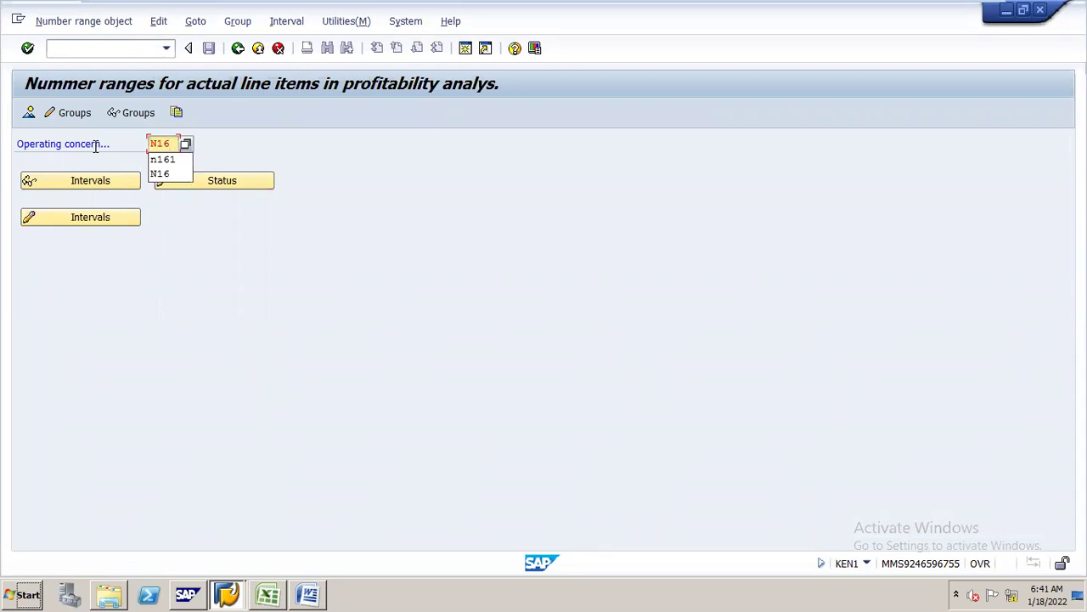
pyautogui.write('1')
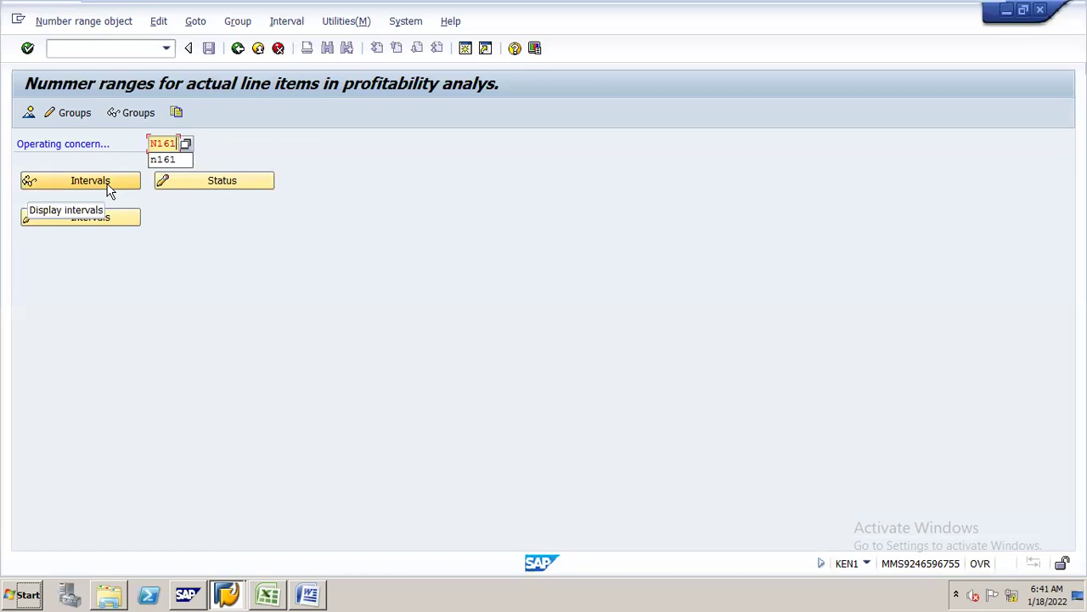
pyautogui.click(90, 181)
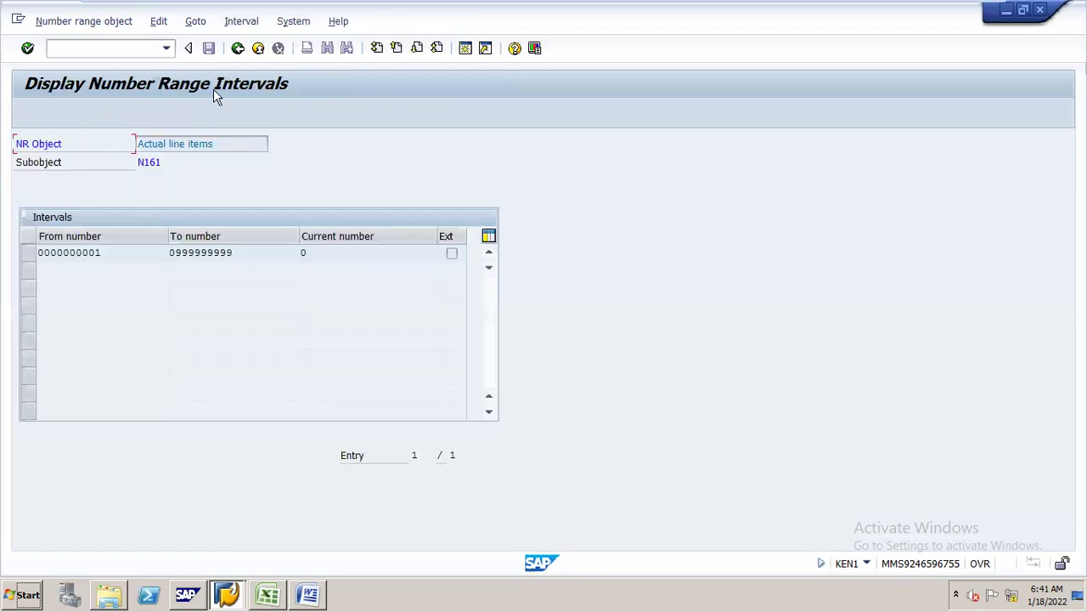
pyautogui.click(238, 47)
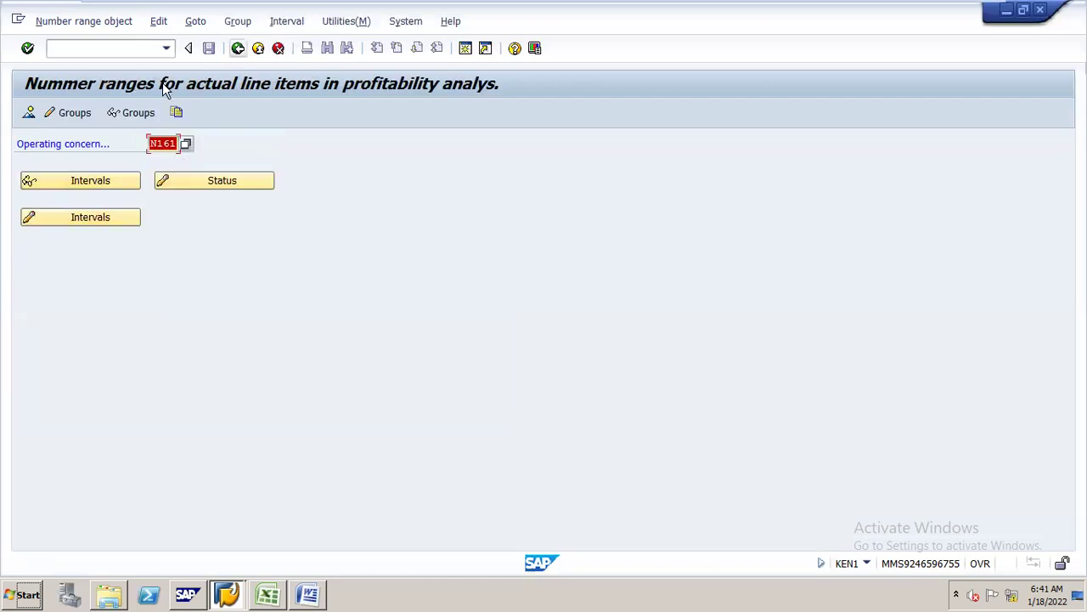
# - Set the generated group's interval upper limit to 100 and save, acknowledging the transport notice
pyautogui.click(85, 114)
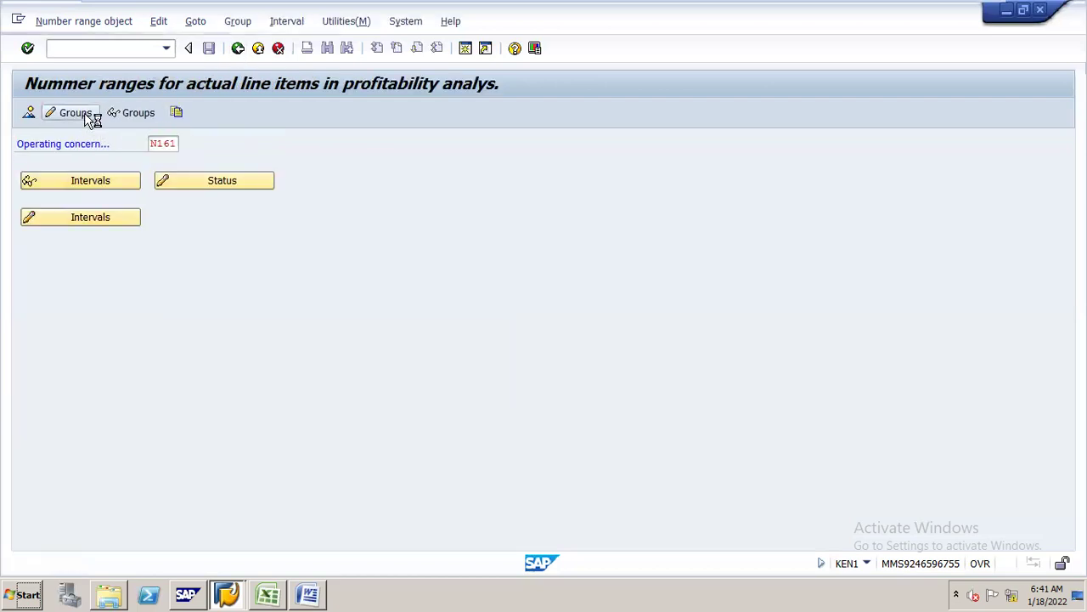
pyautogui.click(19, 210)
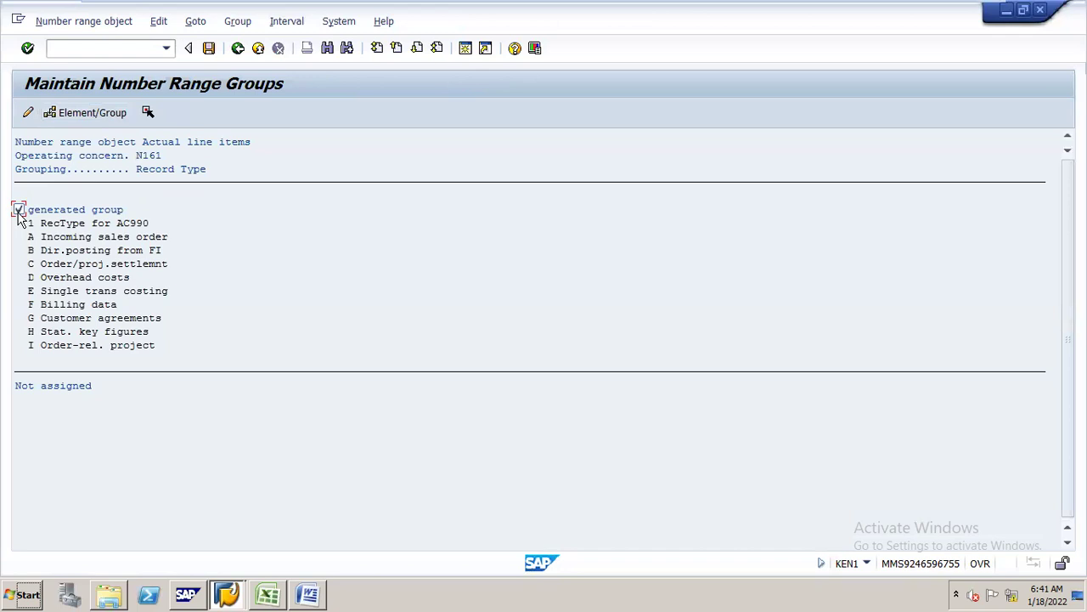
pyautogui.click(289, 22)
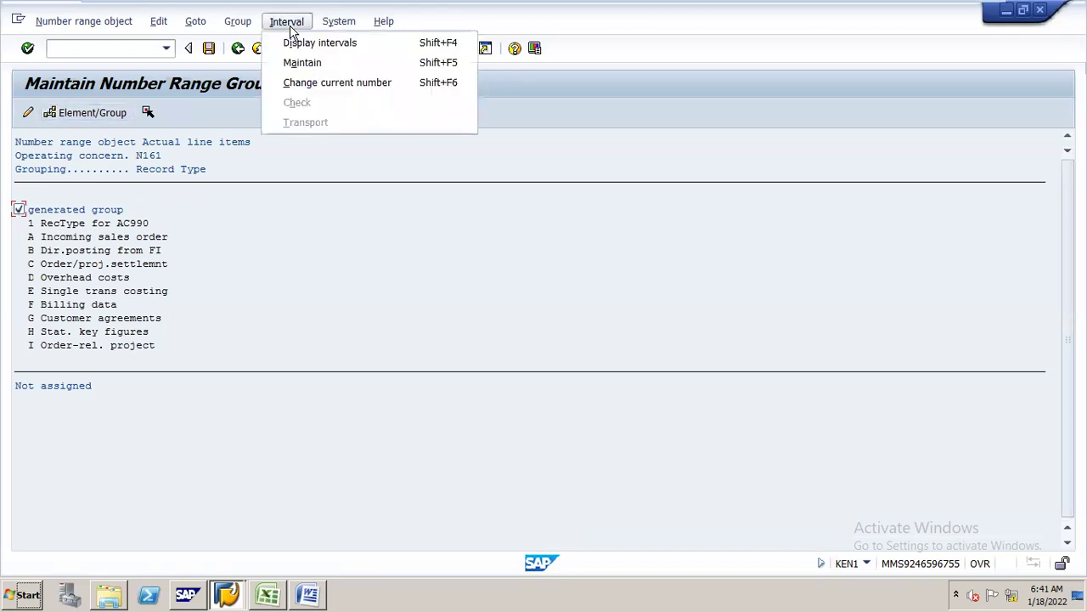
pyautogui.click(304, 63)
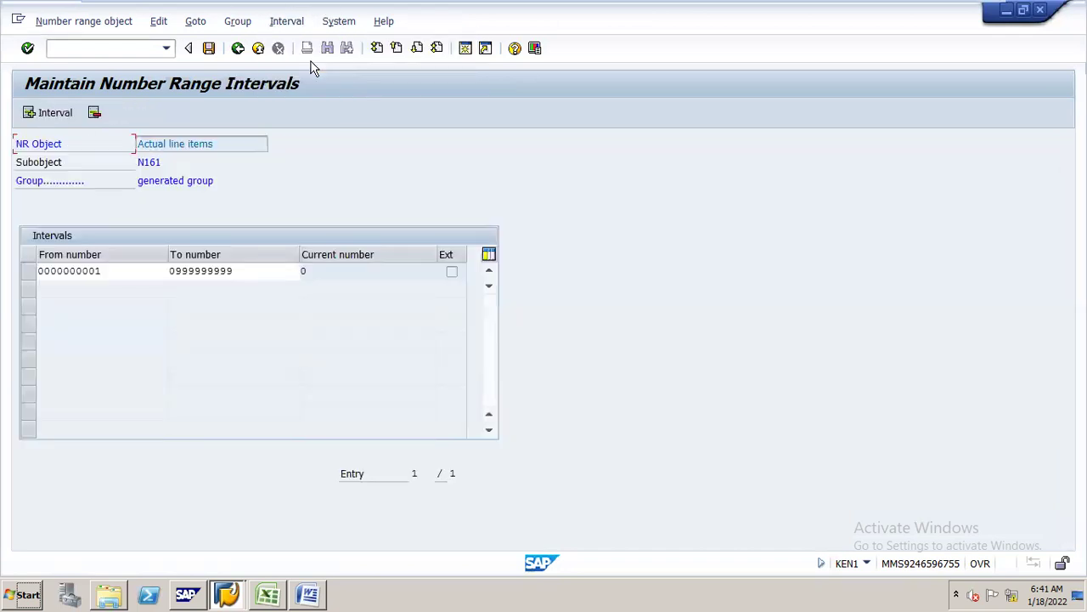
pyautogui.doubleClick(262, 268)
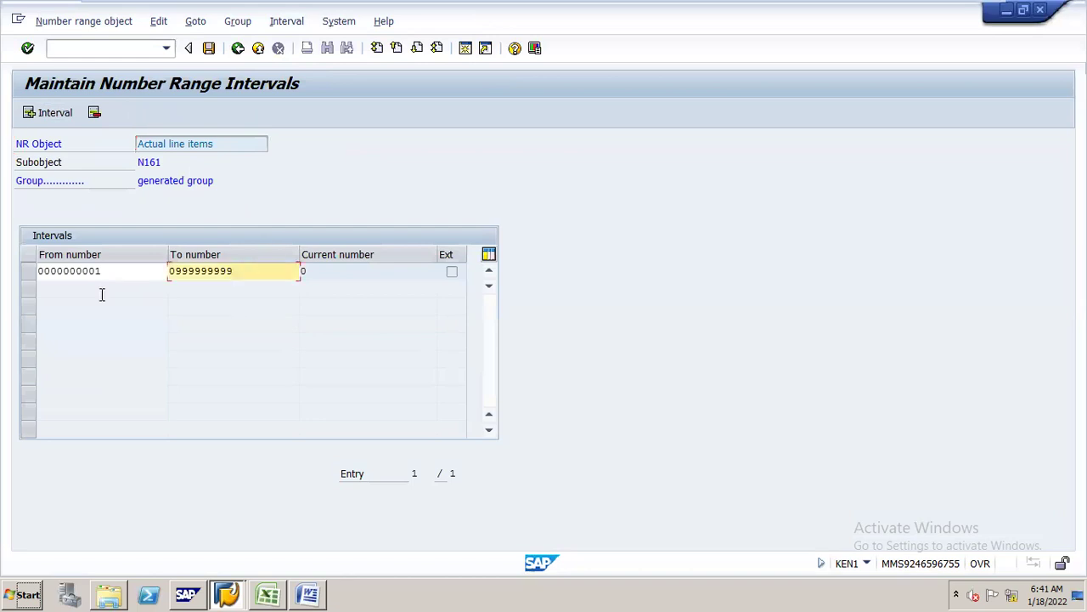
pyautogui.write('100')
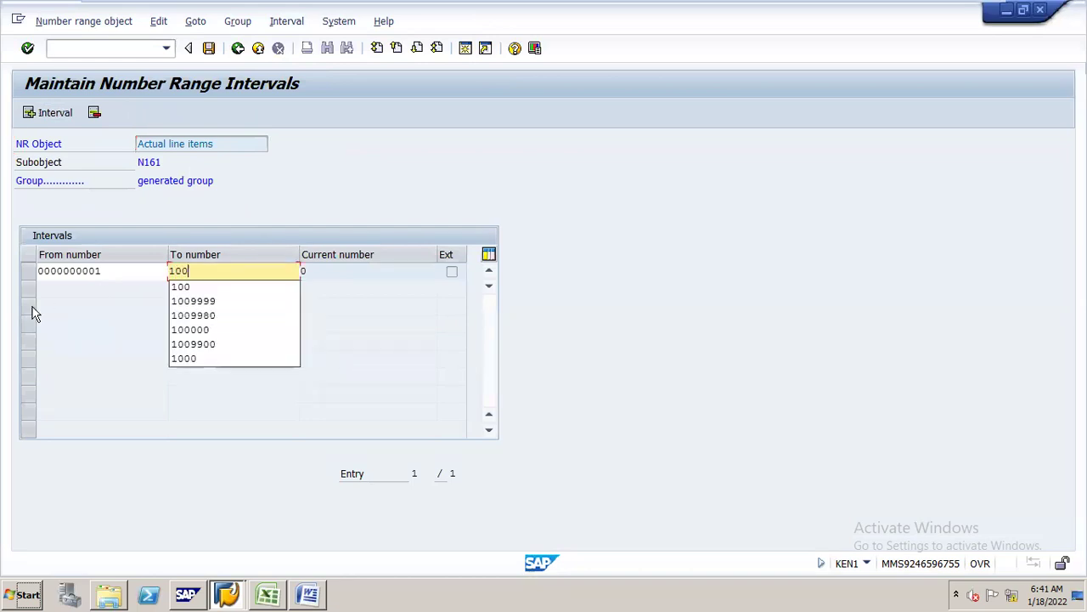
pyautogui.hotkey('ctrl', 's')
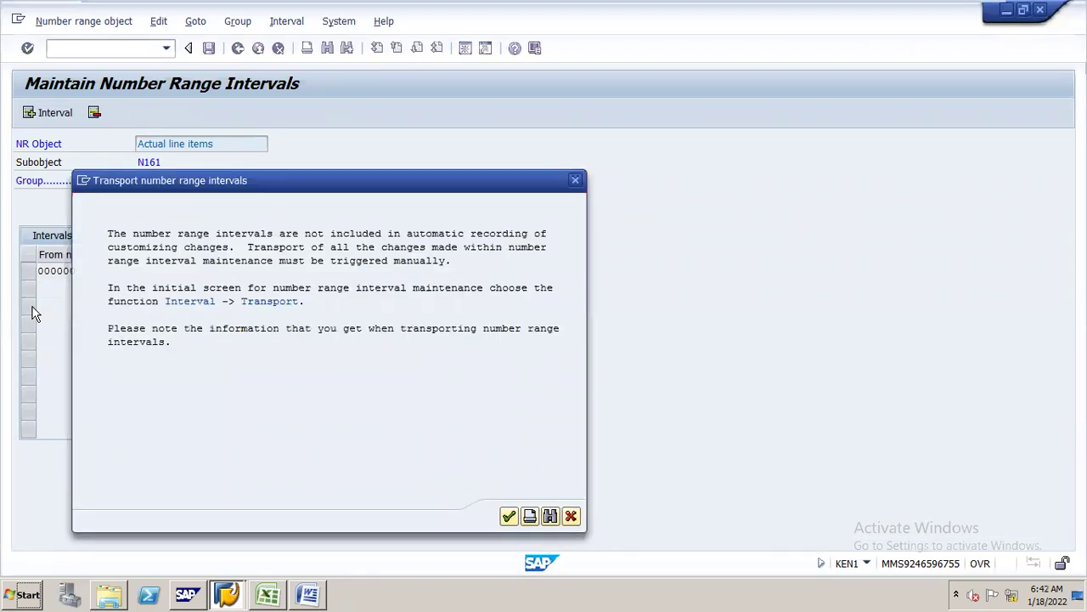
pyautogui.press('Return')
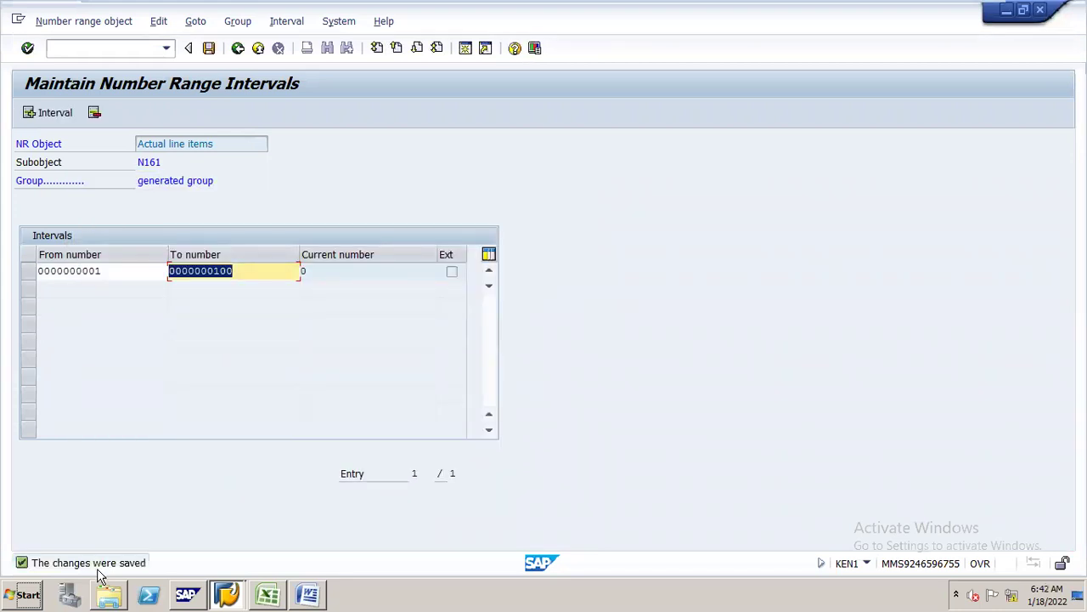
pyautogui.click(267, 576)
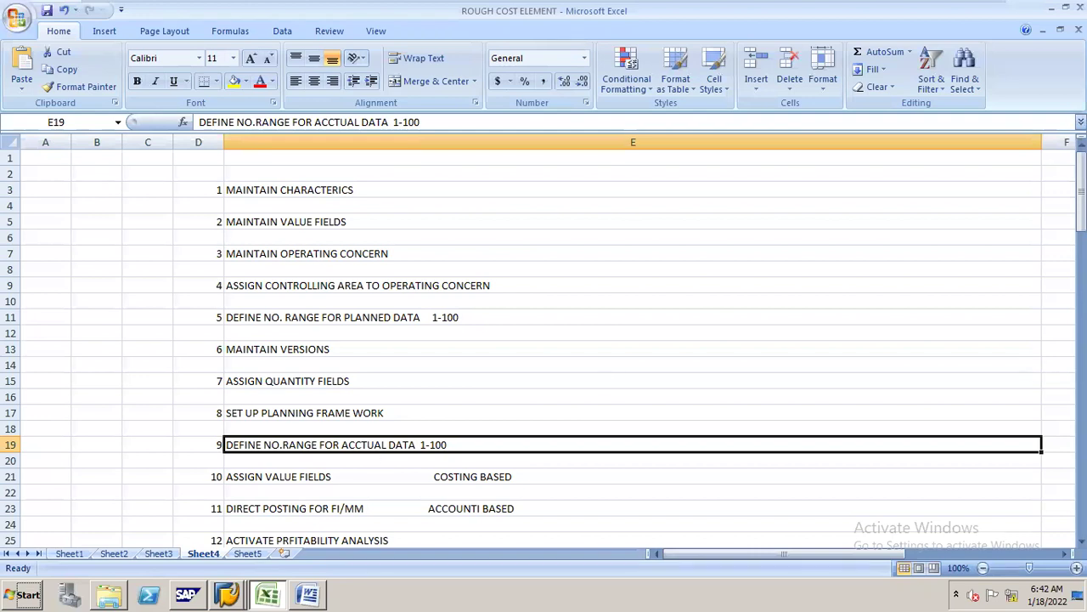
pyautogui.moveTo(1082, 191); pyautogui.dragTo(1082, 221)
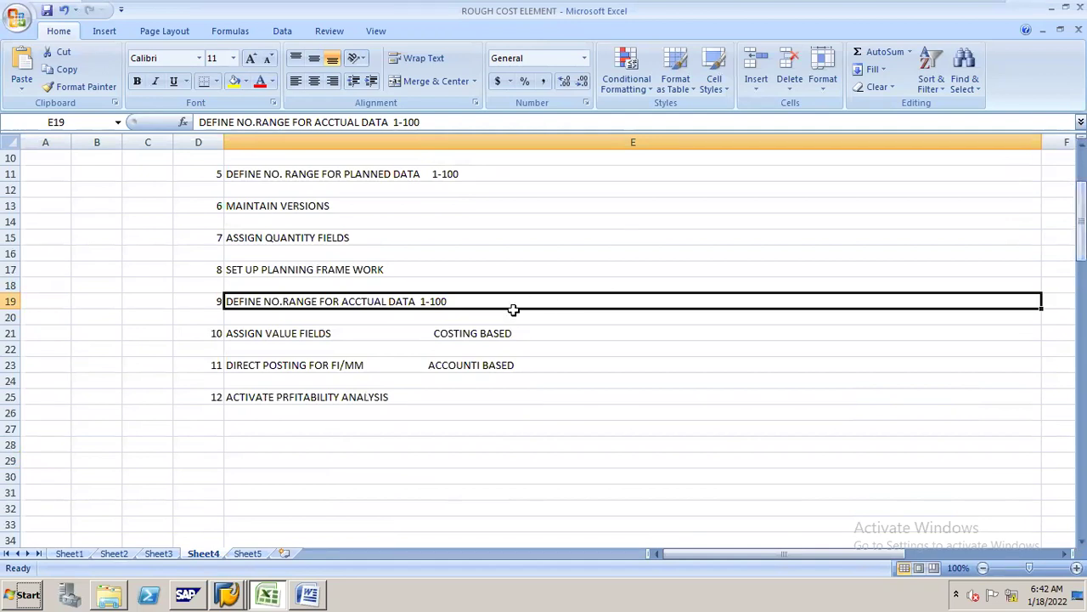
pyautogui.click(505, 333)
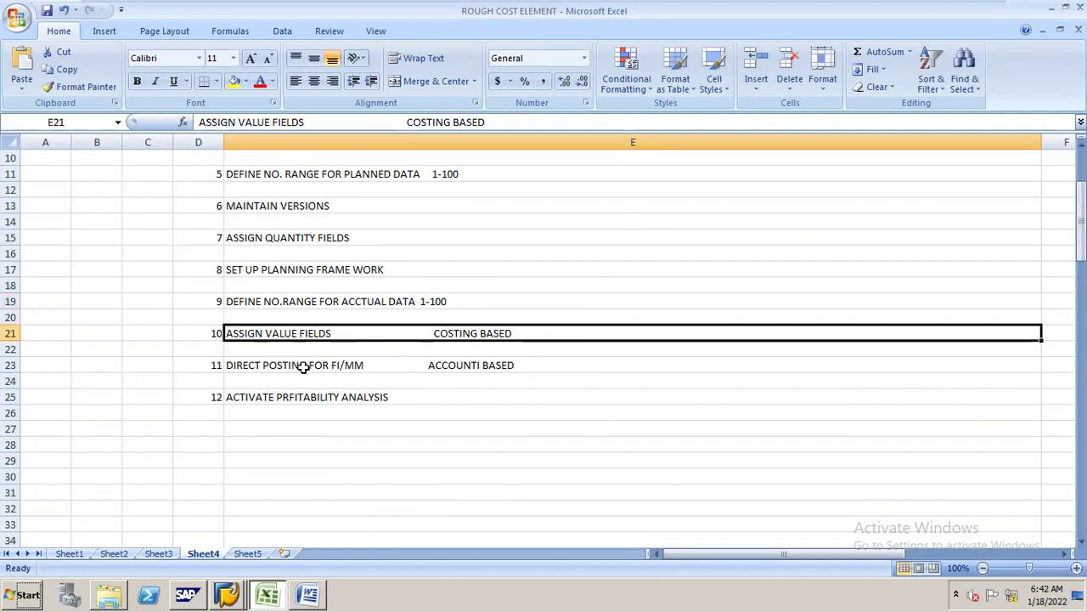
pyautogui.click(303, 365)
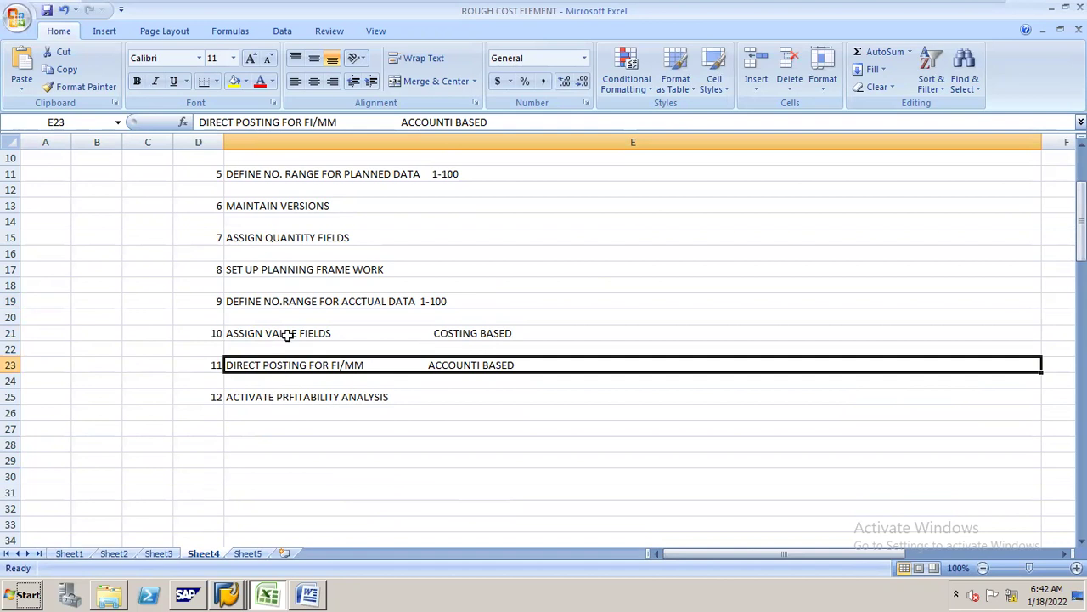
pyautogui.click(289, 335)
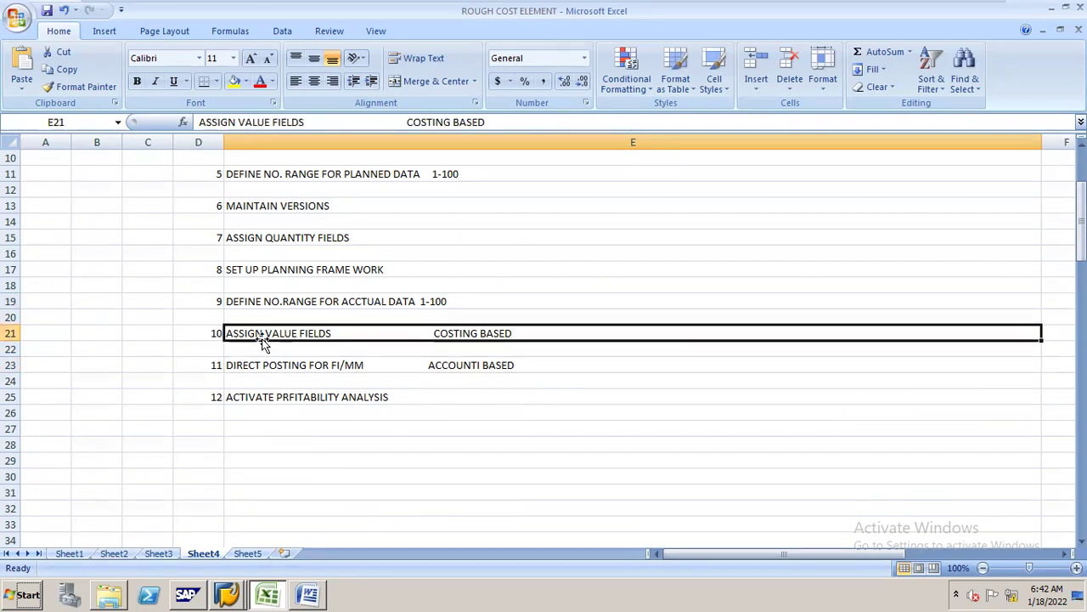
pyautogui.click(275, 365)
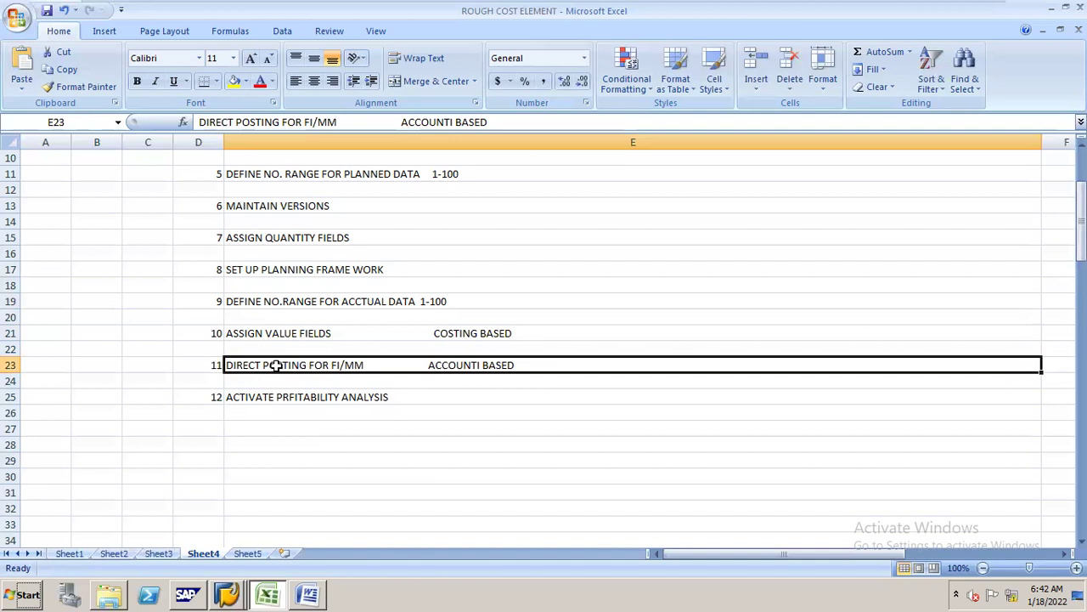
pyautogui.click(293, 335)
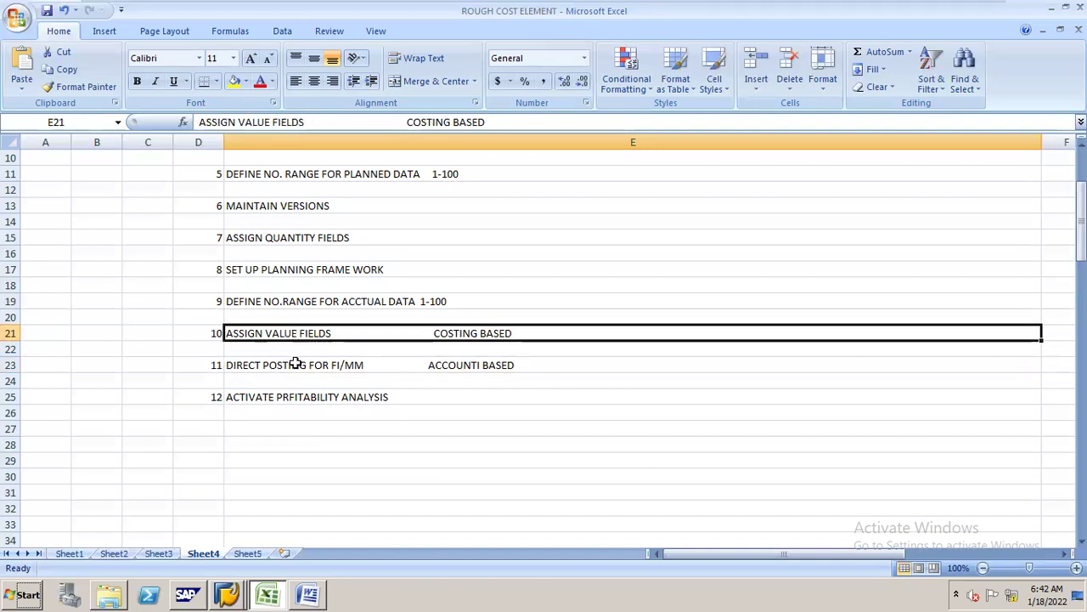
pyautogui.click(297, 365)
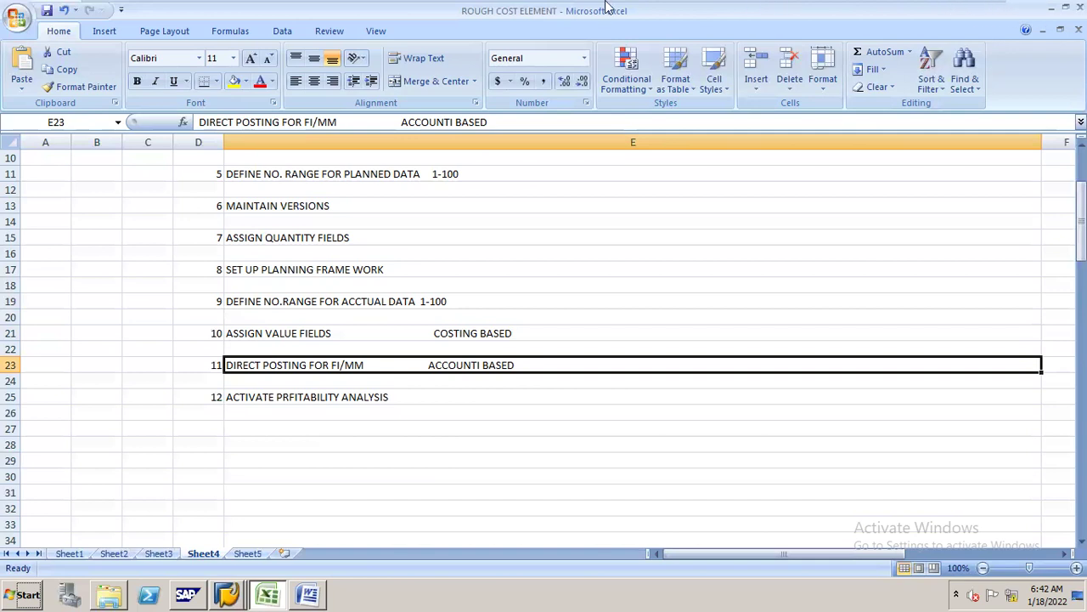
pyautogui.moveTo(767, 9)
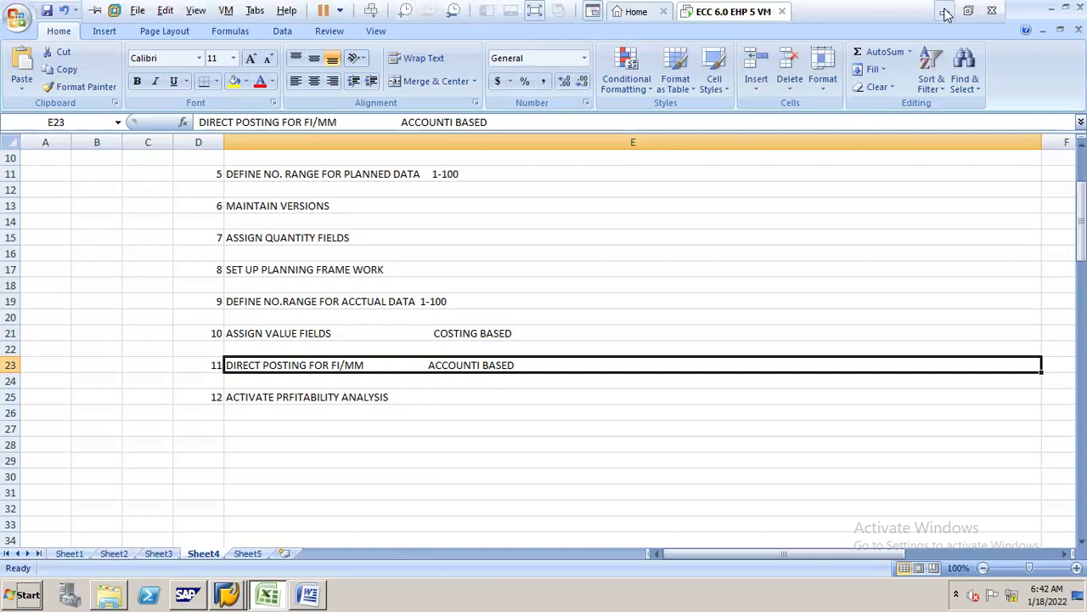
pyautogui.click(946, 14)
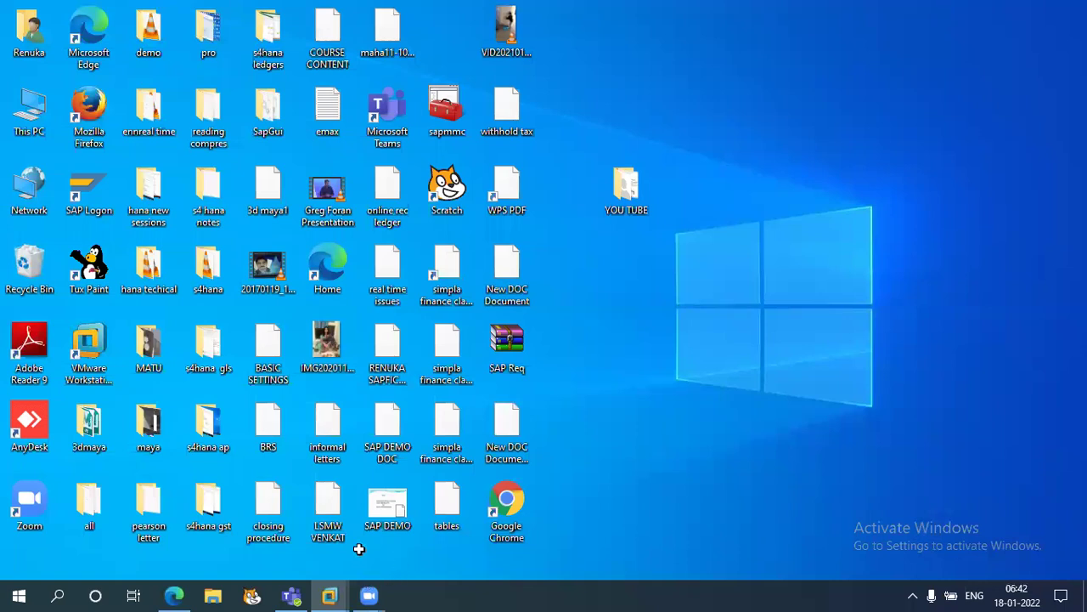
pyautogui.click(329, 595)
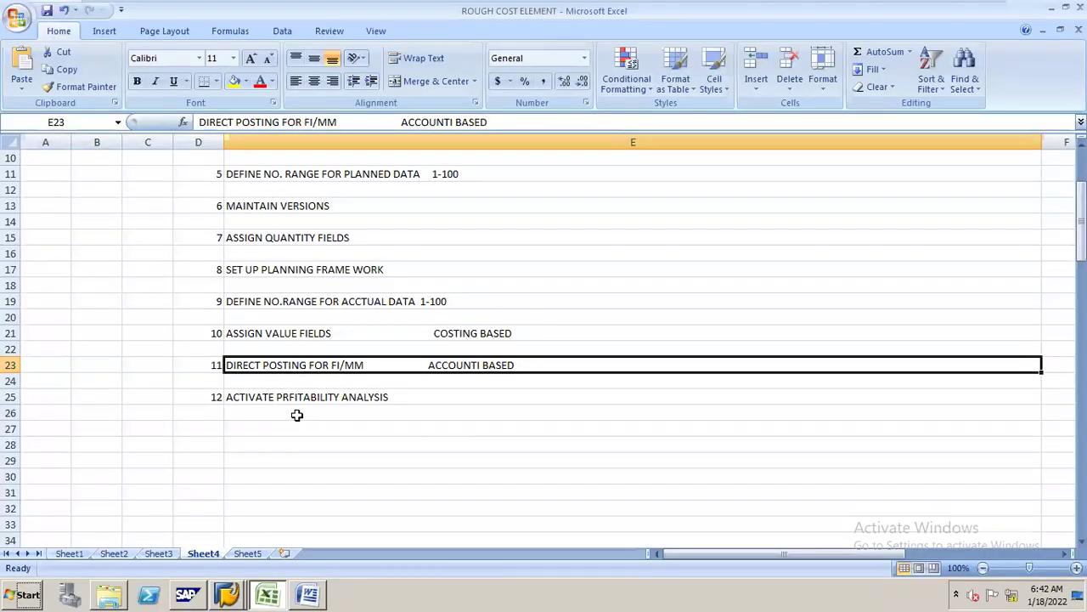
pyautogui.click(263, 333)
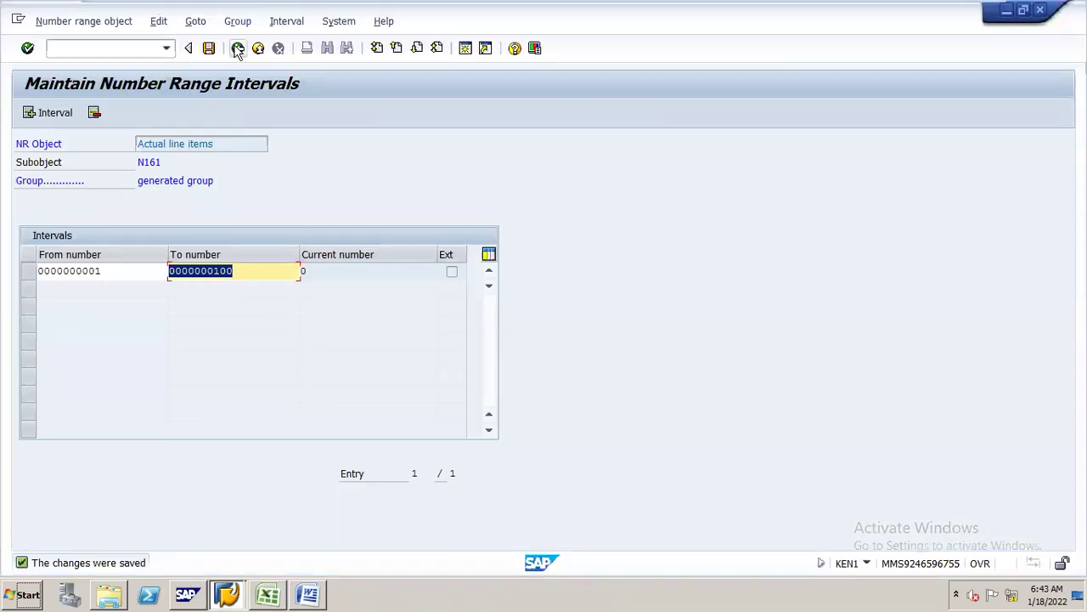
# - Return to the IMG and run Assign Value Fields under Flows of Actual Values > Transfer of Billing Documents
pyautogui.click(238, 49)
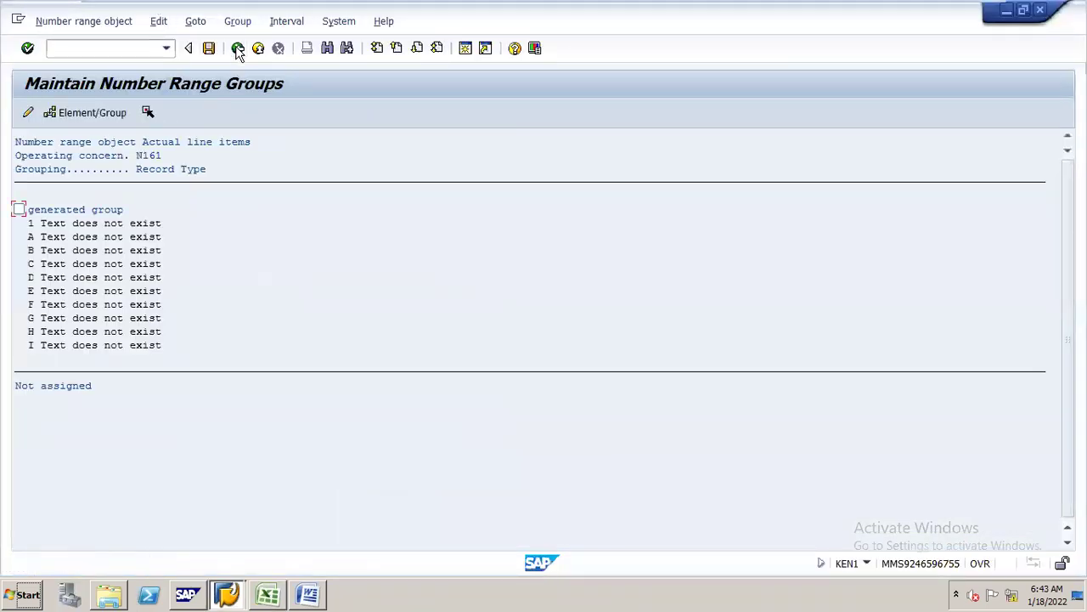
pyautogui.click(238, 49)
pyautogui.click(238, 49)
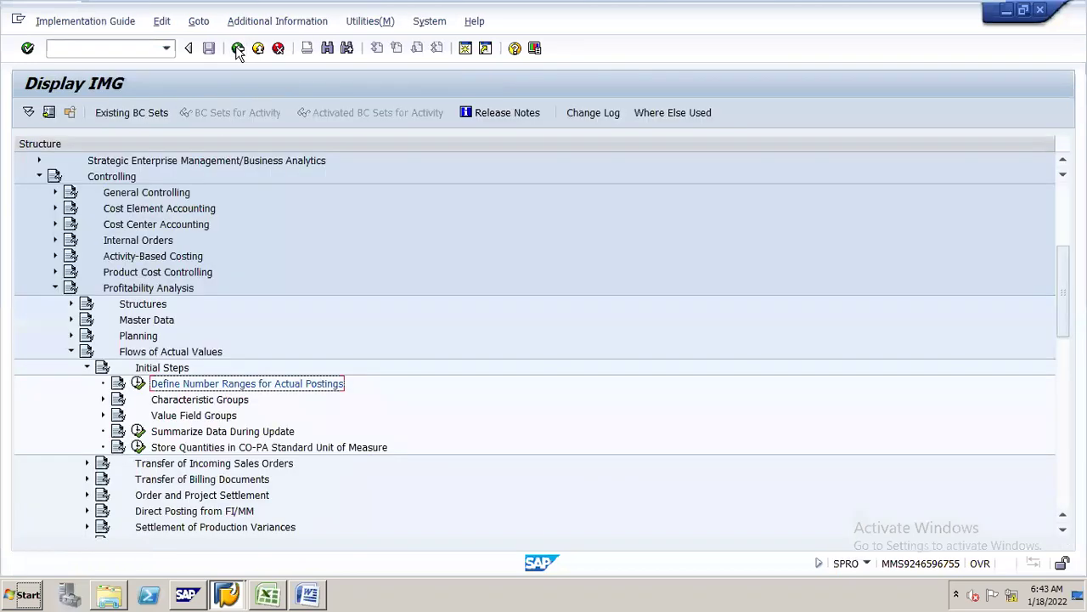
pyautogui.click(157, 353)
pyautogui.doubleClick(157, 353)
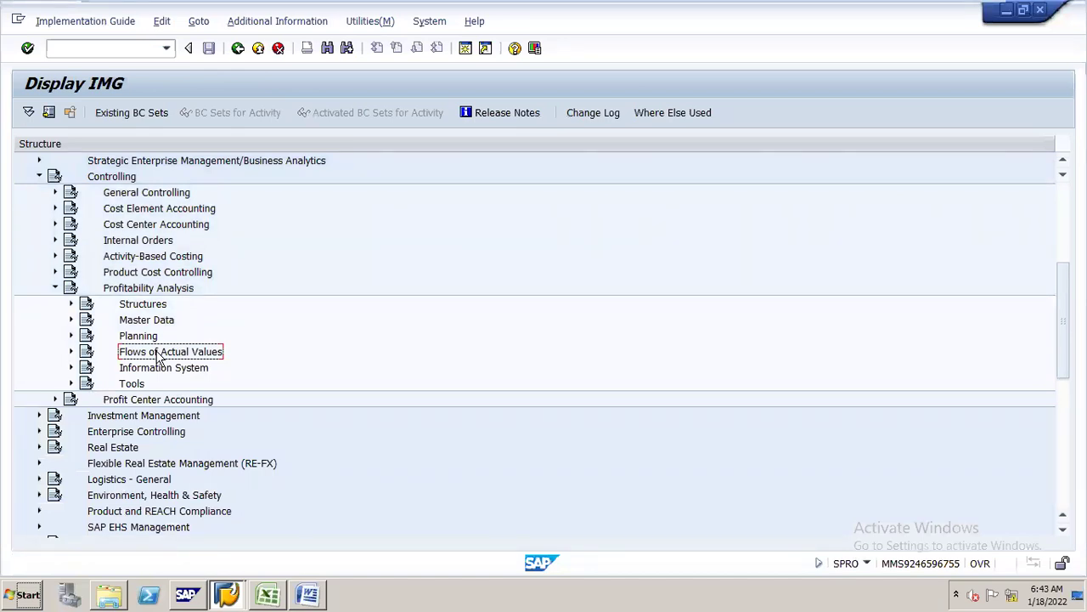
pyautogui.doubleClick(157, 353)
pyautogui.press('Down')
pyautogui.press('Down')
pyautogui.press('Down')
pyautogui.press('Down')
pyautogui.press('Down')
pyautogui.press('Down')
pyautogui.press('Down')
pyautogui.press('Down')
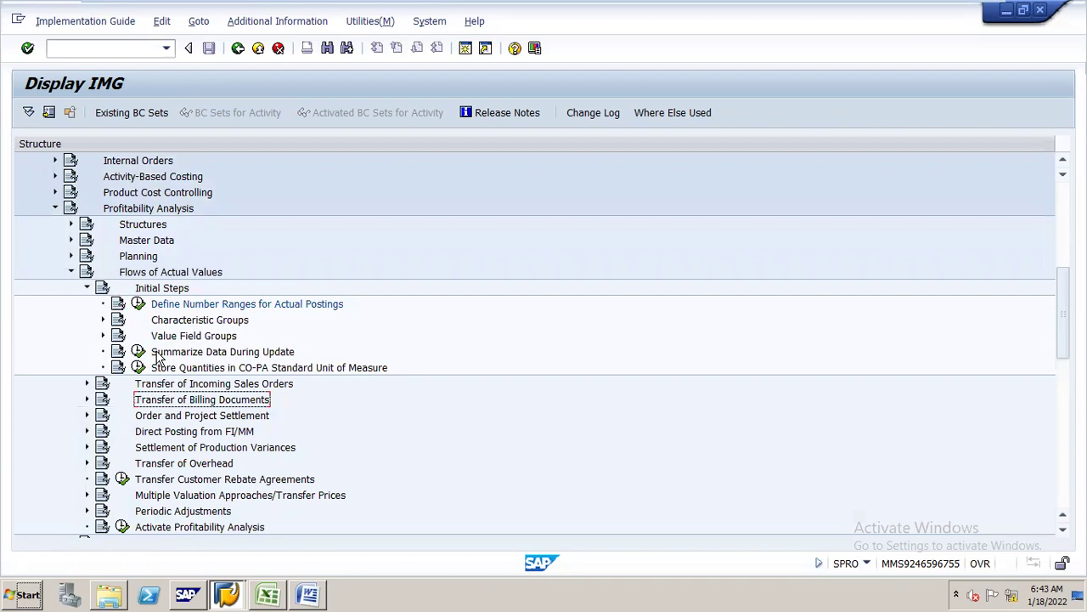
pyautogui.press('Right')
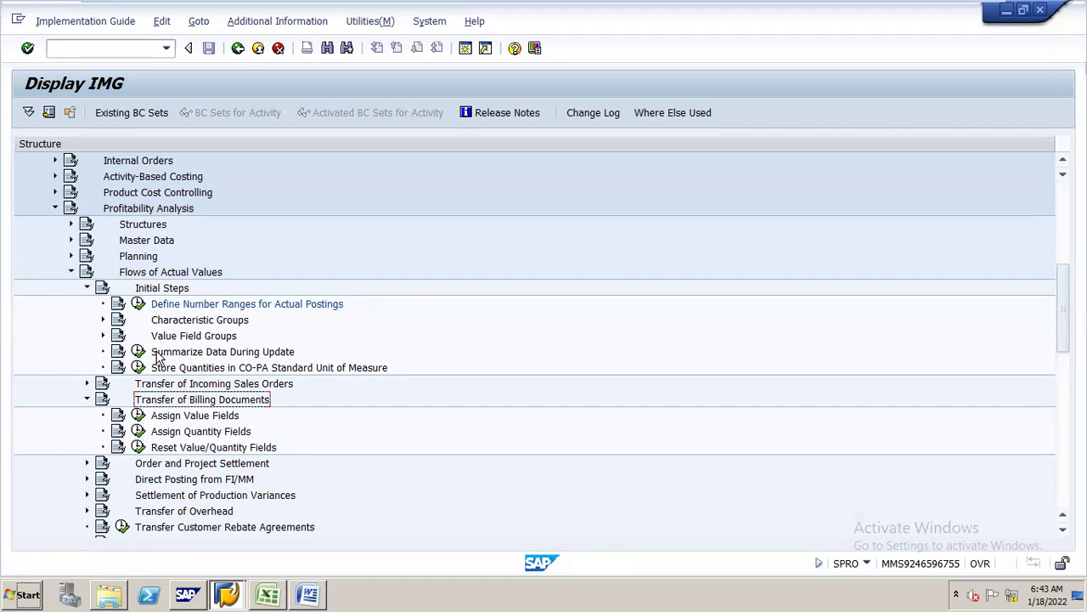
pyautogui.press('Down')
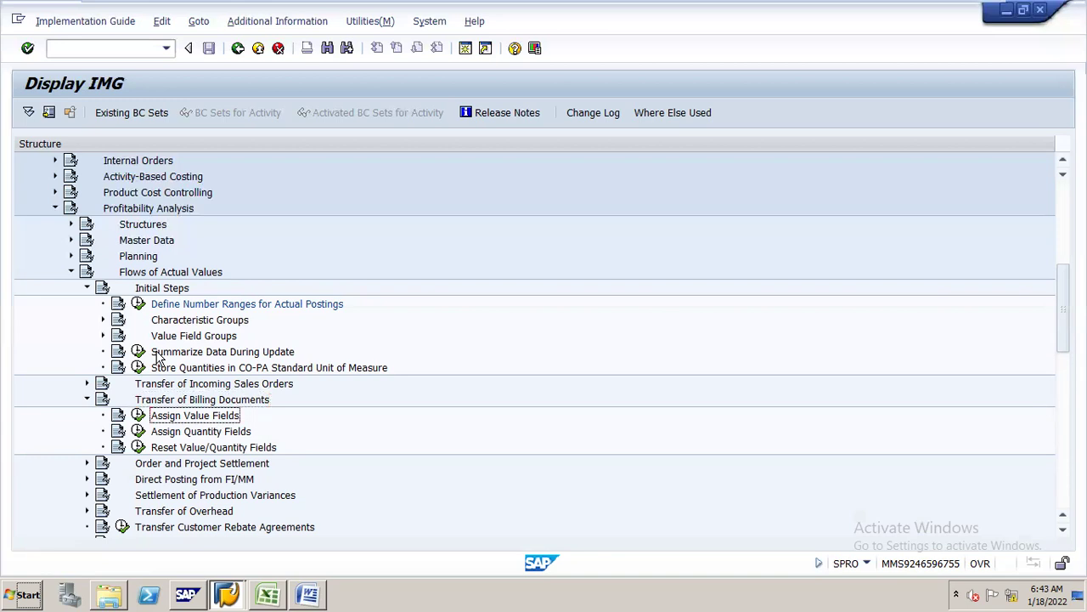
pyautogui.press('F2')
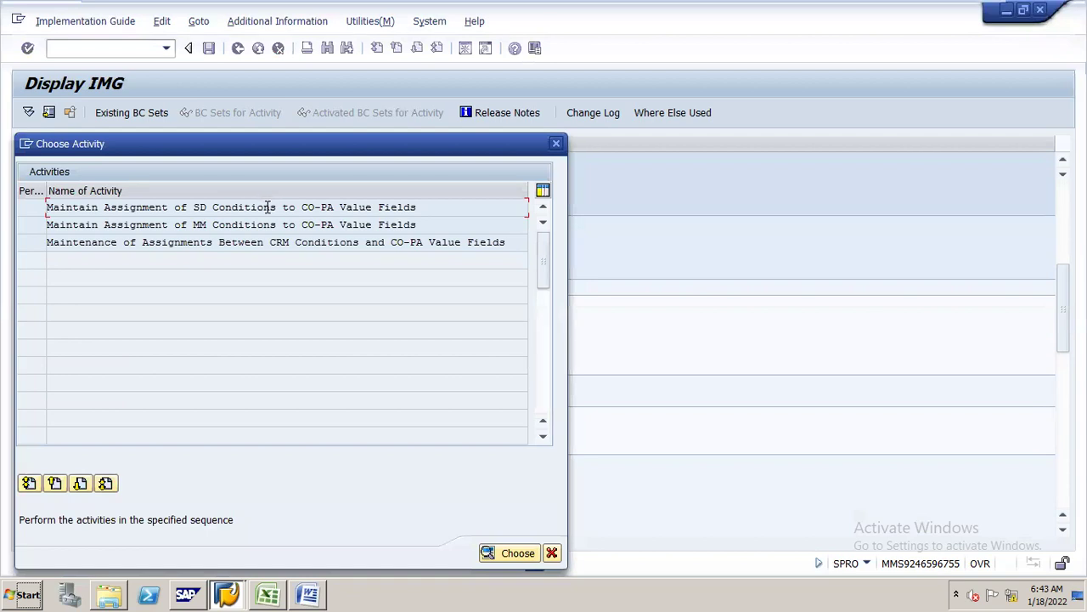
# - In the SD conditions assignment, map condition type PR00 to value field VV332 REVENUE
pyautogui.doubleClick(267, 208)
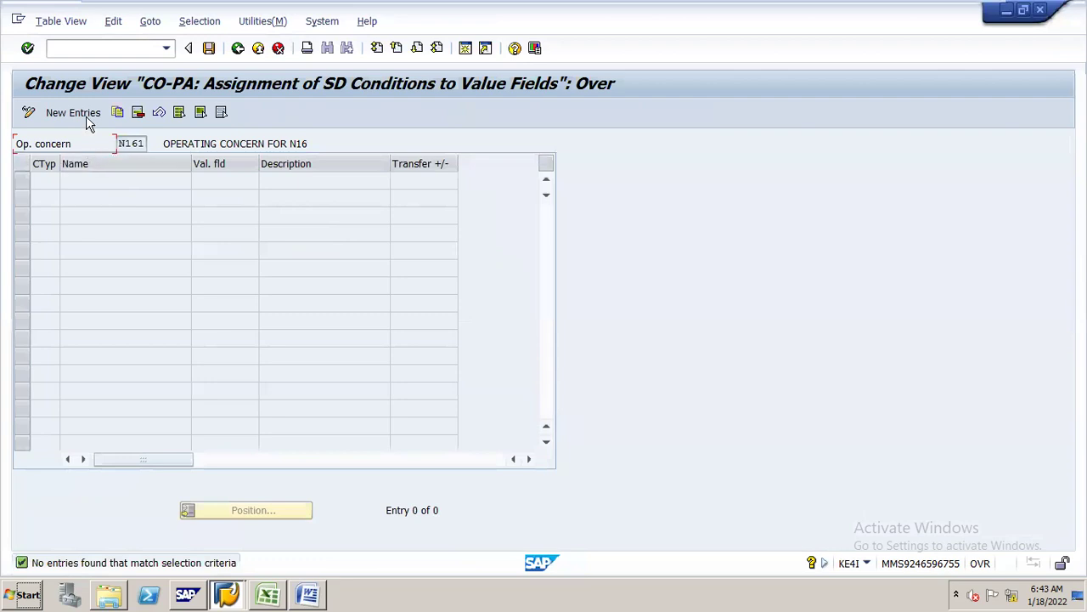
pyautogui.click(82, 119)
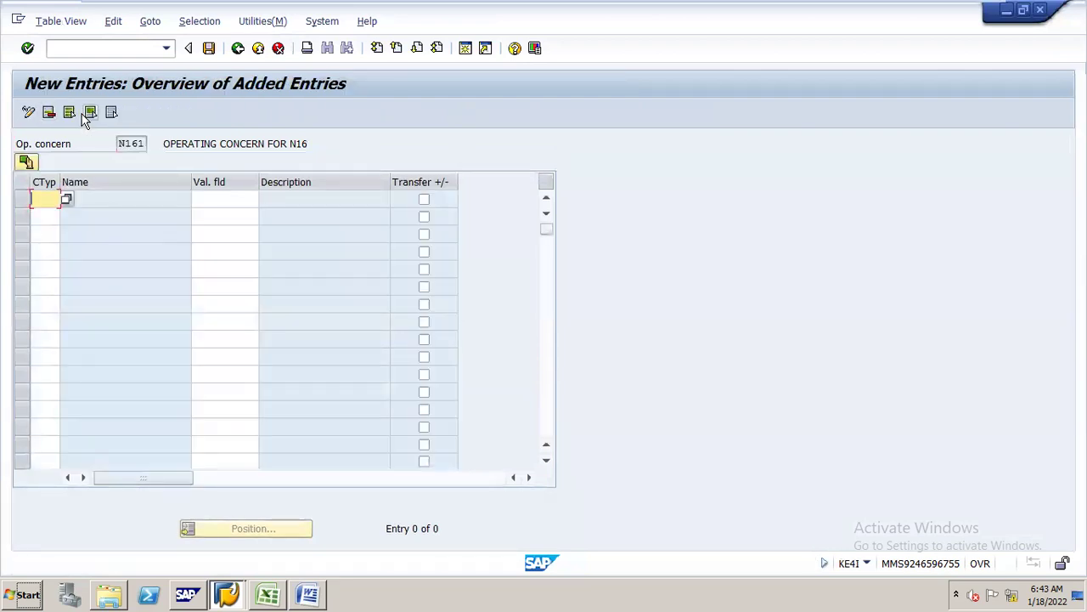
pyautogui.press('BackSpace')
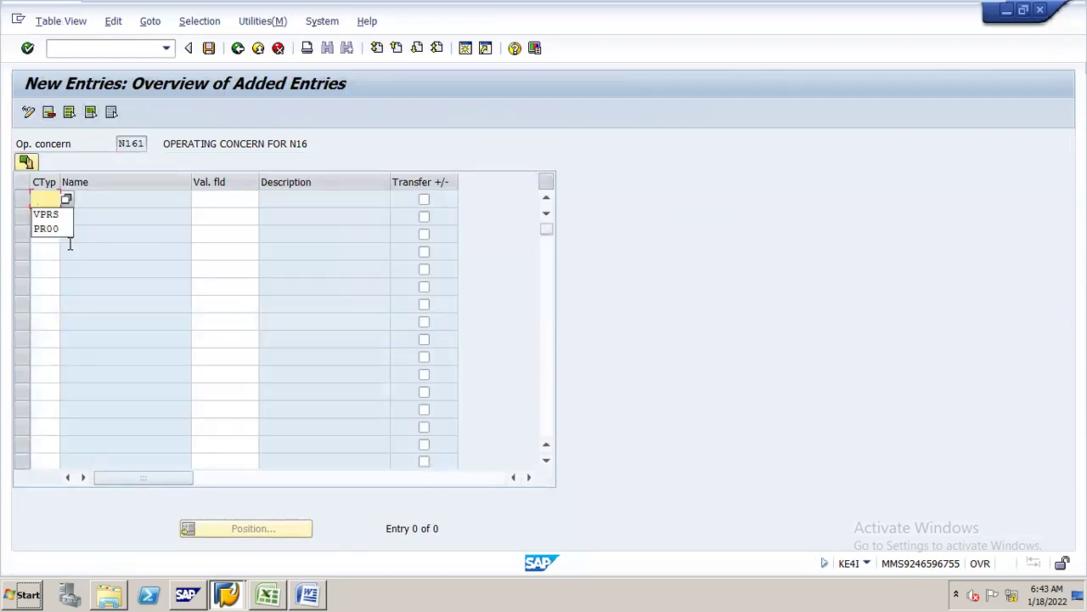
pyautogui.click(46, 230)
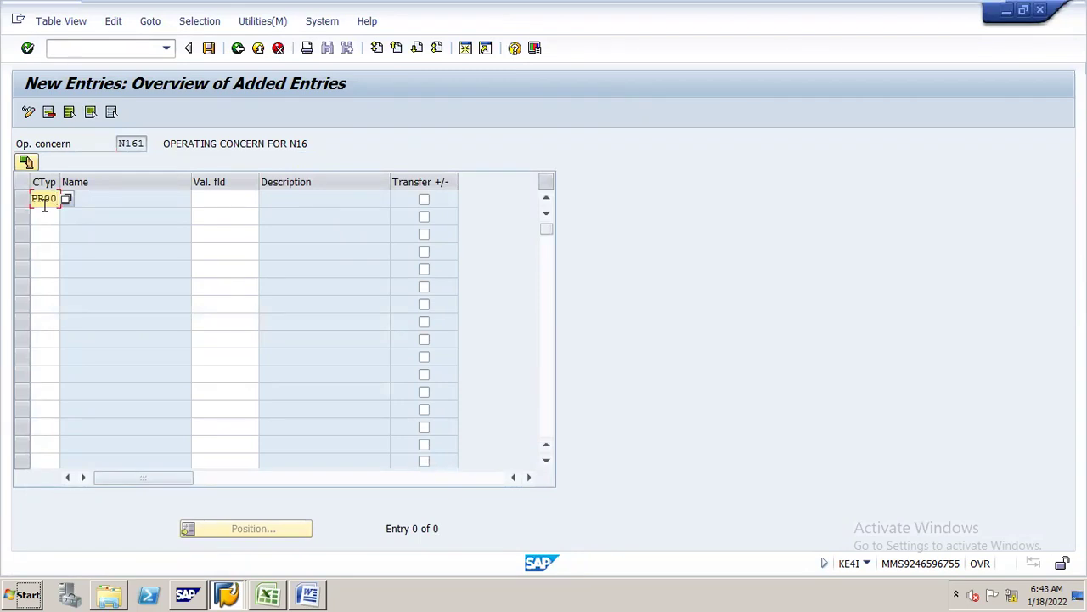
pyautogui.click(247, 197)
pyautogui.click(266, 199)
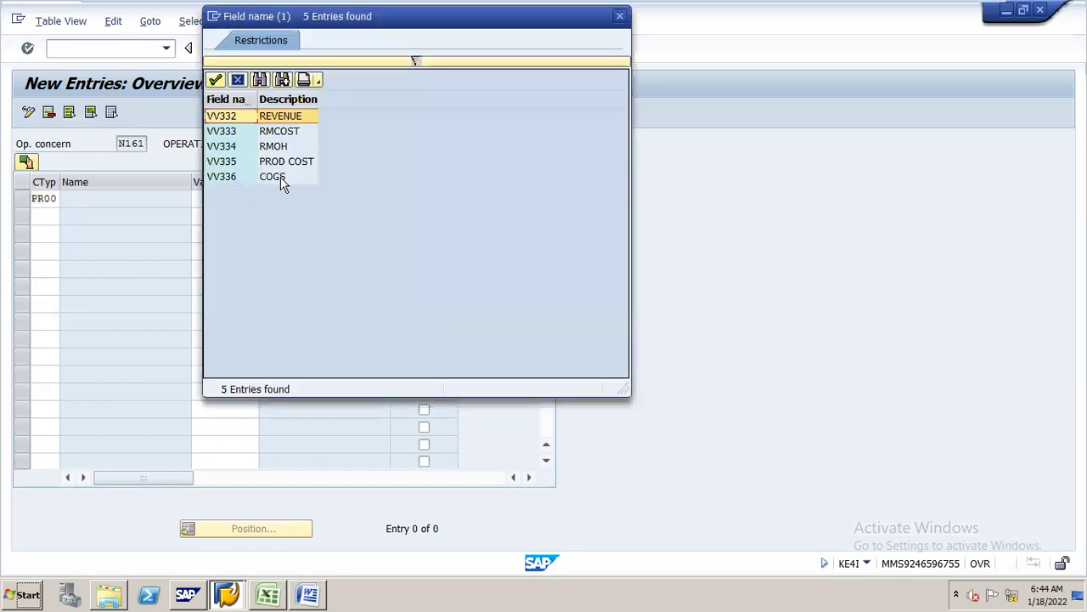
pyautogui.press('Escape')
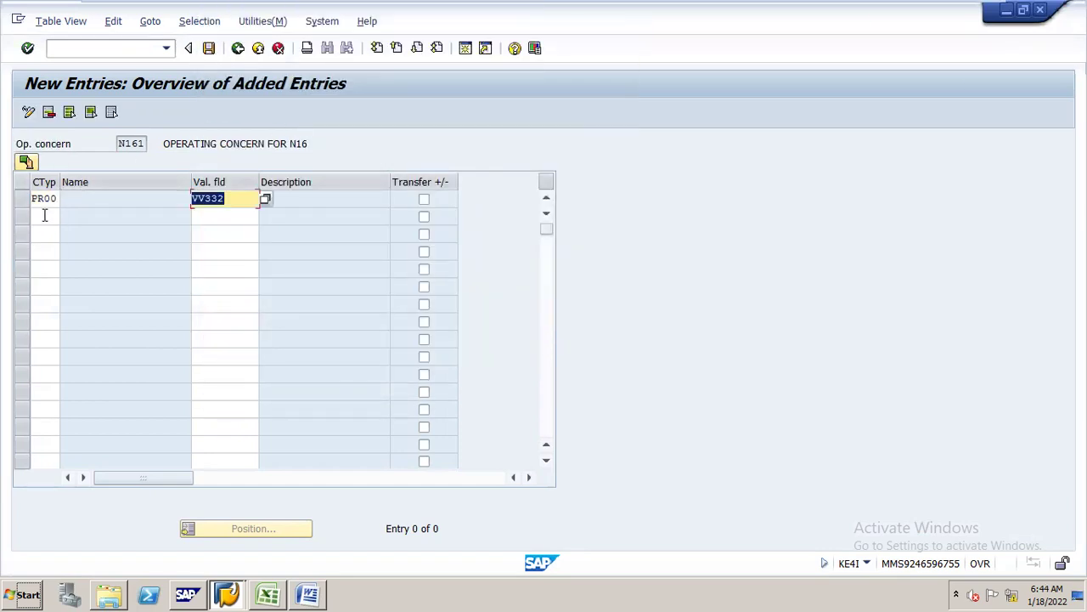
# - Map condition type VPRS to VV336 COGS and save under the N16 CONFIGURATION request
pyautogui.click(41, 217)
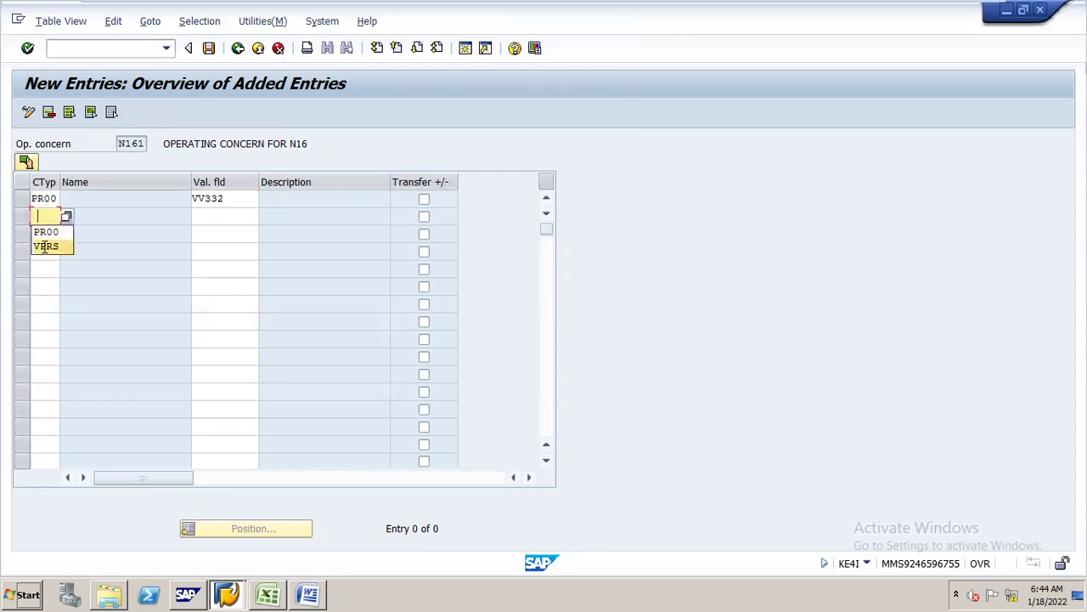
pyautogui.click(44, 246)
pyautogui.click(251, 216)
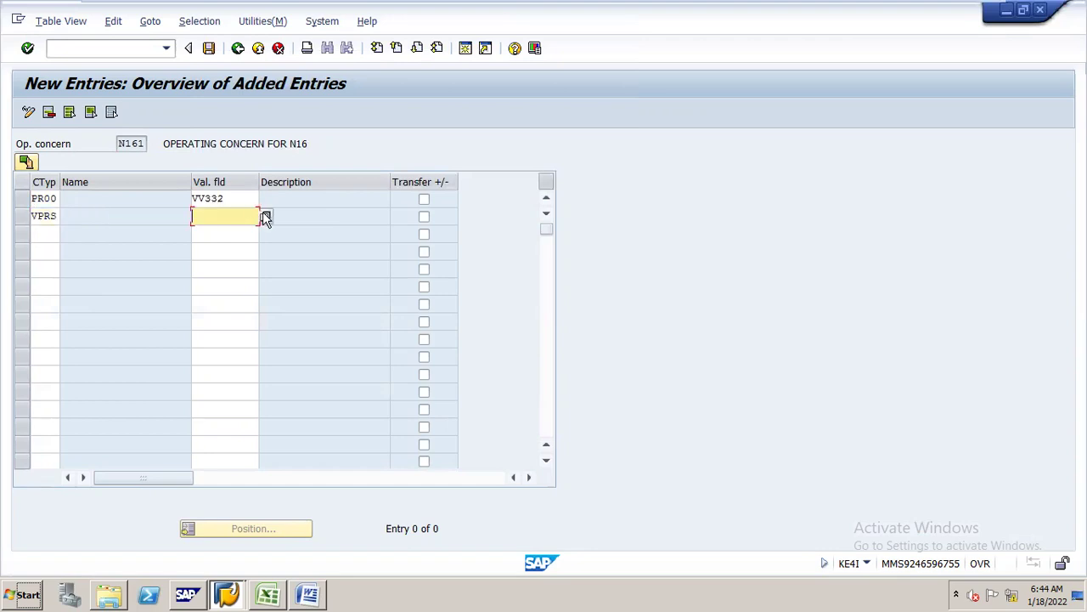
pyautogui.click(266, 216)
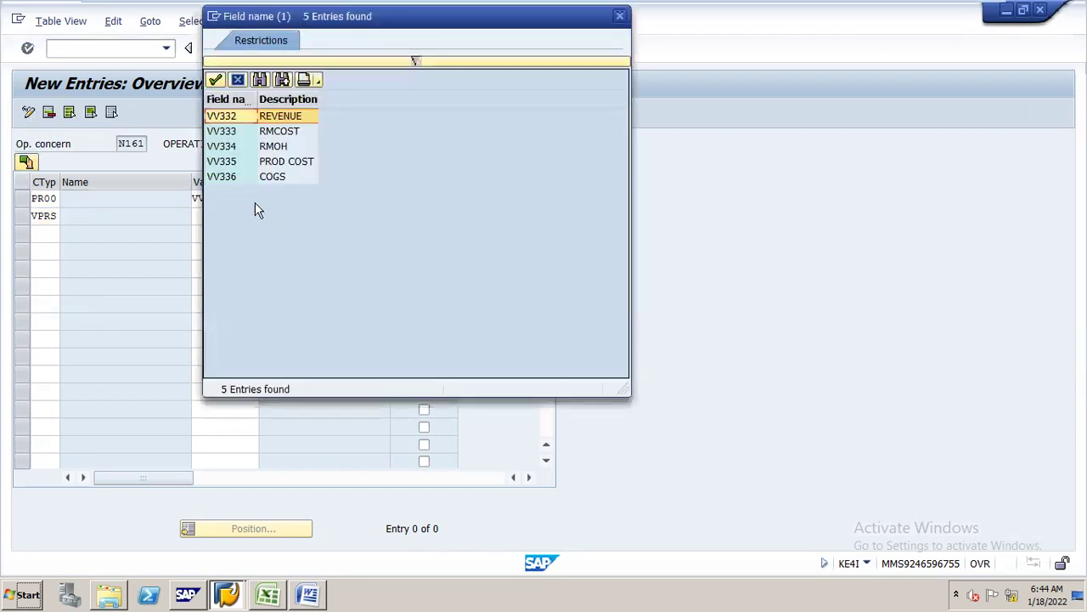
pyautogui.doubleClick(238, 177)
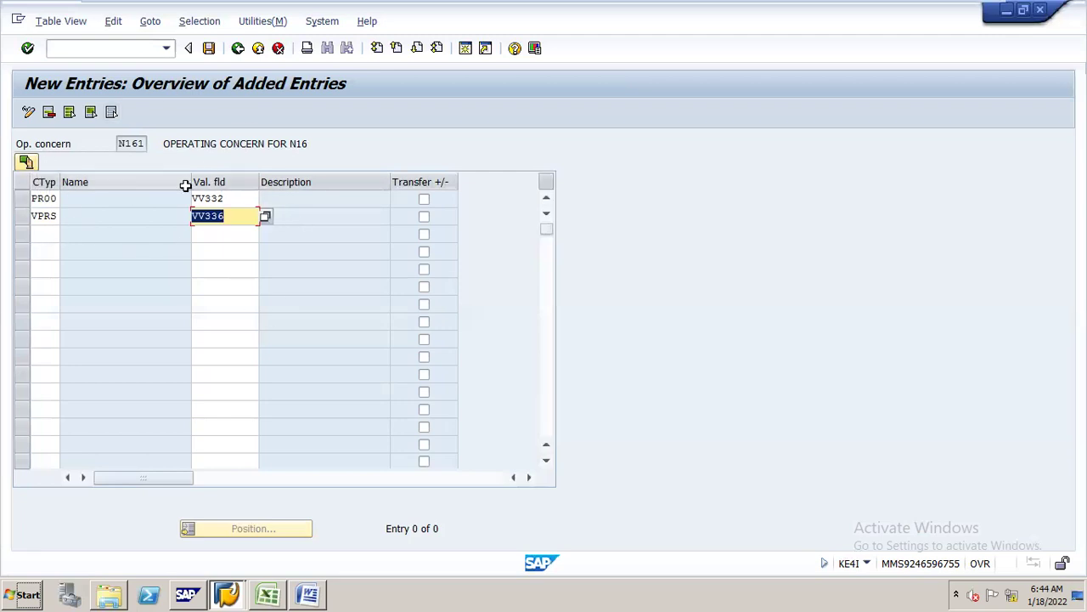
pyautogui.click(211, 49)
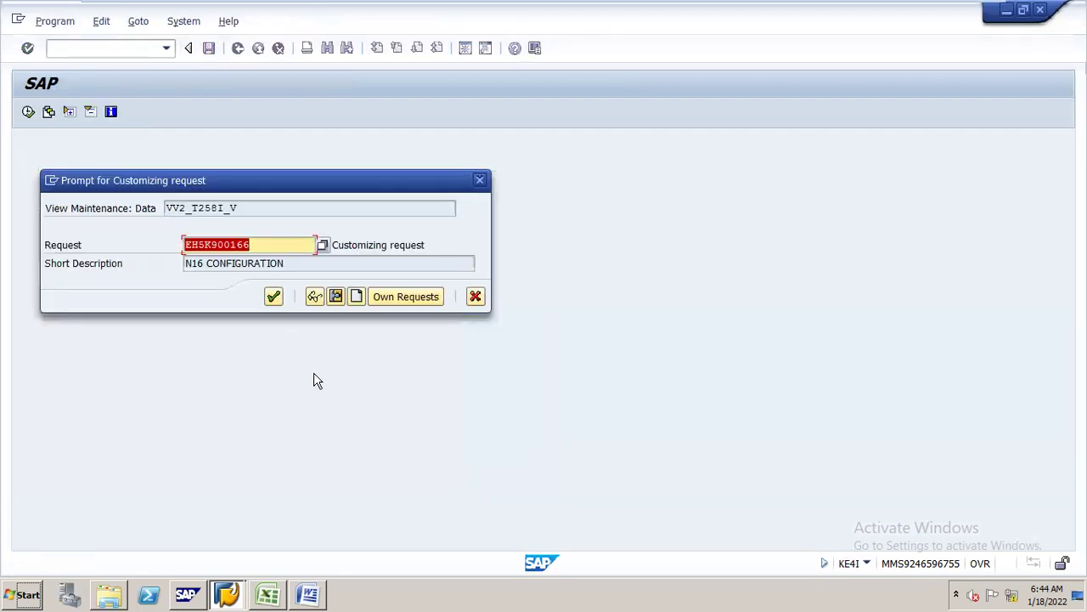
pyautogui.click(274, 296)
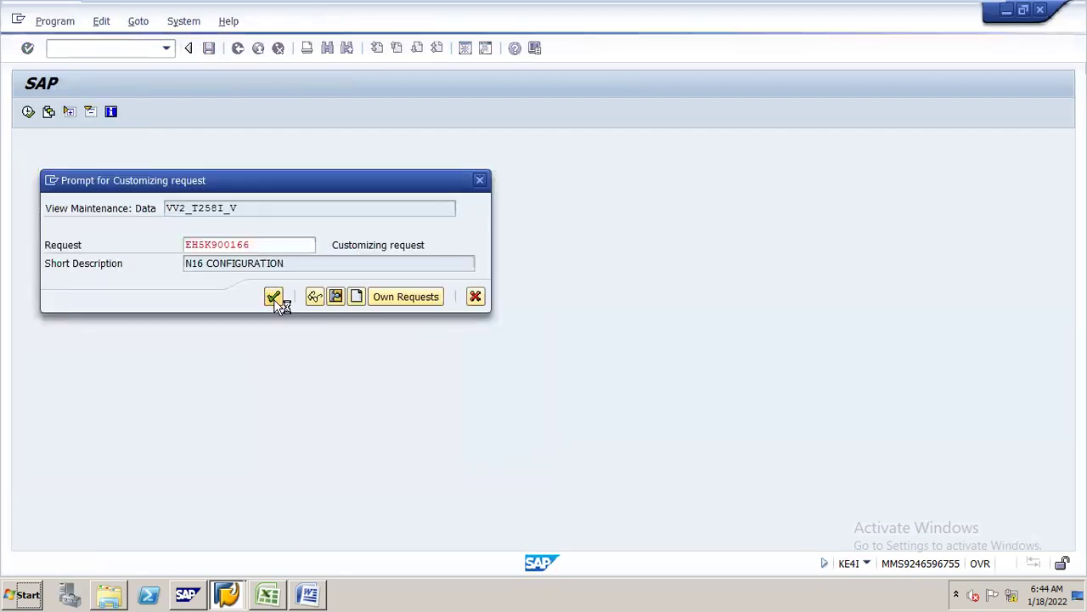
pyautogui.click(273, 578)
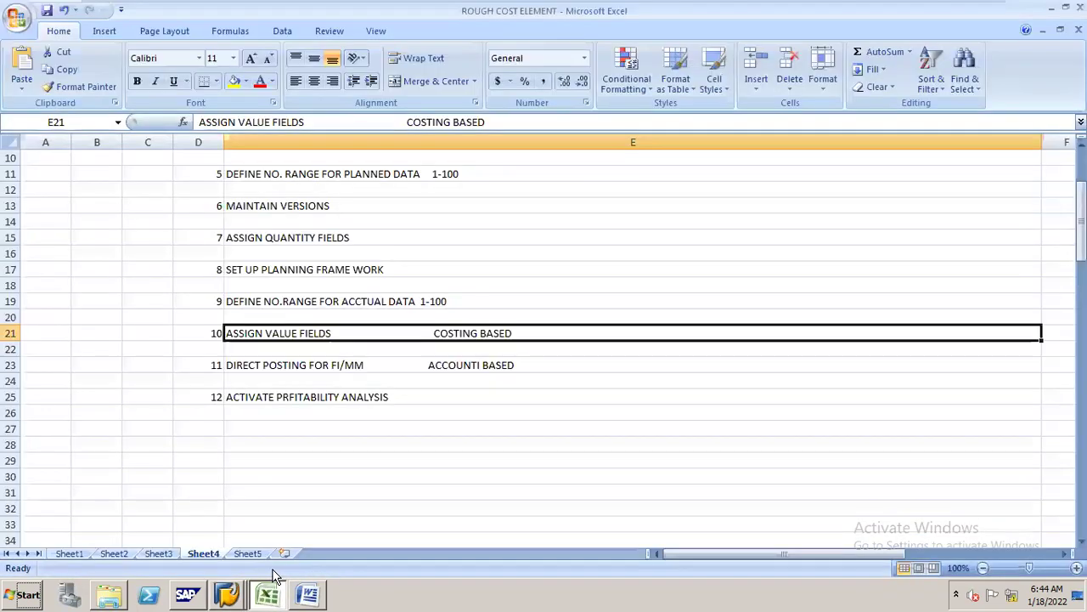
pyautogui.click(269, 368)
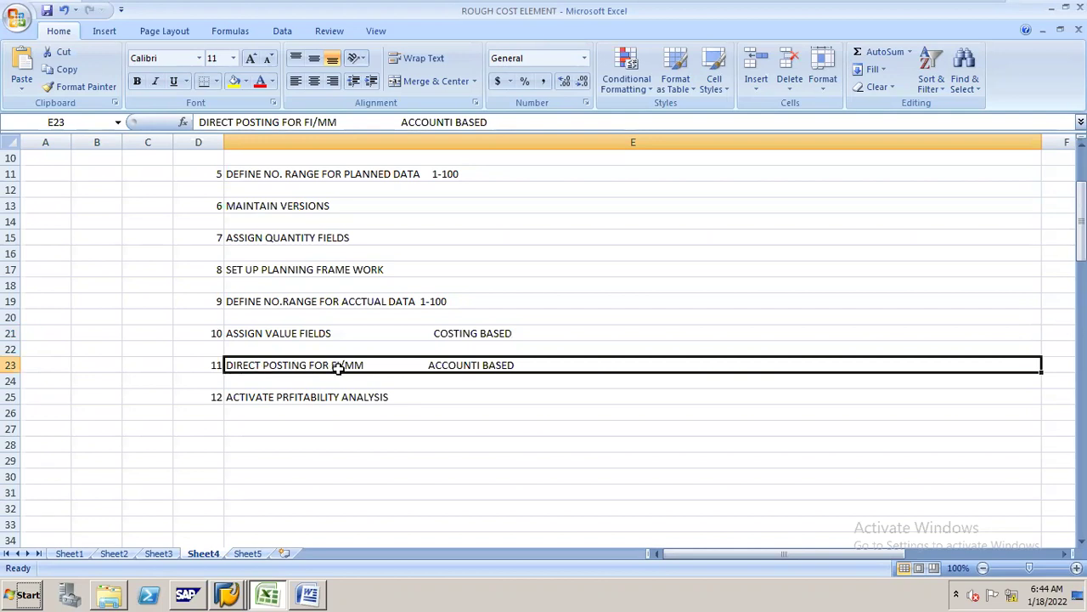
pyautogui.hotkey('alt', 'Tab')
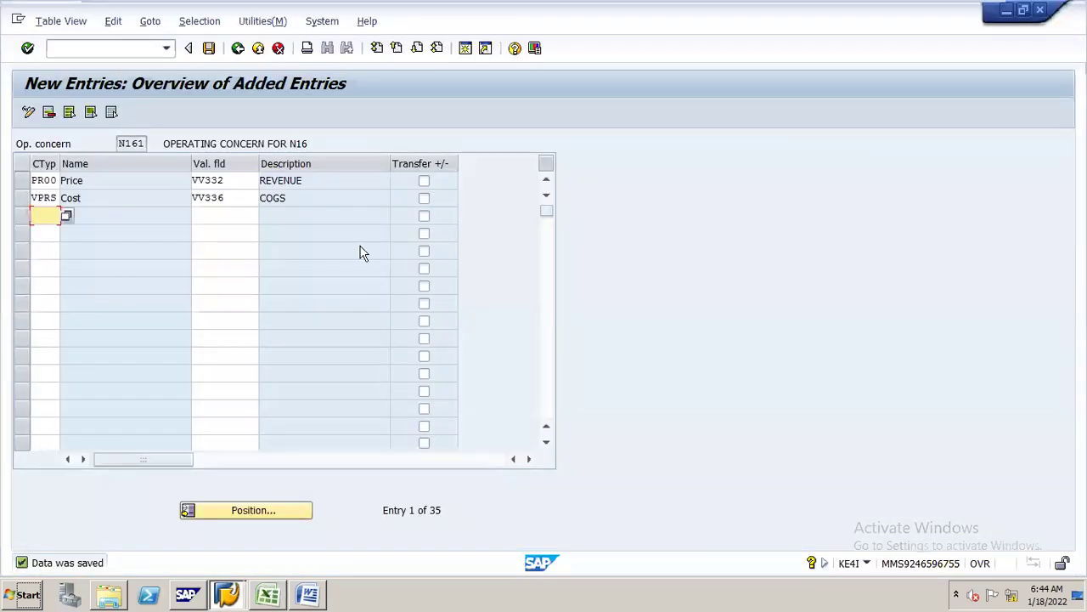
# - Save the SD value field assignments and return to the implementation guide tree
pyautogui.click(238, 48)
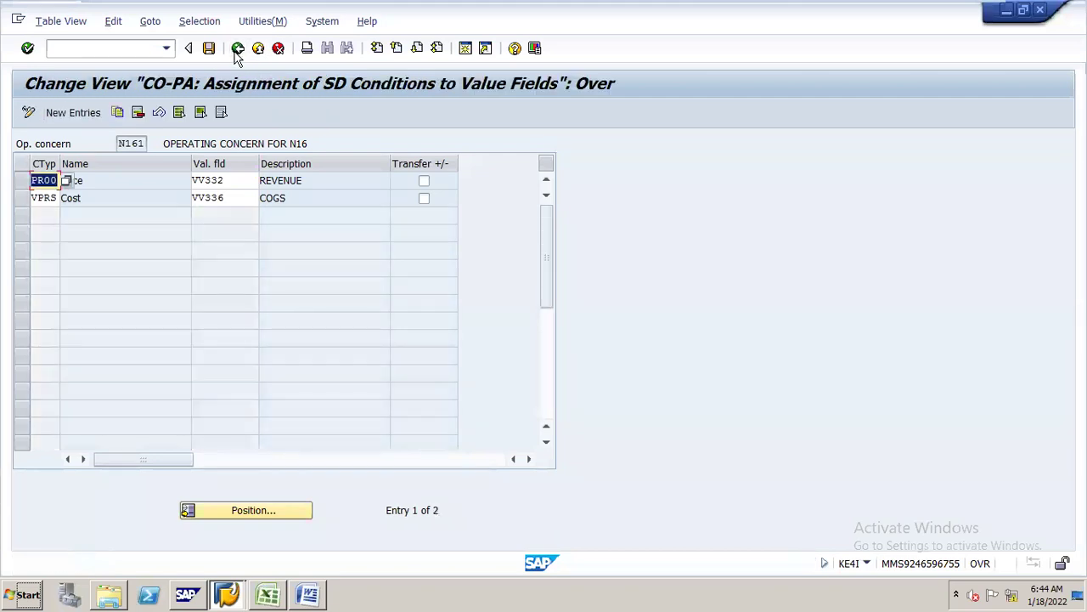
pyautogui.click(209, 49)
pyautogui.click(238, 48)
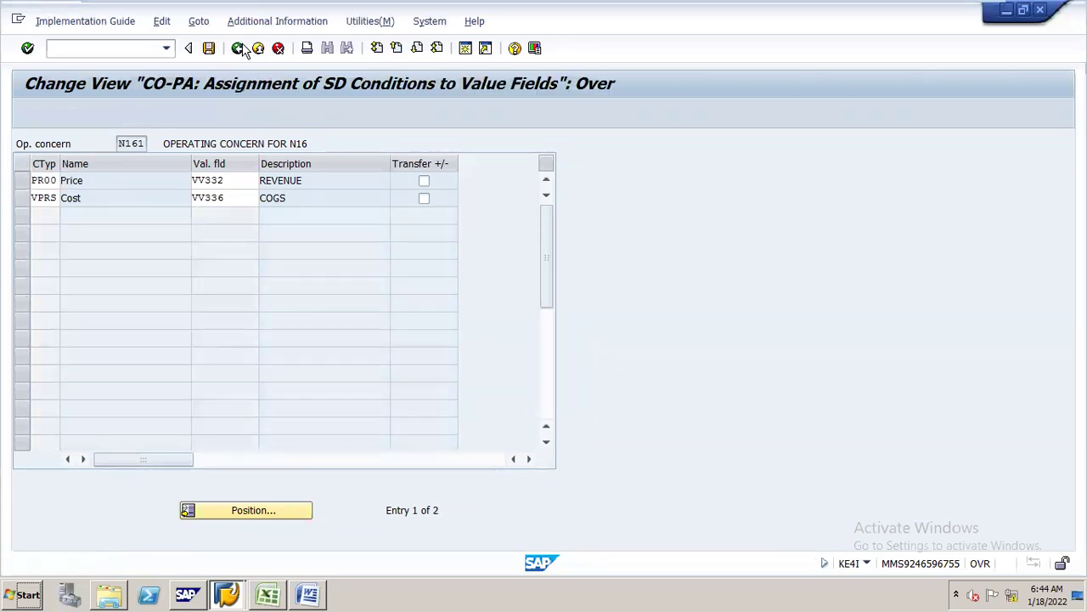
pyautogui.press('Escape')
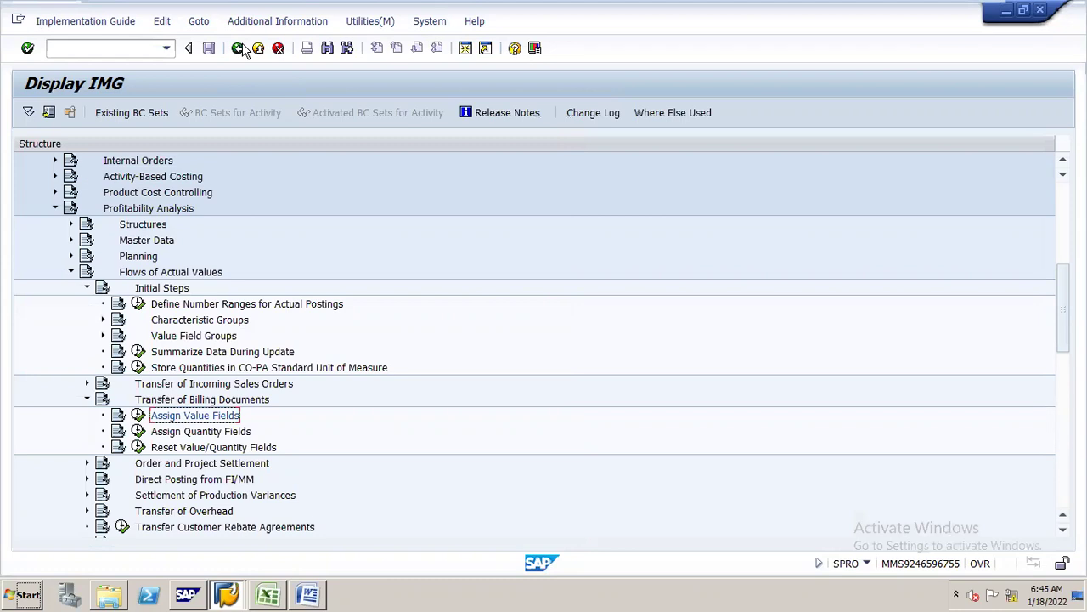
# - Expand Direct Posting from FI/MM and run Maintain PA Transfer Structure for Direct Postings
pyautogui.click(157, 481)
pyautogui.doubleClick(157, 481)
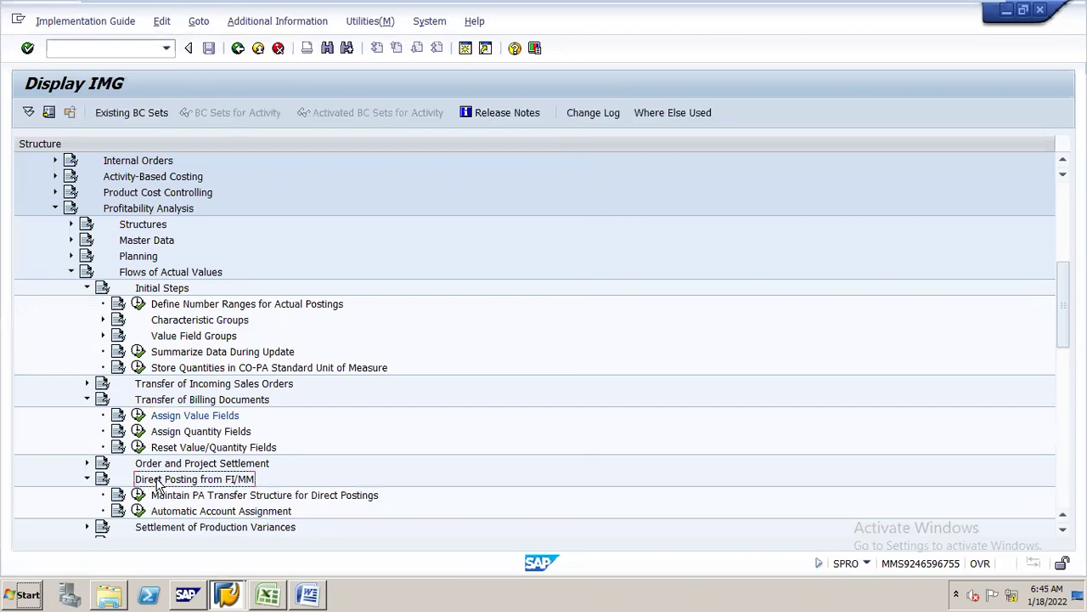
pyautogui.click(158, 496)
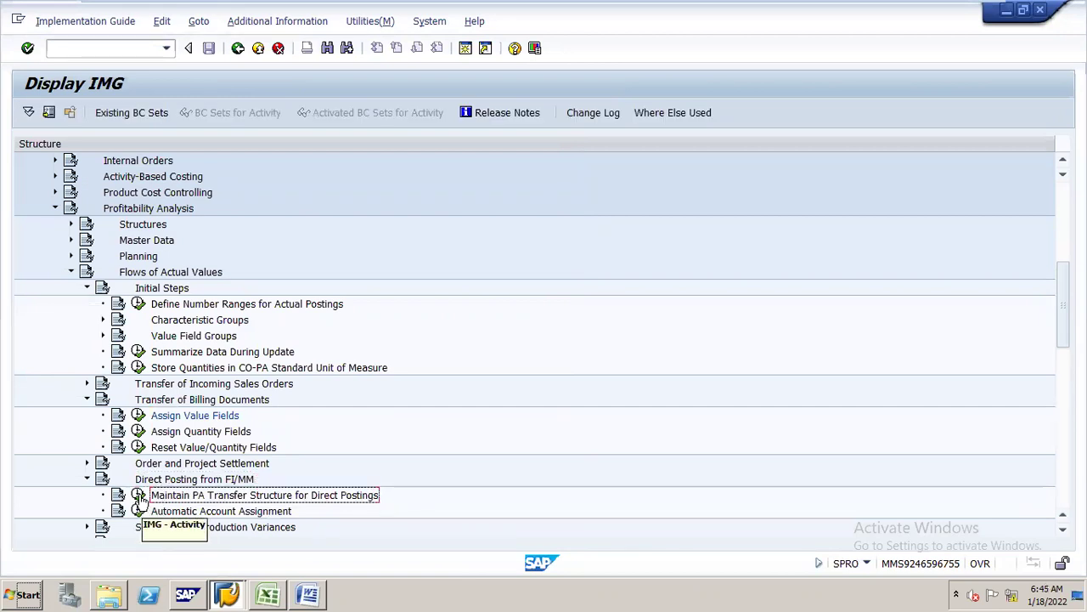
pyautogui.click(139, 495)
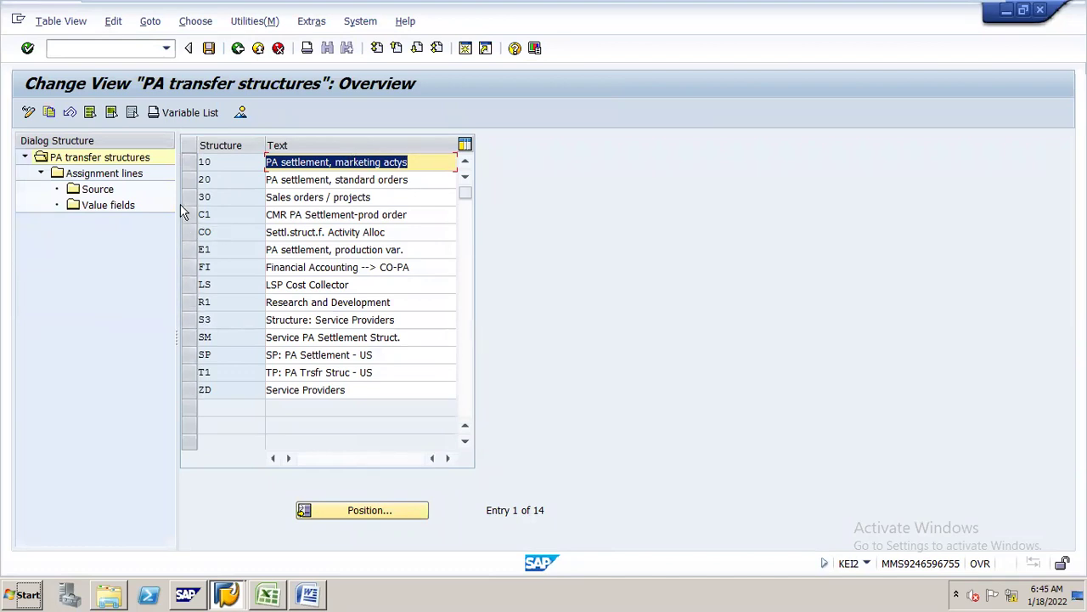
# - Open the source details of line 10, Direct costs from FI, in structure FI for controlling area N16
pyautogui.click(191, 268)
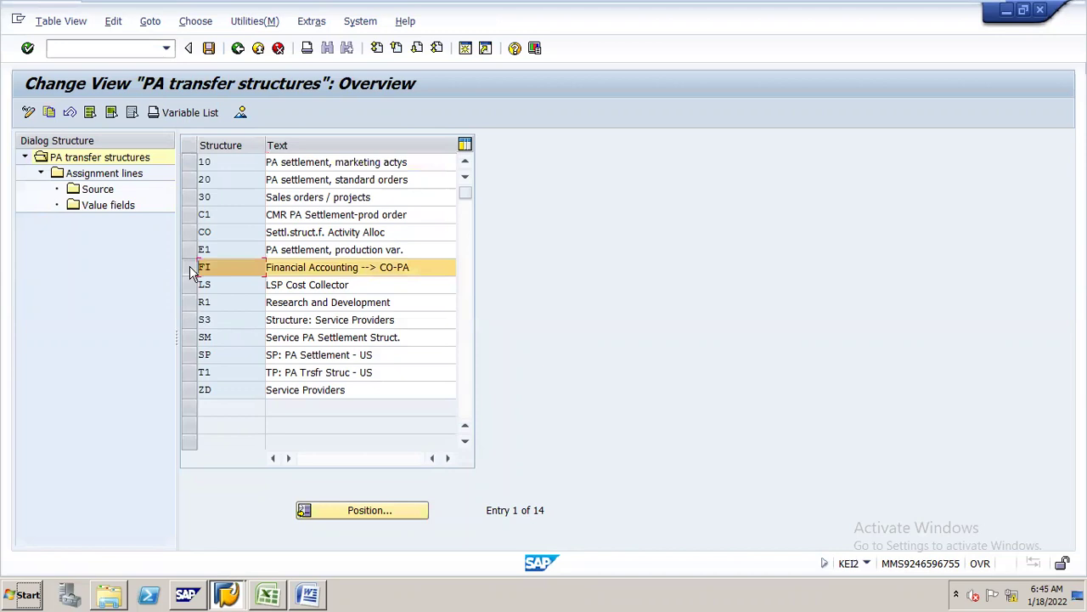
pyautogui.doubleClick(131, 176)
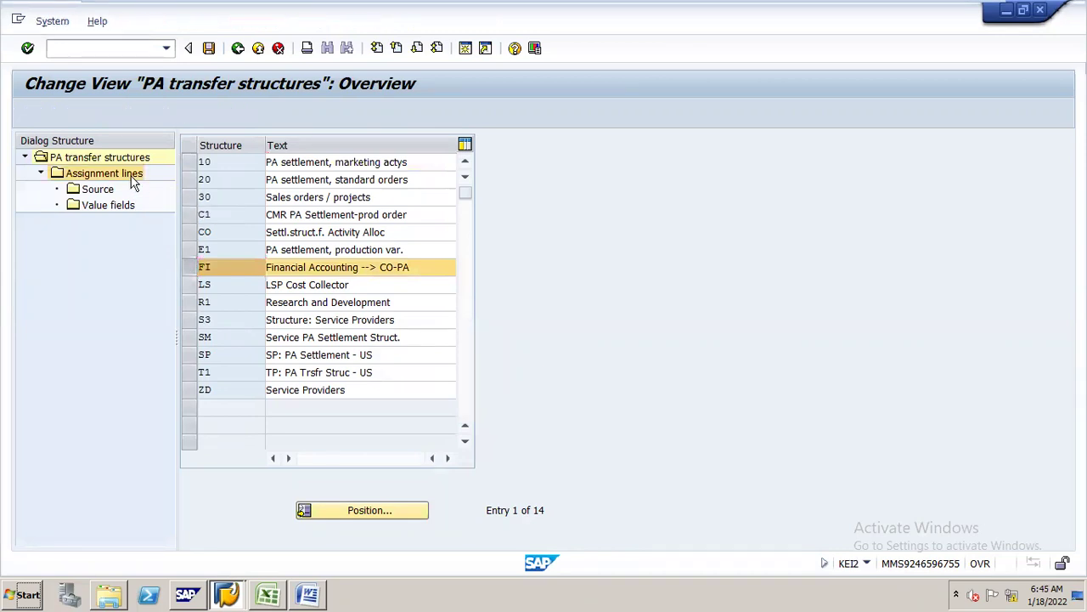
pyautogui.write('N16')
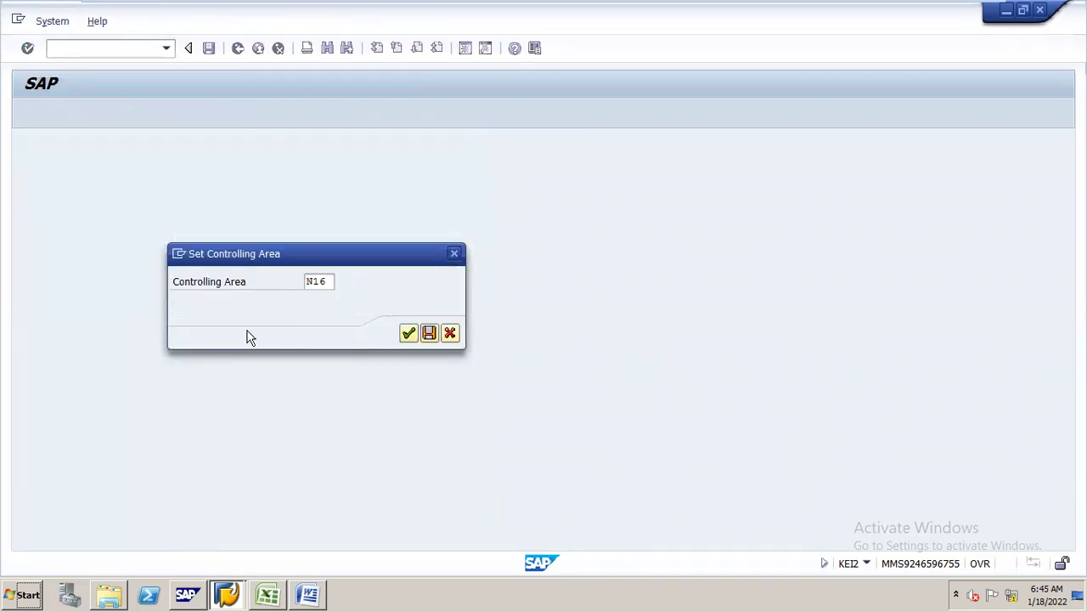
pyautogui.press('Return')
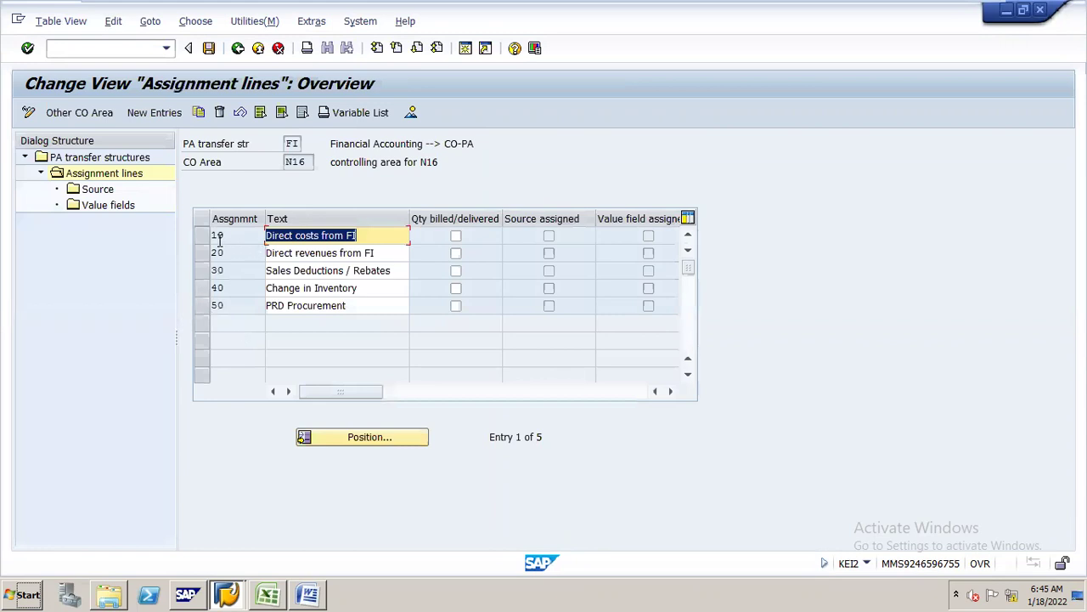
pyautogui.click(201, 236)
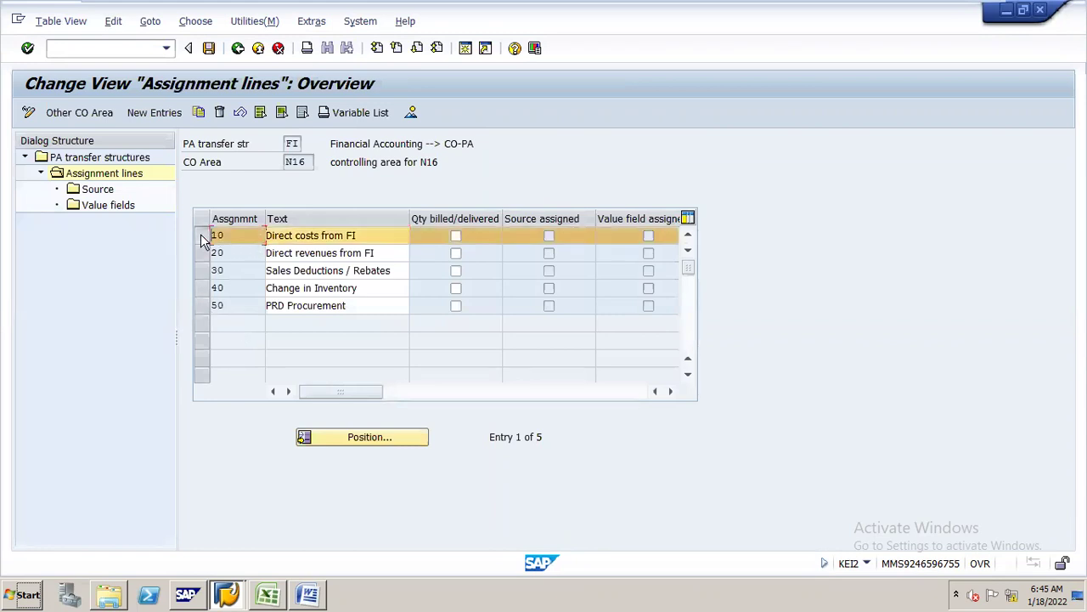
pyautogui.doubleClick(110, 191)
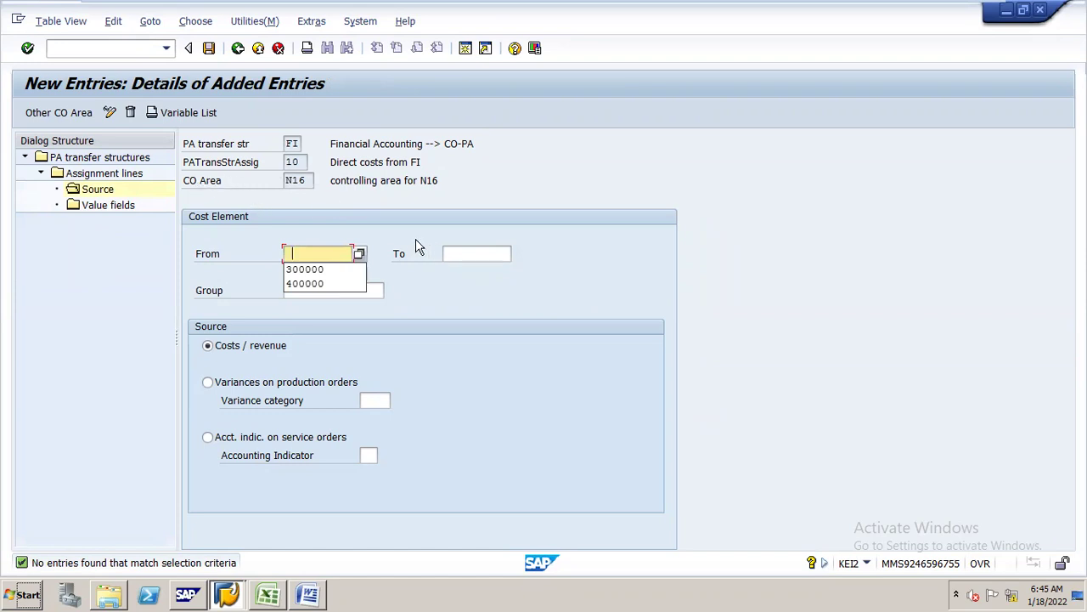
# - Enter cost elements 400000 to 499999 as line 10's source, then move on to its value fields
pyautogui.press('Escape')
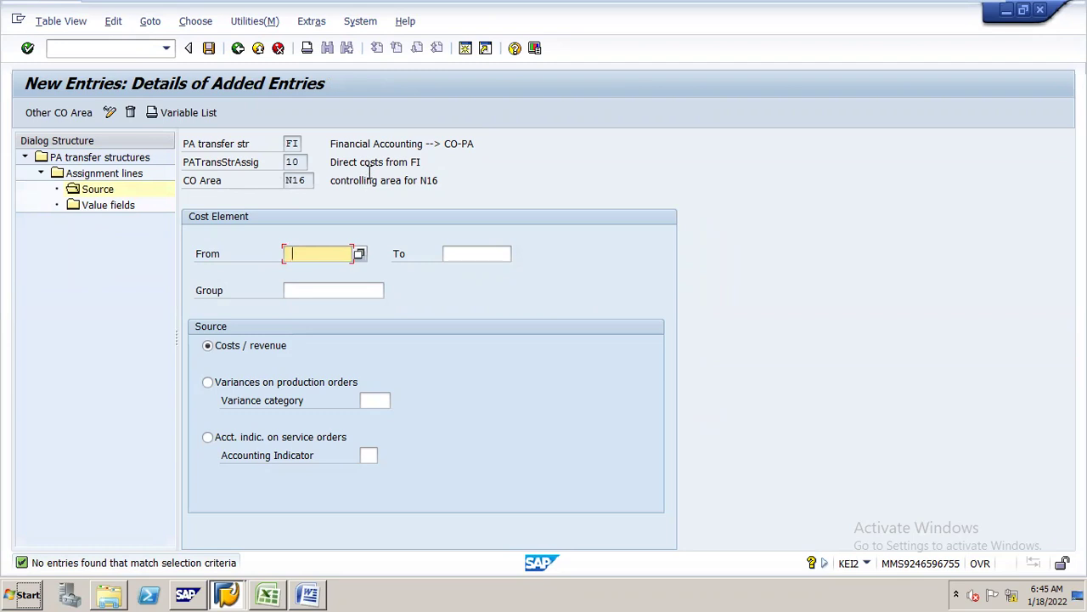
pyautogui.write('4')
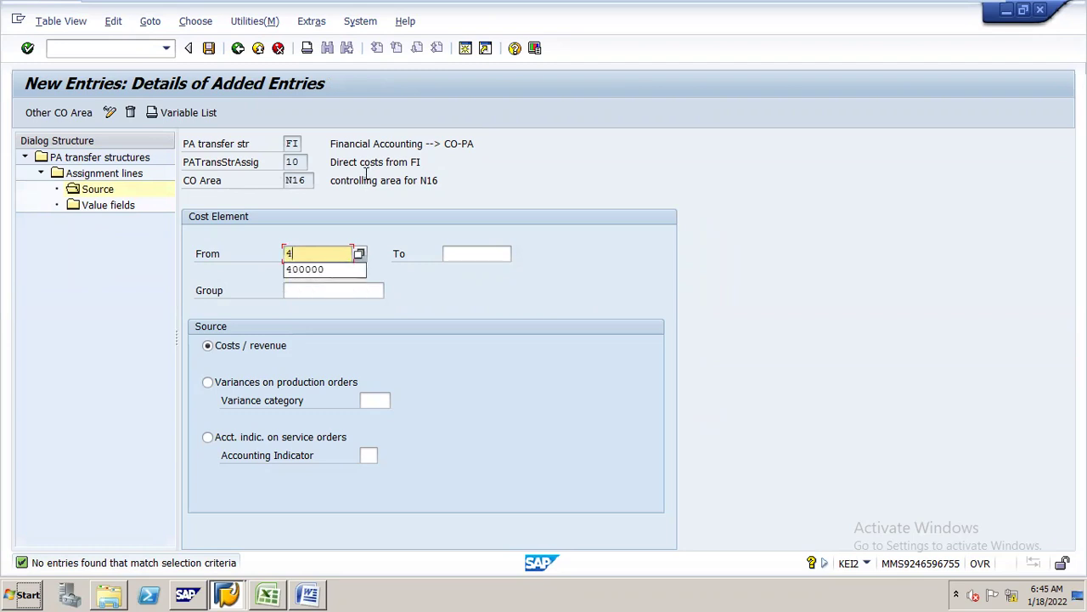
pyautogui.click(320, 269)
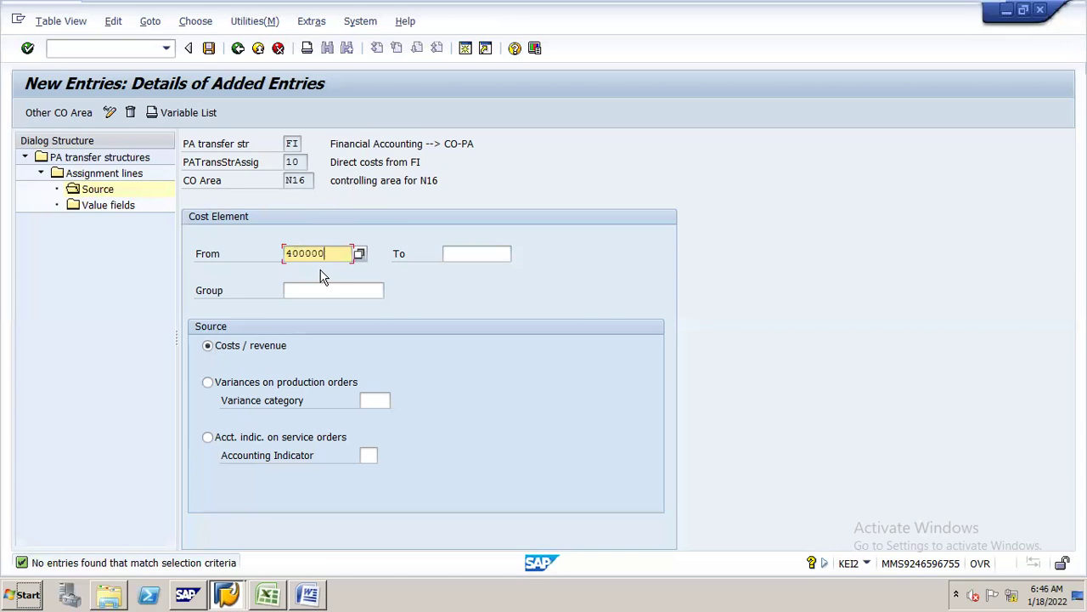
pyautogui.click(481, 253)
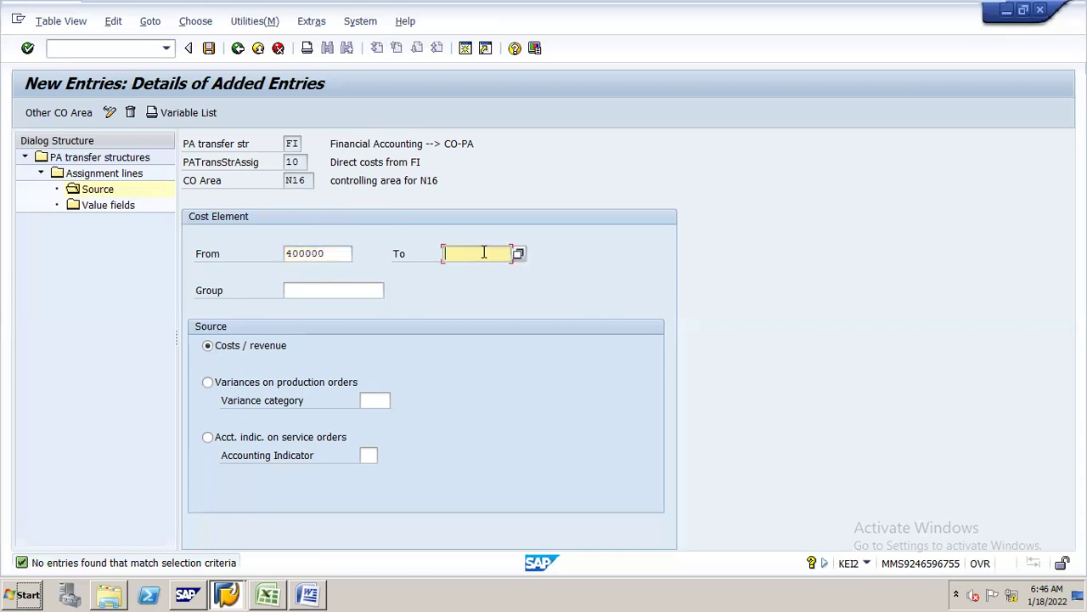
pyautogui.click(478, 285)
pyautogui.click(111, 207)
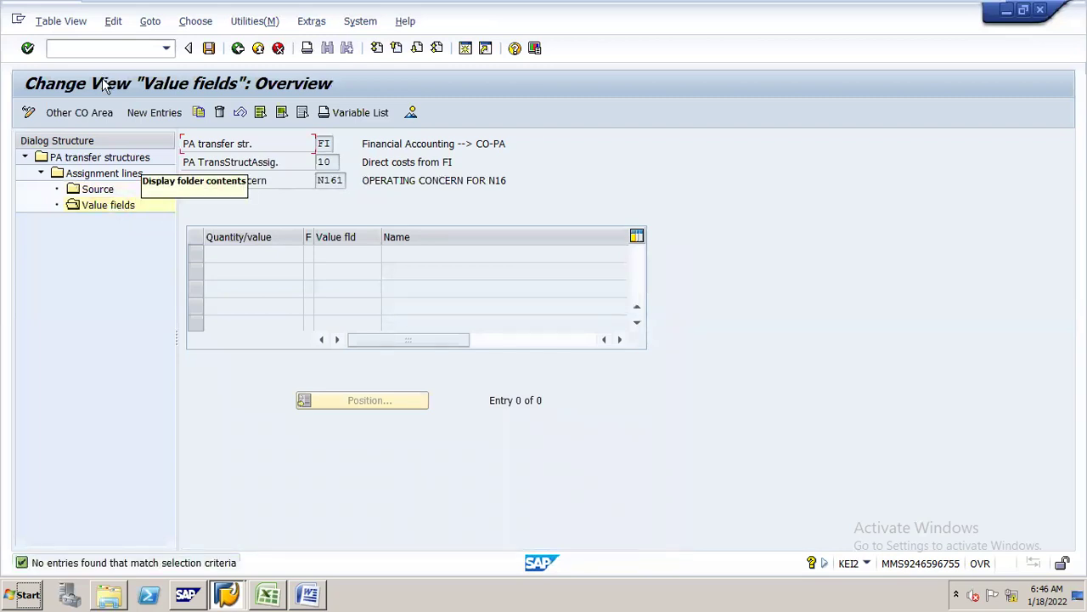
# - Add a value field entry mapping fixed amounts to VV336 COGS for line 10
pyautogui.click(154, 112)
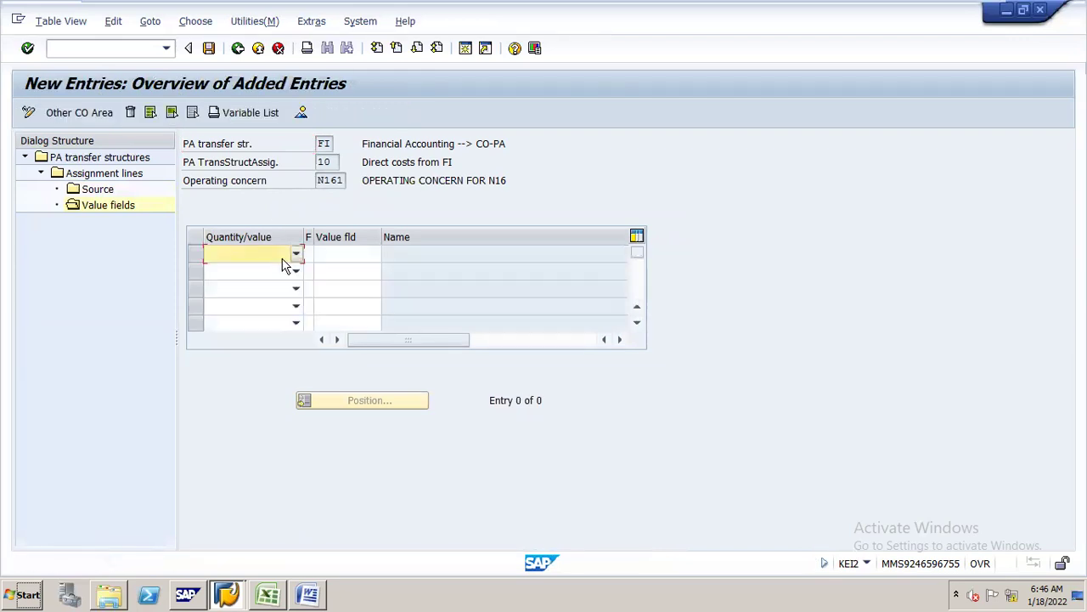
pyautogui.click(297, 255)
pyautogui.click(287, 269)
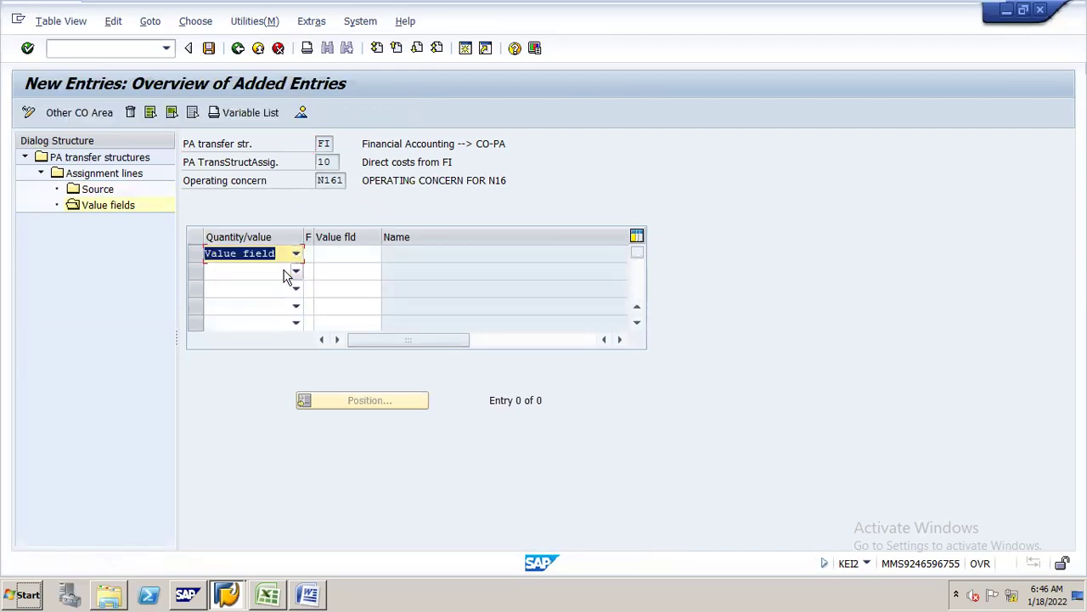
pyautogui.click(332, 256)
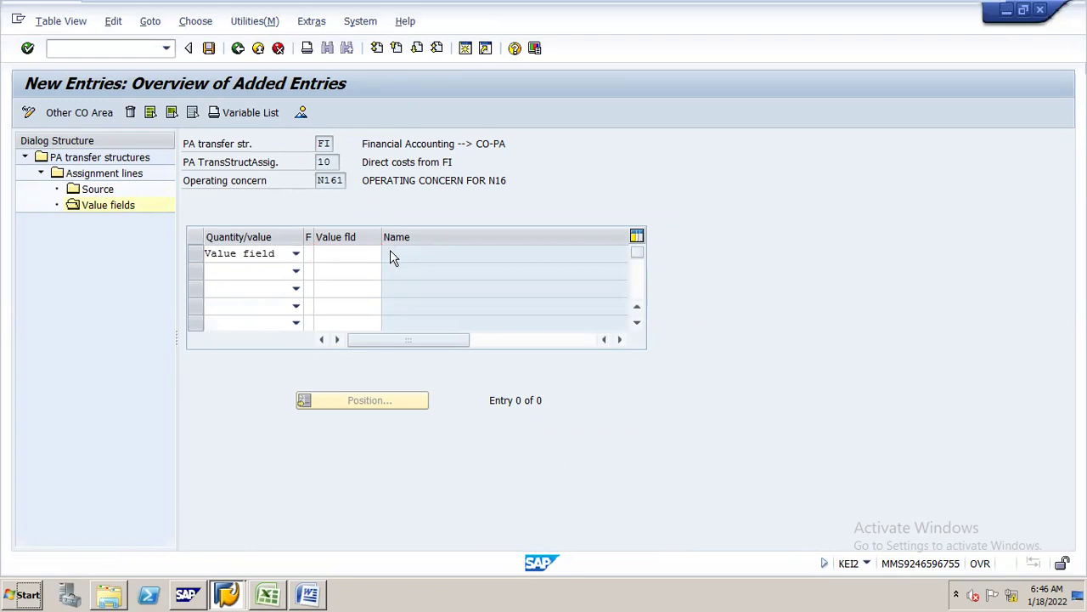
pyautogui.press('F4')
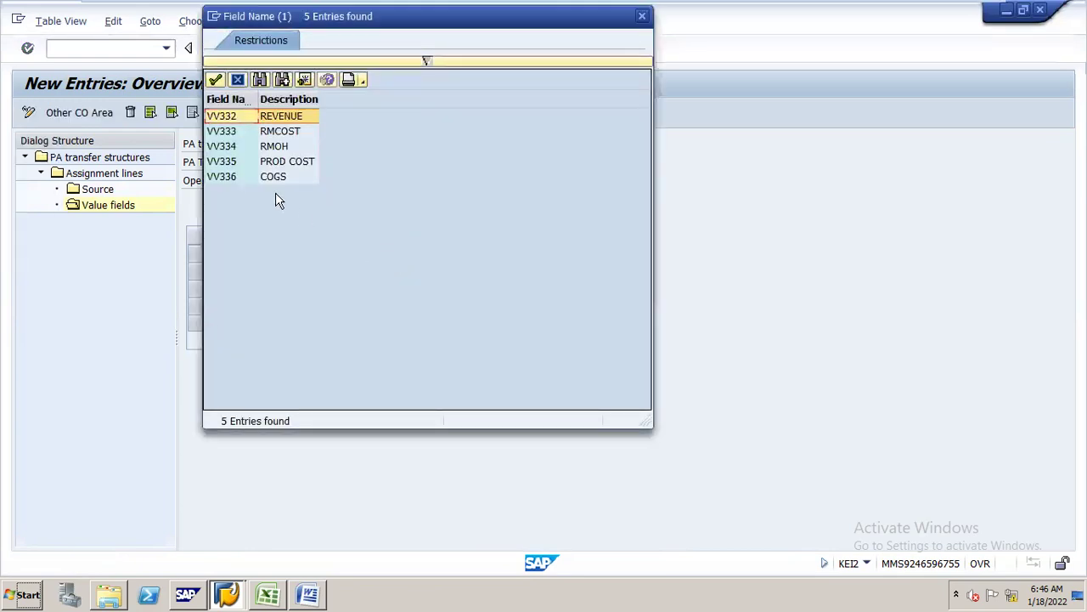
pyautogui.doubleClick(279, 185)
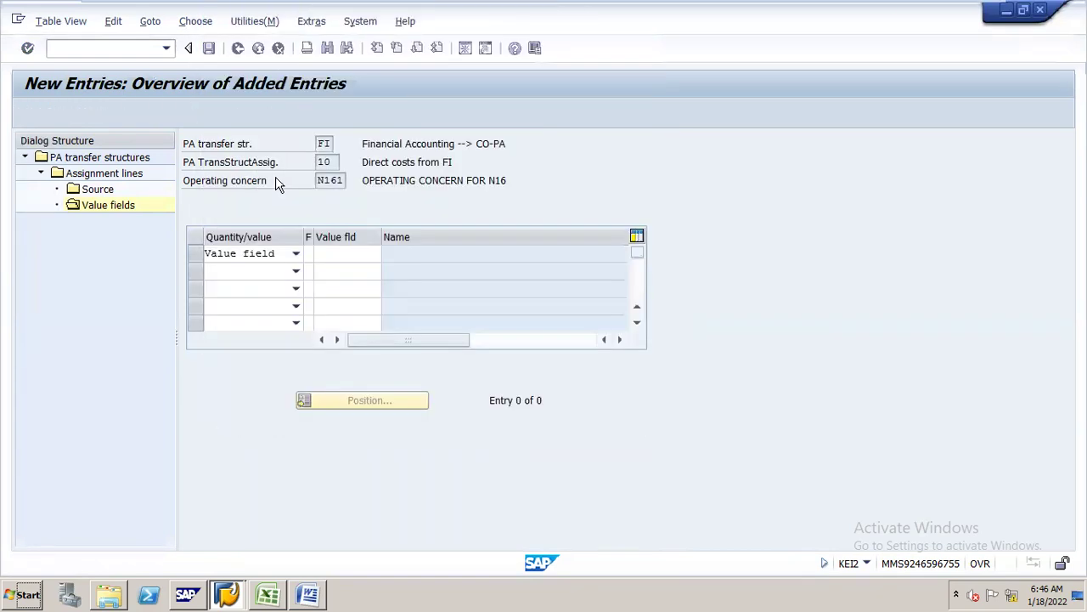
pyautogui.click(309, 254)
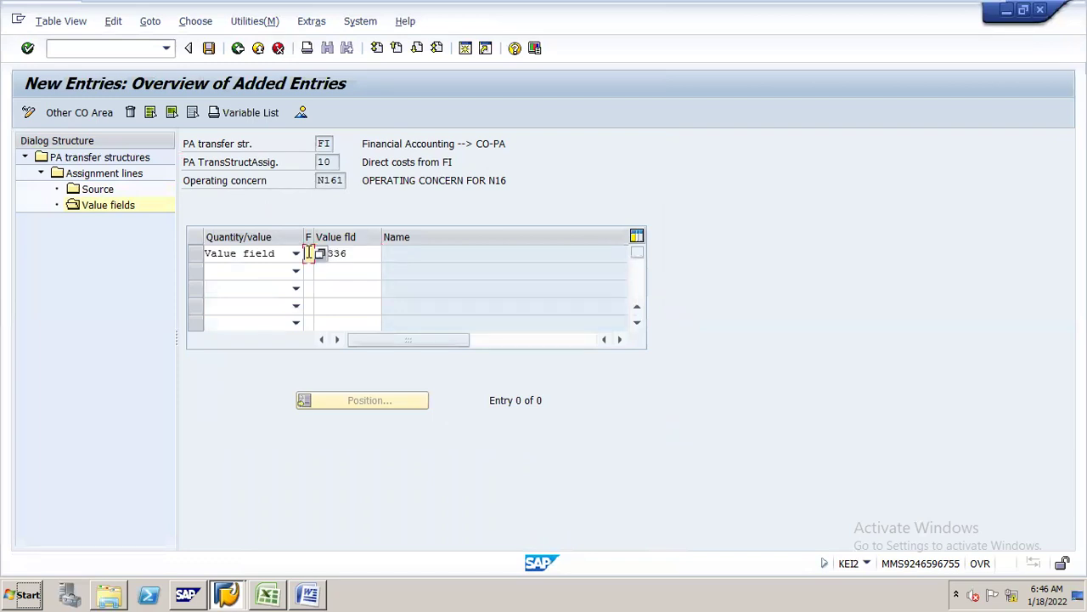
pyautogui.press('F4')
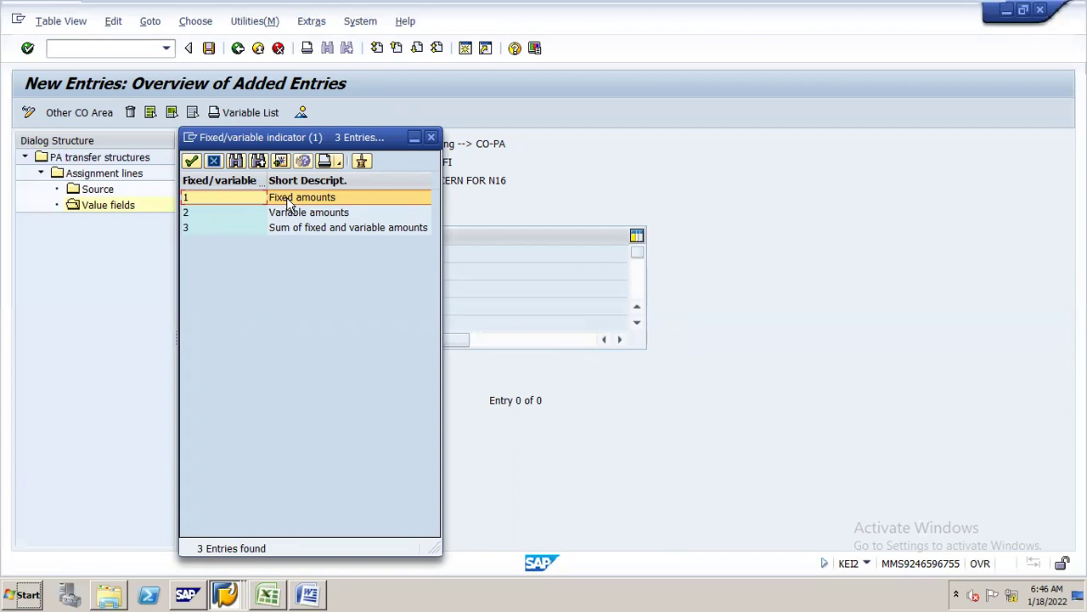
pyautogui.doubleClick(288, 202)
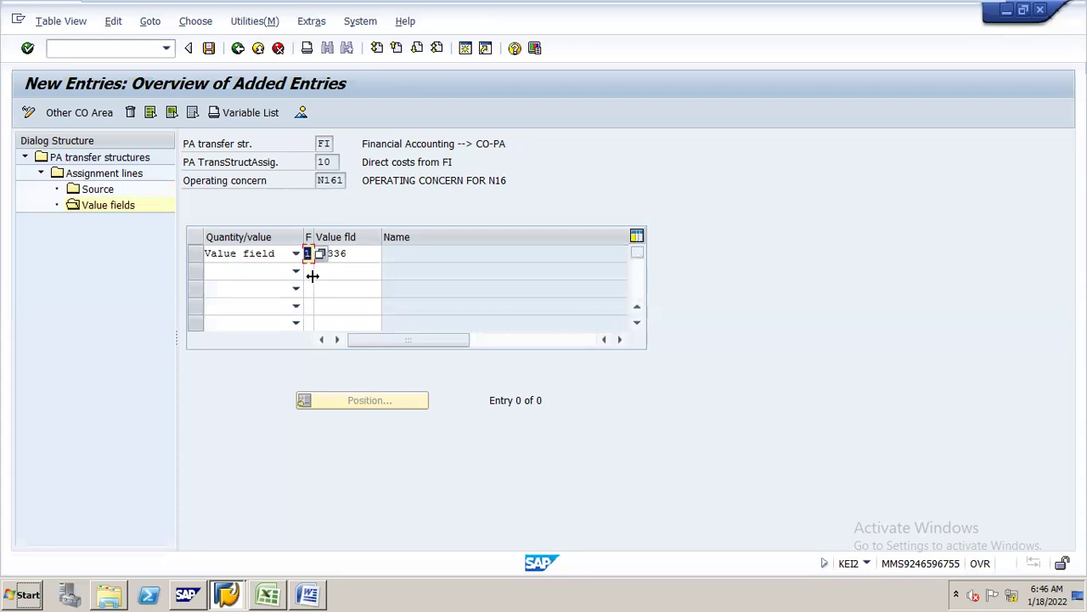
# - Save the mapping under the customizing request and return to the assignment lines list
pyautogui.click(209, 48)
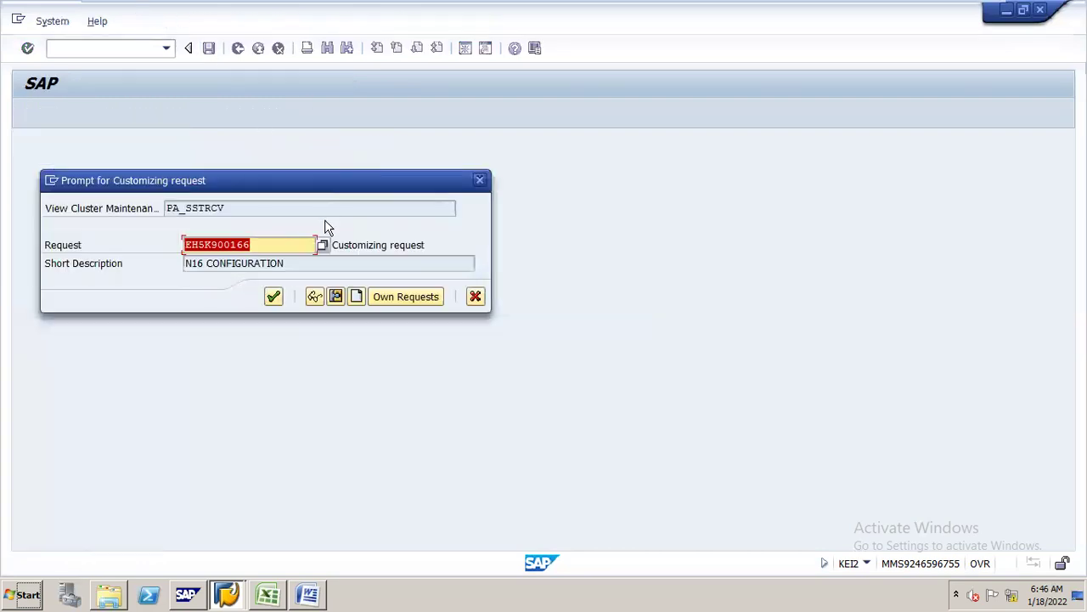
pyautogui.click(273, 296)
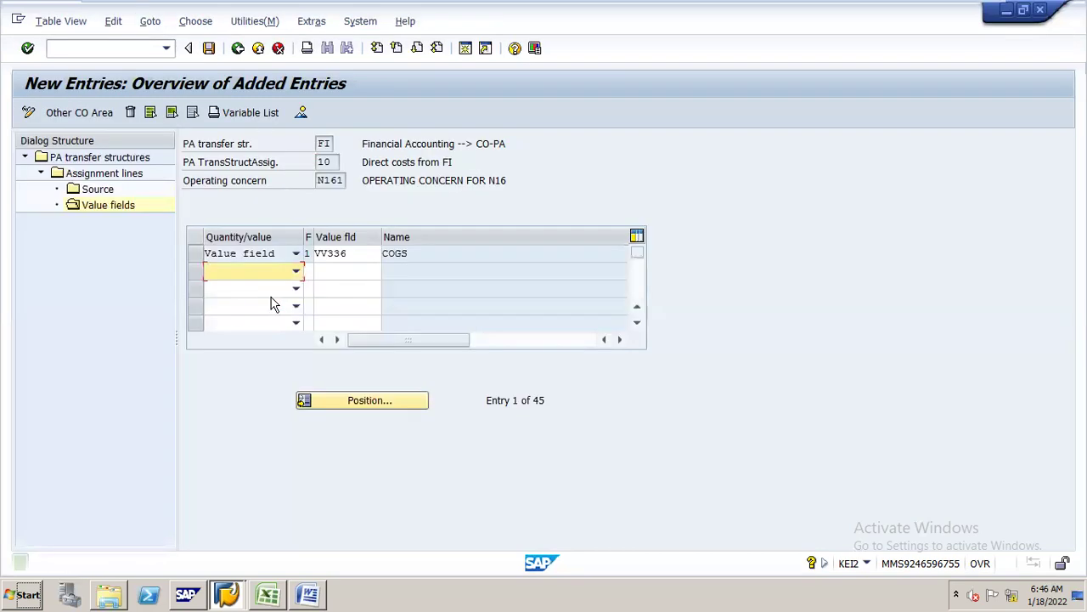
pyautogui.click(239, 49)
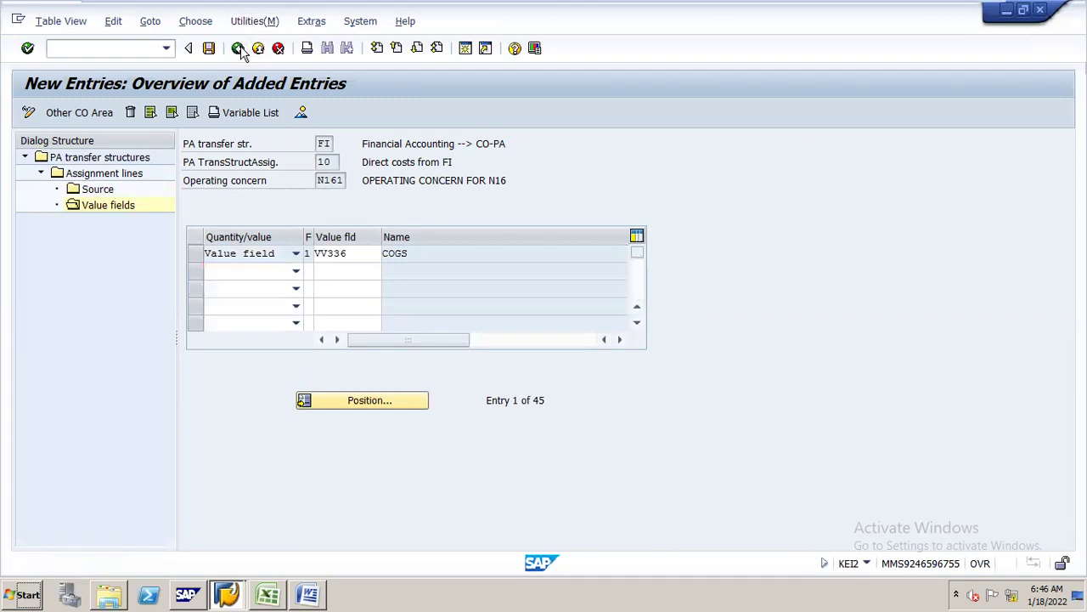
pyautogui.click(209, 48)
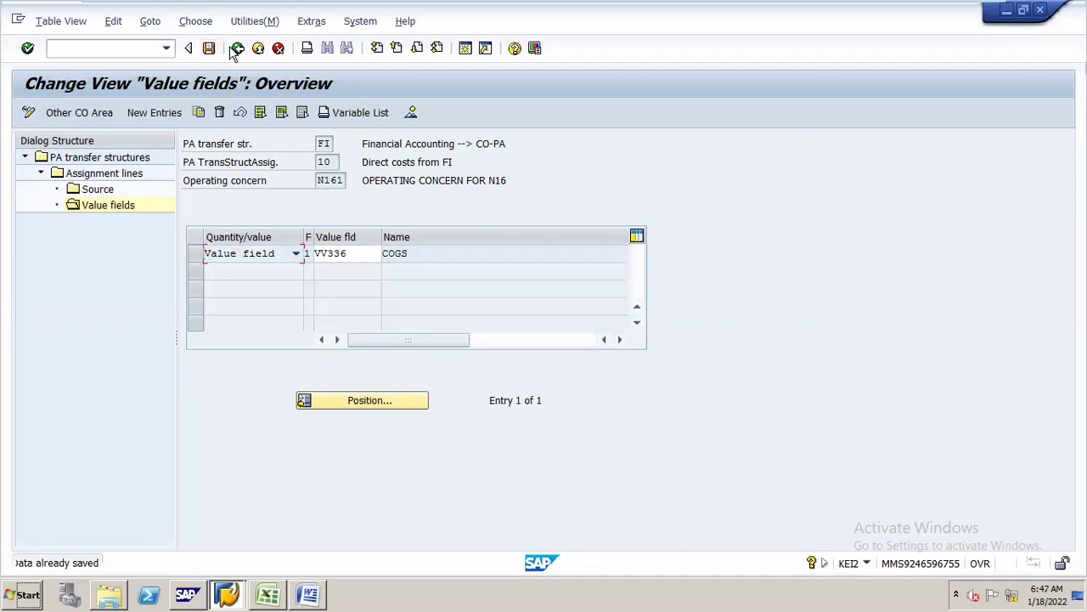
pyautogui.click(237, 49)
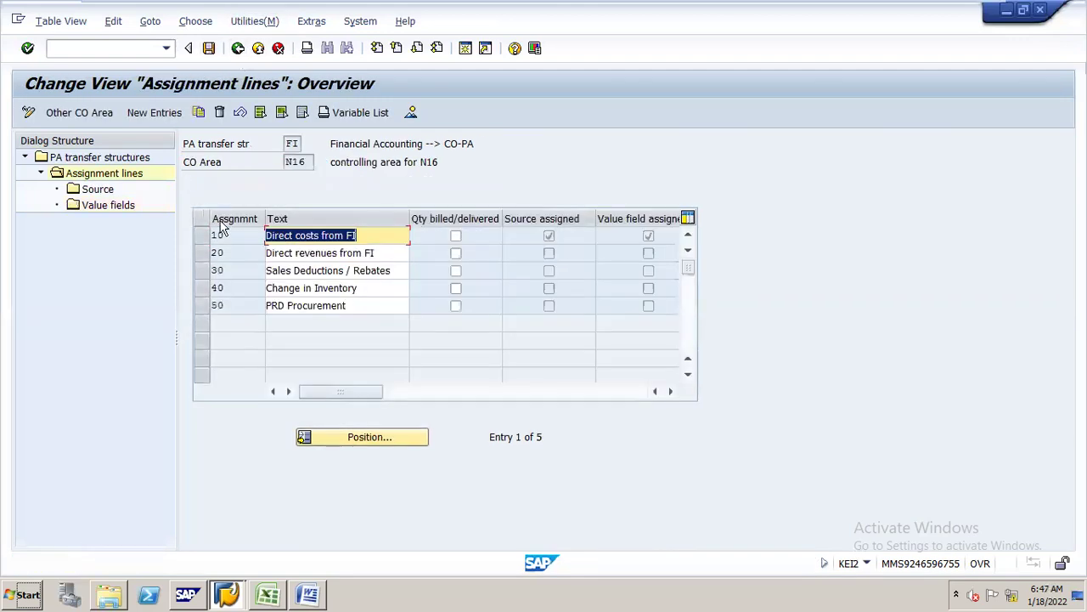
# - Set line 20 Direct revenues from FI source to cost elements 300000 through 399999
pyautogui.click(201, 253)
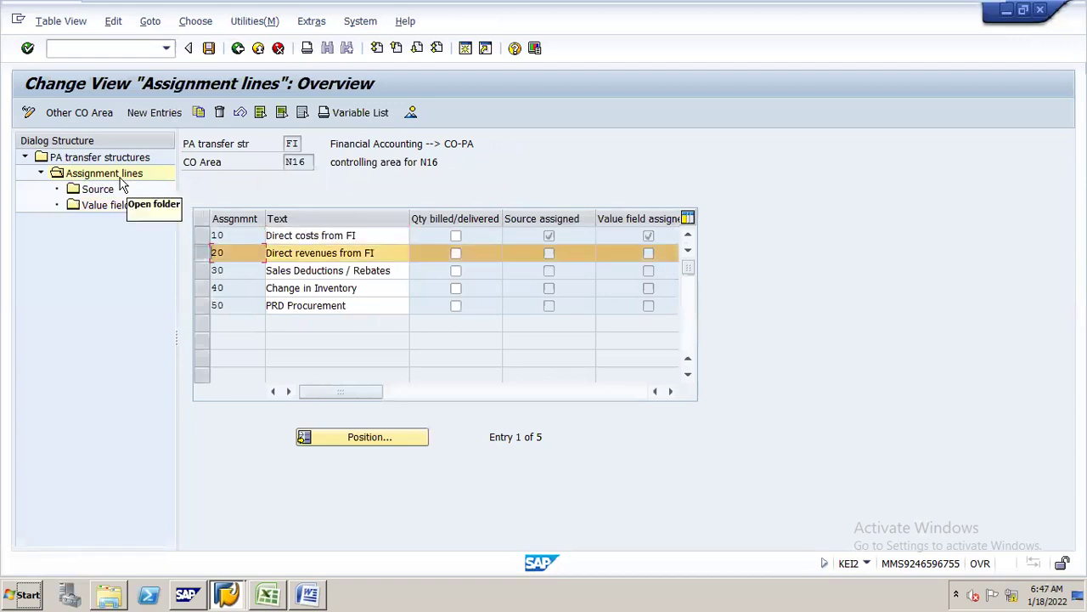
pyautogui.doubleClick(98, 188)
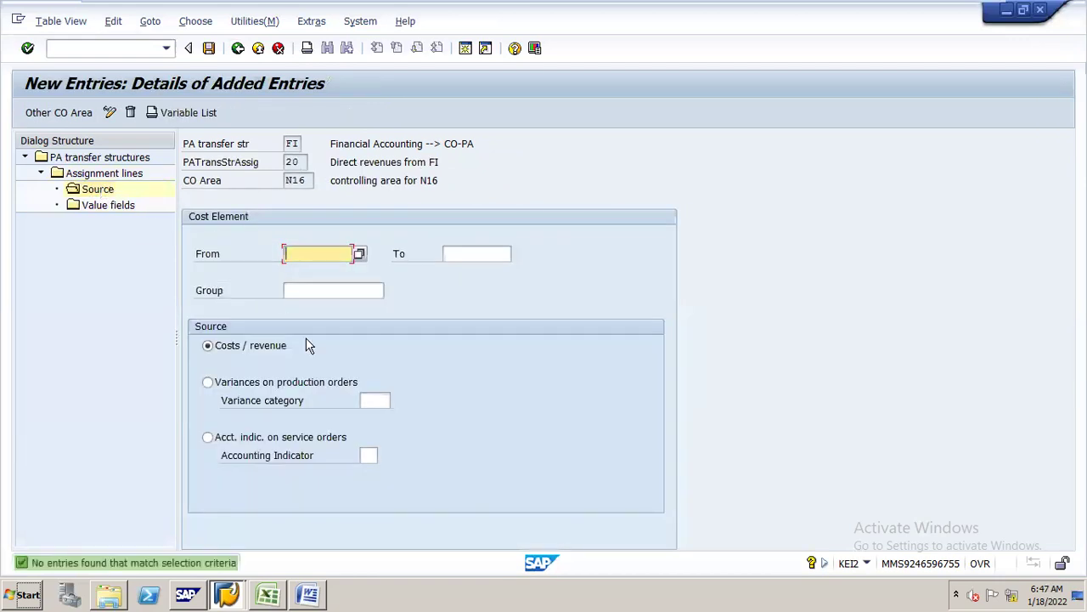
pyautogui.click(319, 253)
pyautogui.click(337, 286)
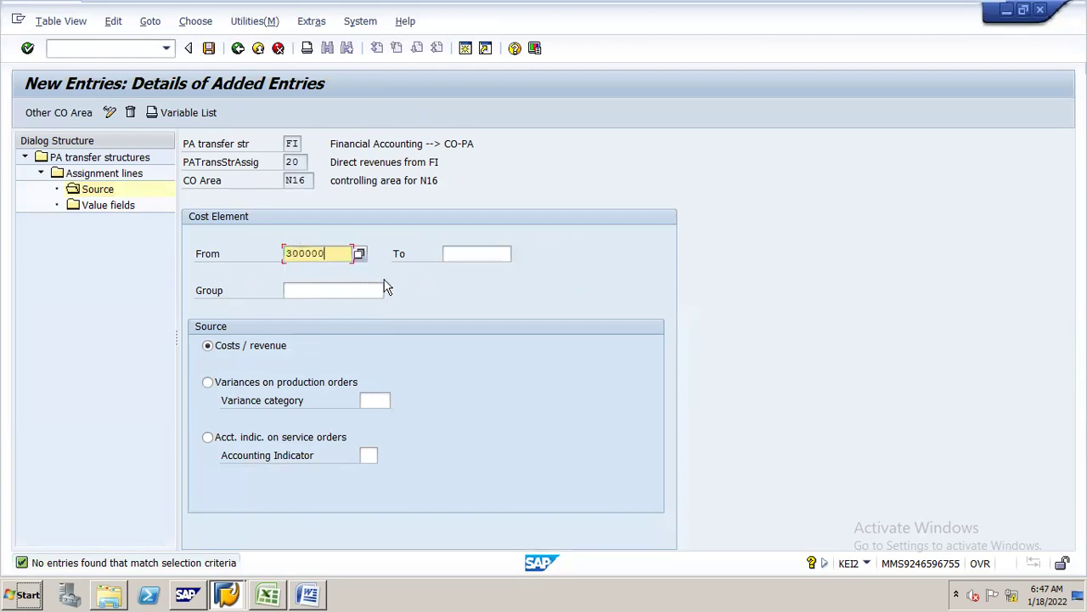
pyautogui.click(468, 253)
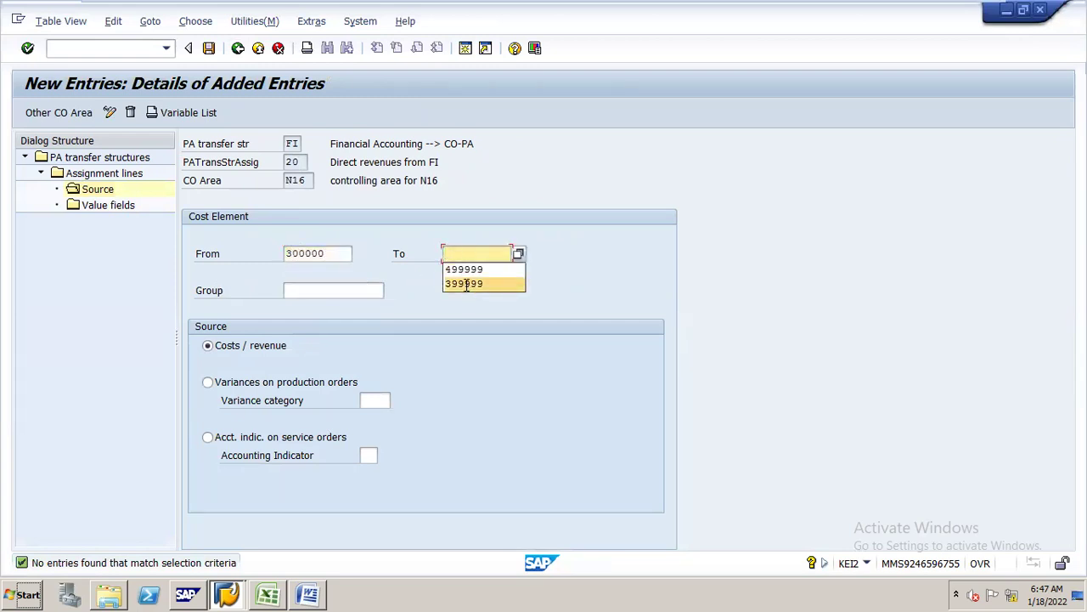
pyautogui.click(464, 283)
pyautogui.doubleClick(124, 208)
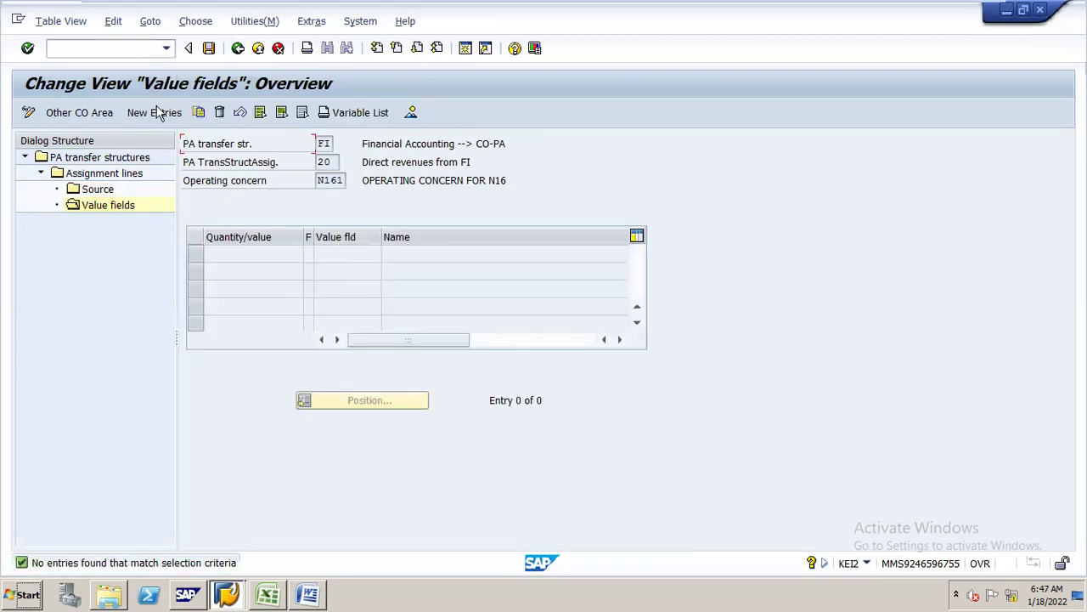
# - Add value field VV332 REVENUE with indicator 1 Fixed amounts to line 20 and save
pyautogui.click(156, 113)
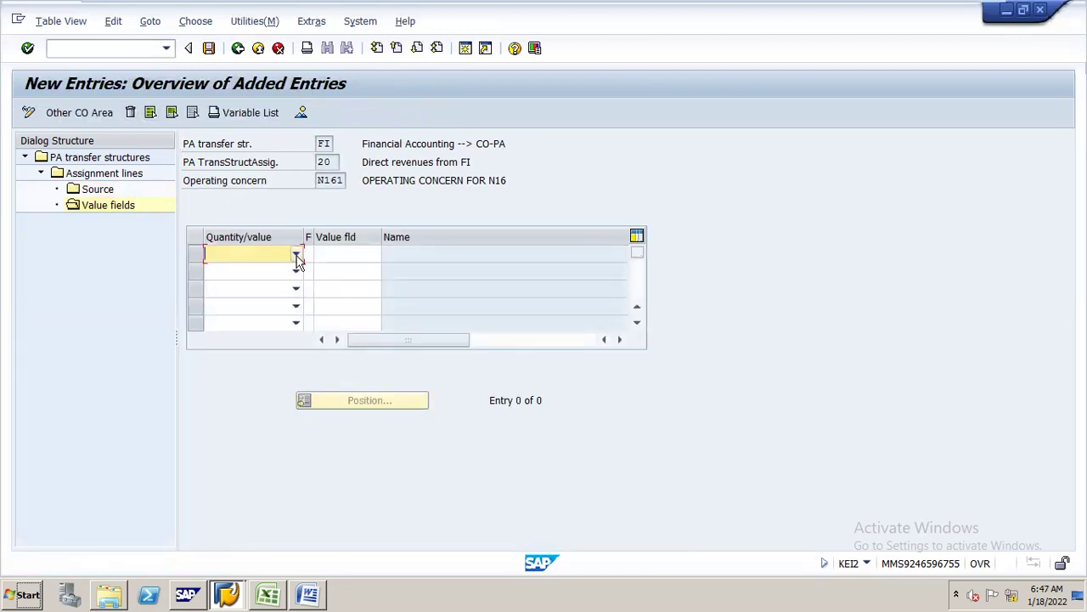
pyautogui.click(297, 255)
pyautogui.click(281, 271)
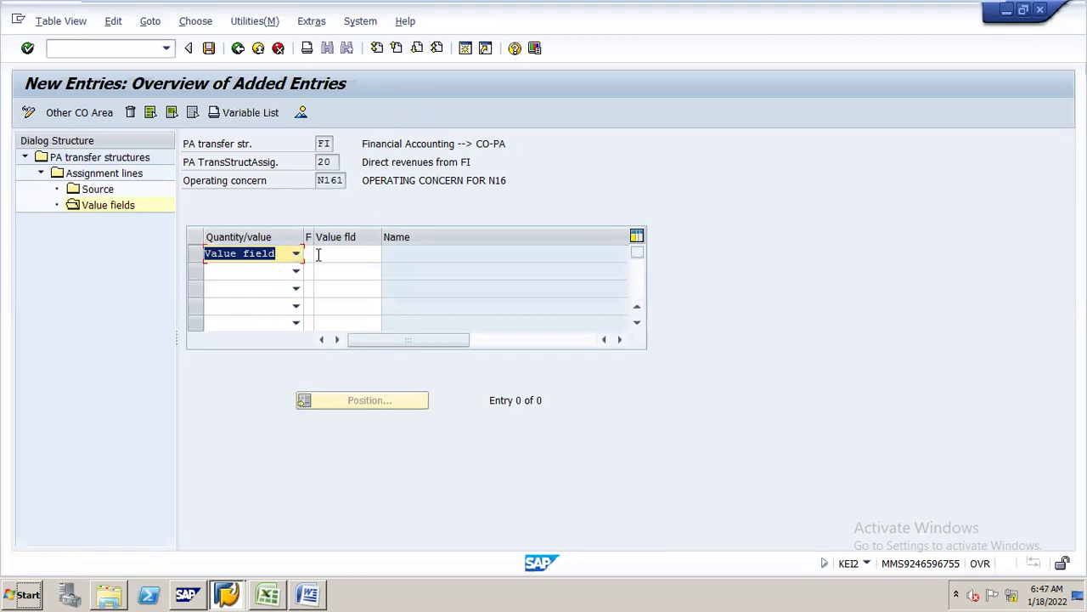
pyautogui.click(336, 254)
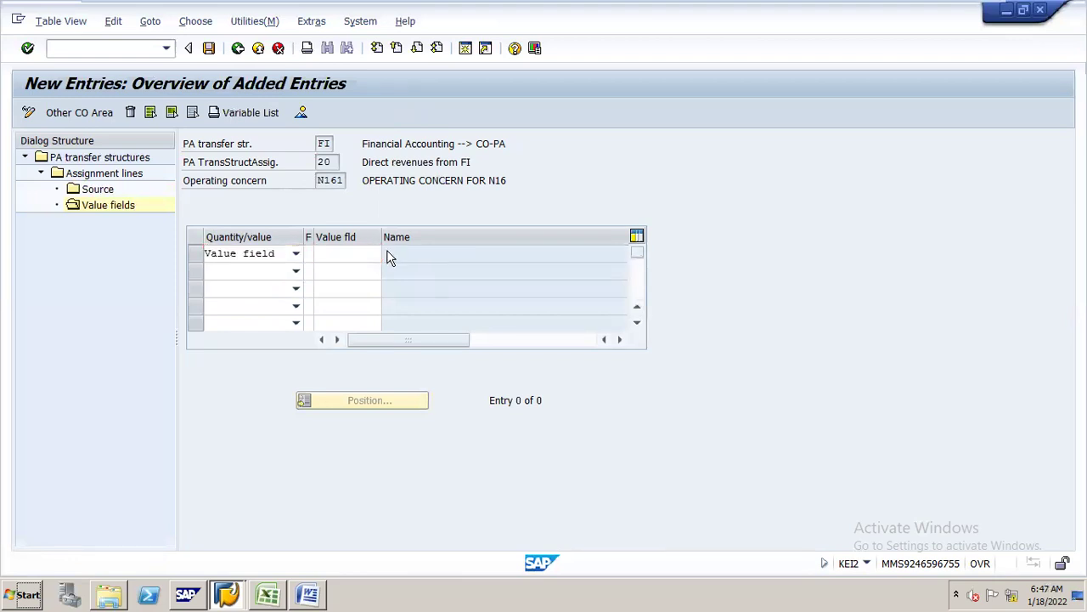
pyautogui.click(389, 254)
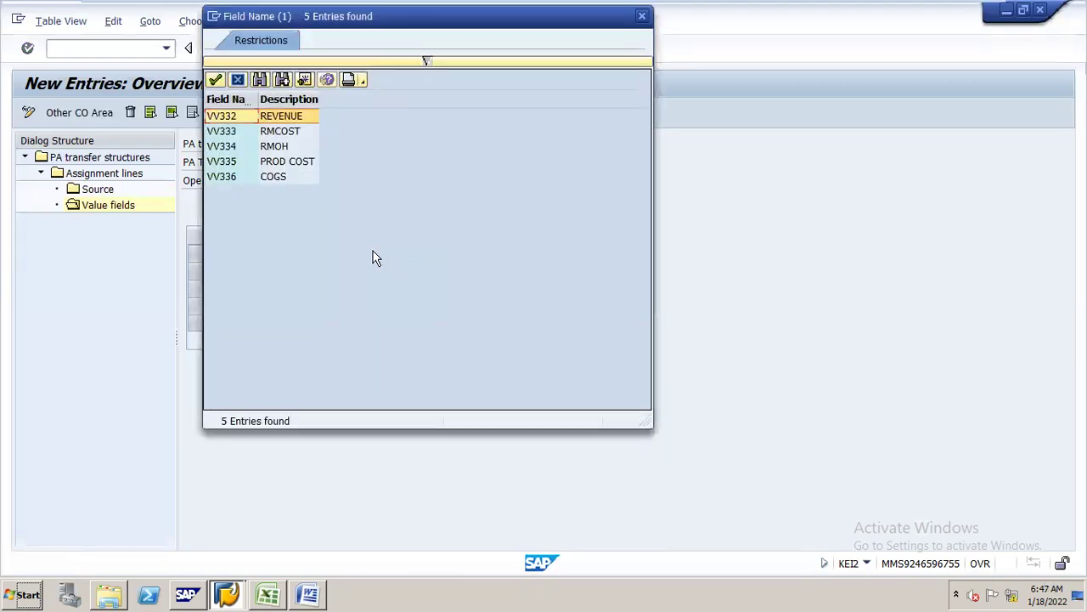
pyautogui.doubleClick(286, 116)
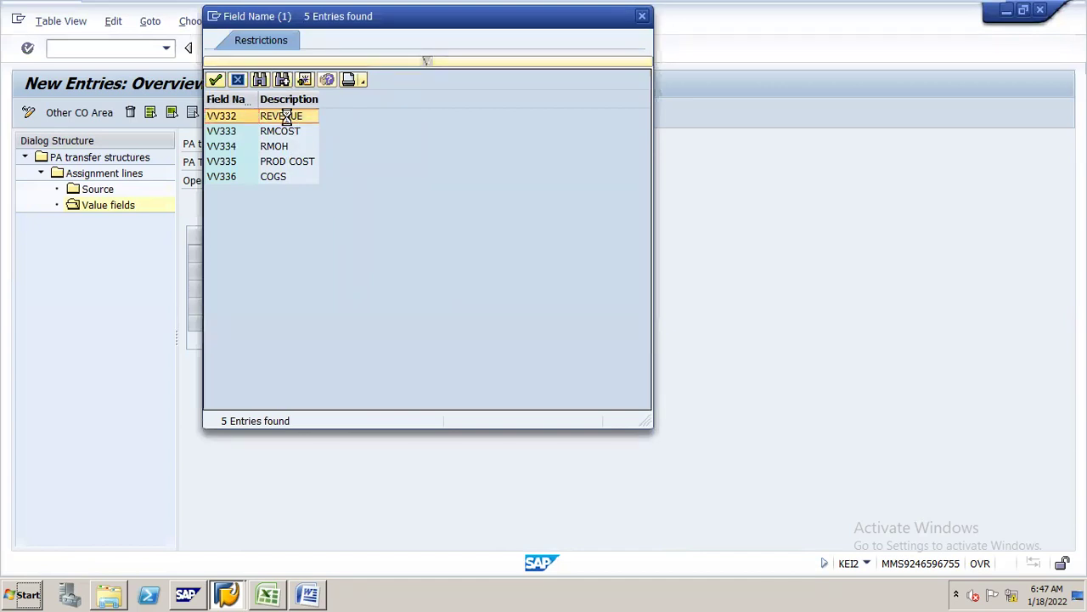
pyautogui.click(308, 254)
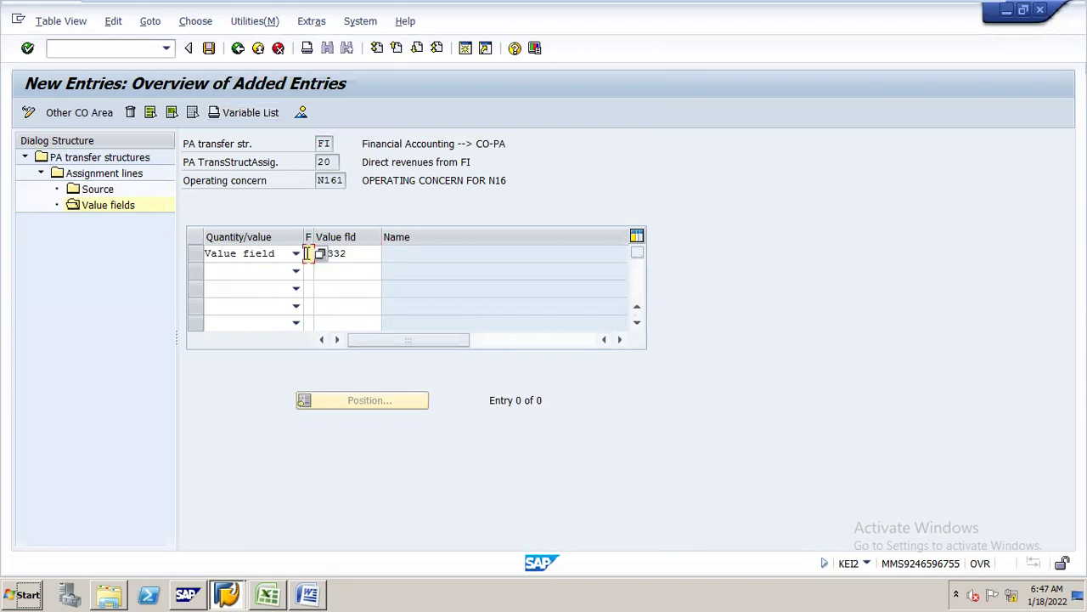
pyautogui.press('F4')
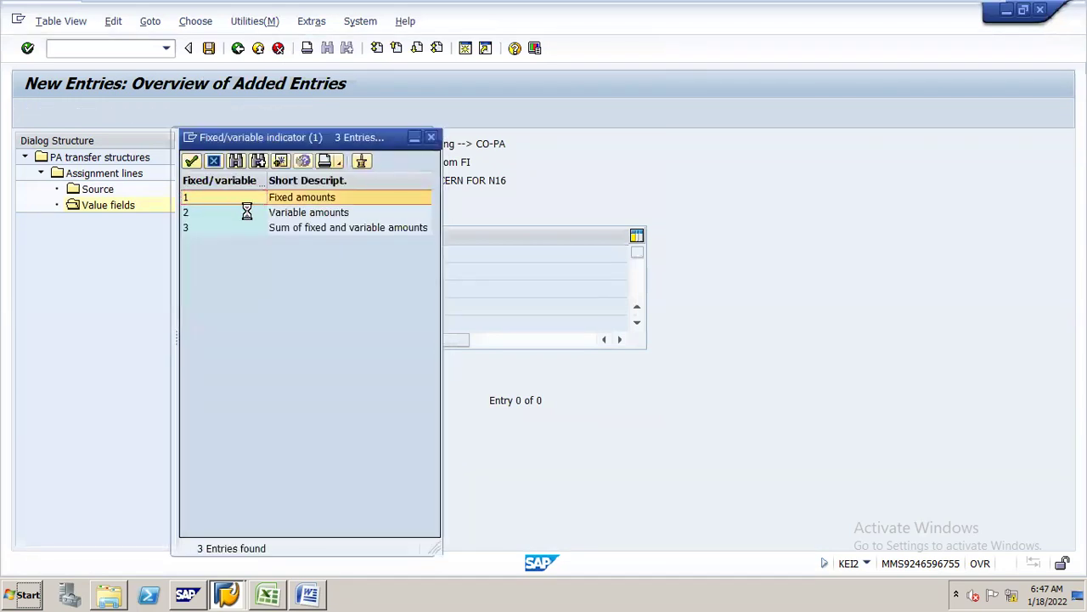
pyautogui.doubleClick(283, 197)
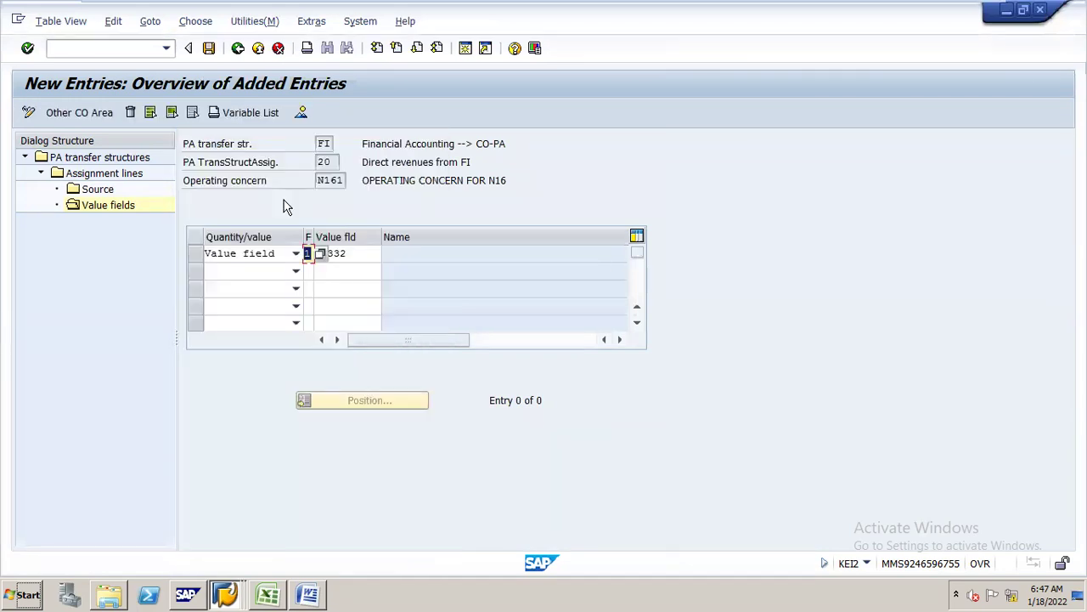
pyautogui.click(210, 51)
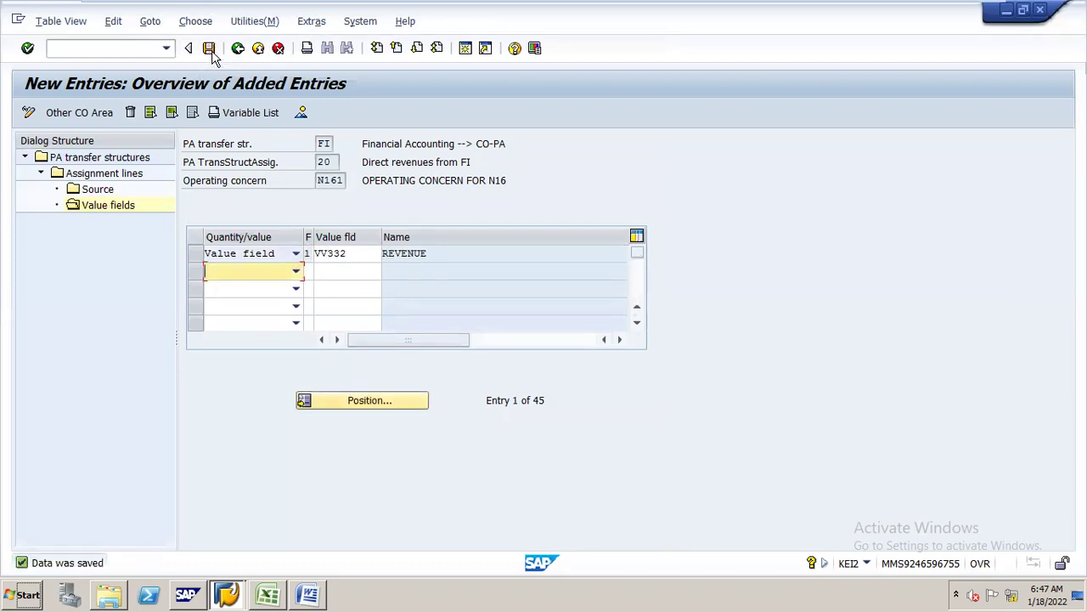
# - Tick step 12, activating profitability analysis, in the Excel checklist and return to SAP
pyautogui.hotkey('alt', 'Tab')
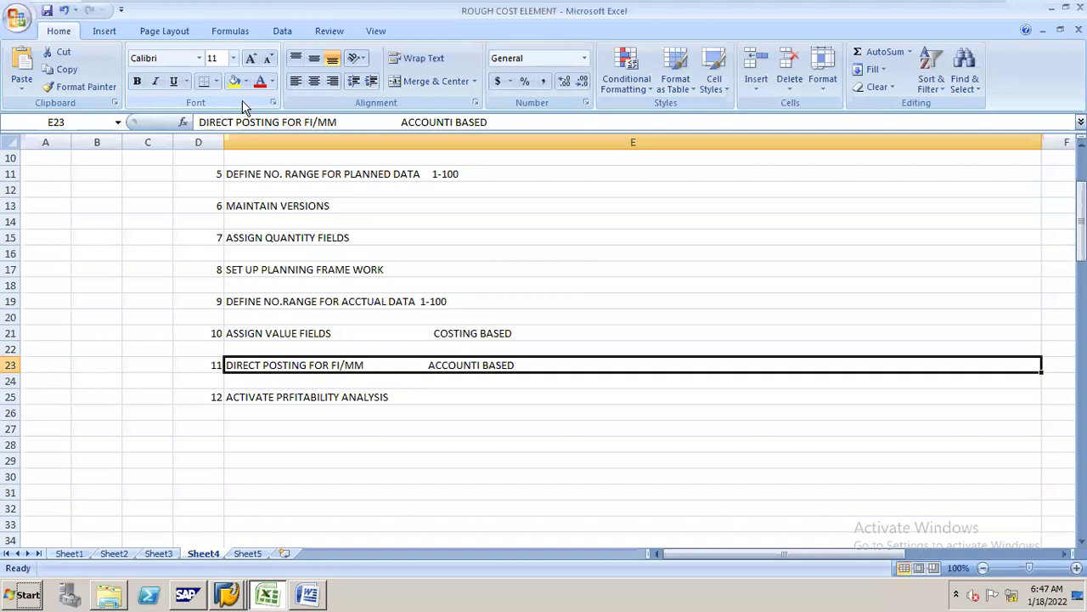
pyautogui.click(277, 397)
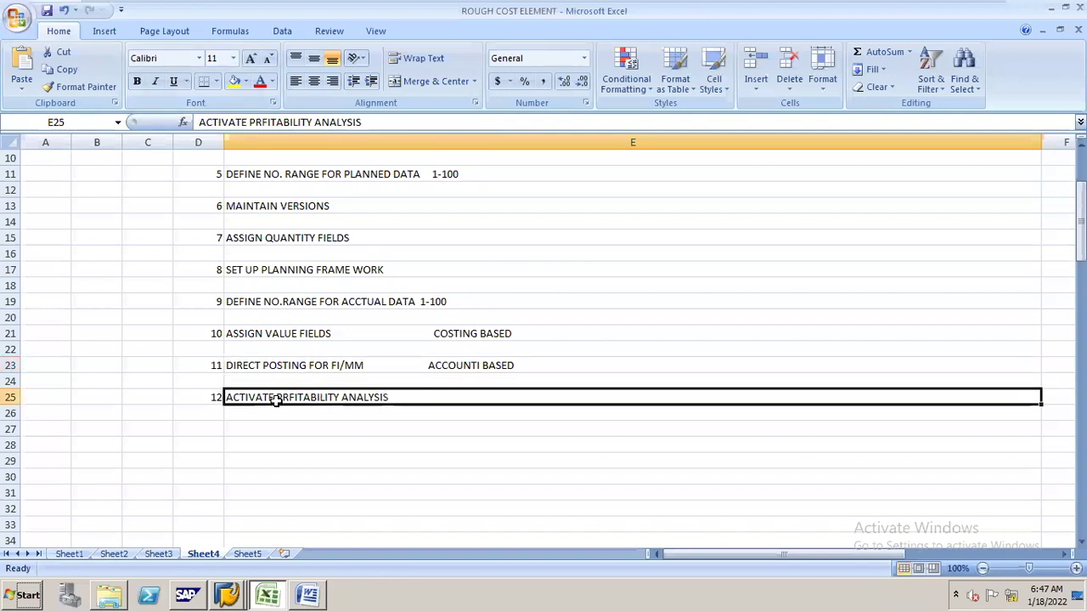
pyautogui.hotkey('alt', 'Tab')
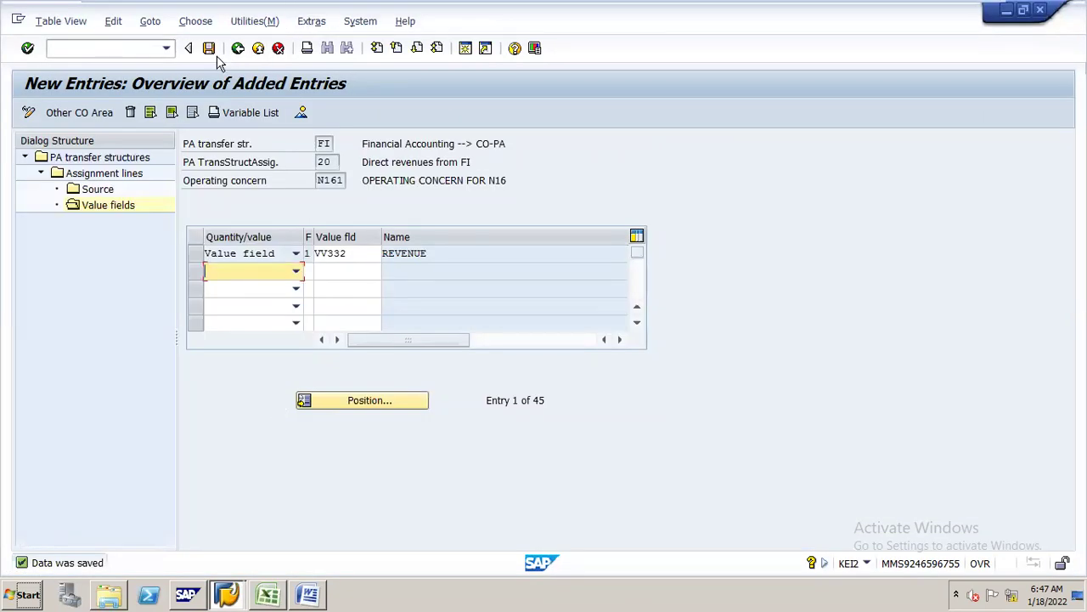
# - Save the value field assignments and back out of the PA transfer structures to the IMG
pyautogui.click(238, 49)
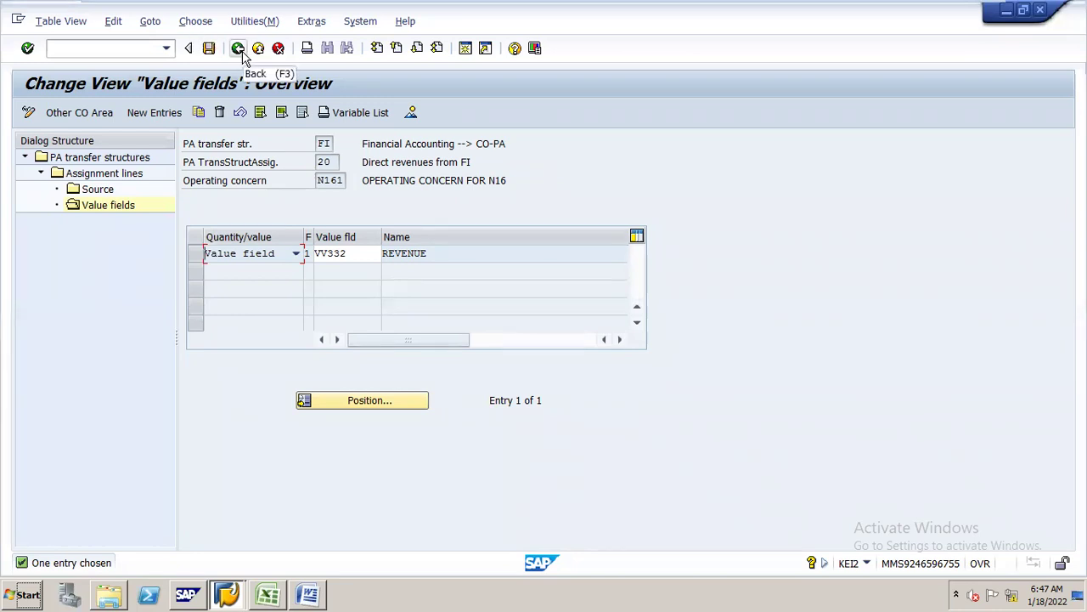
pyautogui.click(210, 49)
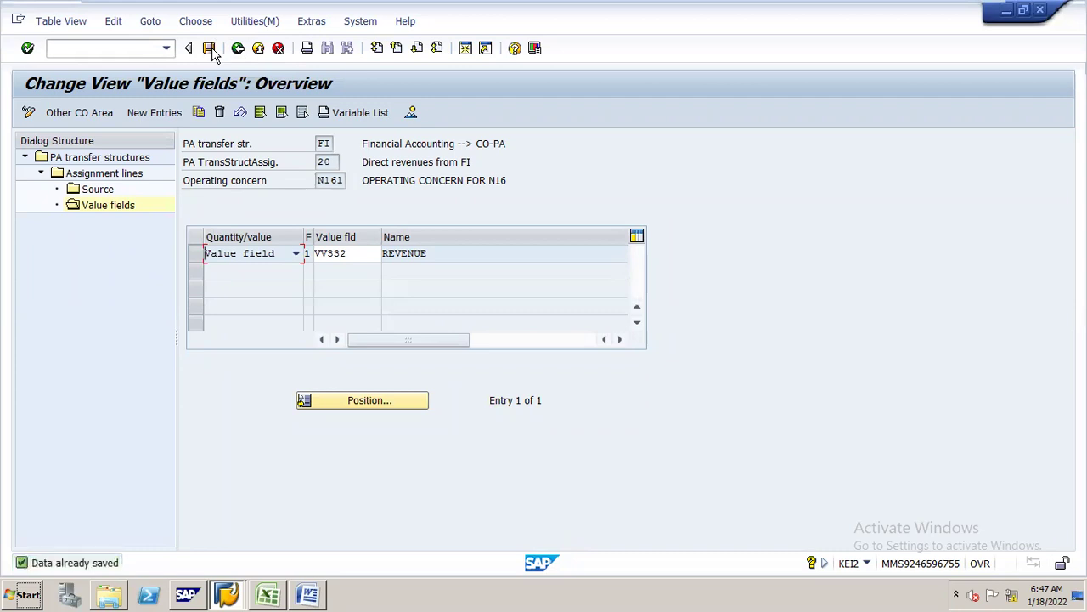
pyautogui.click(238, 48)
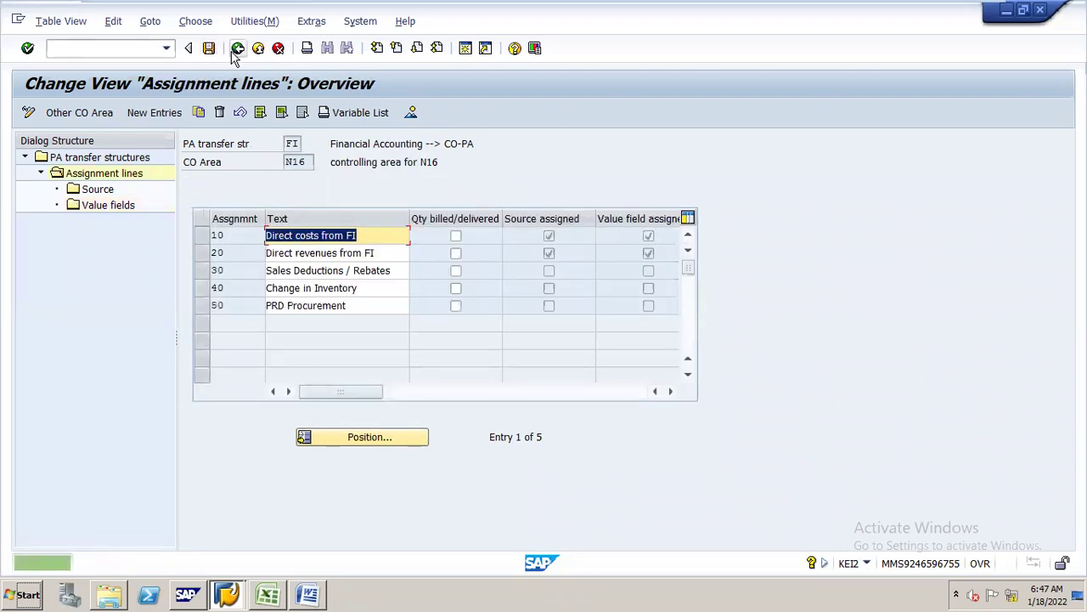
pyautogui.click(238, 49)
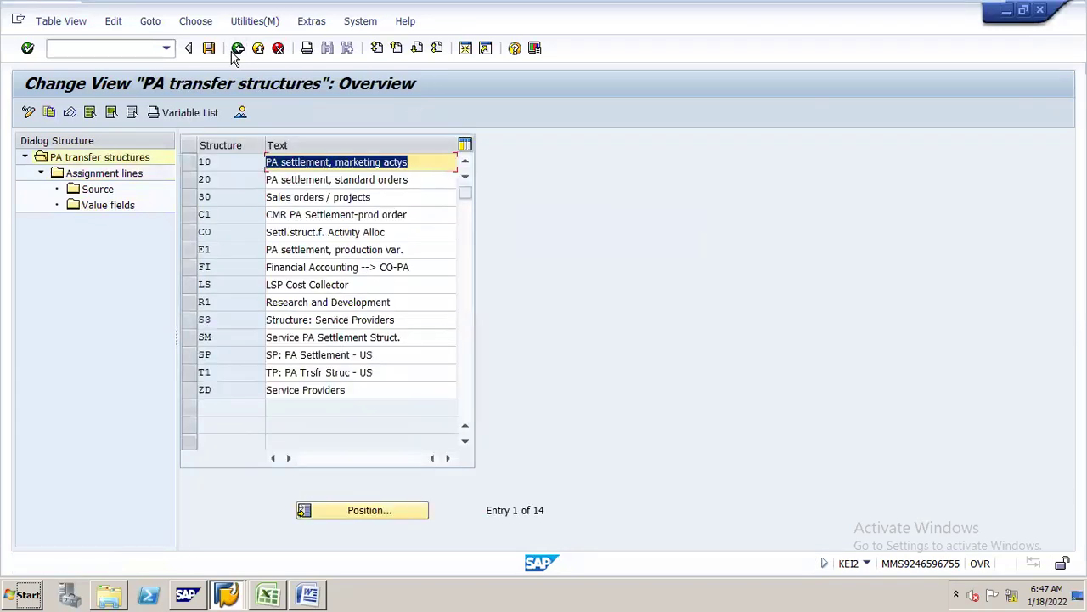
pyautogui.click(238, 49)
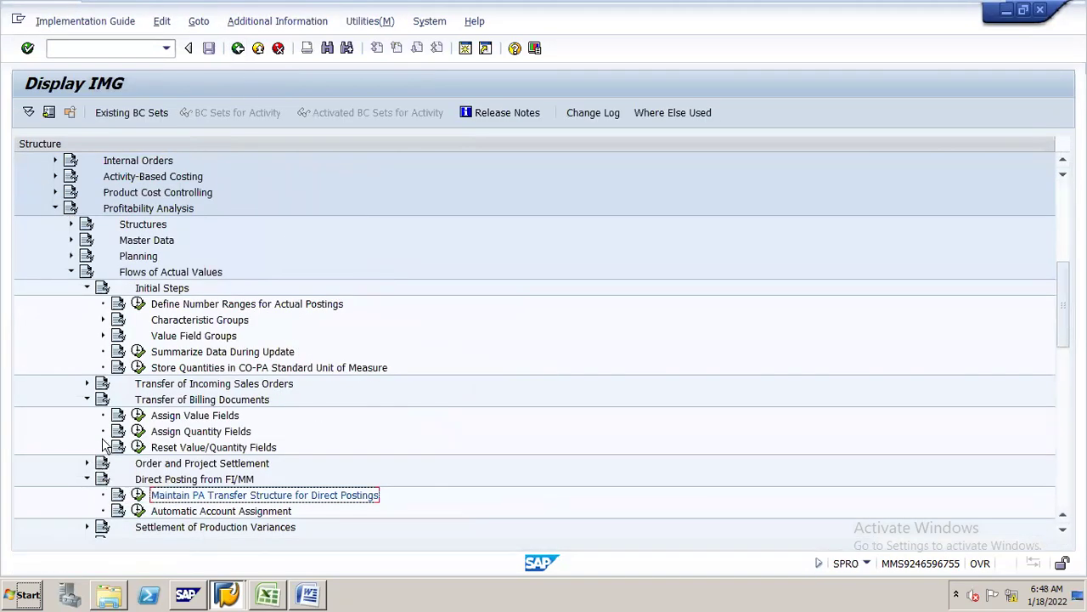
# - Collapse the billing and direct posting nodes and run Activate Profitability Analysis
pyautogui.click(198, 400)
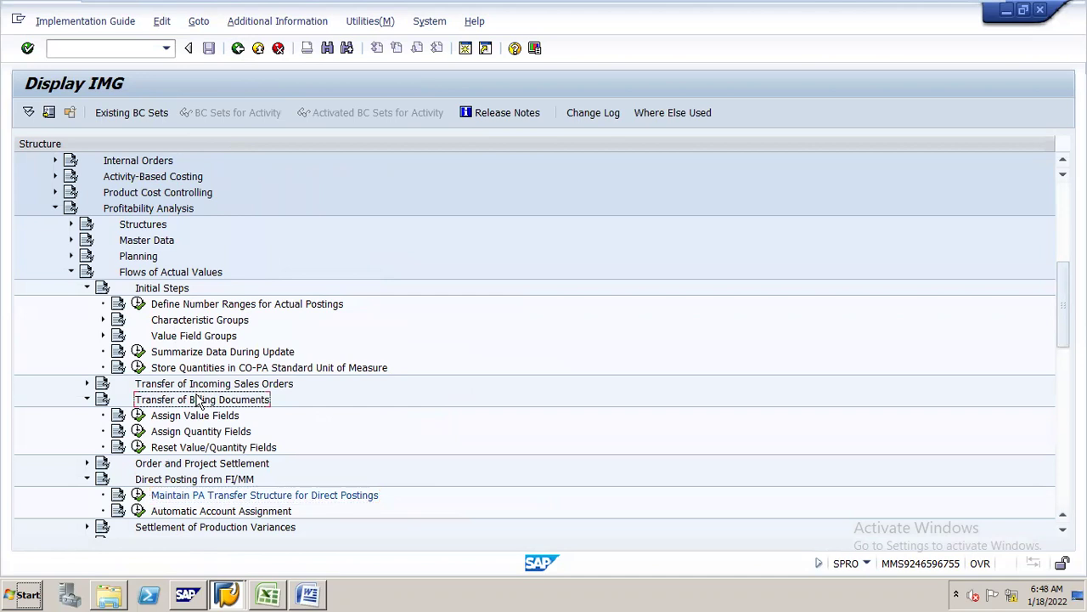
pyautogui.doubleClick(198, 401)
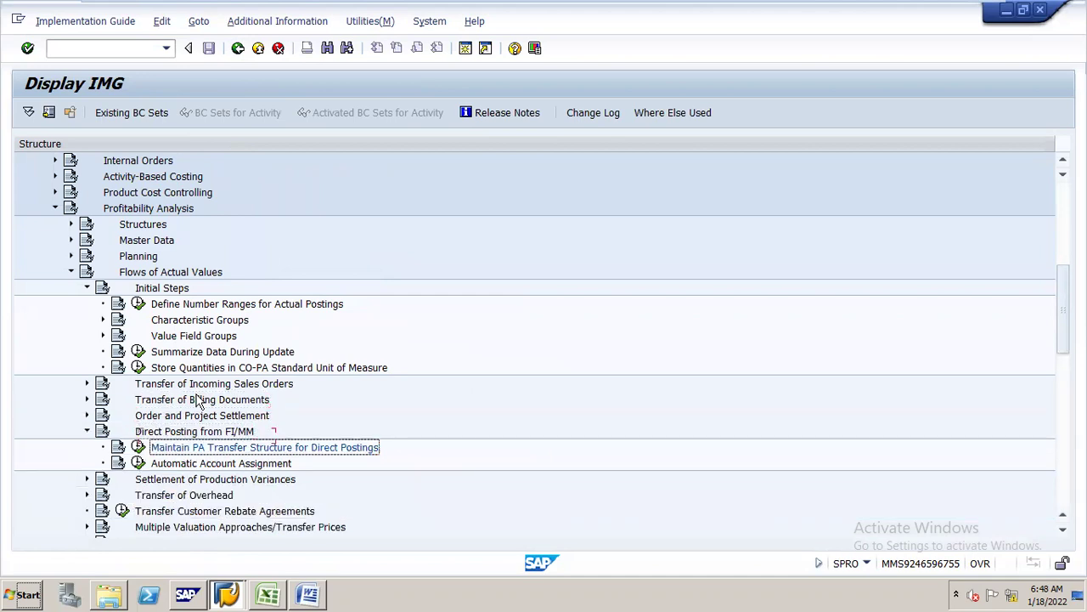
pyautogui.press('Left')
pyautogui.press('Left')
pyautogui.press('Up')
pyautogui.press('Up')
pyautogui.press('Up')
pyautogui.press('Up')
pyautogui.press('Up')
pyautogui.press('Down')
pyautogui.press('Down')
pyautogui.press('Down')
pyautogui.press('Down')
pyautogui.press('Down')
pyautogui.press('Down')
pyautogui.press('Down')
pyautogui.press('Down')
pyautogui.press('Down')
pyautogui.press('Down')
pyautogui.press('Down')
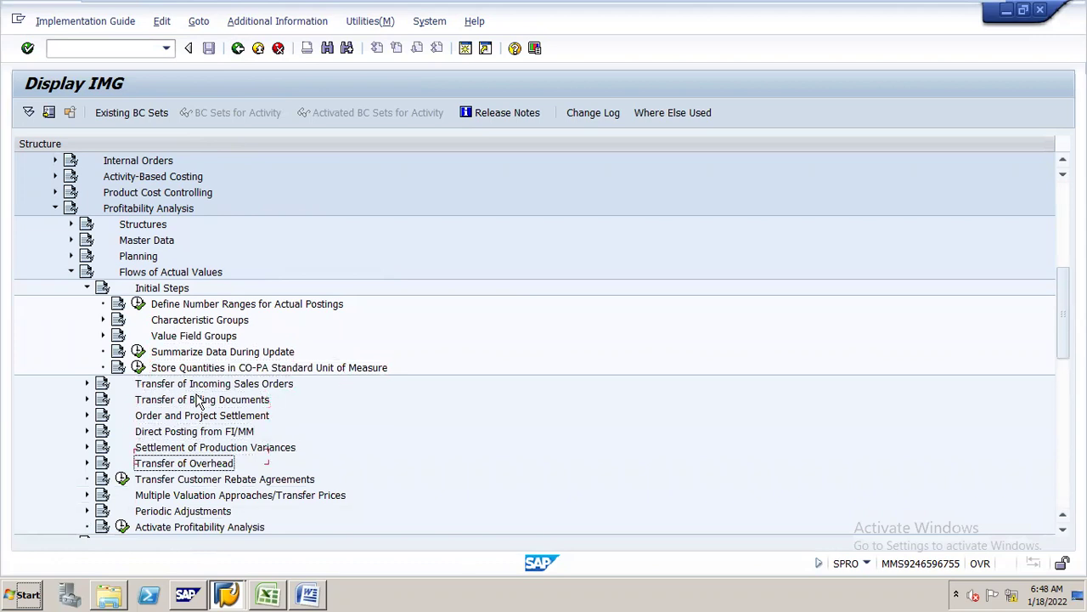
pyautogui.press('Return')
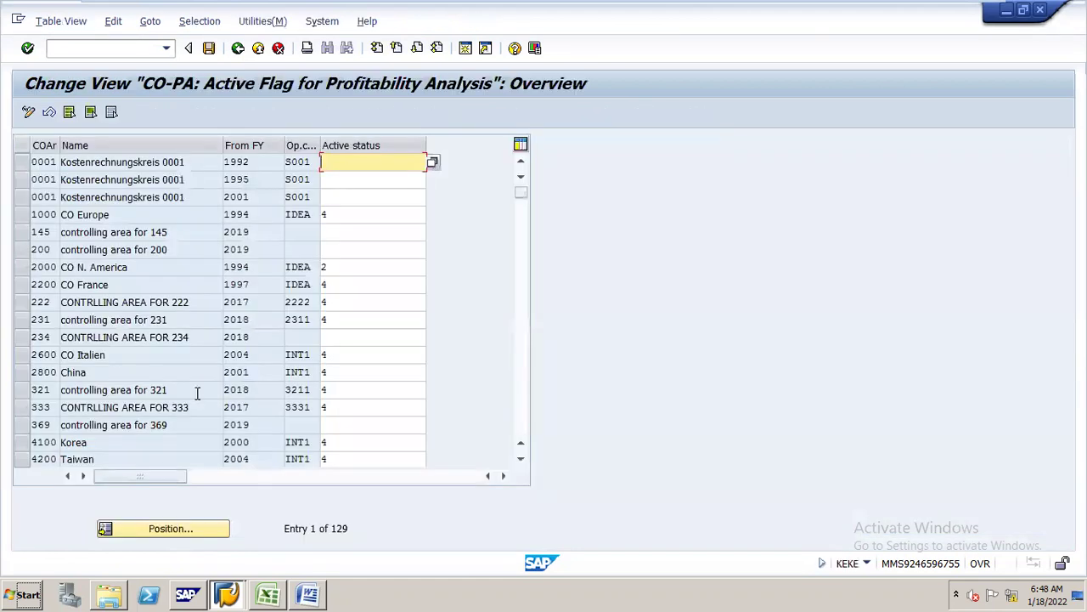
pyautogui.click(213, 527)
# - Position the active flag list on controlling area N16
pyautogui.write('NML')
pyautogui.press('Return')
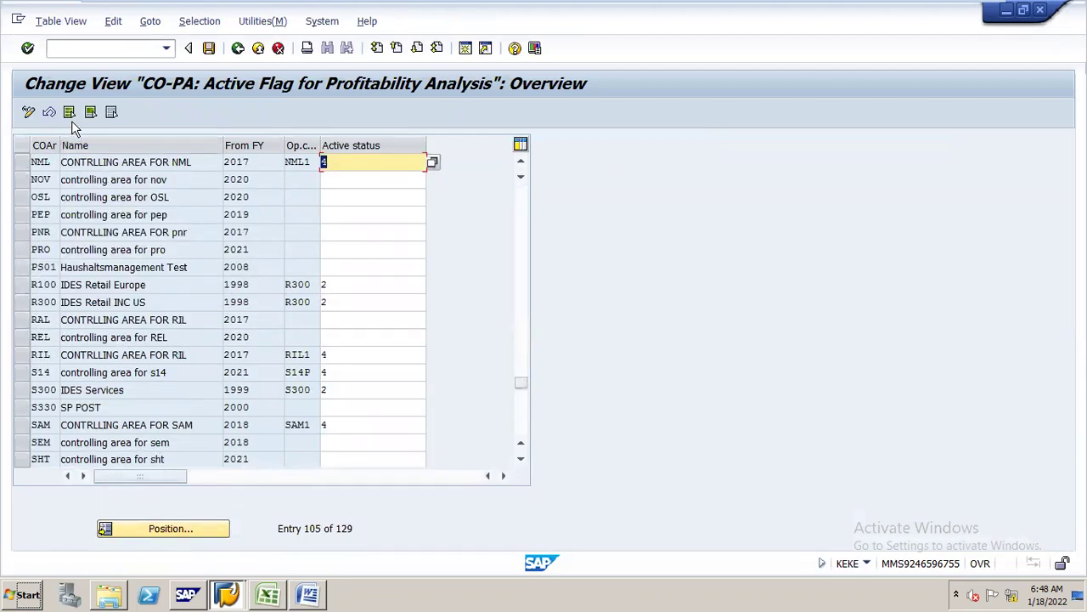
pyautogui.click(199, 529)
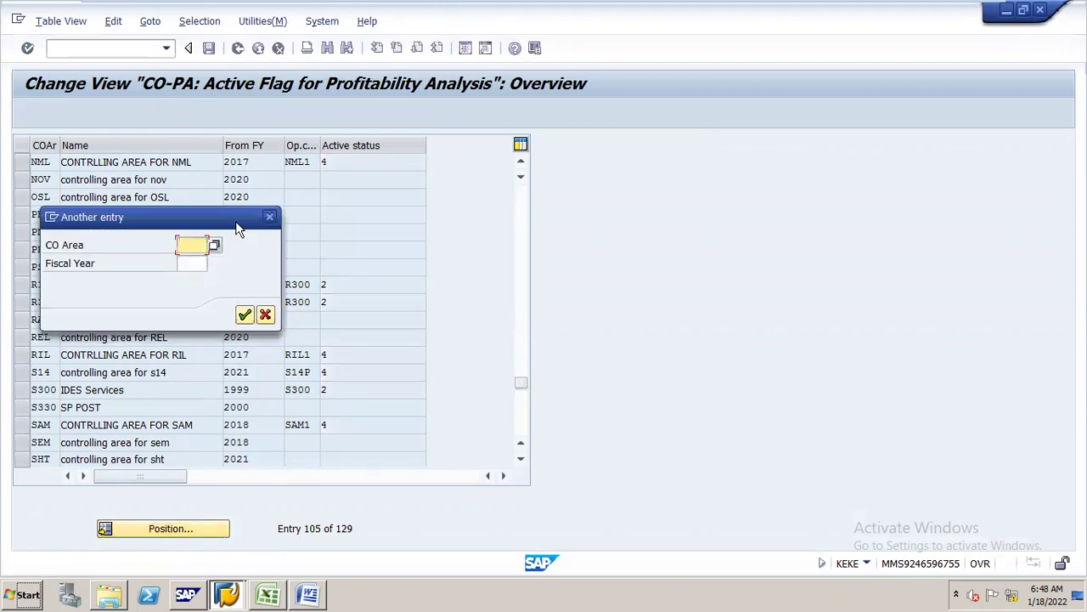
pyautogui.moveTo(235, 221); pyautogui.dragTo(438, 170)
pyautogui.write('N16')
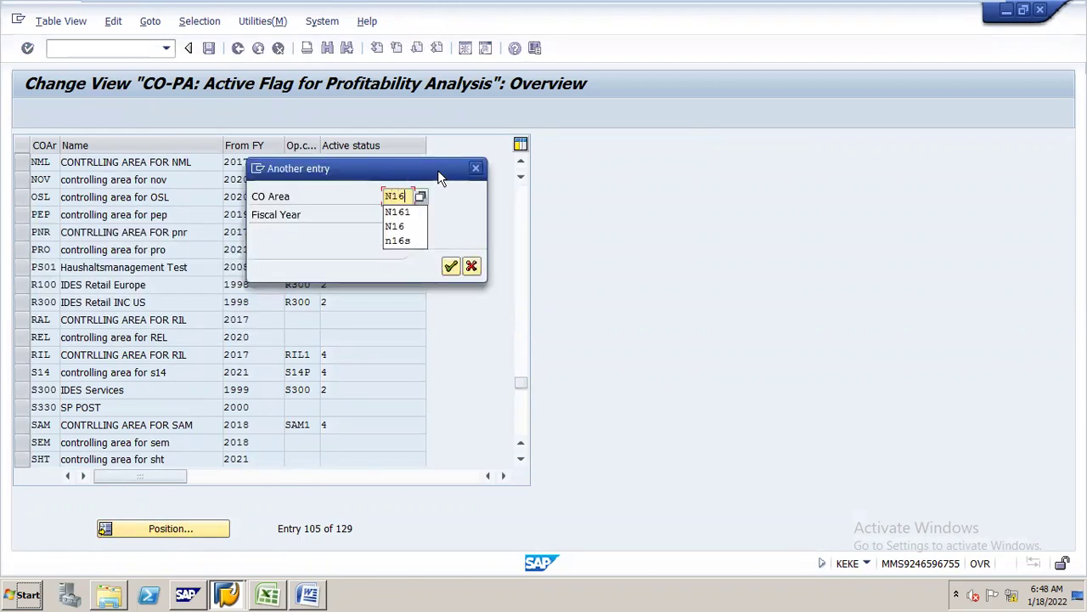
pyautogui.press('Return')
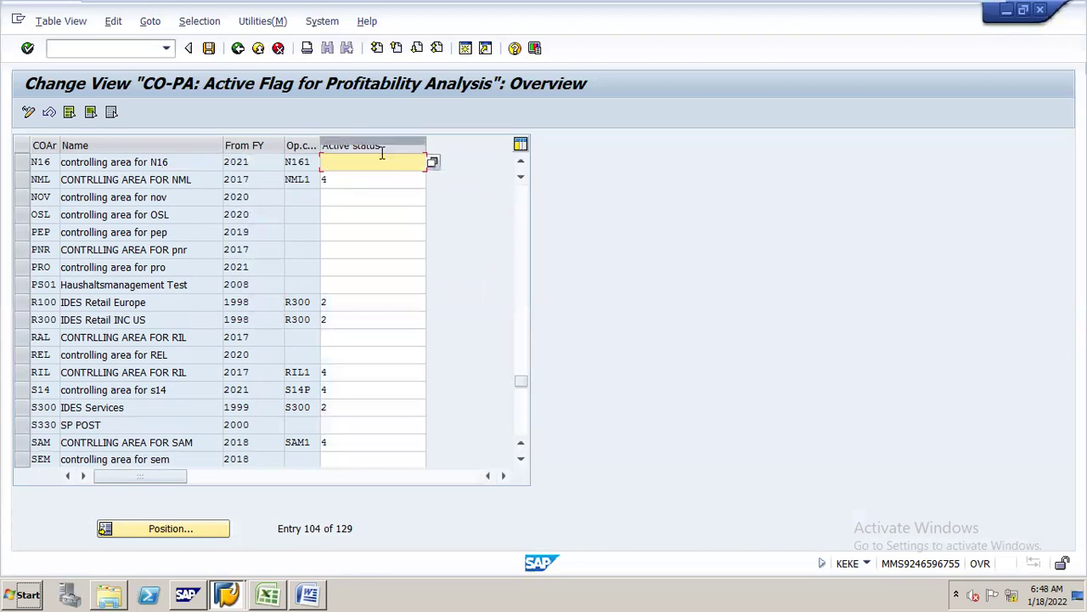
# - Set N16's active status to 4, costing- and account-based, and save under the customizing request
pyautogui.click(441, 165)
pyautogui.press('F4')
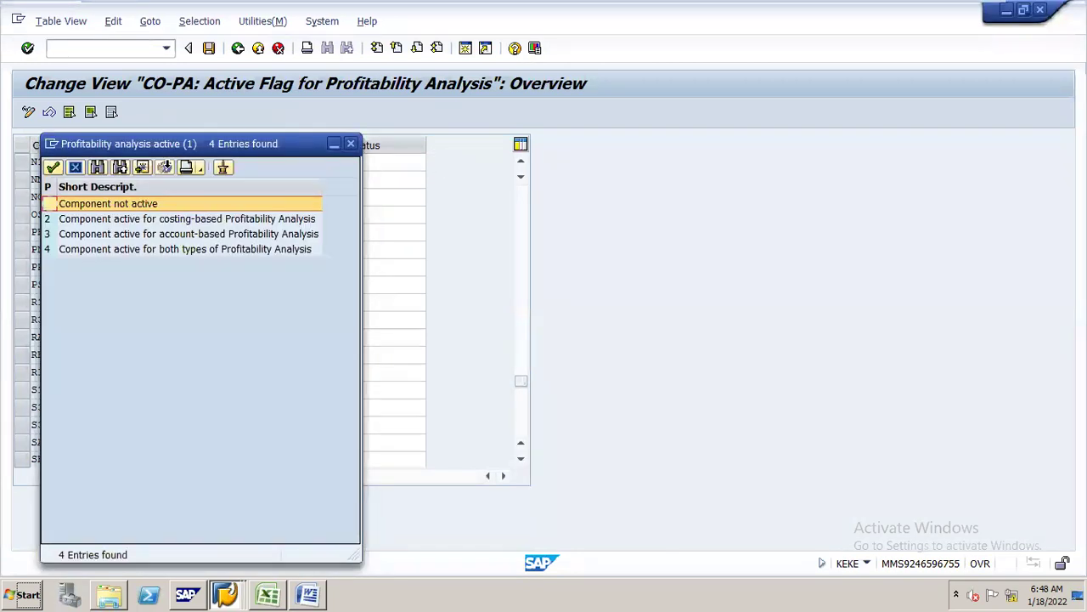
pyautogui.moveTo(172, 140); pyautogui.dragTo(688, 88)
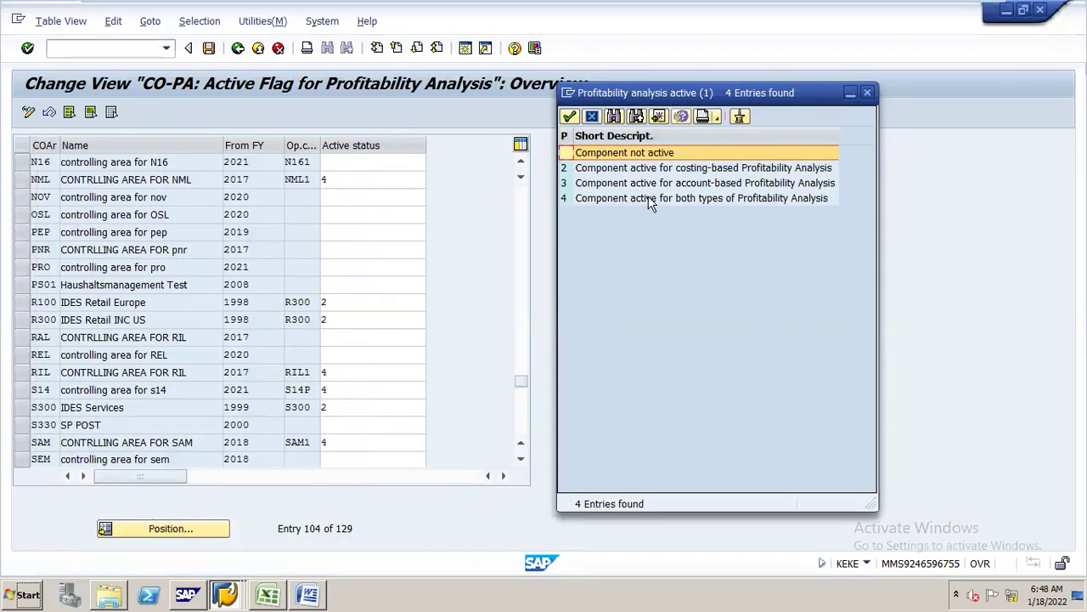
pyautogui.doubleClick(766, 201)
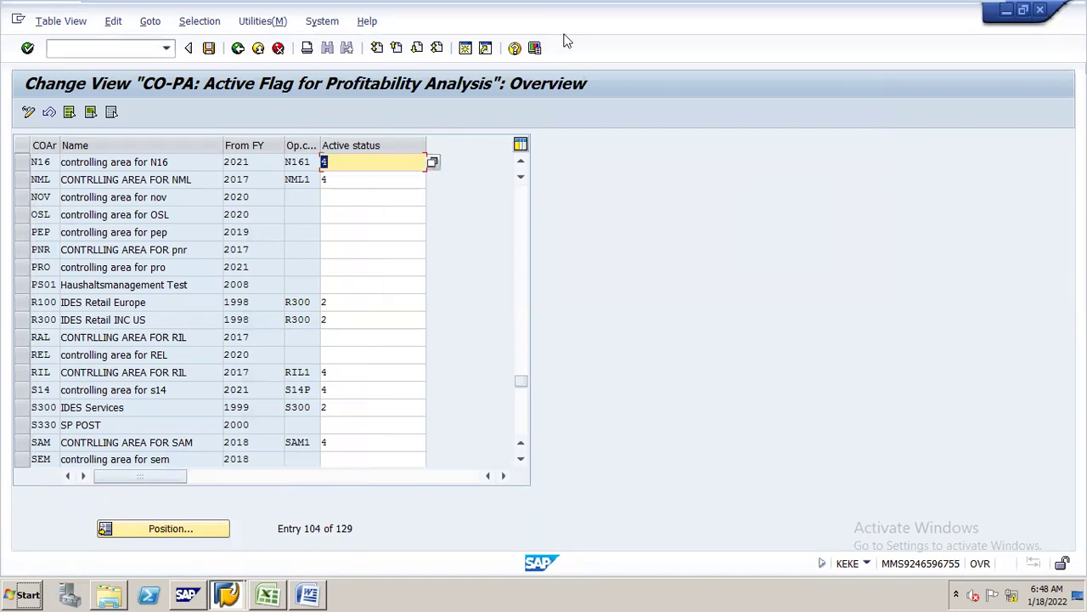
pyautogui.click(208, 48)
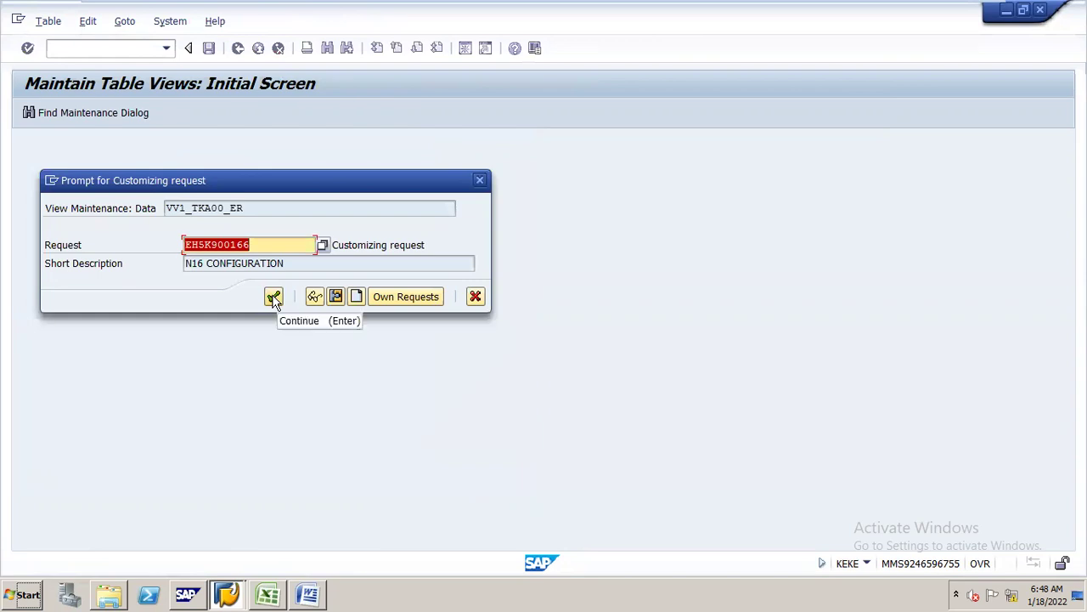
pyautogui.click(273, 295)
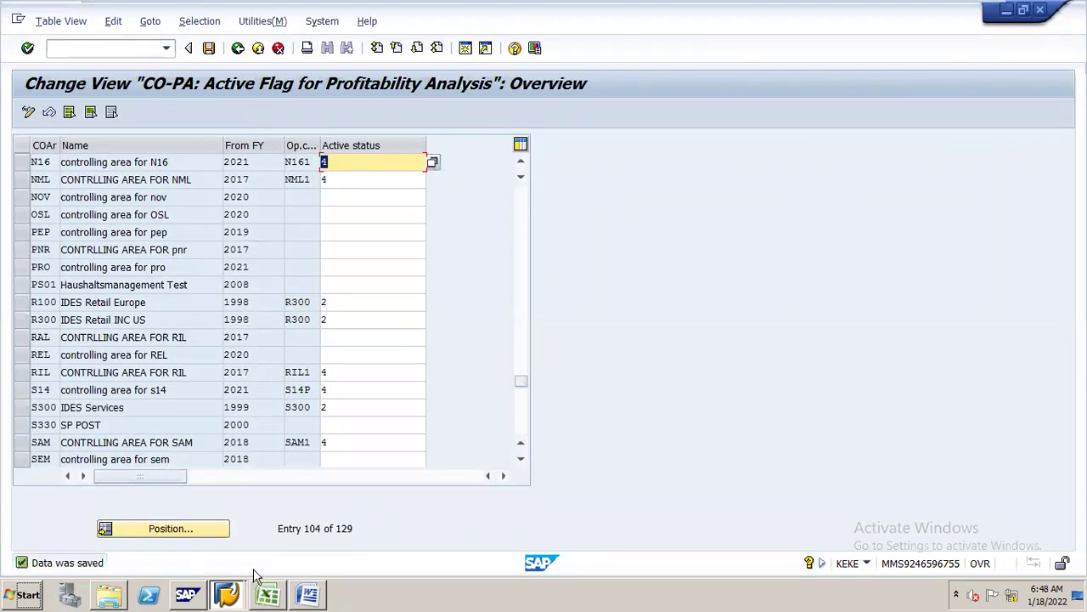
pyautogui.click(268, 591)
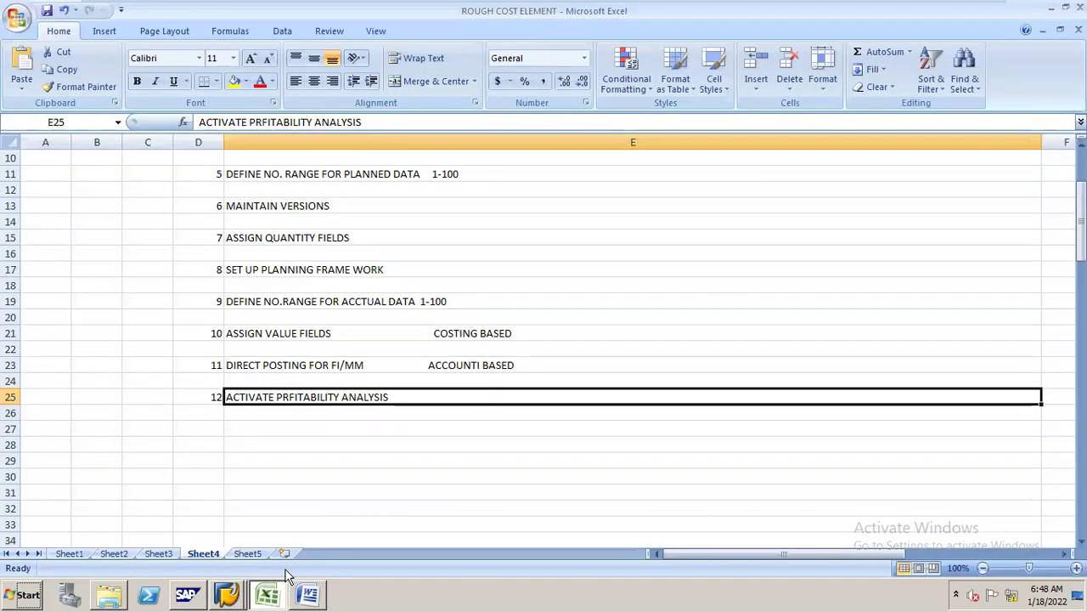
pyautogui.moveTo(1081, 225); pyautogui.dragTo(1081, 305)
pyautogui.click(378, 296)
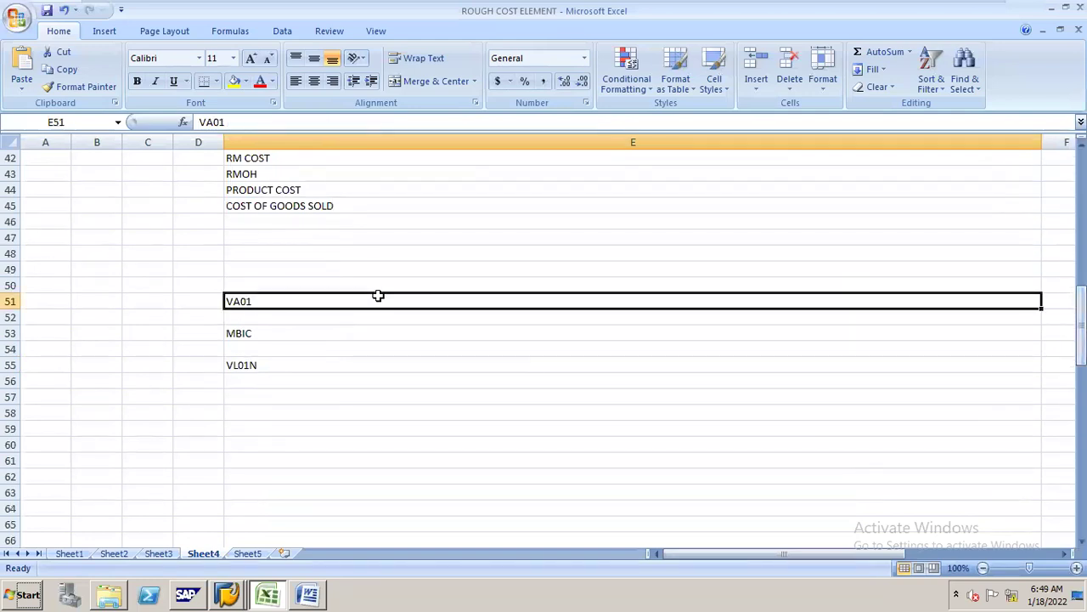
pyautogui.click(389, 363)
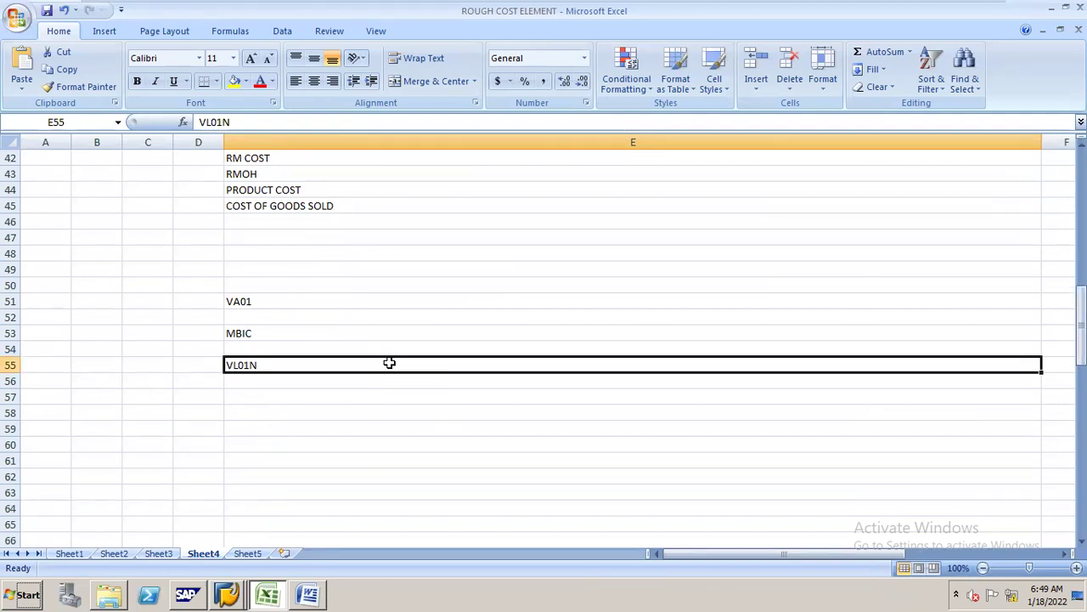
pyautogui.moveTo(1081, 317); pyautogui.dragTo(1081, 299)
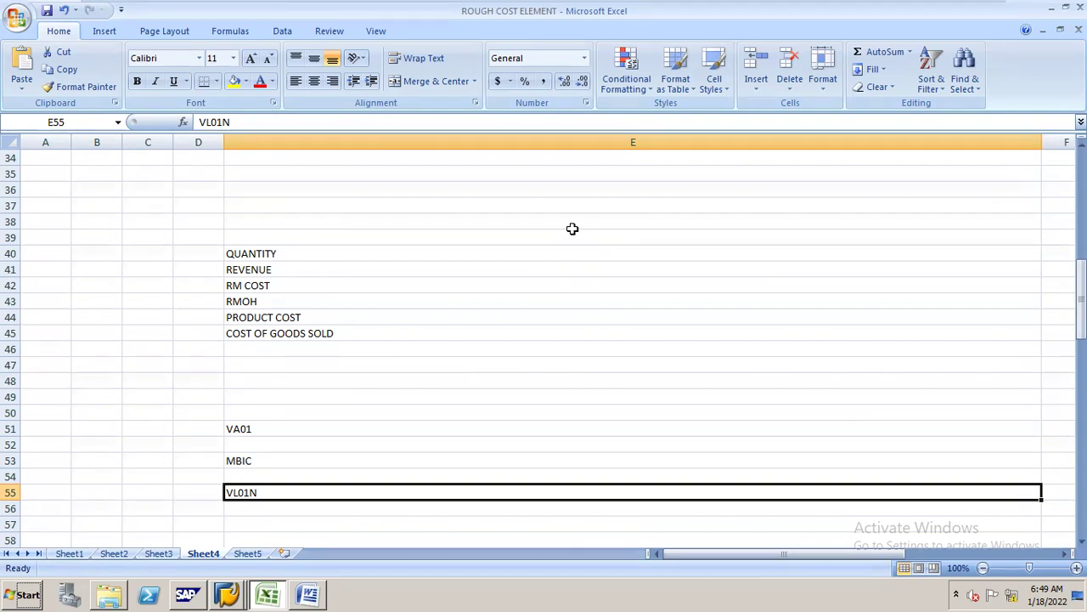
pyautogui.click(408, 432)
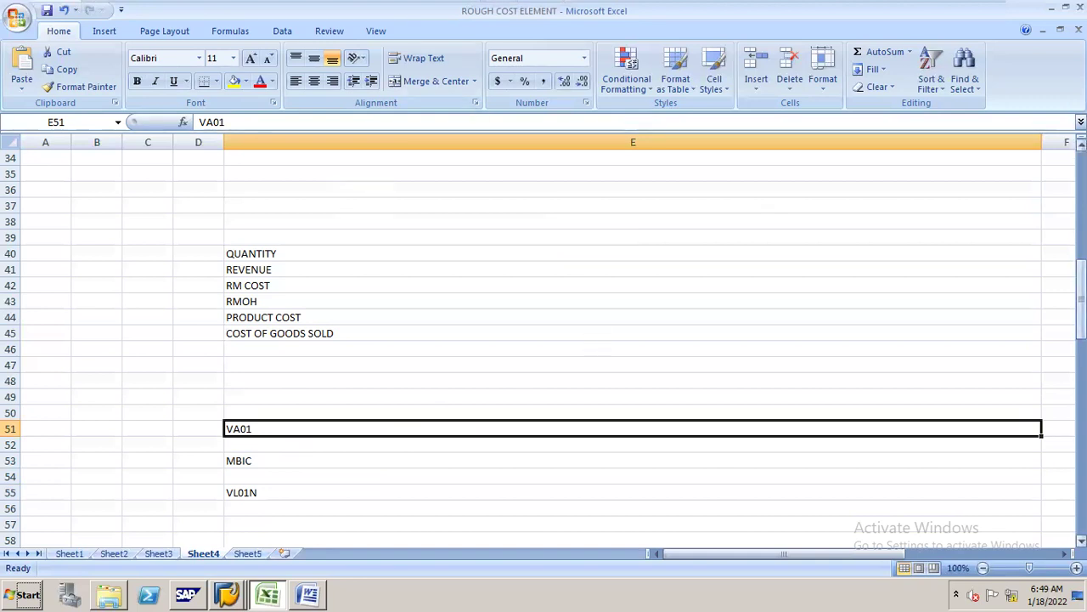
pyautogui.moveTo(1081, 297); pyautogui.dragTo(1081, 193)
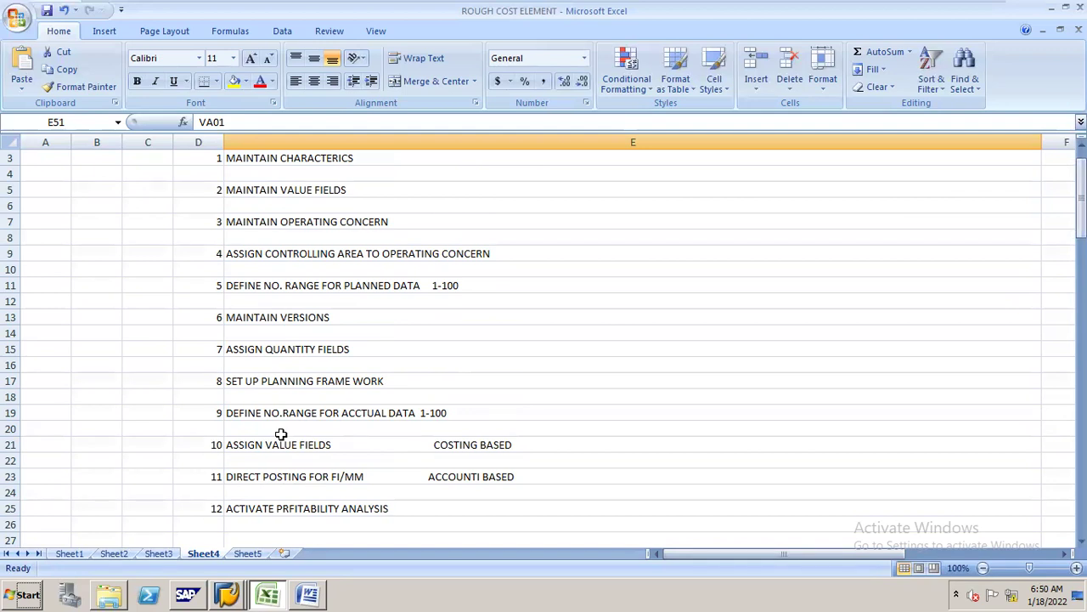
pyautogui.moveTo(932, 7)
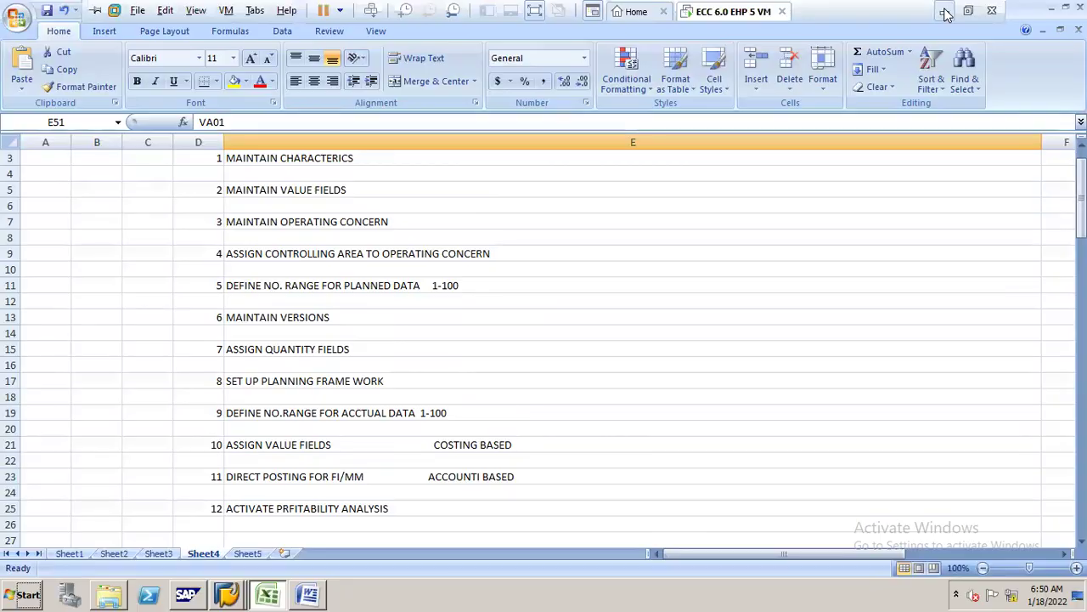
pyautogui.click(946, 11)
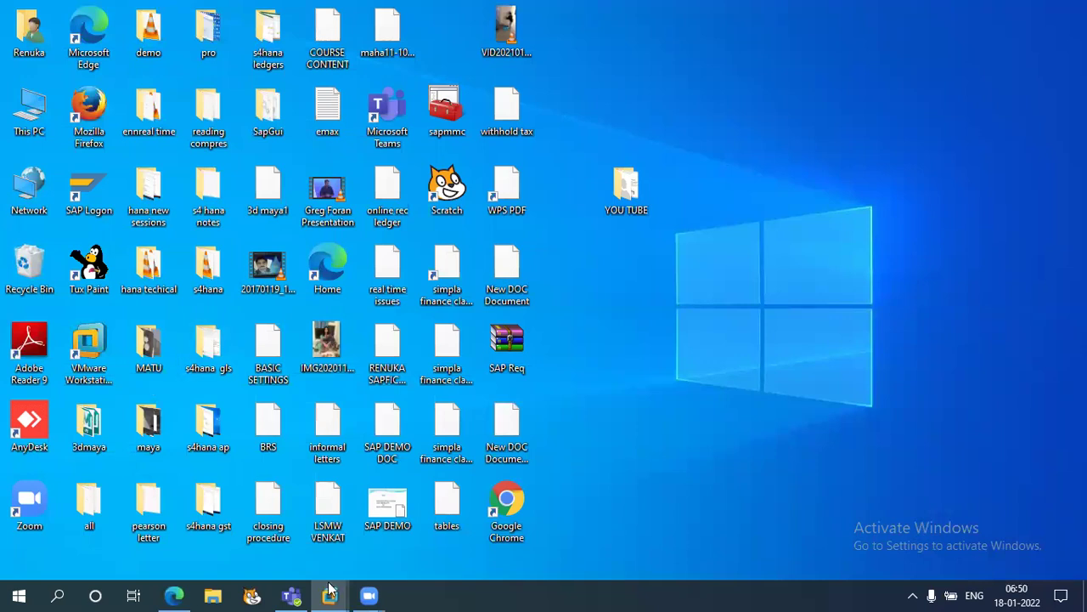
pyautogui.moveTo(330, 595)
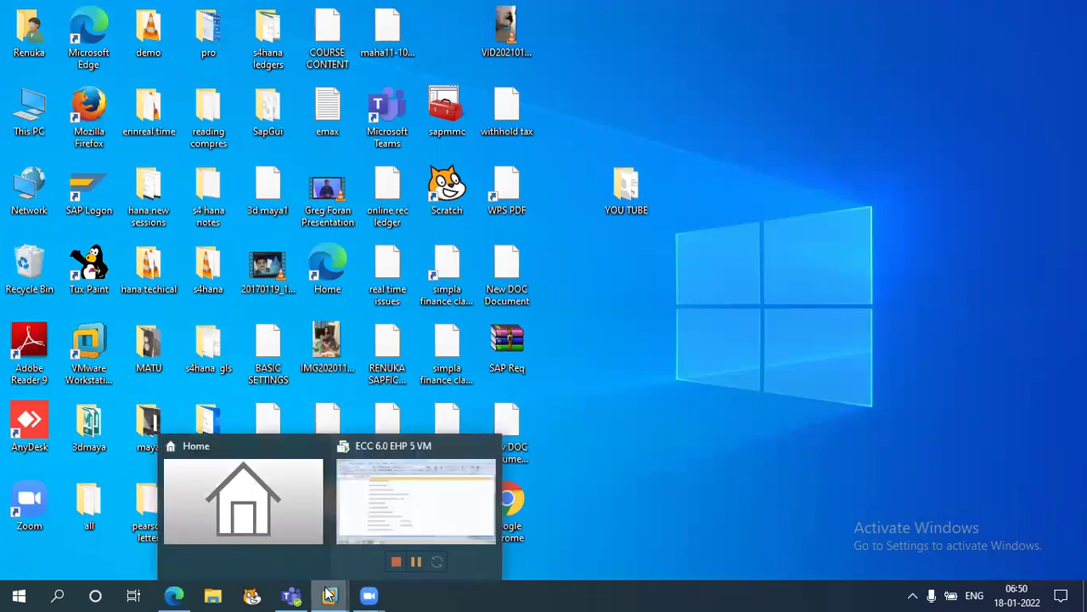
pyautogui.click(402, 522)
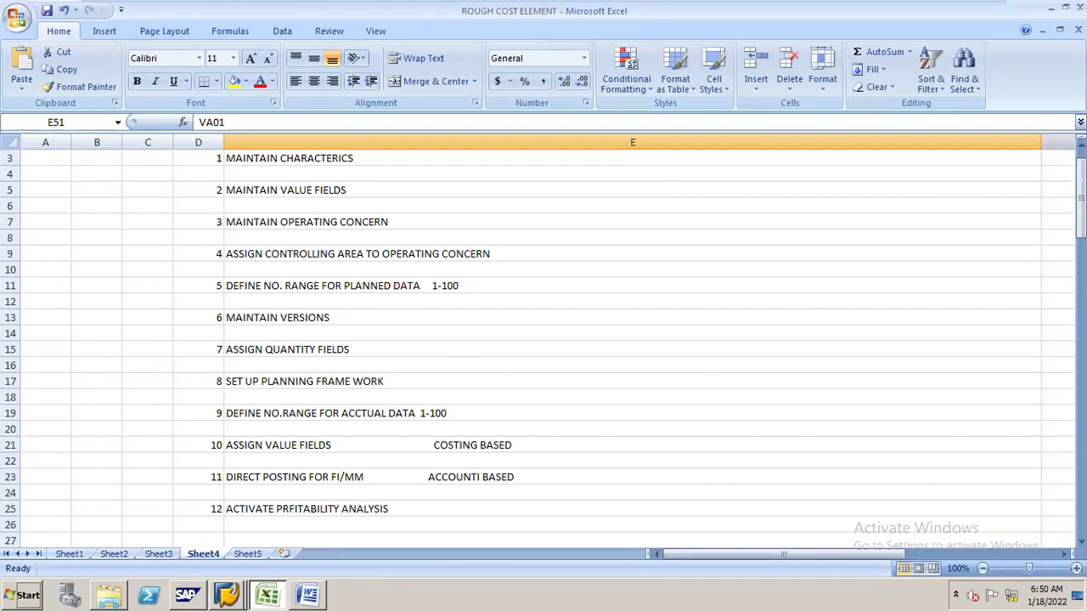
# - Scroll the Excel checklist down to the value field list and minimize the virtual machine
pyautogui.moveTo(1080, 197); pyautogui.dragTo(957, 117)
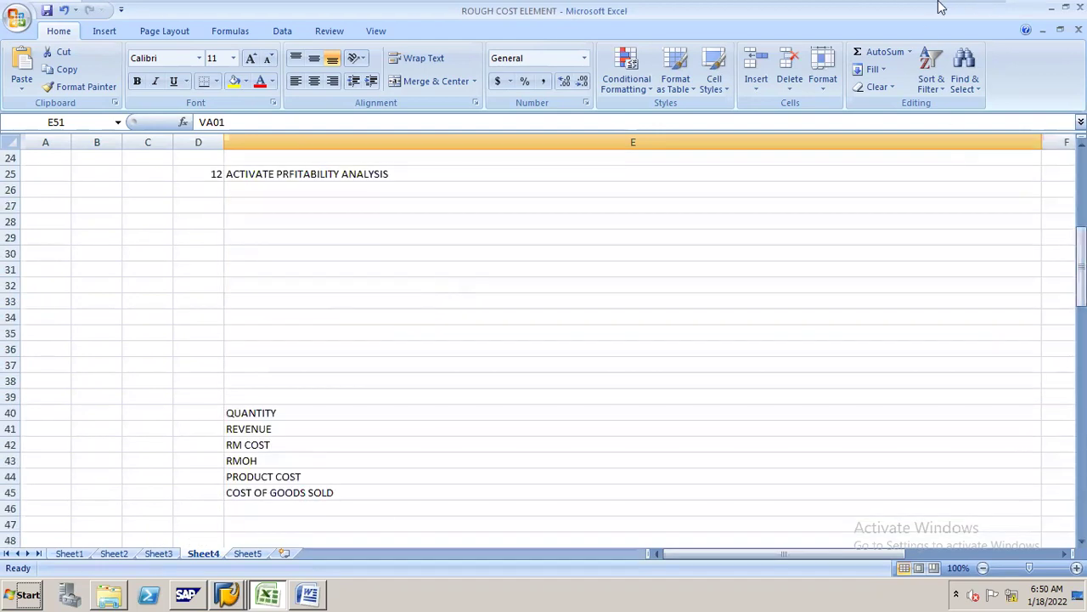
pyautogui.moveTo(941, 7)
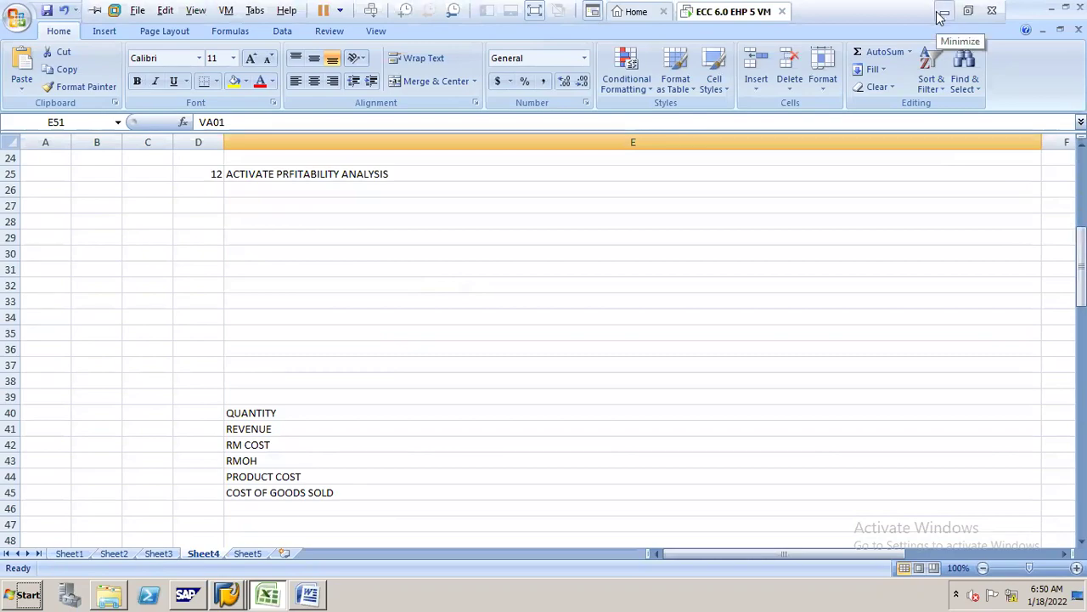
pyautogui.click(943, 13)
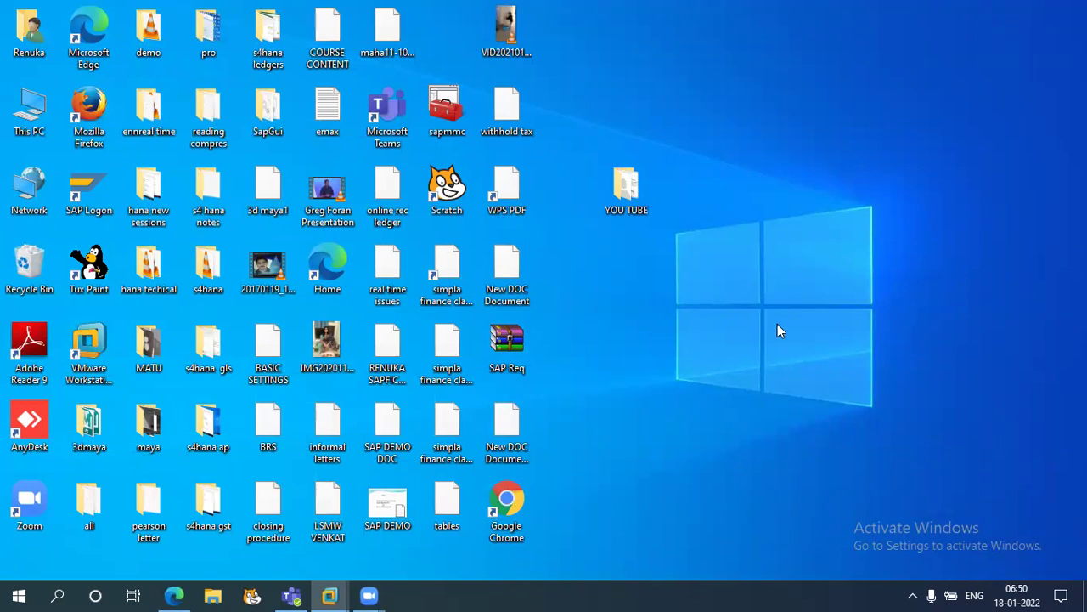
pyautogui.click(1026, 592)
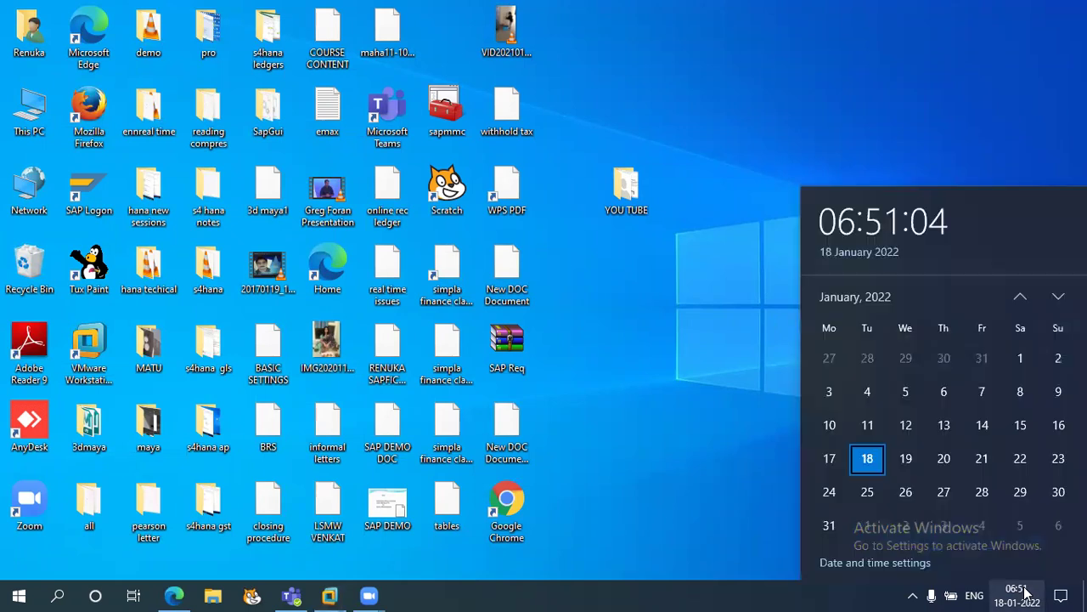
pyautogui.click(1030, 454)
pyautogui.click(1058, 458)
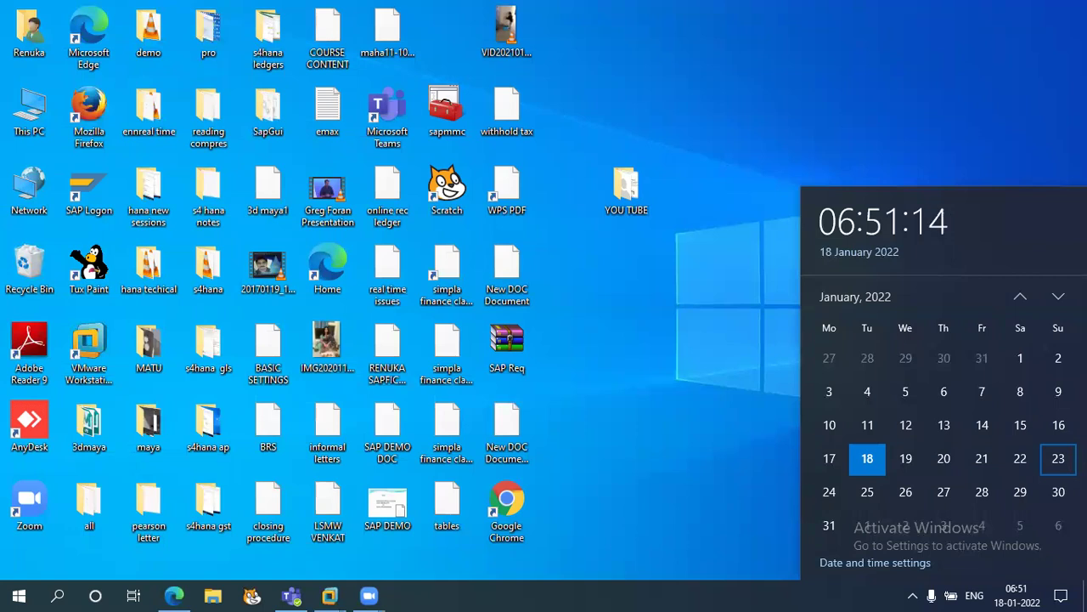
pyautogui.click(1023, 466)
pyautogui.click(1056, 468)
pyautogui.click(1031, 491)
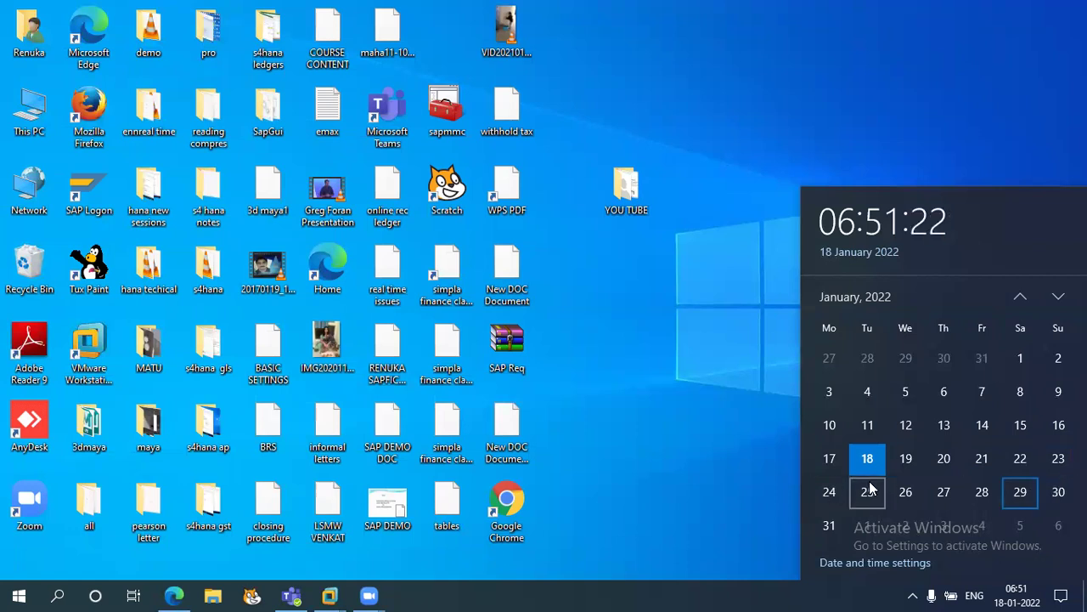
pyautogui.click(1024, 460)
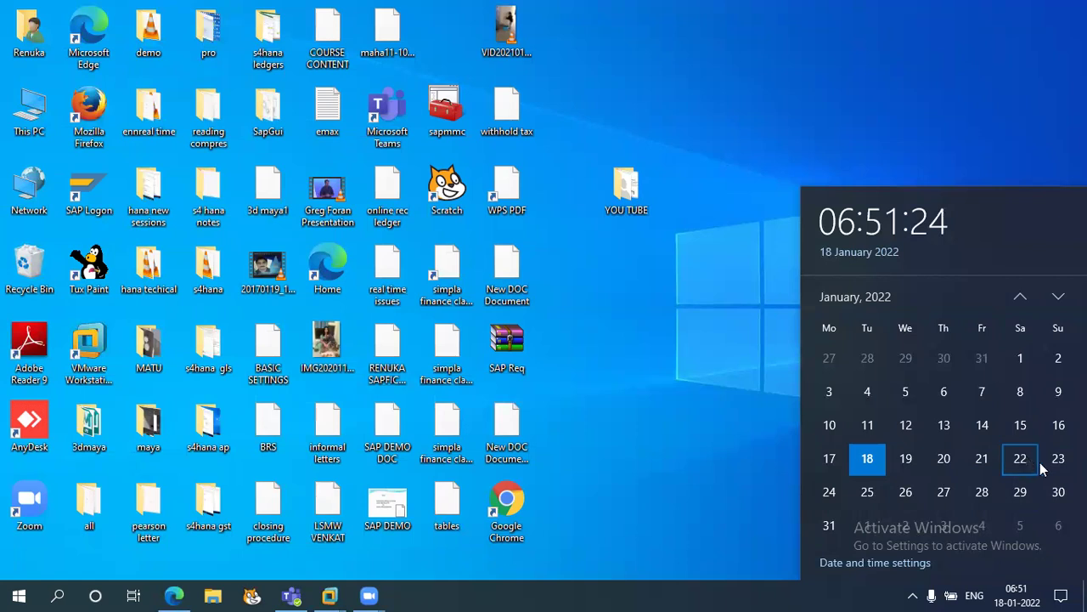
pyautogui.click(1054, 468)
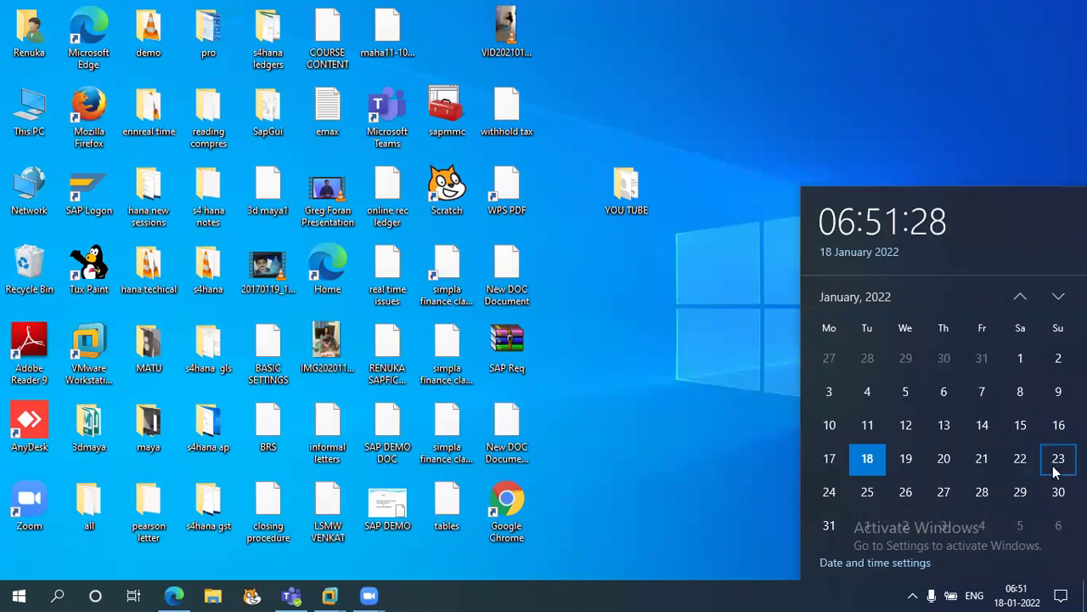
pyautogui.click(735, 469)
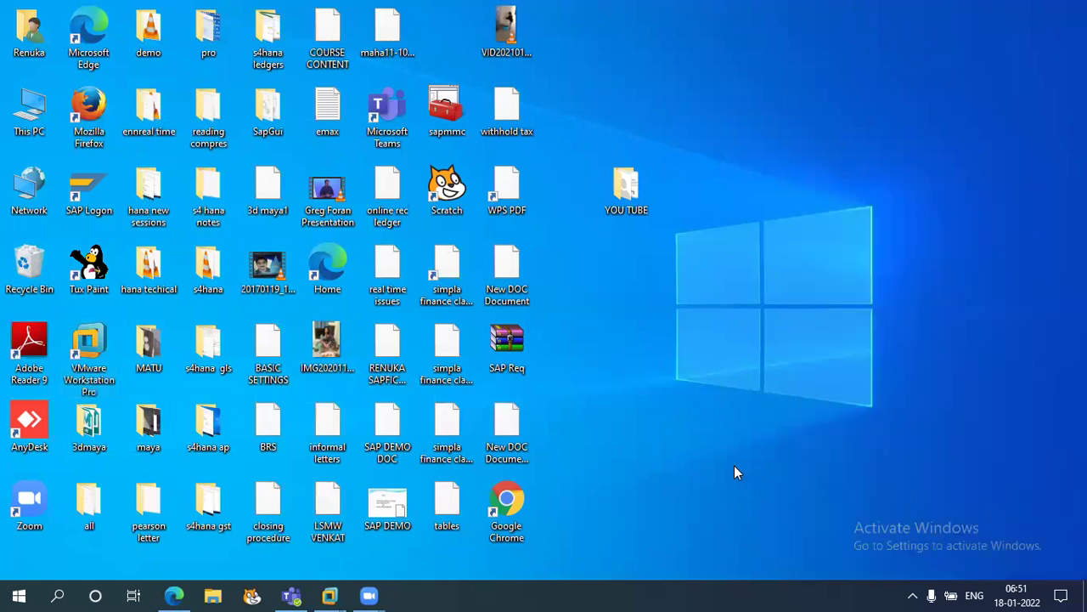